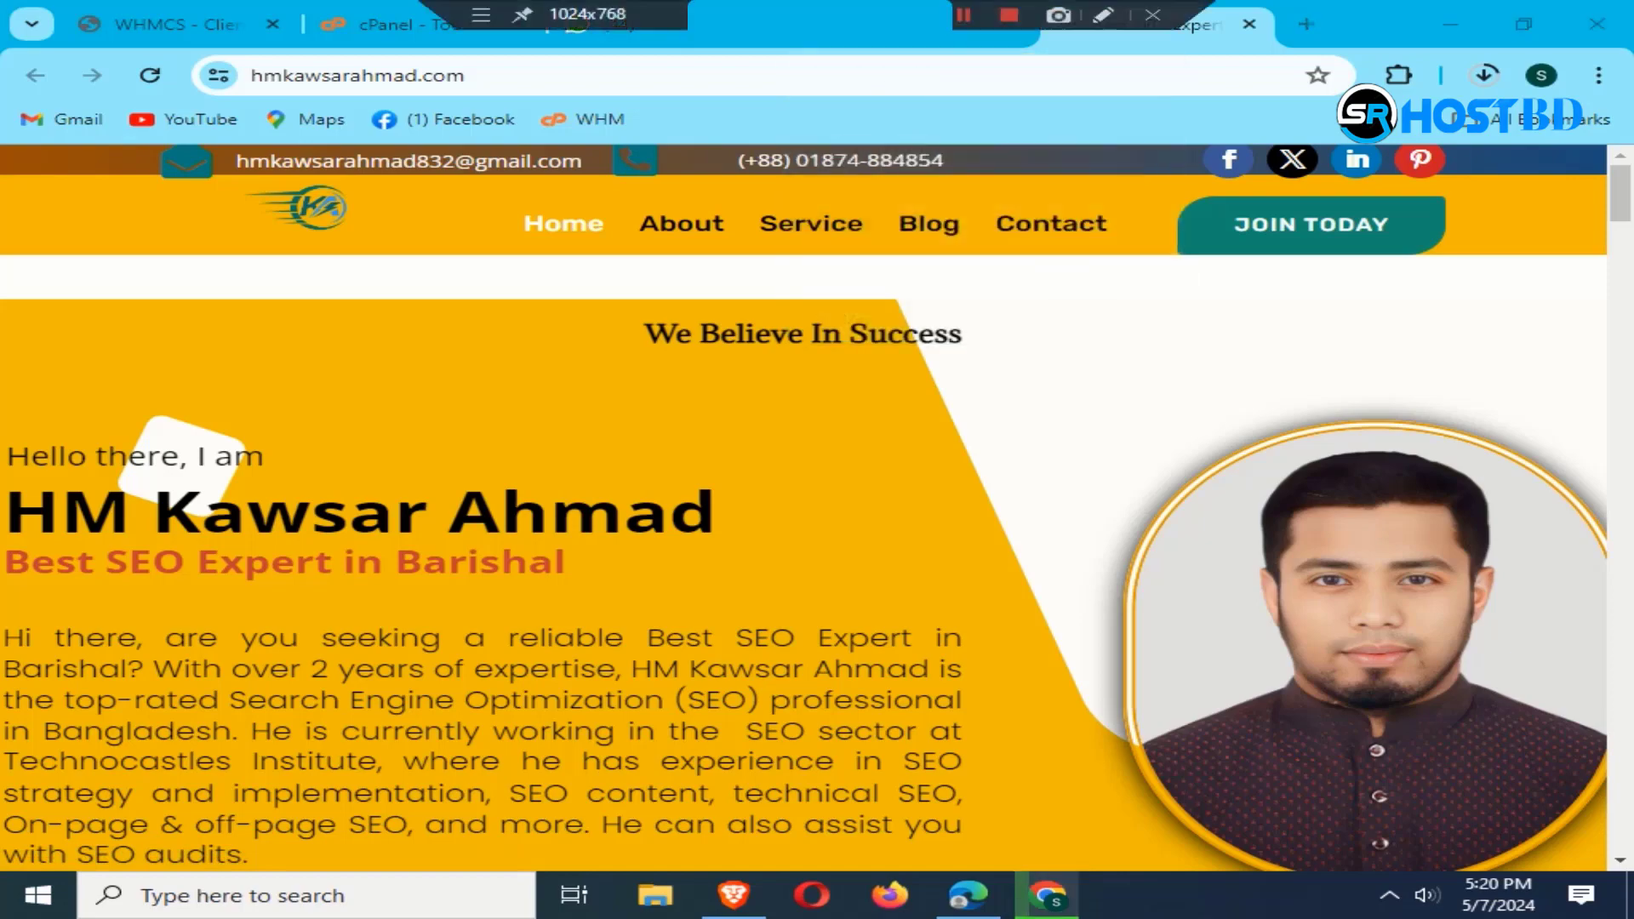
Step: Examine the live website and the cPanel Tools pages of the current host (server320.web-hosting.com) and the new host (server.rebootns.com)
{"action": "scroll", "coordinate": [817, 510], "scroll_direction": "down", "scroll_amount": 5}
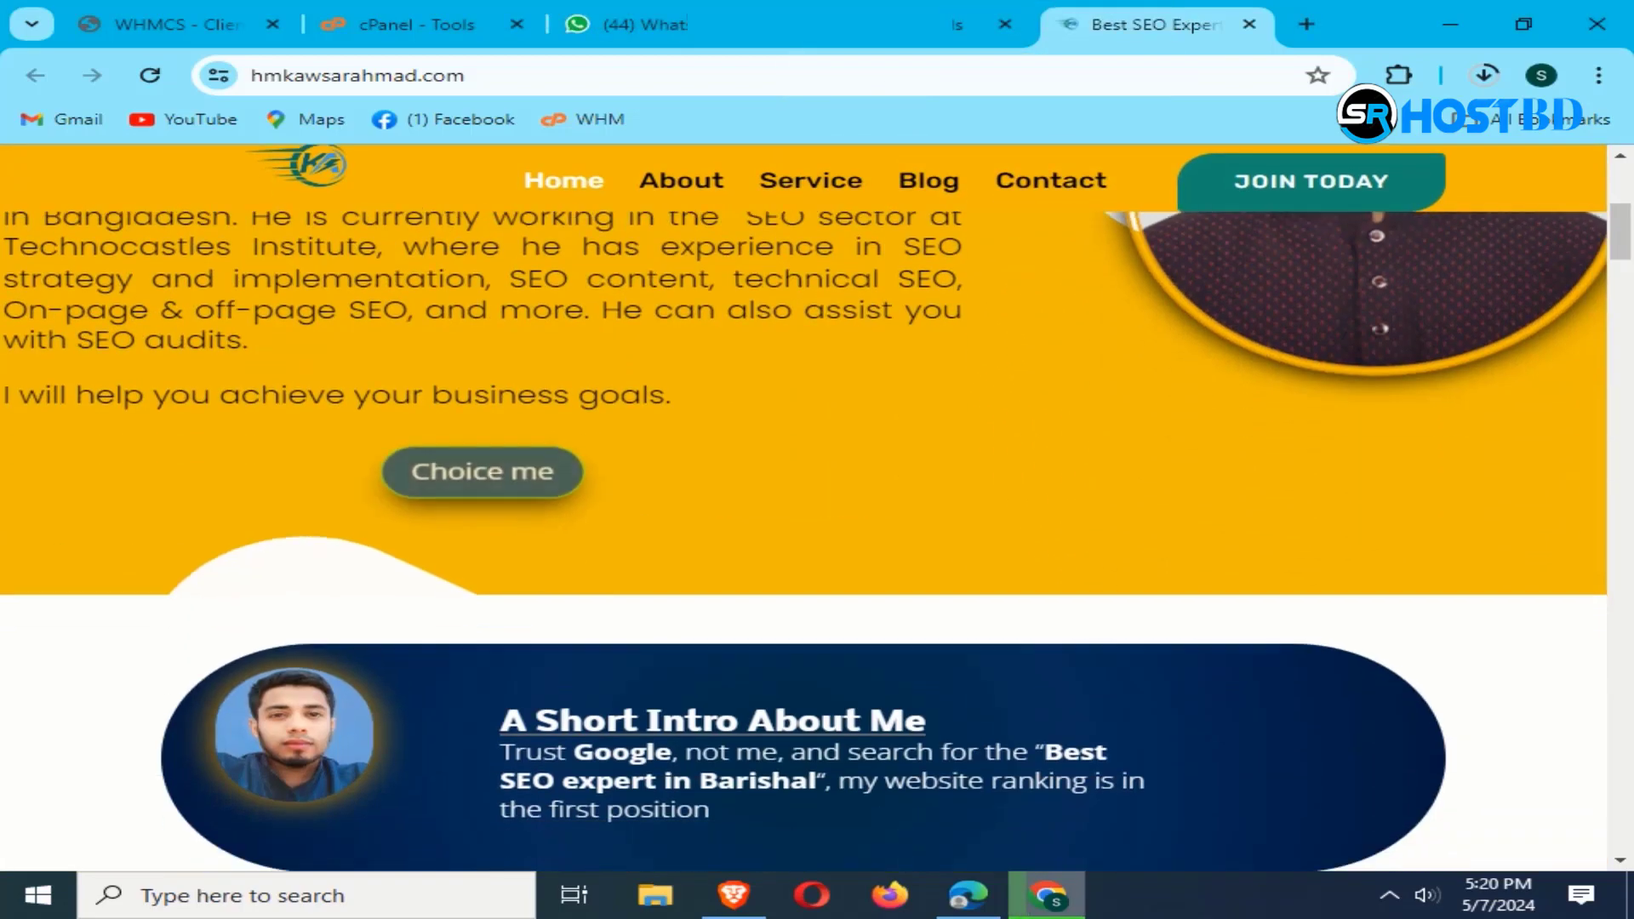
{"action": "scroll", "coordinate": [817, 511], "scroll_direction": "up", "scroll_amount": 5}
{"action": "left_click", "coordinate": [987, 24]}
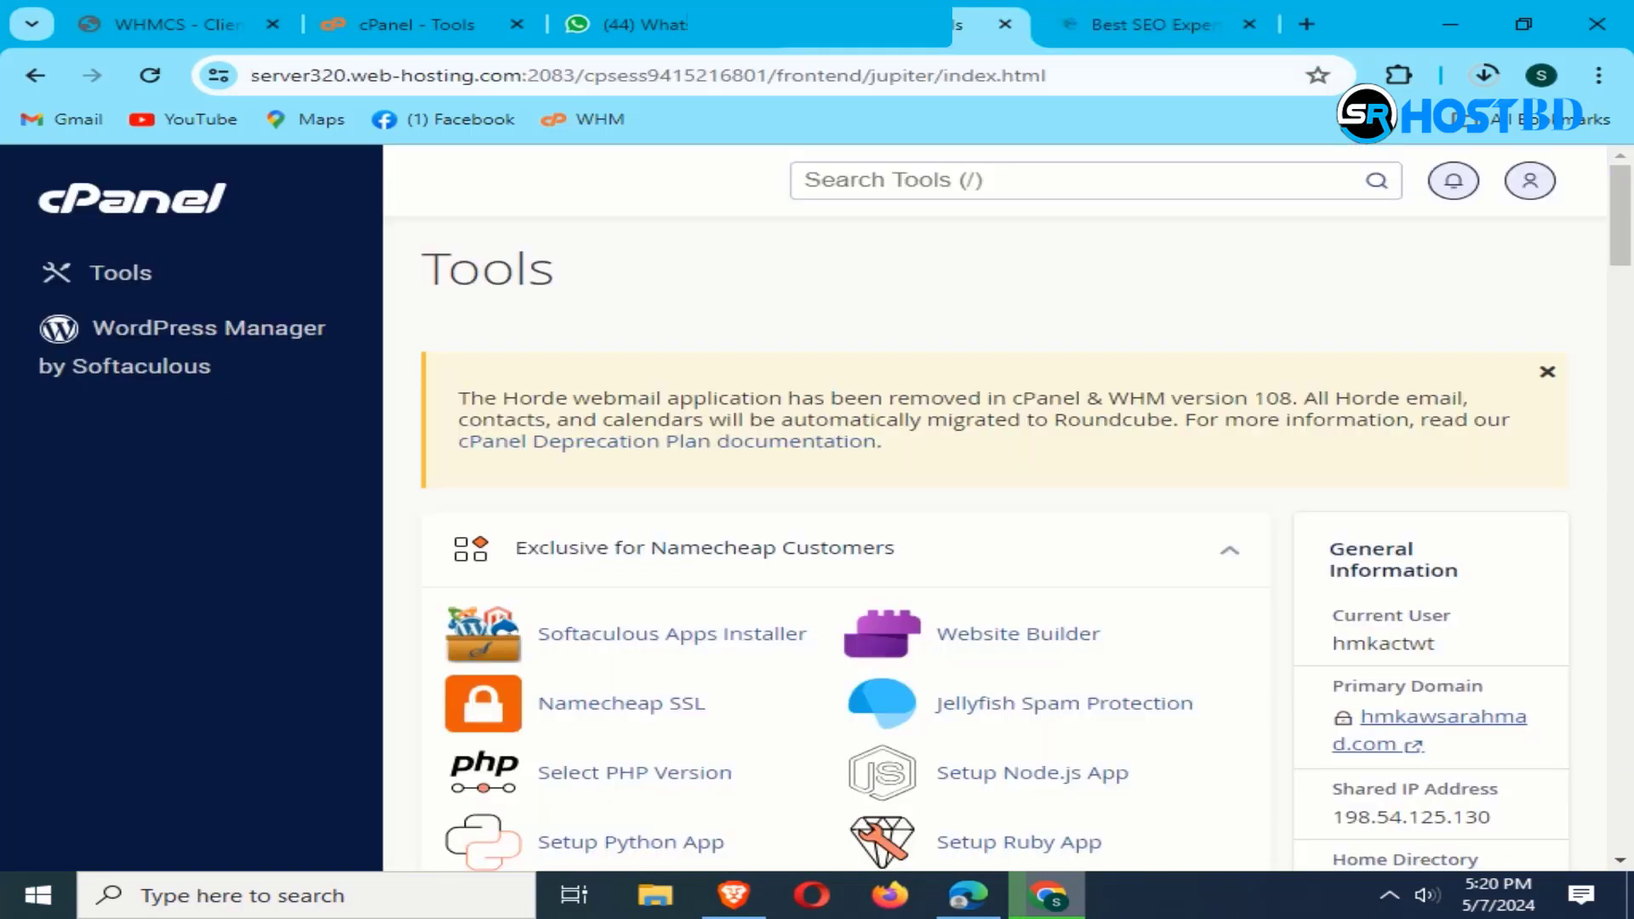
{"action": "scroll", "coordinate": [851, 511], "scroll_direction": "down", "scroll_amount": 10}
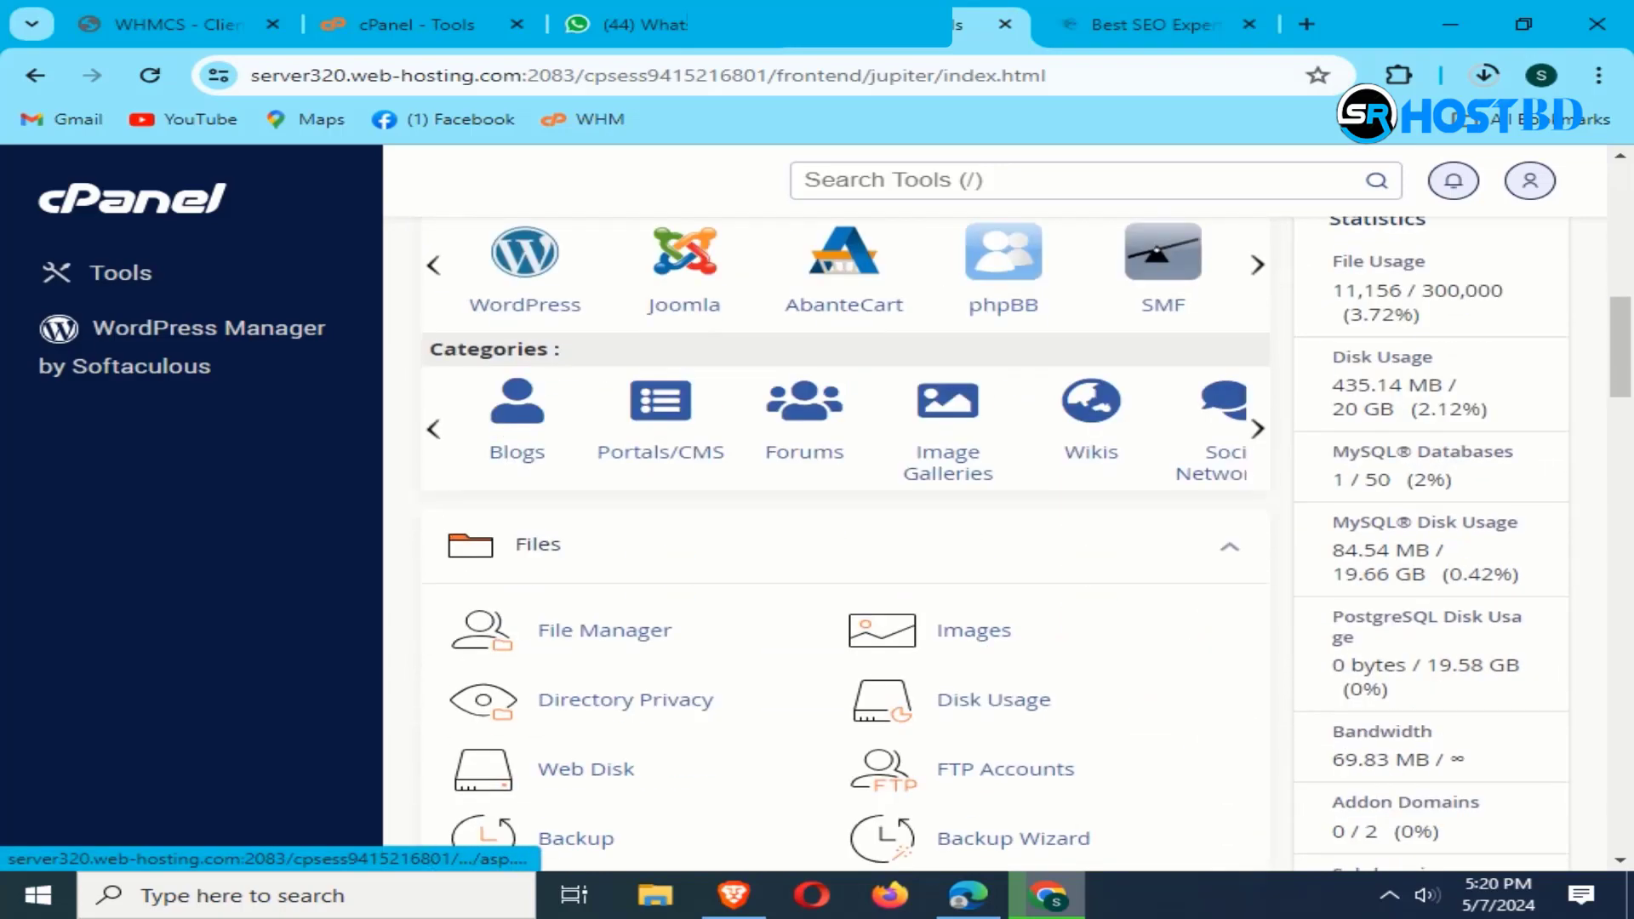
{"action": "scroll", "coordinate": [851, 510], "scroll_direction": "up", "scroll_amount": 4}
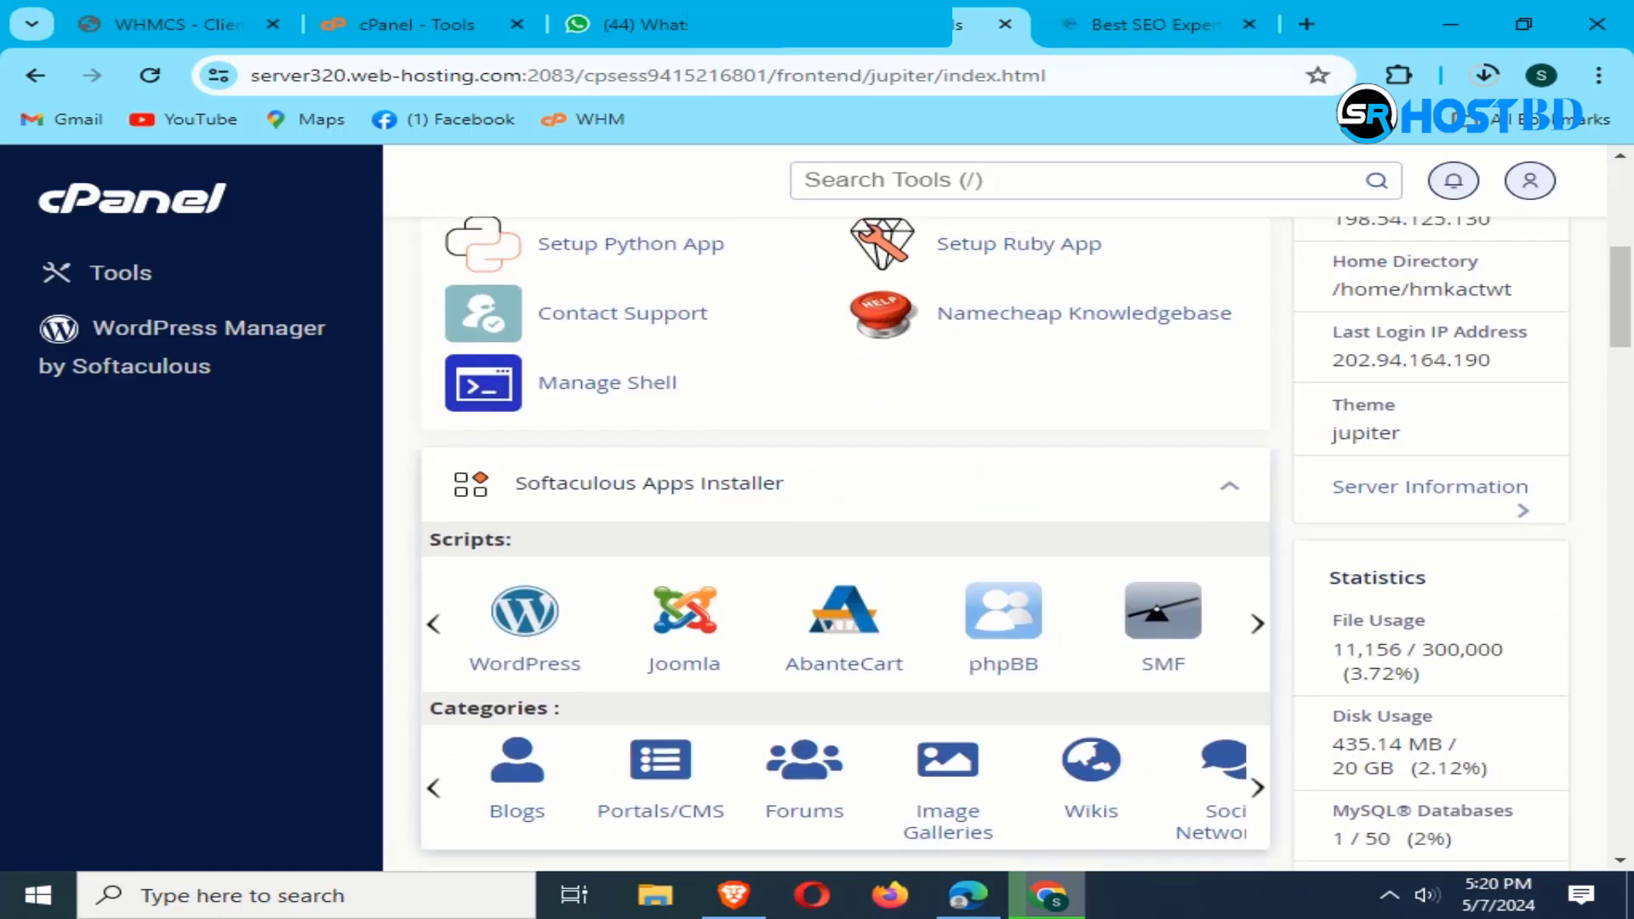
{"action": "scroll", "coordinate": [851, 510], "scroll_direction": "up", "scroll_amount": 7}
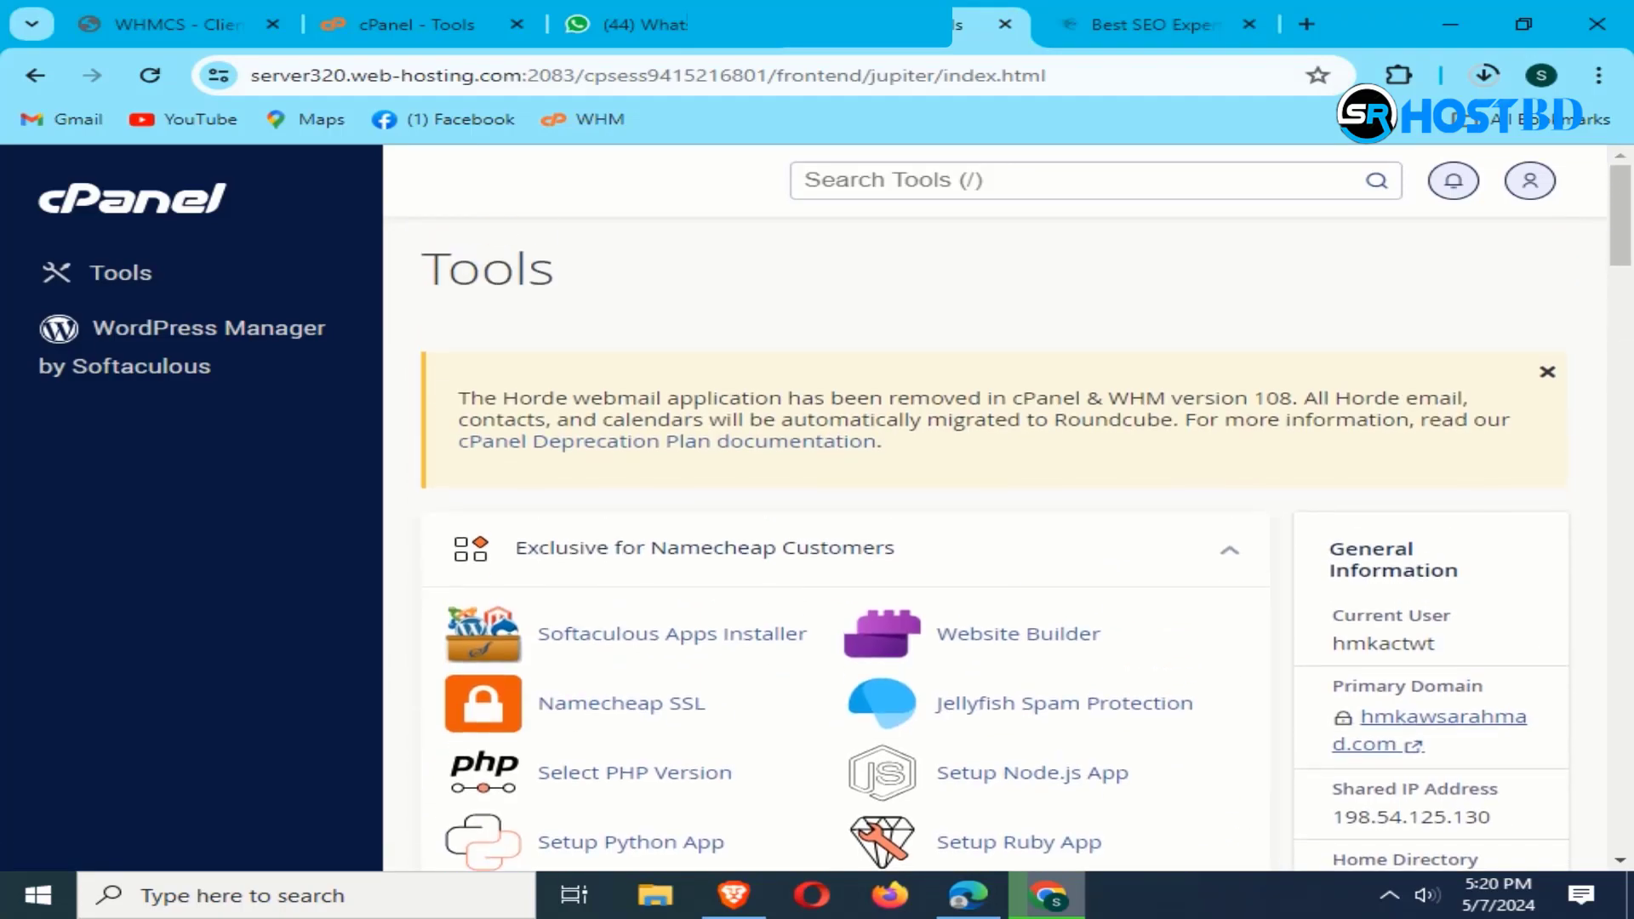
{"action": "left_click", "coordinate": [417, 25]}
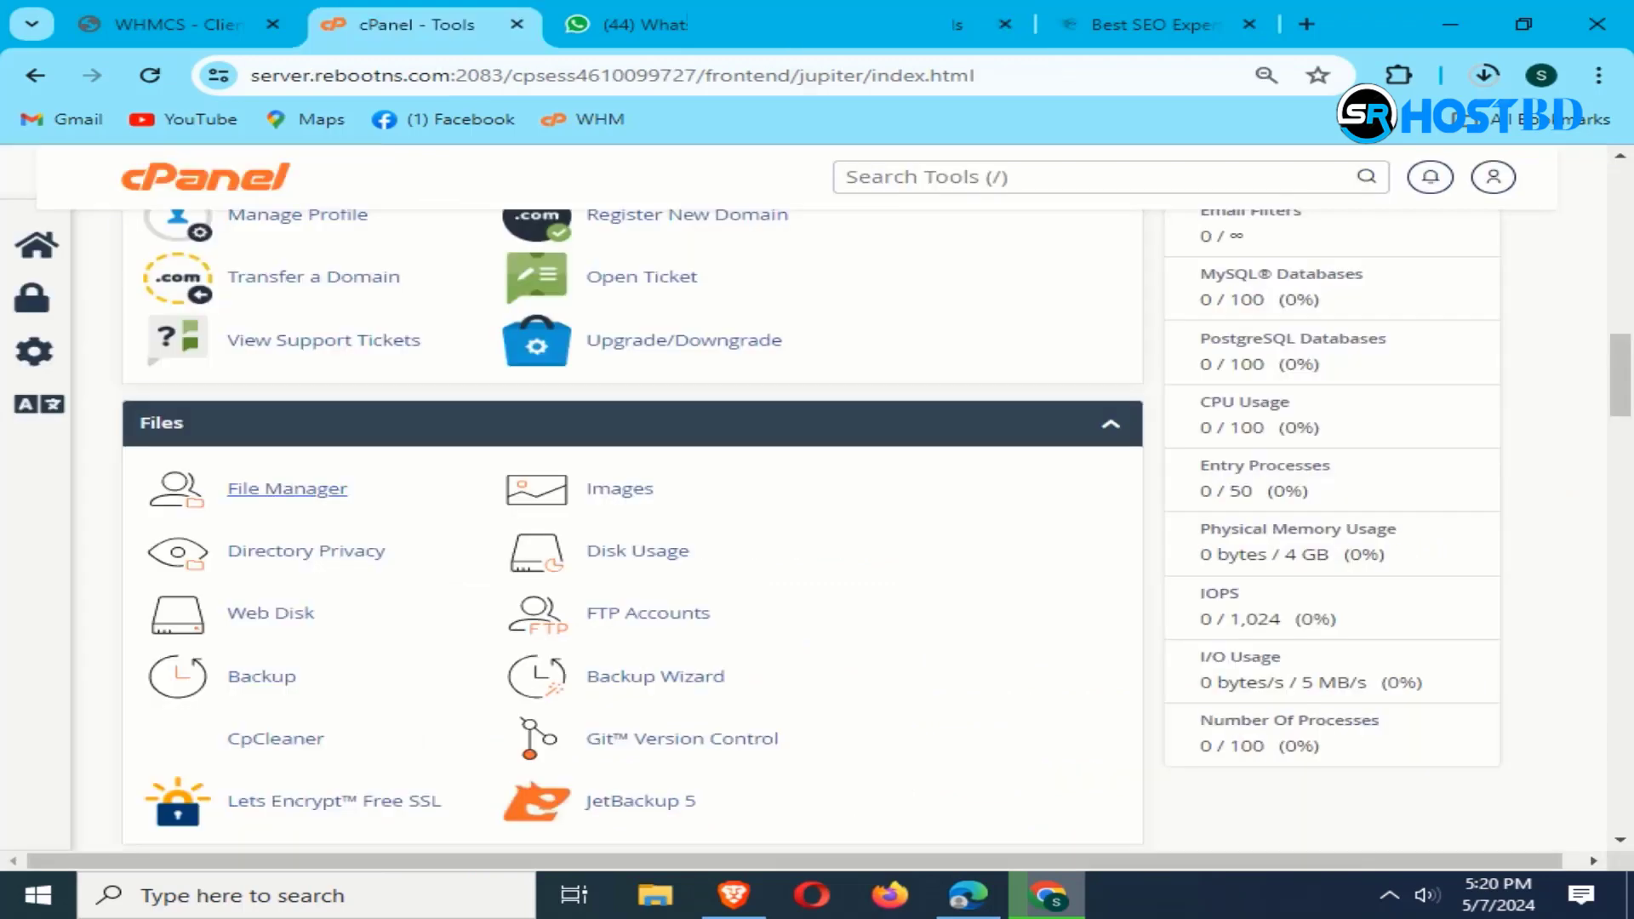
{"action": "scroll", "coordinate": [629, 528], "scroll_direction": "up", "scroll_amount": 7}
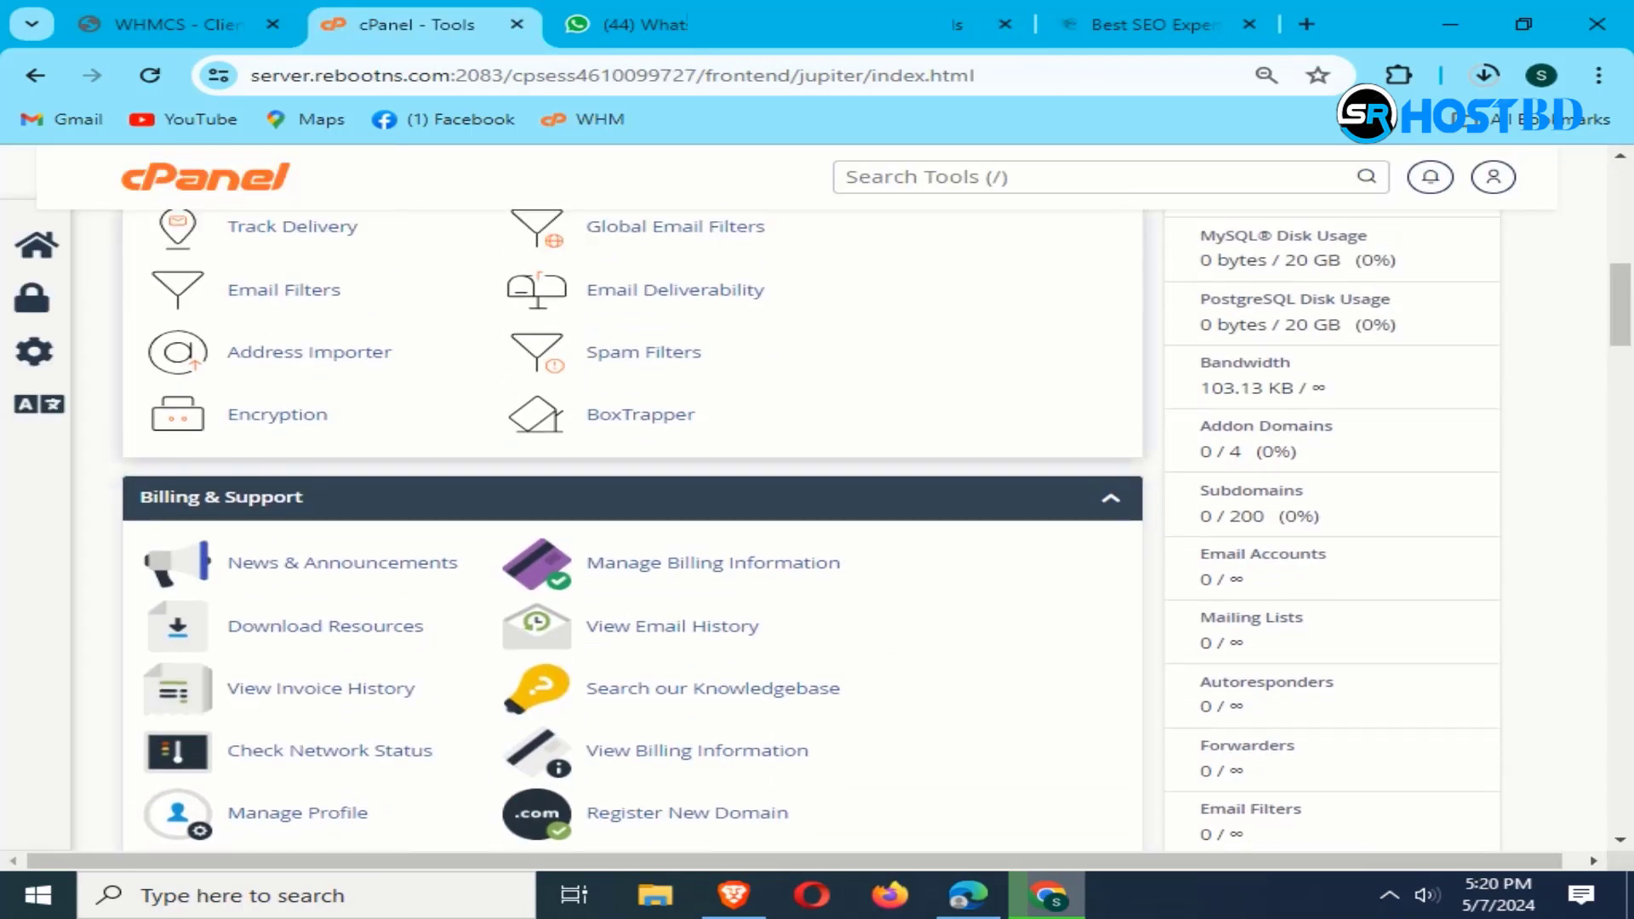
{"action": "scroll", "coordinate": [630, 528], "scroll_direction": "up", "scroll_amount": 4}
{"action": "scroll", "coordinate": [630, 527], "scroll_direction": "down", "scroll_amount": 6}
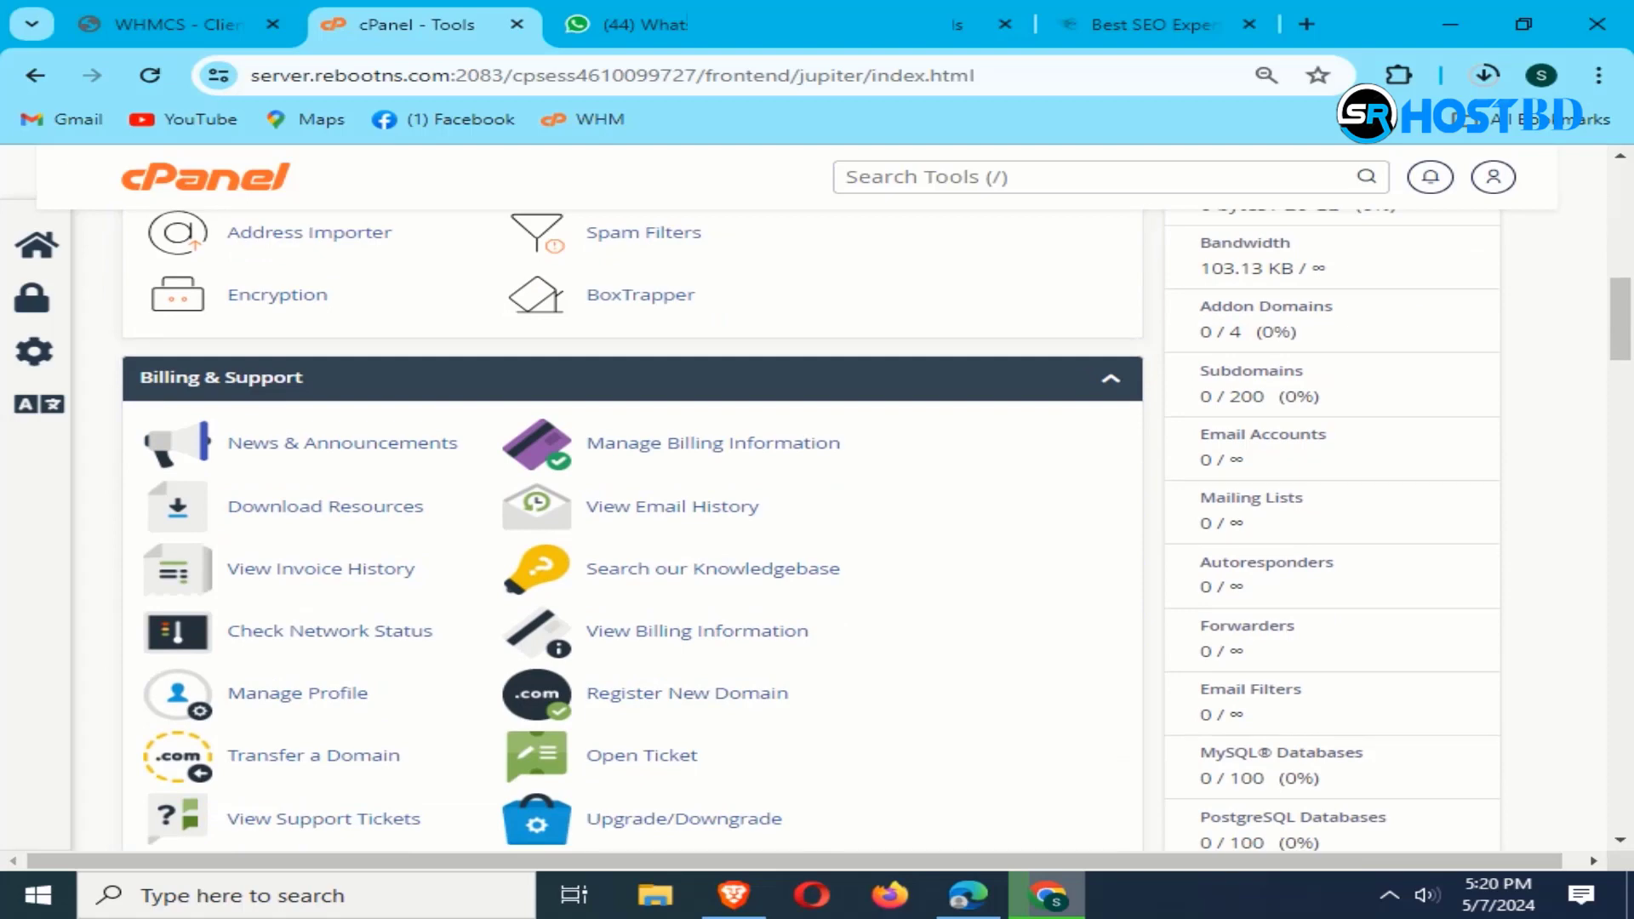
Step: Open the Backup tool in the server320.web-hosting.com cPanel account and look through its full and partial backup options
{"action": "left_click", "coordinate": [987, 25]}
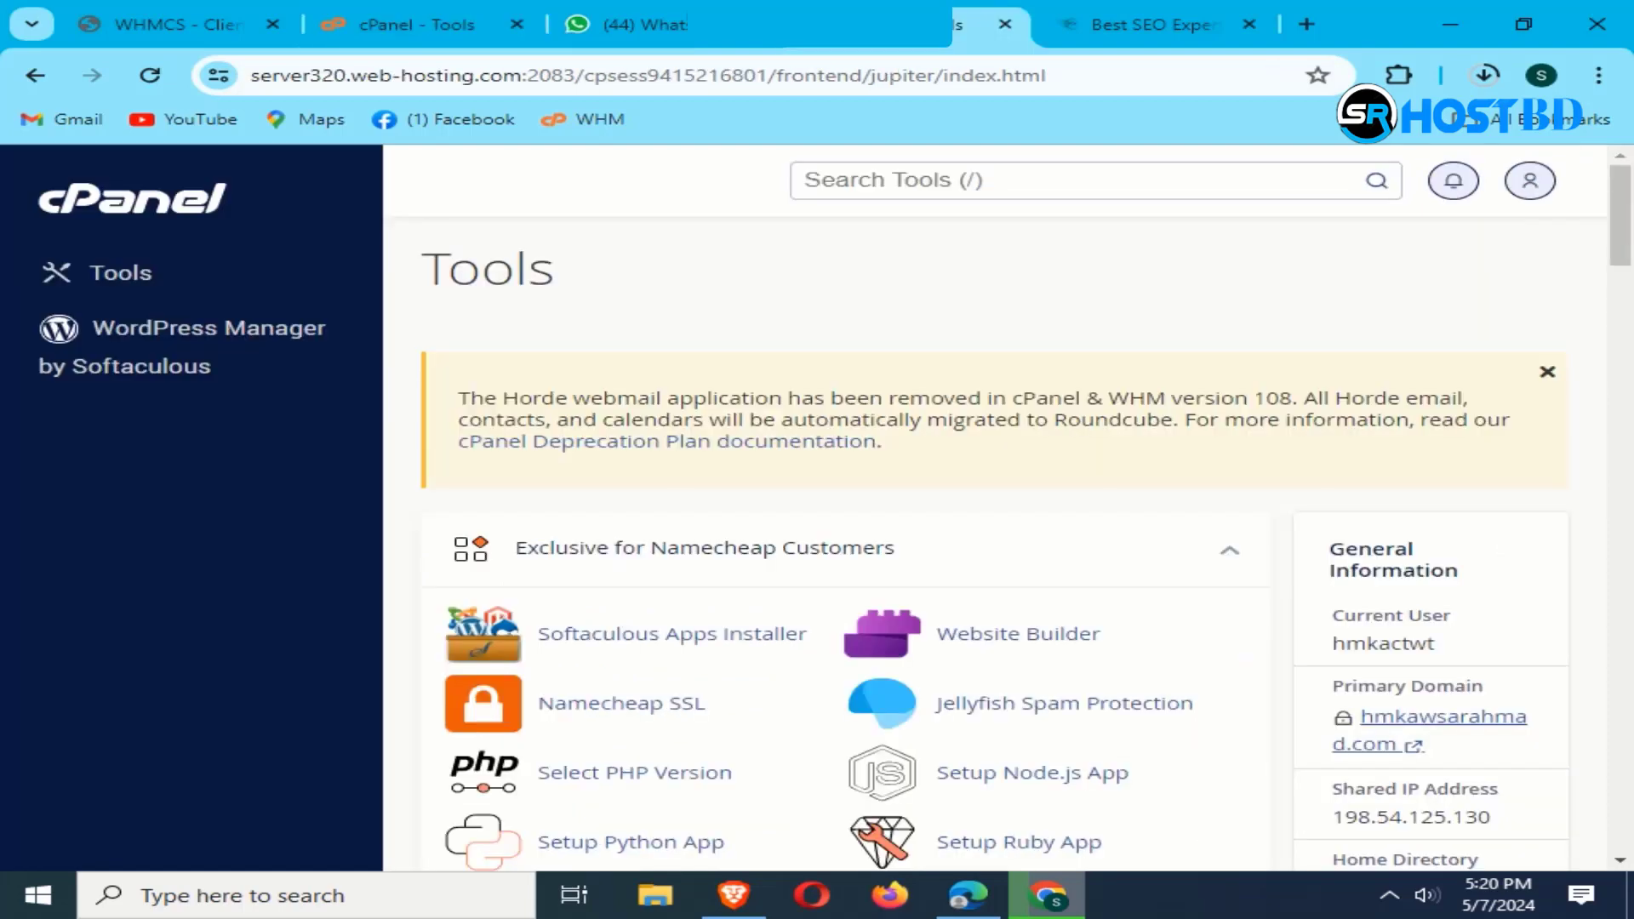
{"action": "scroll", "coordinate": [842, 545], "scroll_direction": "down", "scroll_amount": 11}
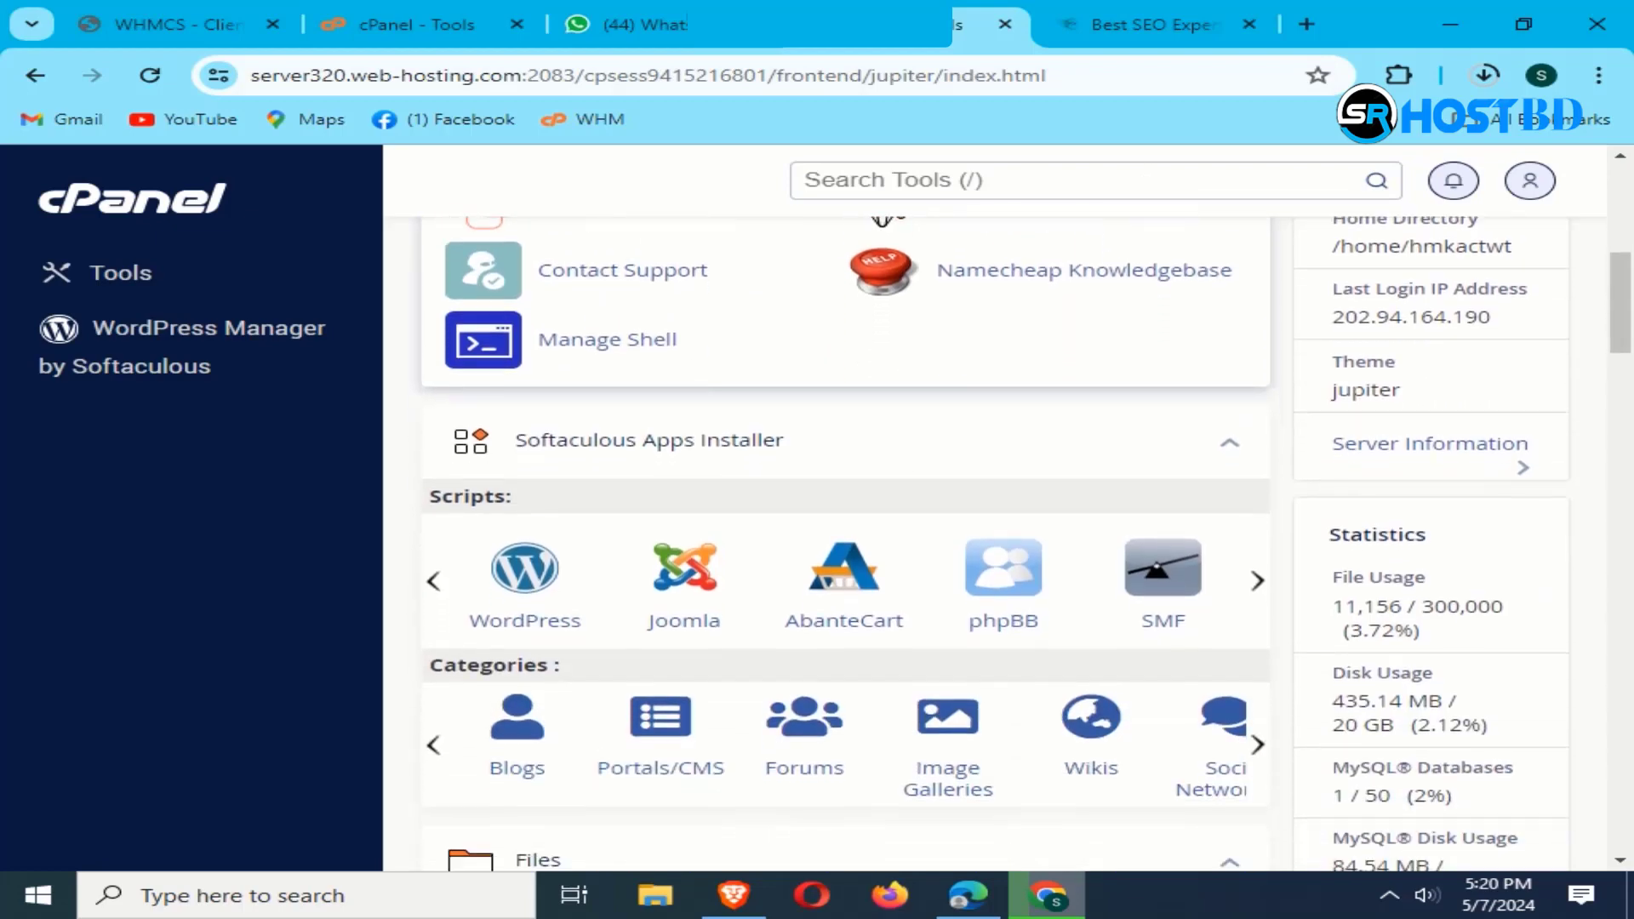
{"action": "scroll", "coordinate": [575, 479], "scroll_direction": "down", "scroll_amount": 4}
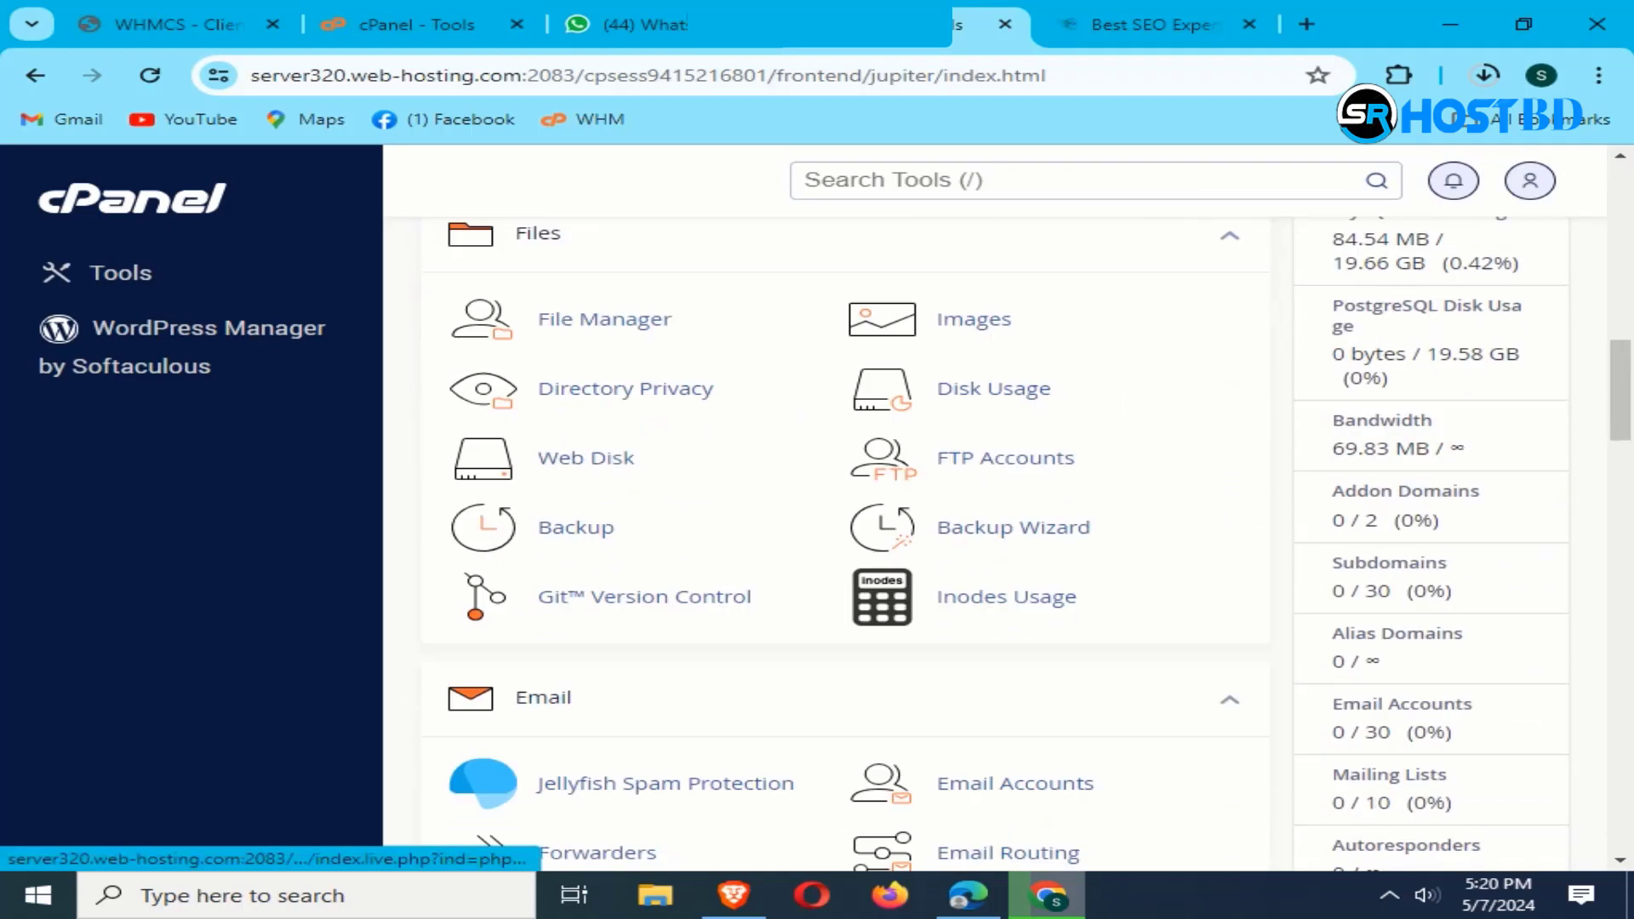
{"action": "left_click", "coordinate": [575, 479]}
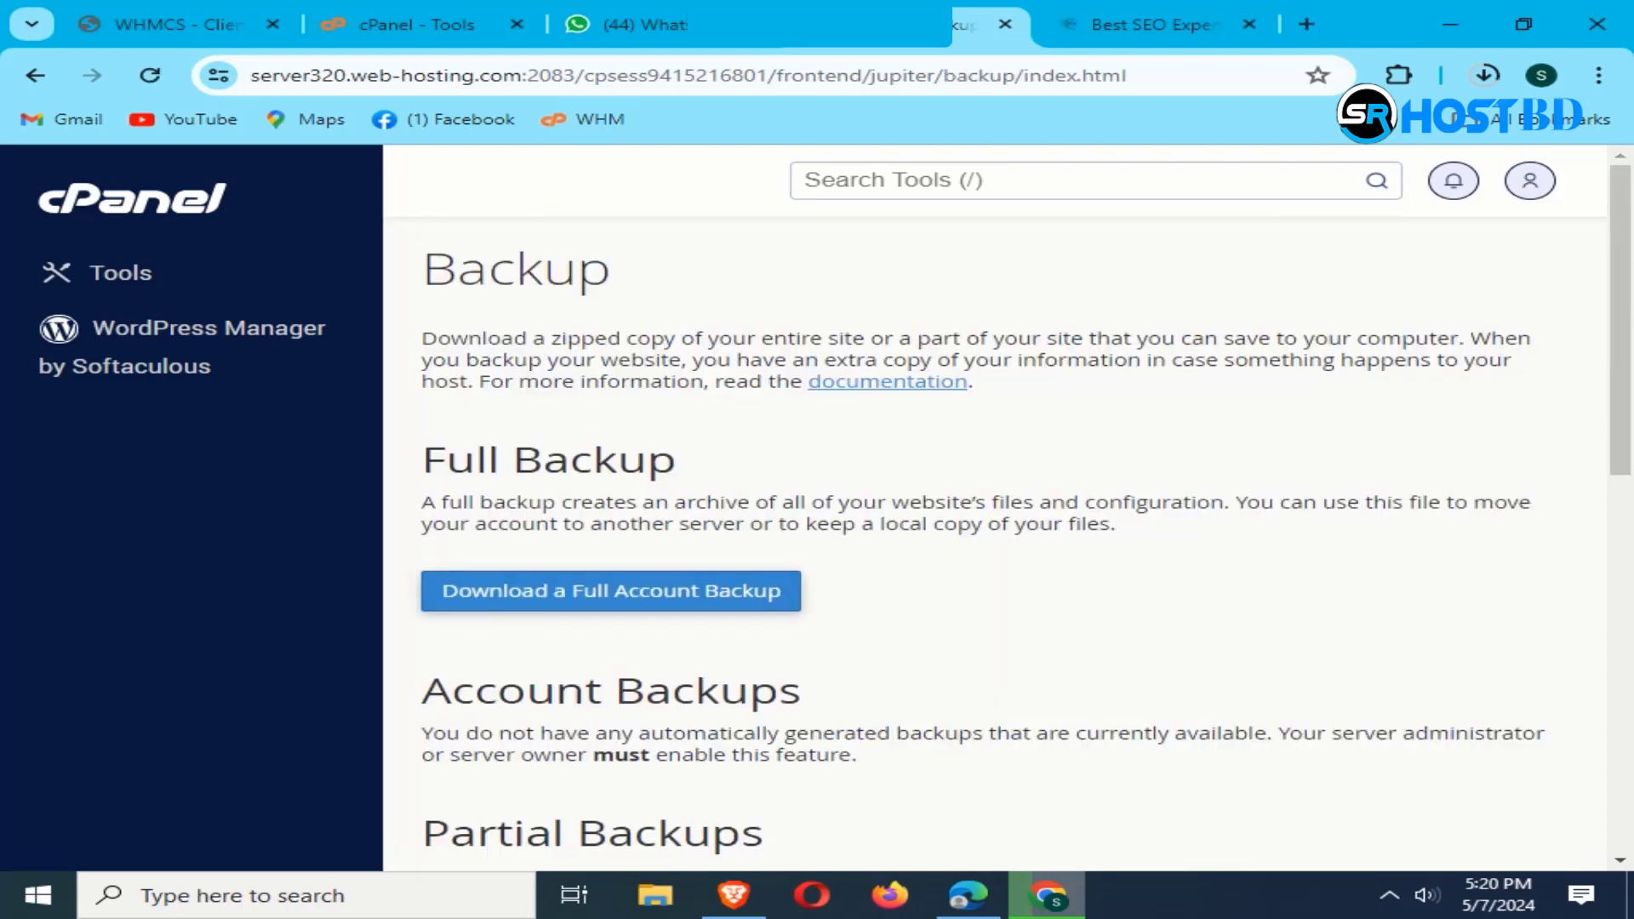
{"action": "scroll", "coordinate": [1009, 544], "scroll_direction": "down", "scroll_amount": 8}
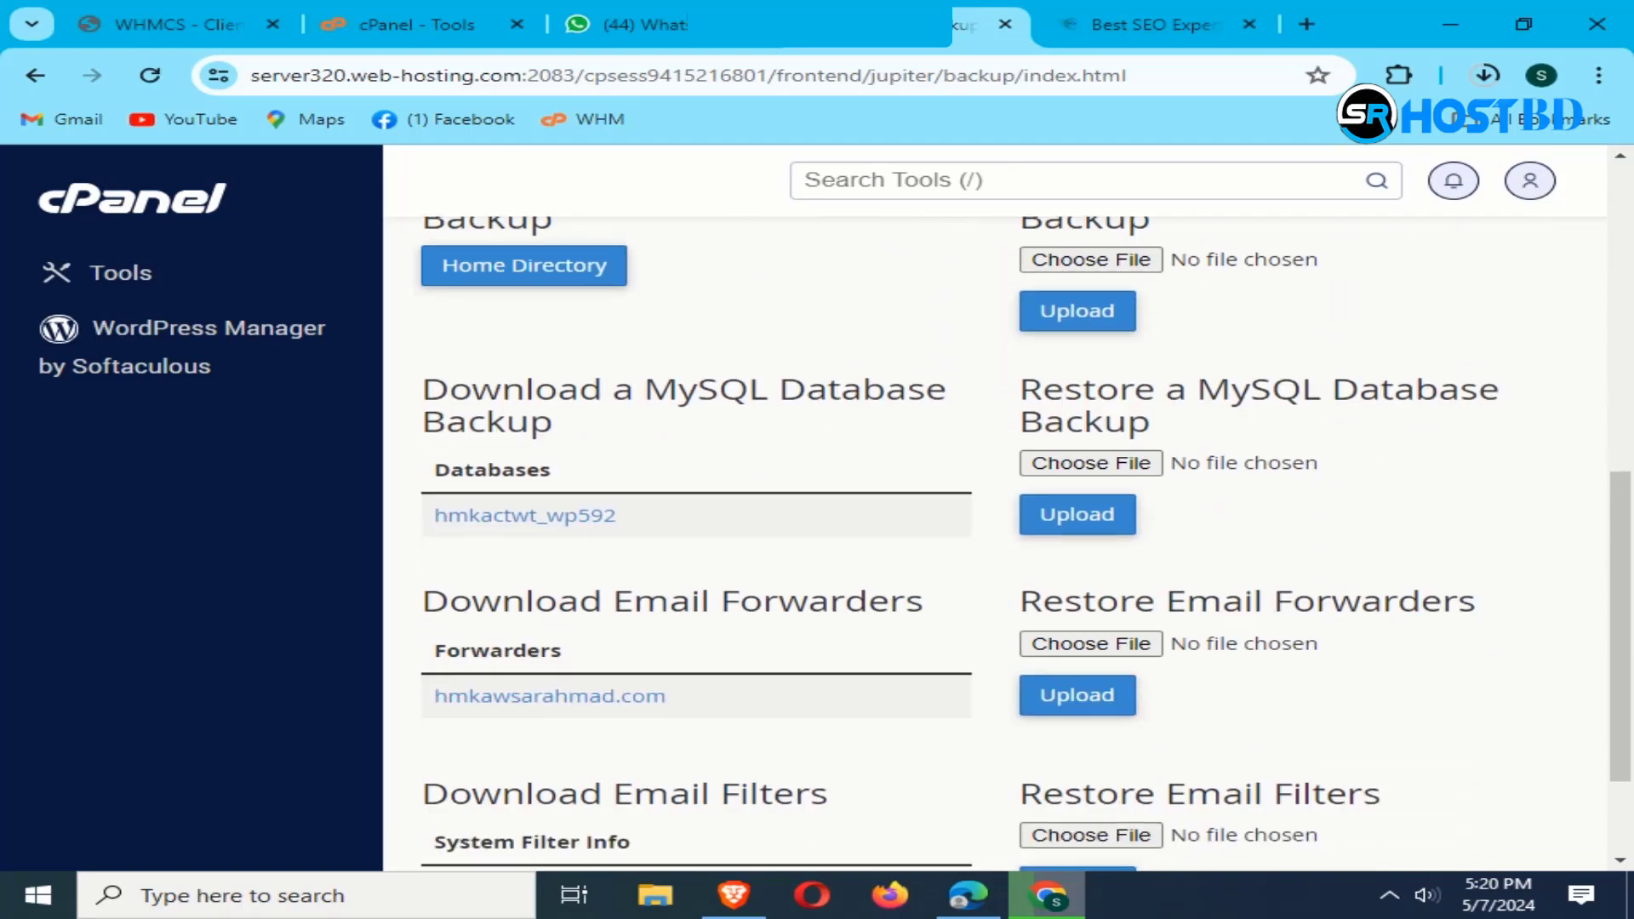
{"action": "scroll", "coordinate": [1009, 545], "scroll_direction": "down", "scroll_amount": 1}
{"action": "scroll", "coordinate": [1008, 544], "scroll_direction": "up", "scroll_amount": 9}
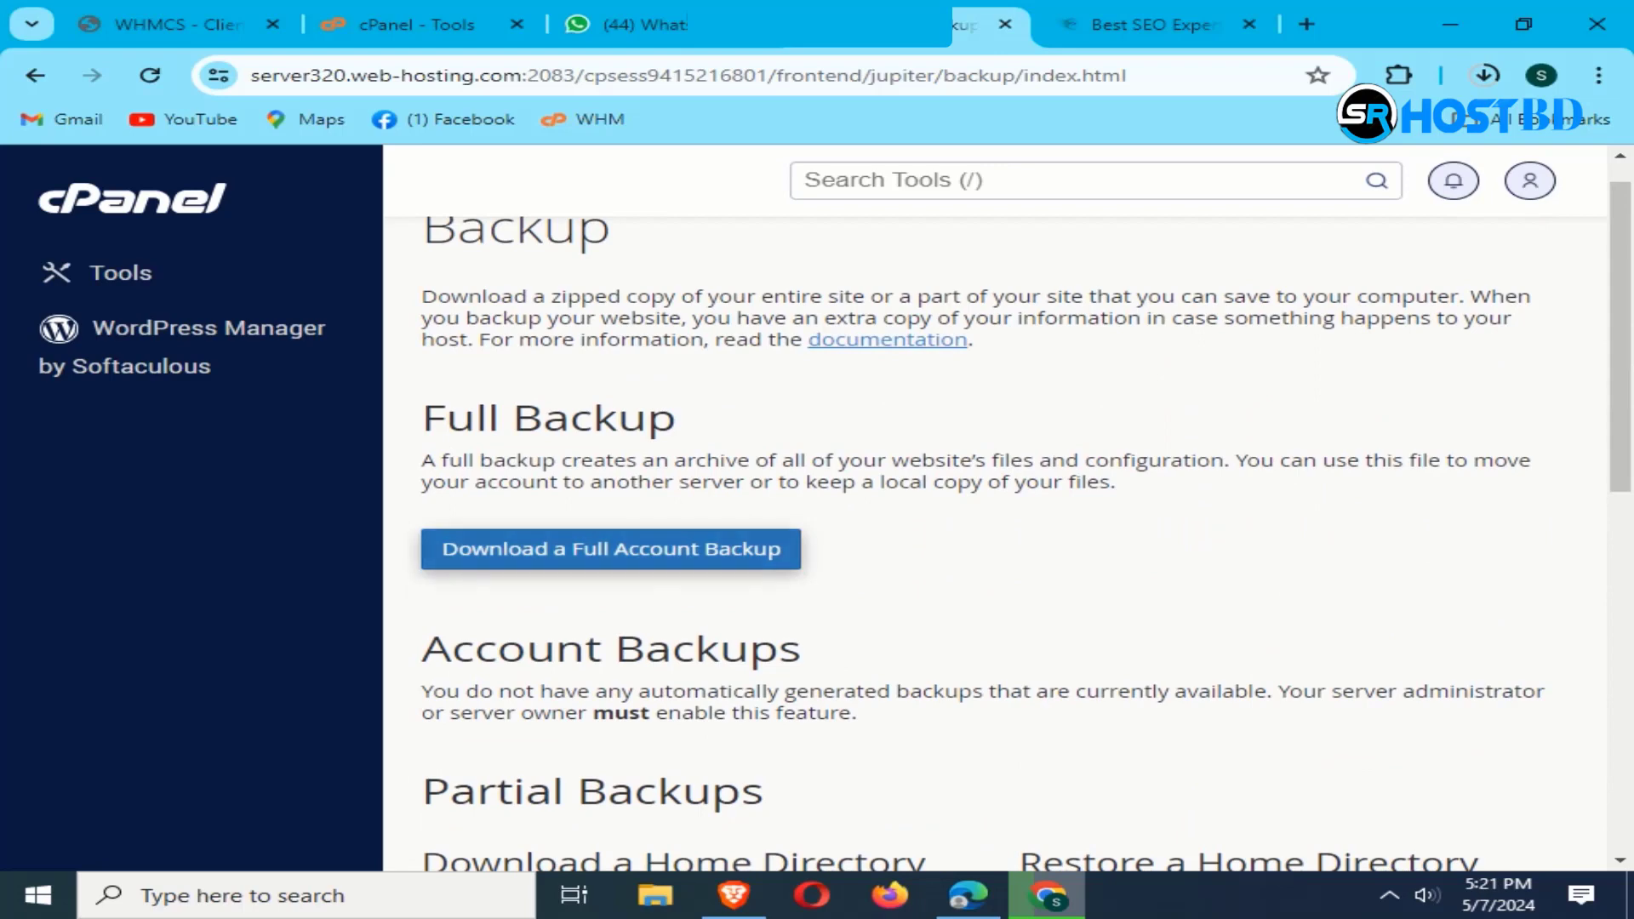
Step: Open the full account backup page and check the backup destination options, keeping Home Directory
{"action": "left_click", "coordinate": [611, 550]}
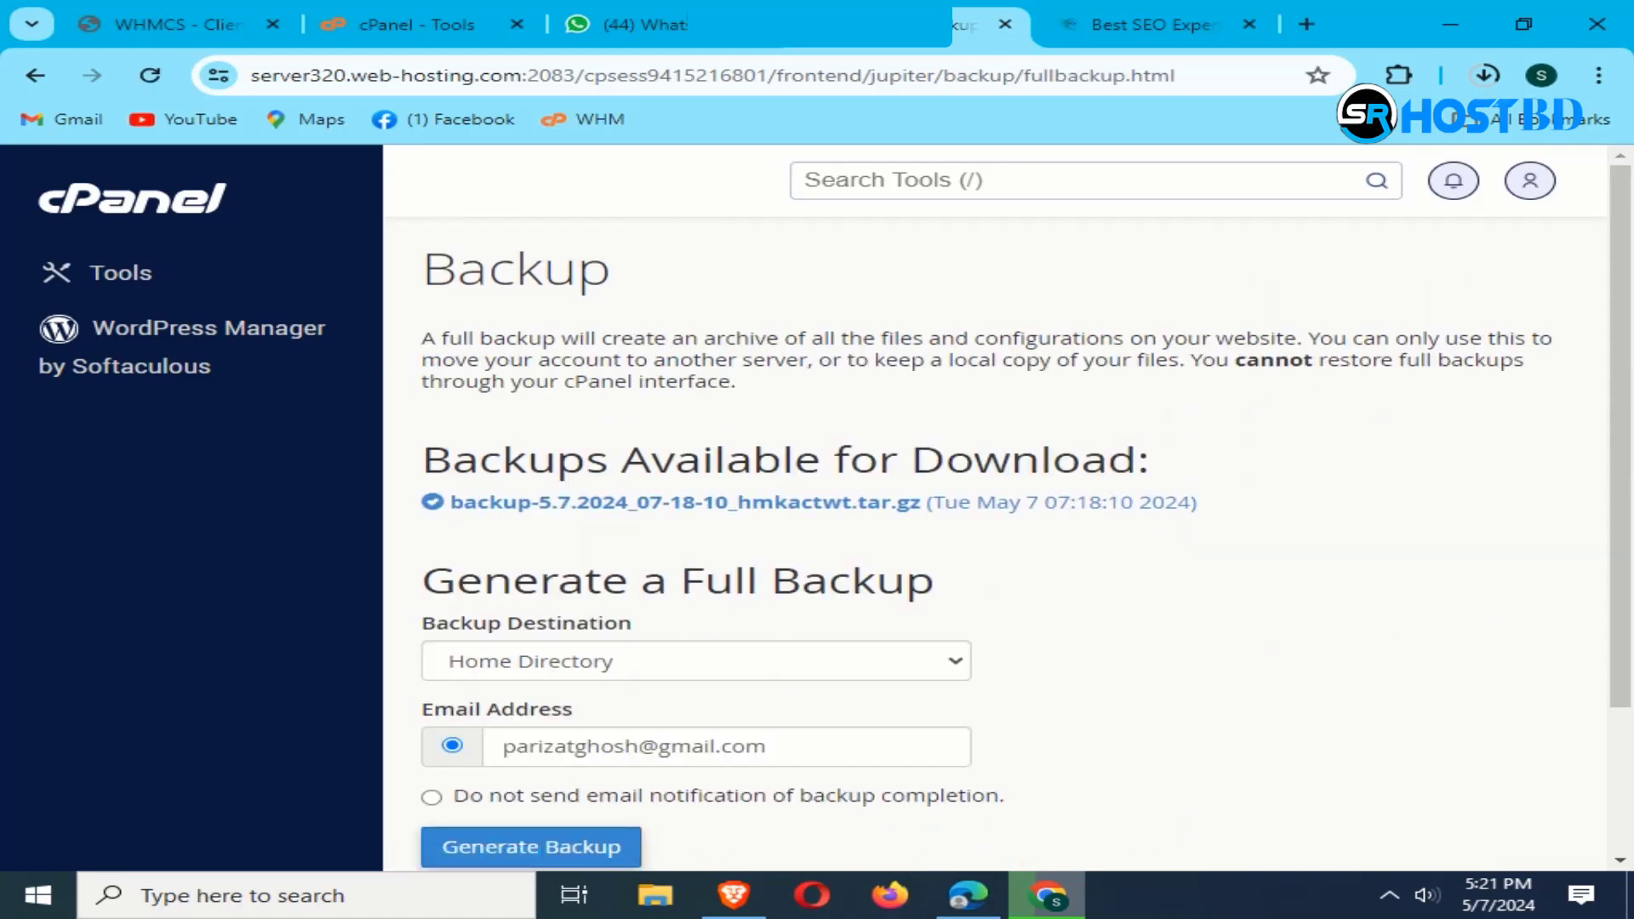
{"action": "scroll", "coordinate": [1008, 519], "scroll_direction": "down", "scroll_amount": 1}
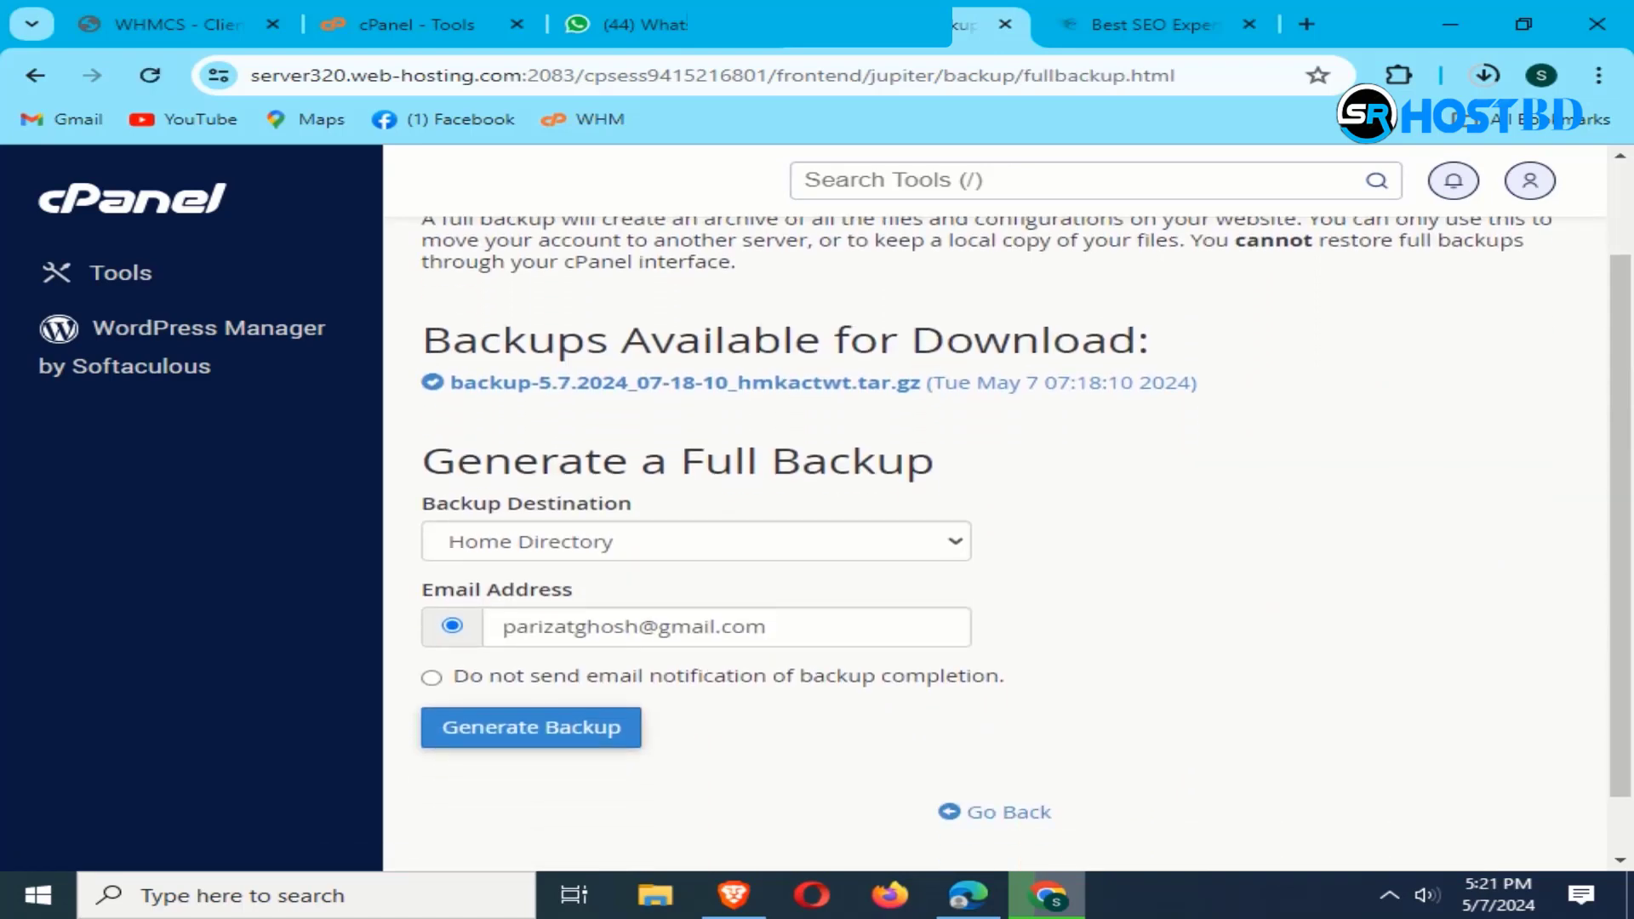
{"action": "left_click", "coordinate": [696, 542]}
{"action": "left_click", "coordinate": [696, 542]}
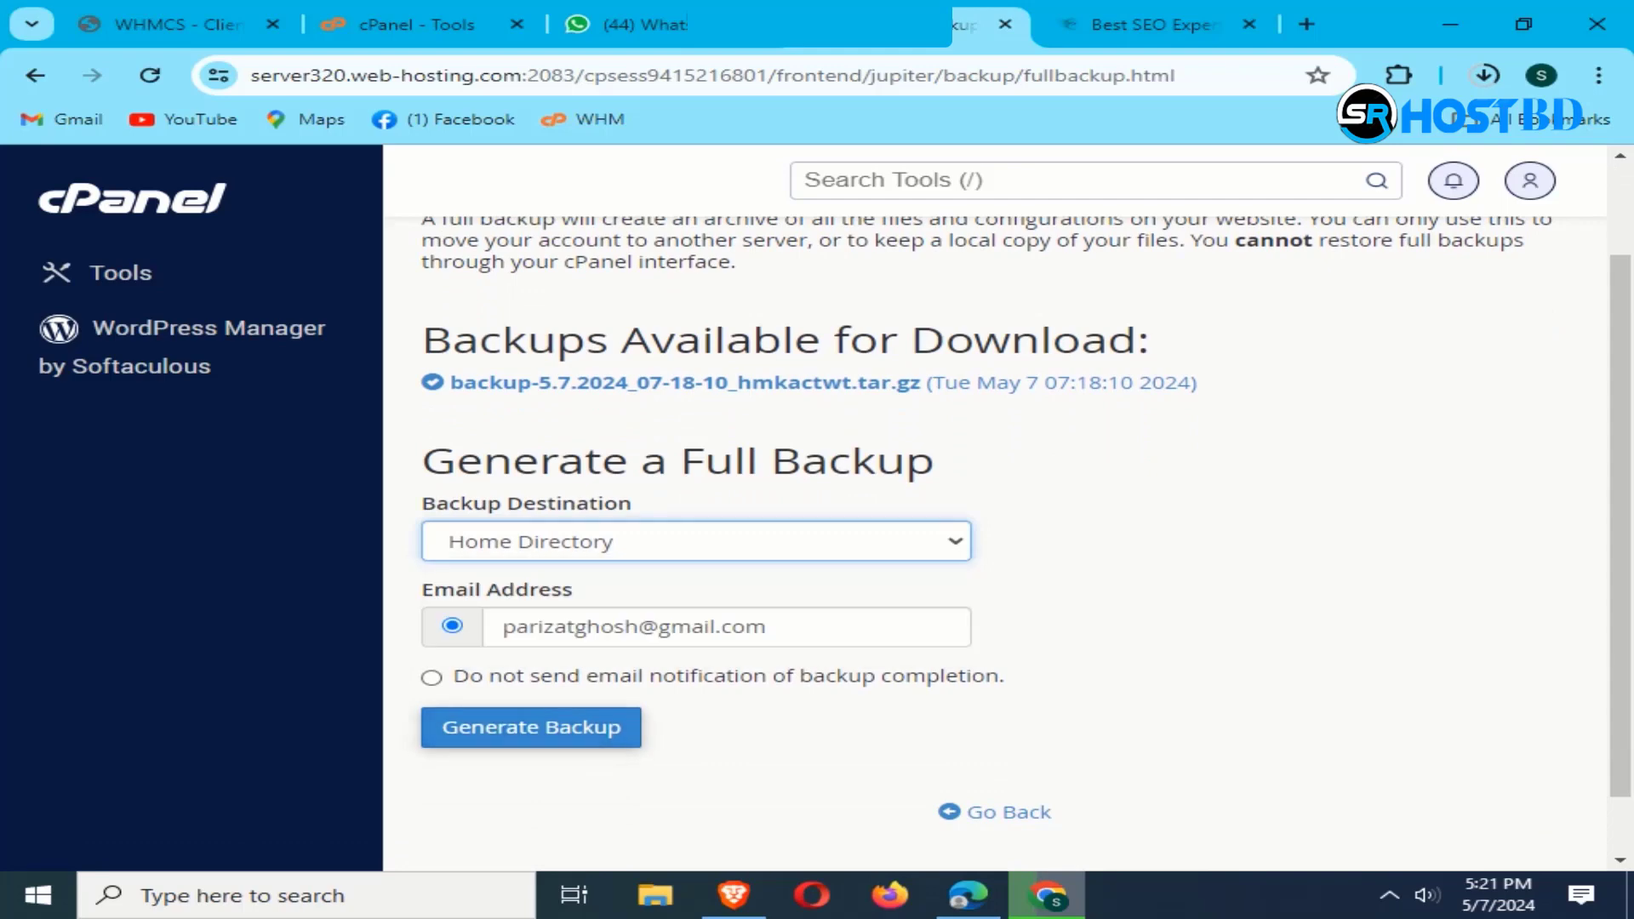
Step: Return to the cPanel tools of the current hosting account and open File Manager at its home directory
{"action": "left_click", "coordinate": [132, 198]}
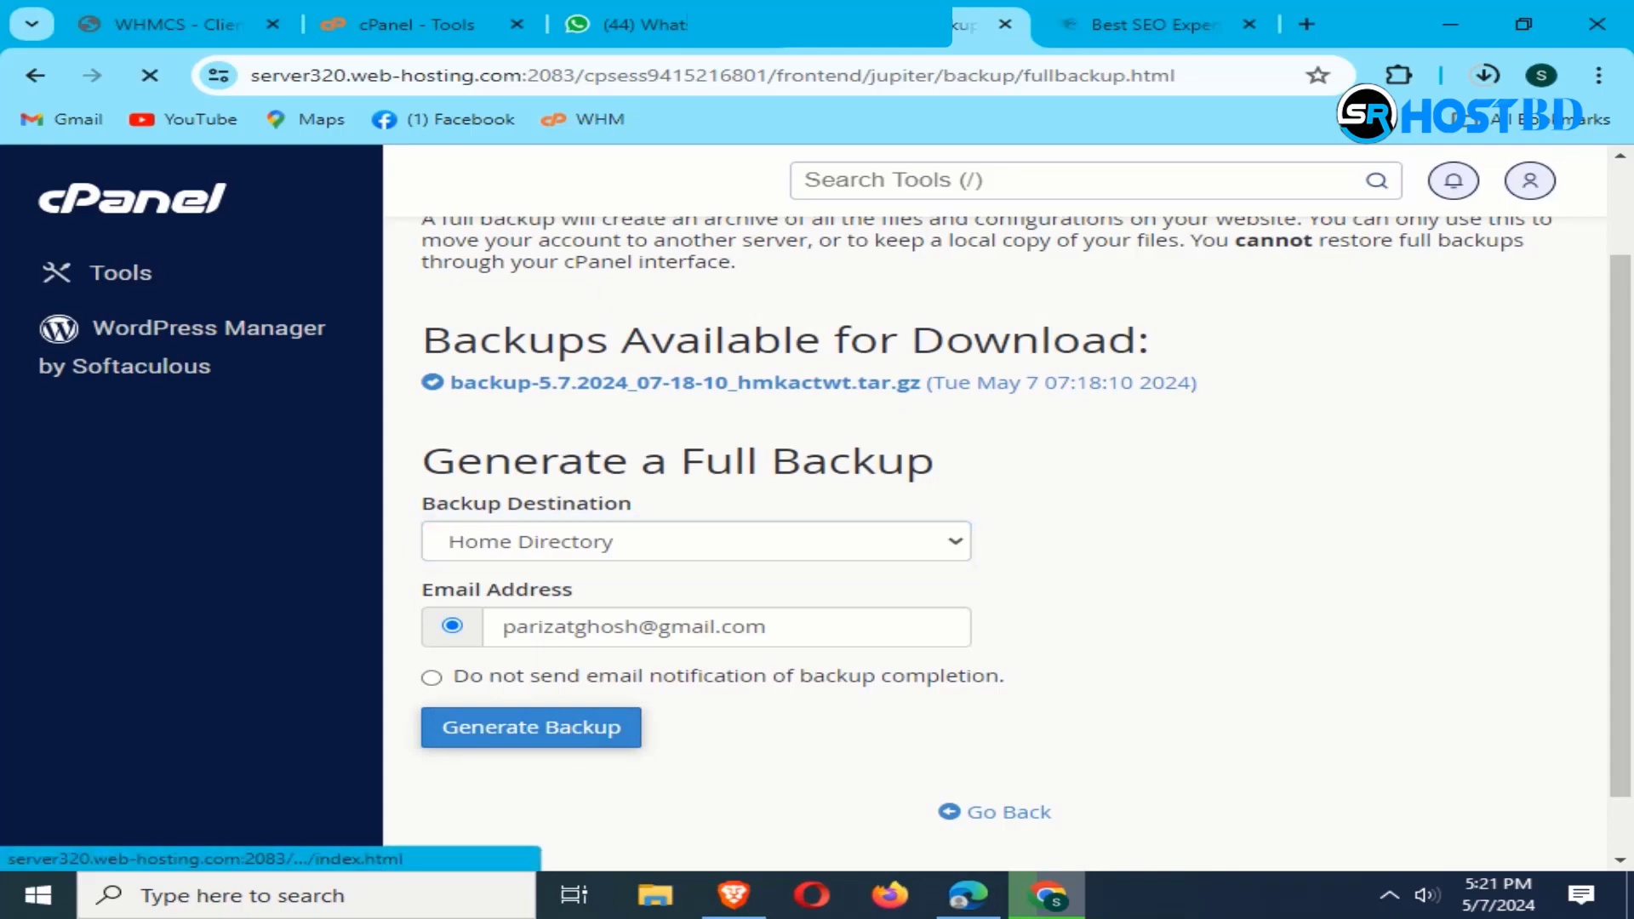
{"action": "scroll", "coordinate": [586, 529], "scroll_direction": "down", "scroll_amount": 12}
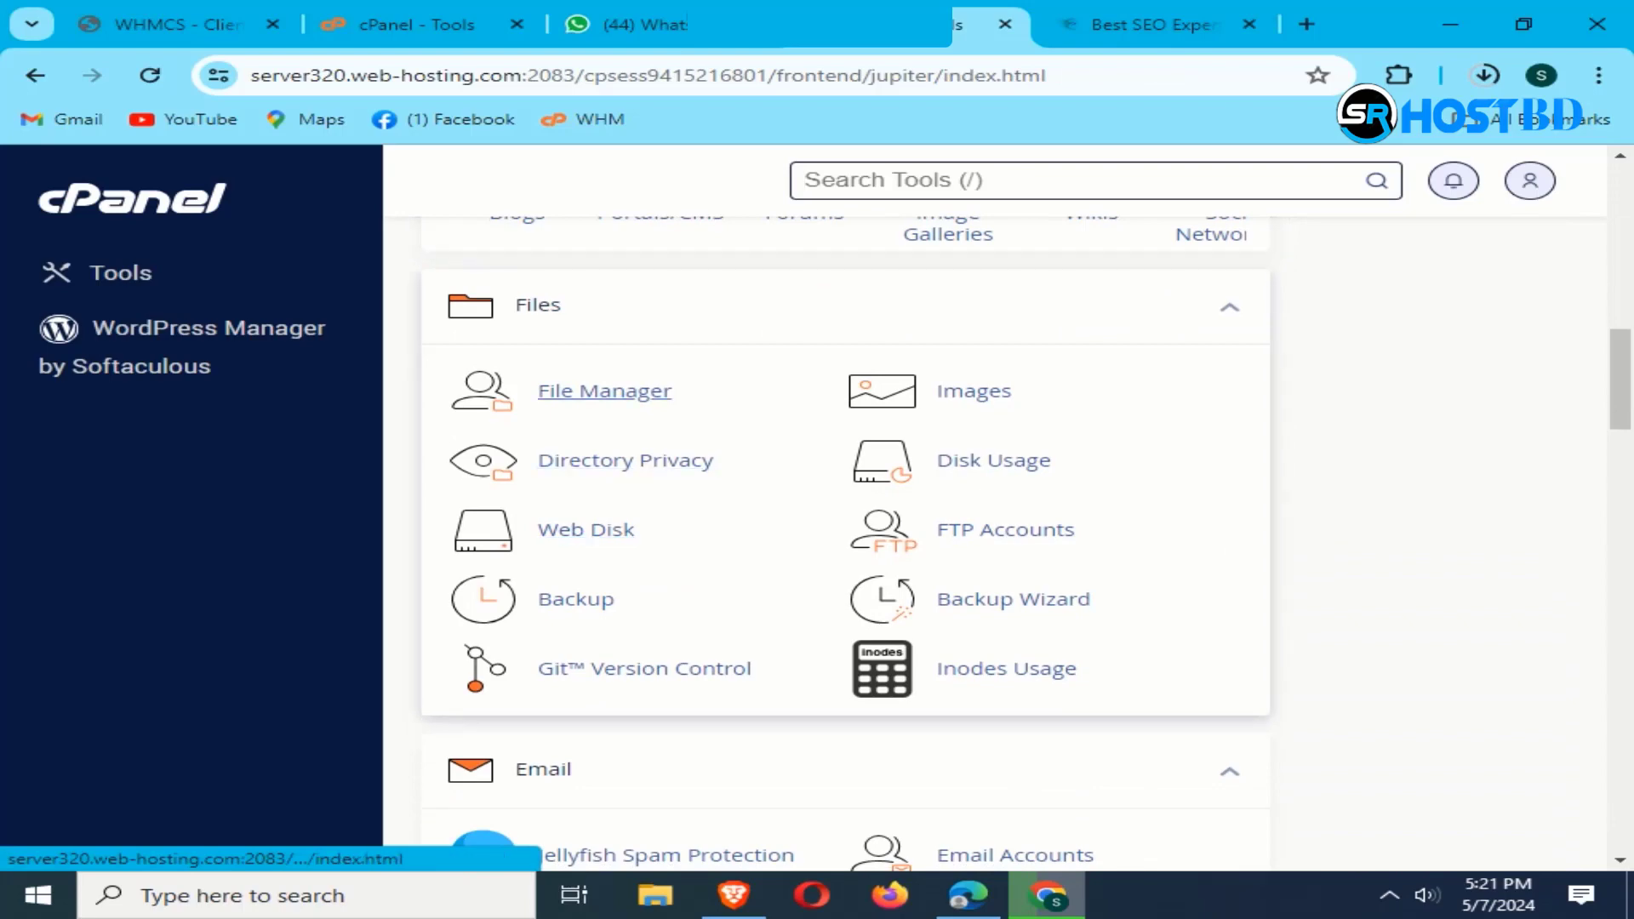
{"action": "left_click", "coordinate": [600, 391]}
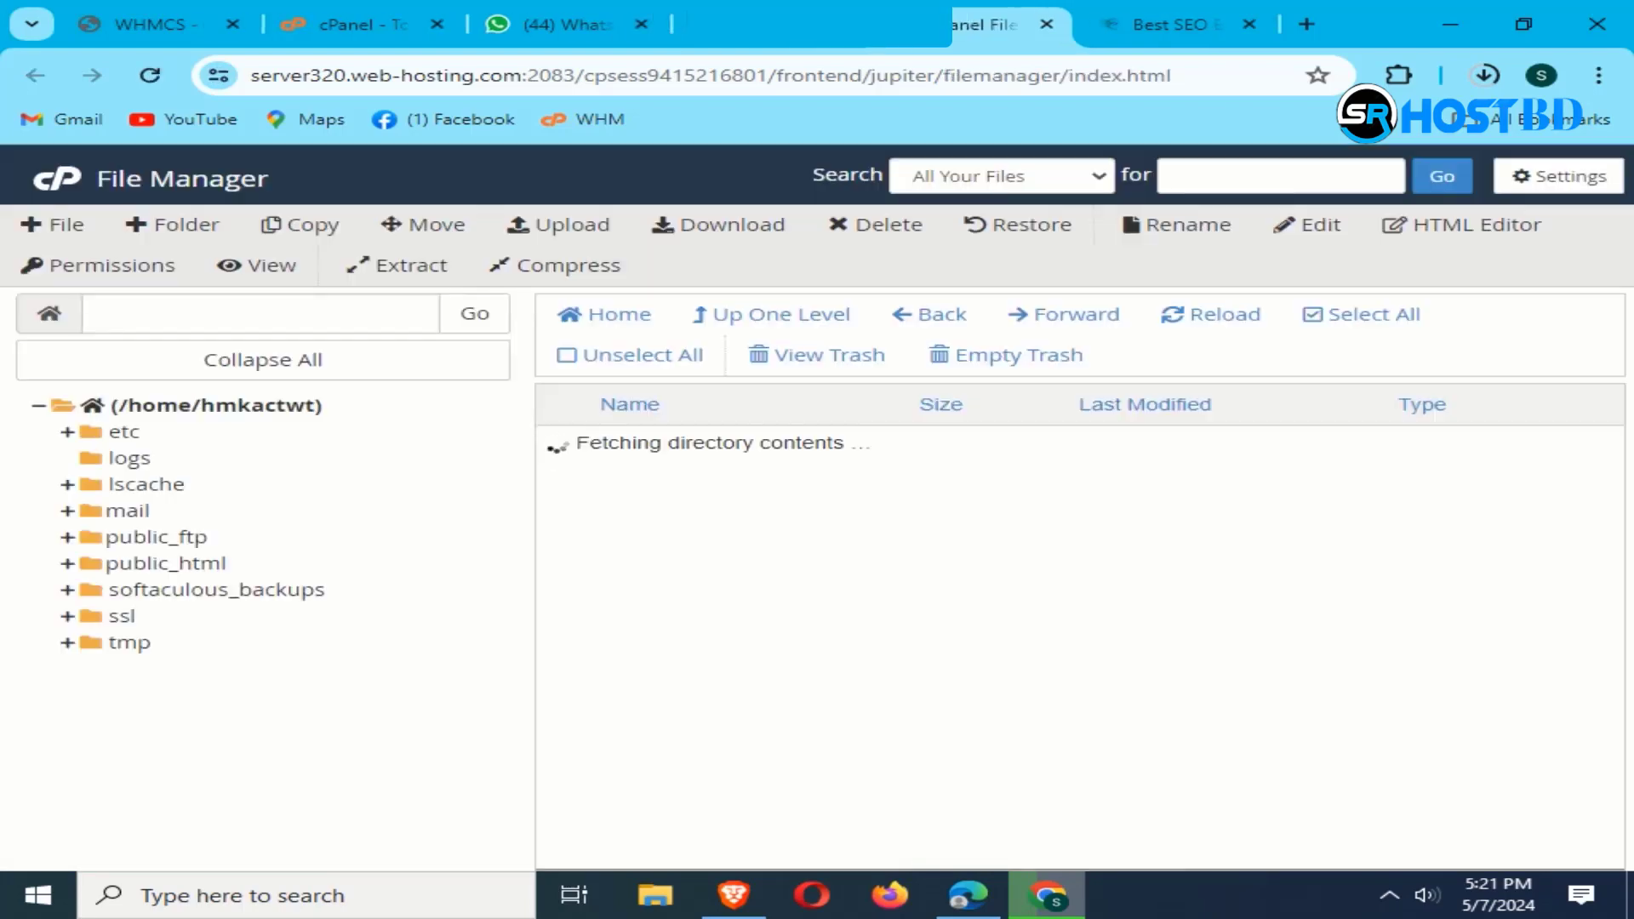
{"action": "scroll", "coordinate": [1079, 638], "scroll_direction": "down", "scroll_amount": 1}
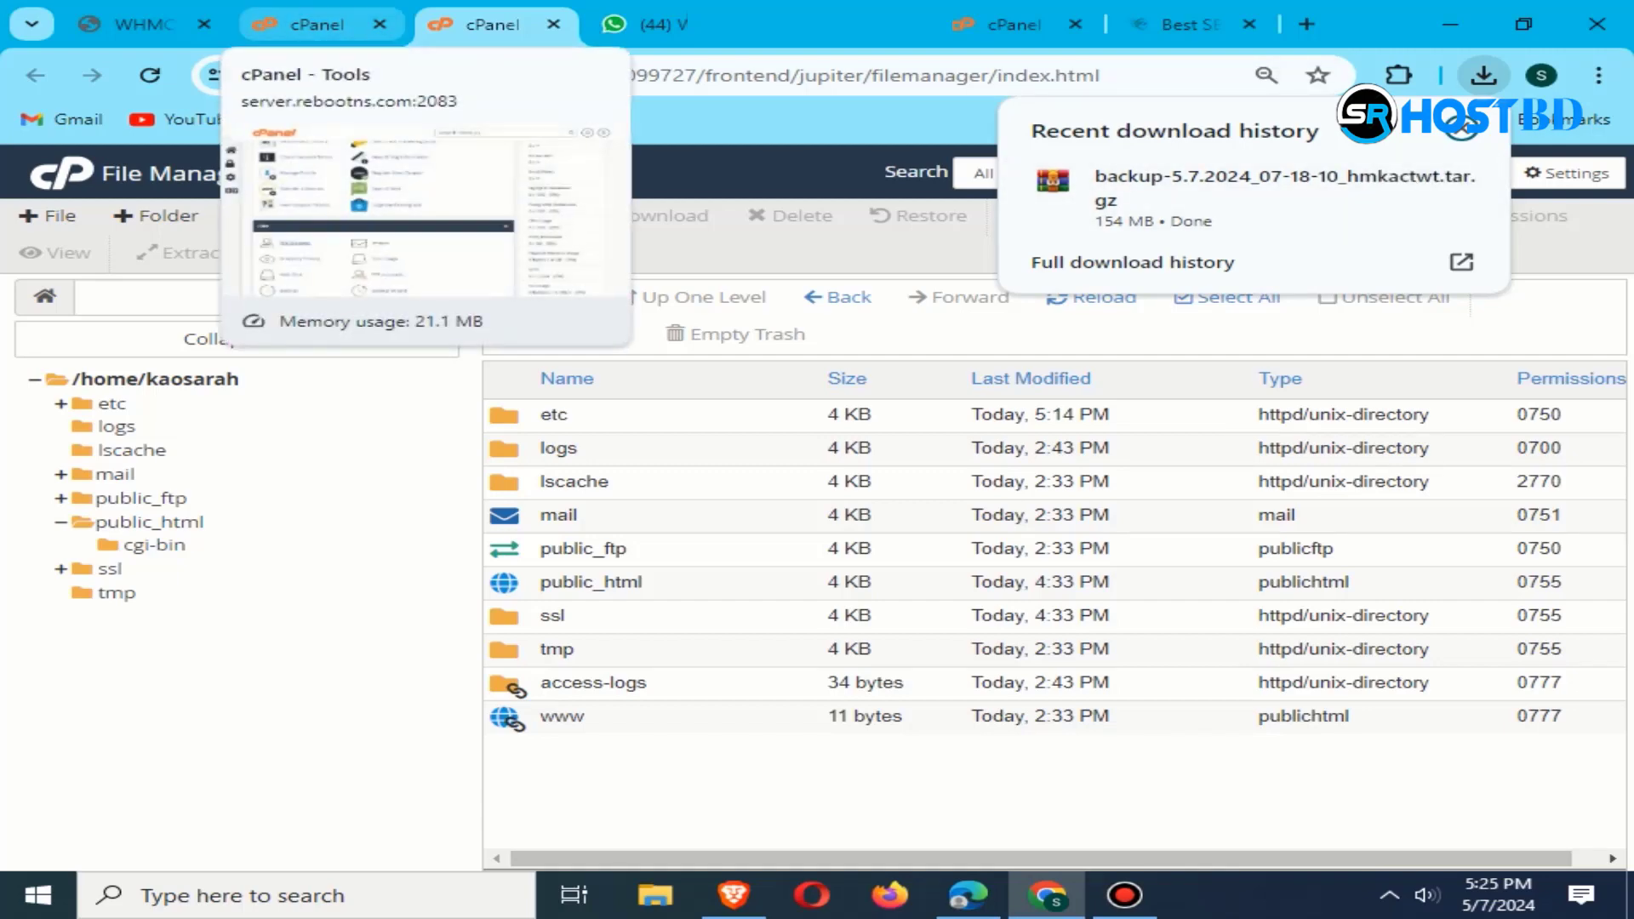
Step: Switch to the server.rebootns.com cPanel account and open its File Manager at the home directory
{"action": "left_click", "coordinate": [317, 24]}
{"action": "left_click", "coordinate": [491, 24]}
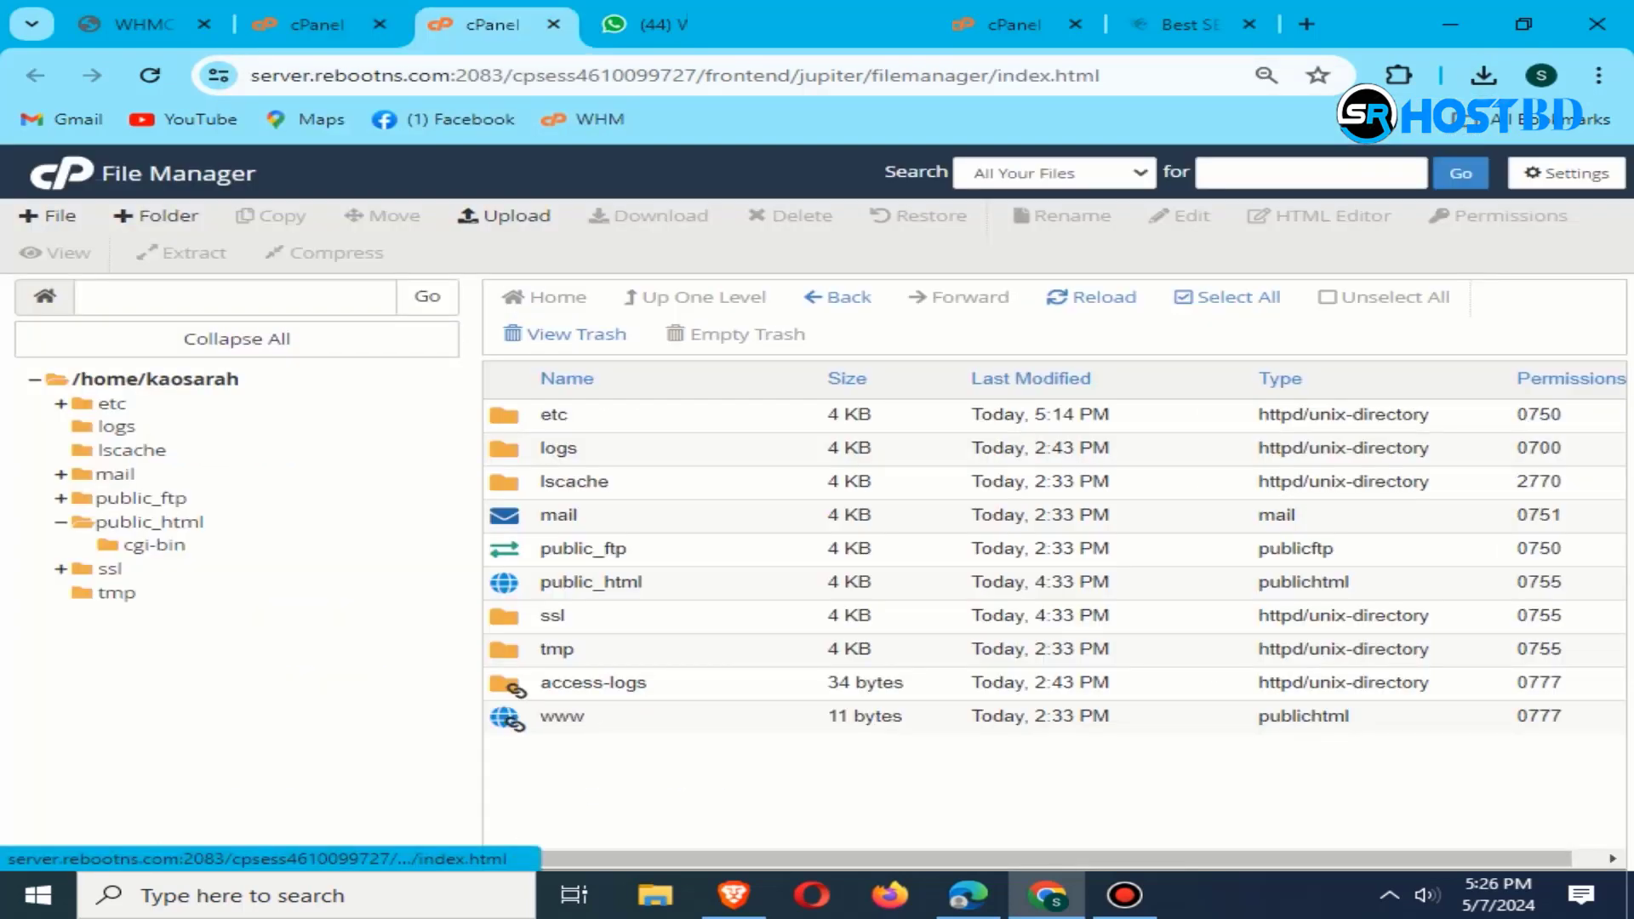
{"action": "key", "text": "ctrl+5"}
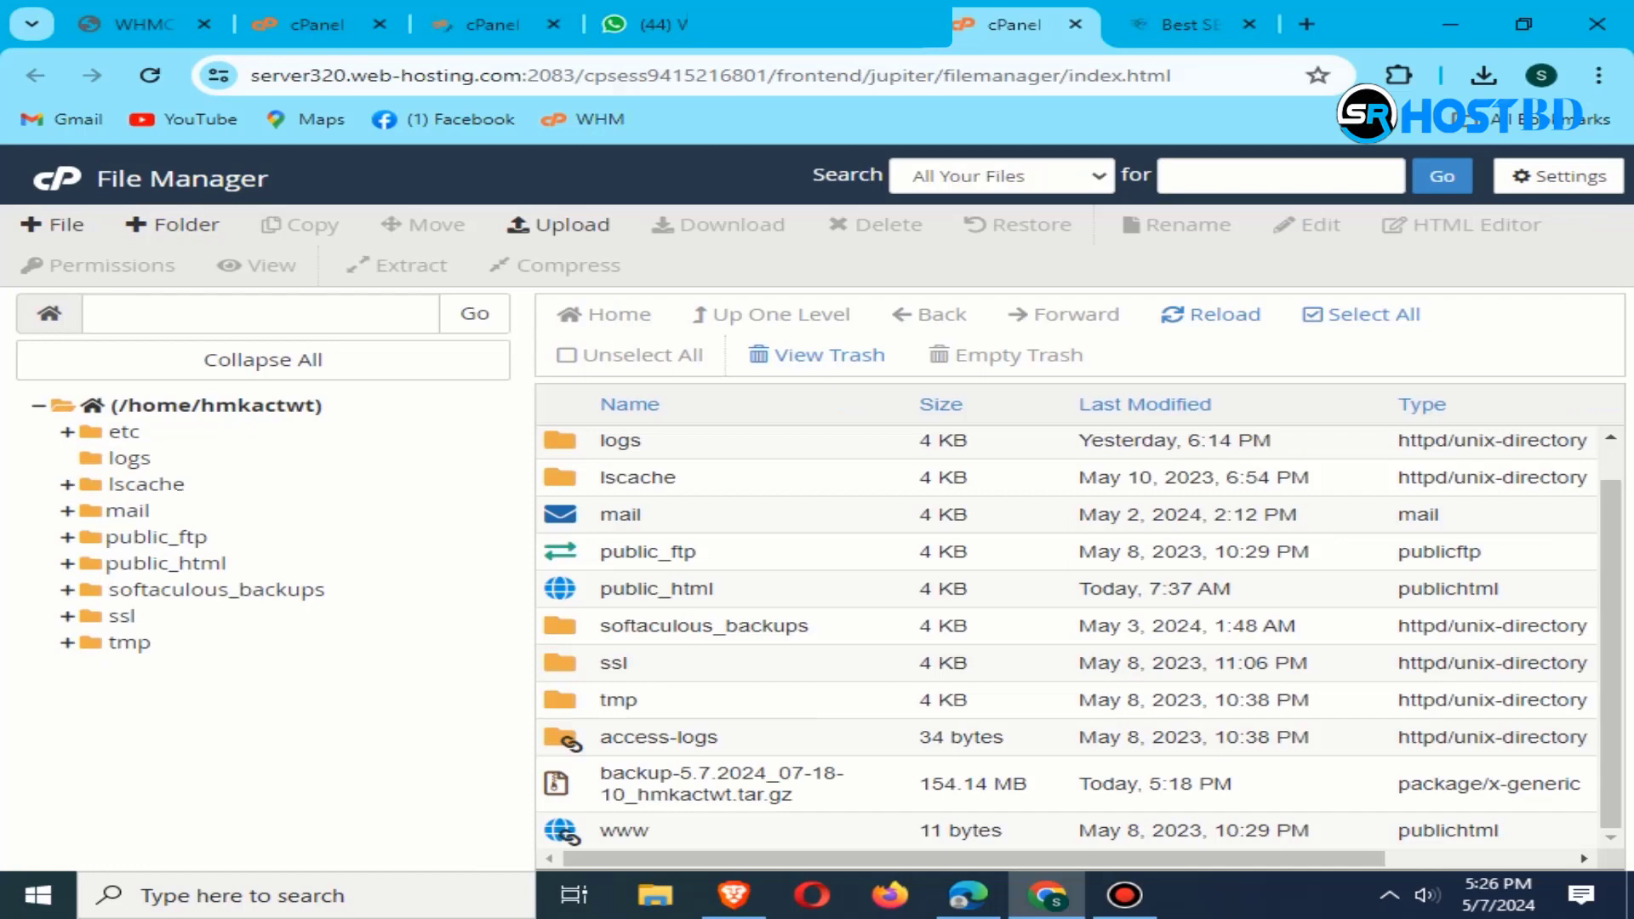
{"action": "left_click", "coordinate": [492, 24]}
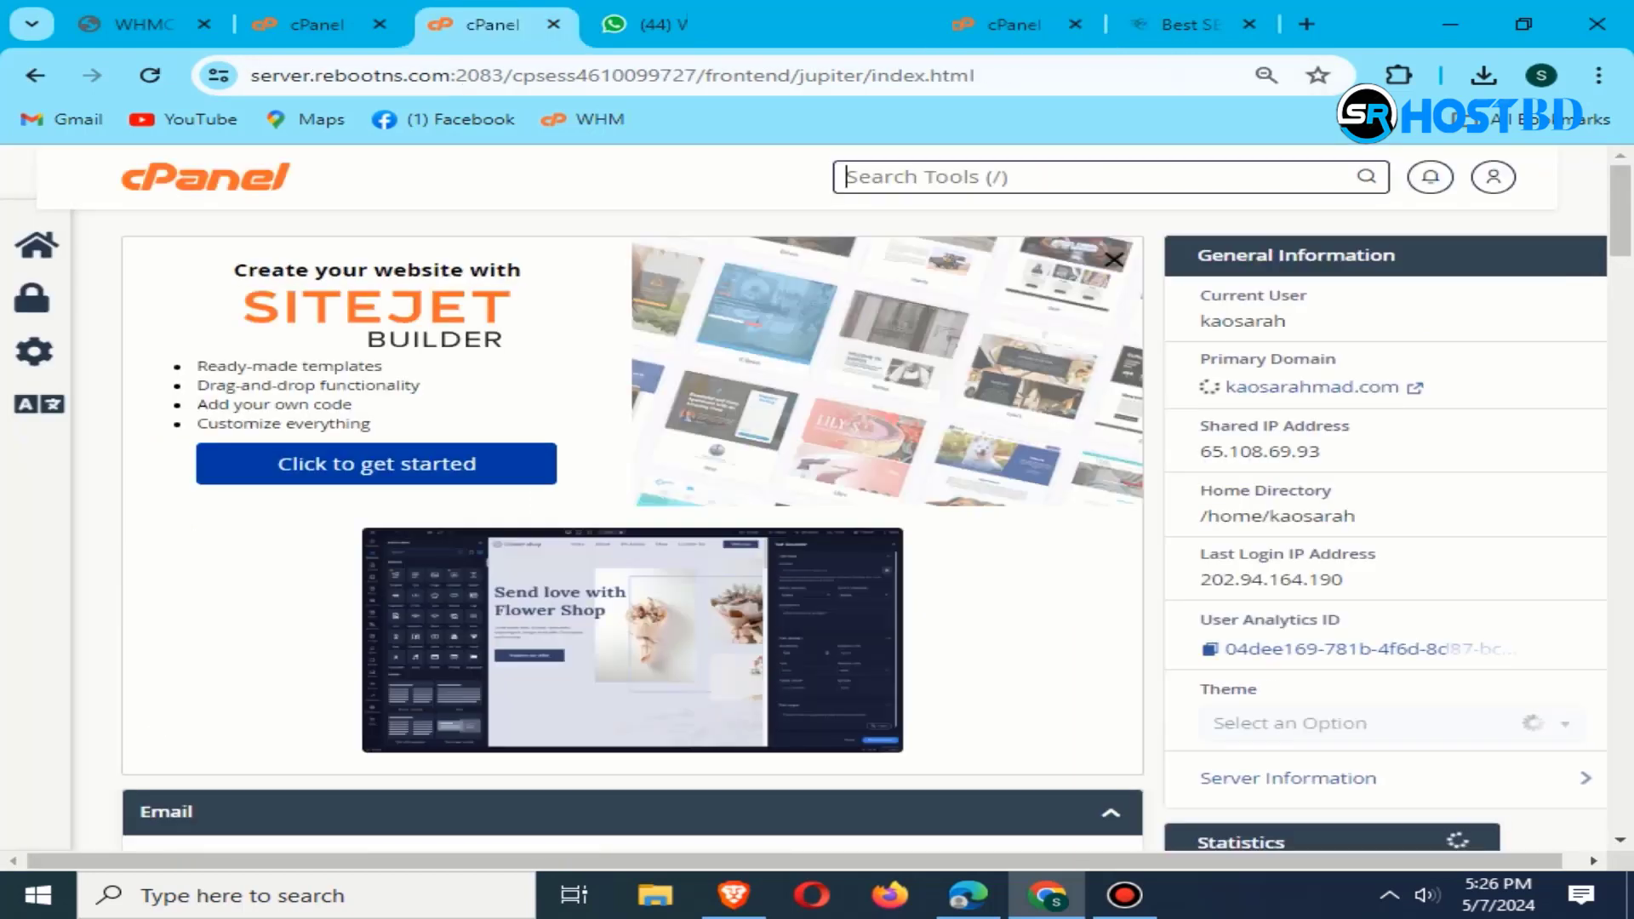
{"action": "scroll", "coordinate": [639, 439], "scroll_direction": "down", "scroll_amount": 5}
{"action": "scroll", "coordinate": [639, 439], "scroll_direction": "down", "scroll_amount": 10}
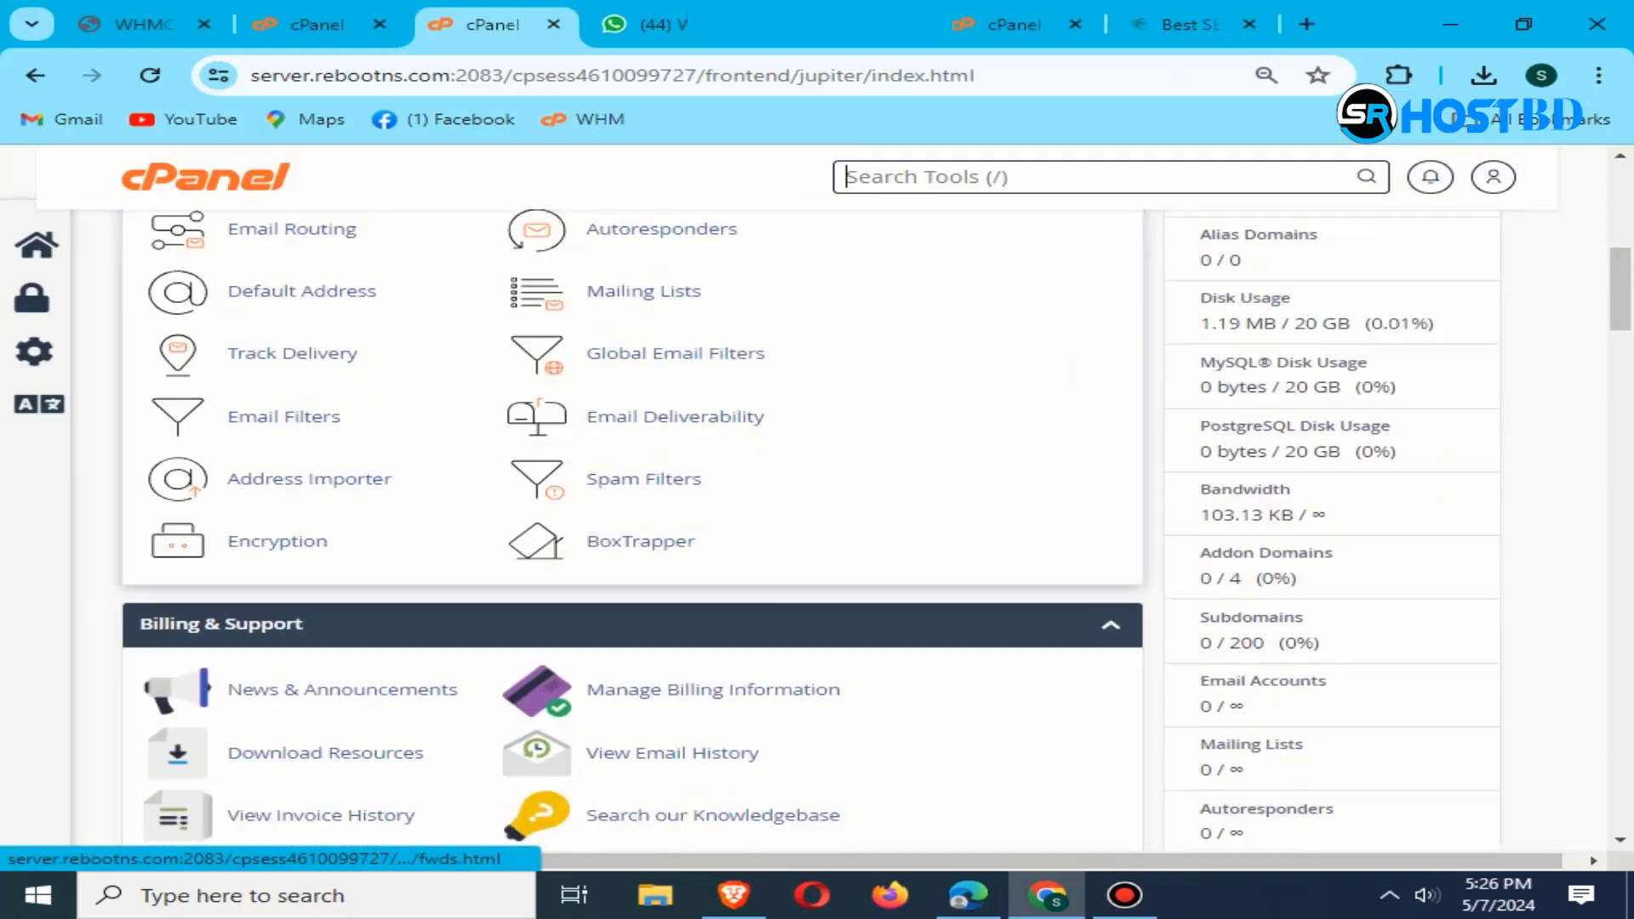
{"action": "left_click", "coordinate": [287, 489]}
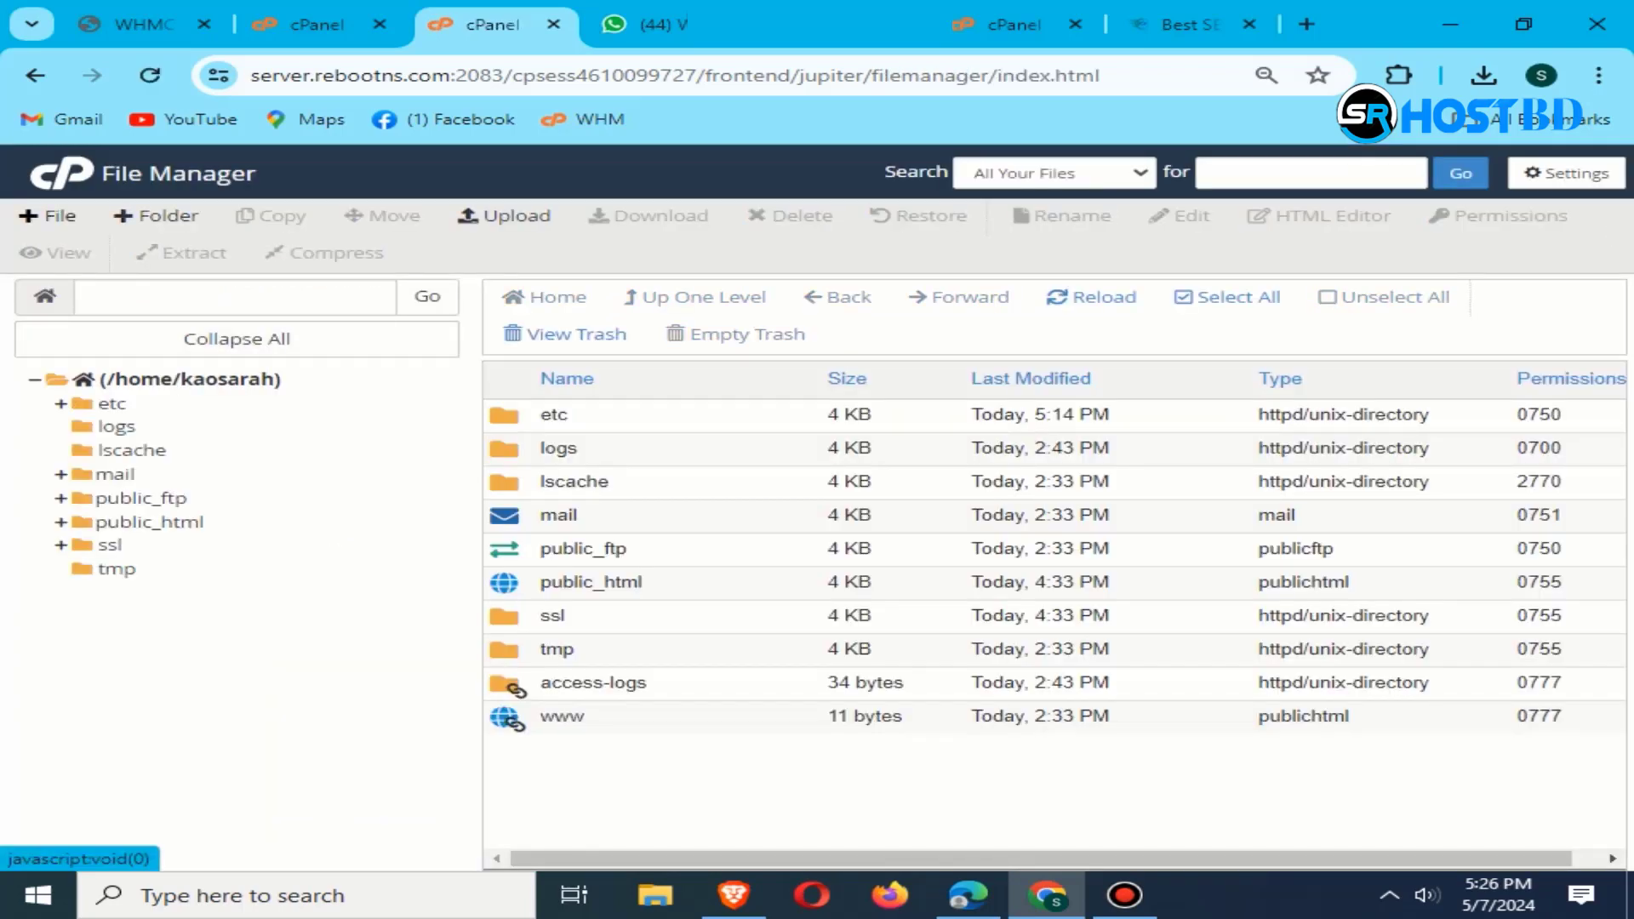
Step: Create a new folder named backup in the new account's home directory
{"action": "left_click", "coordinate": [156, 216]}
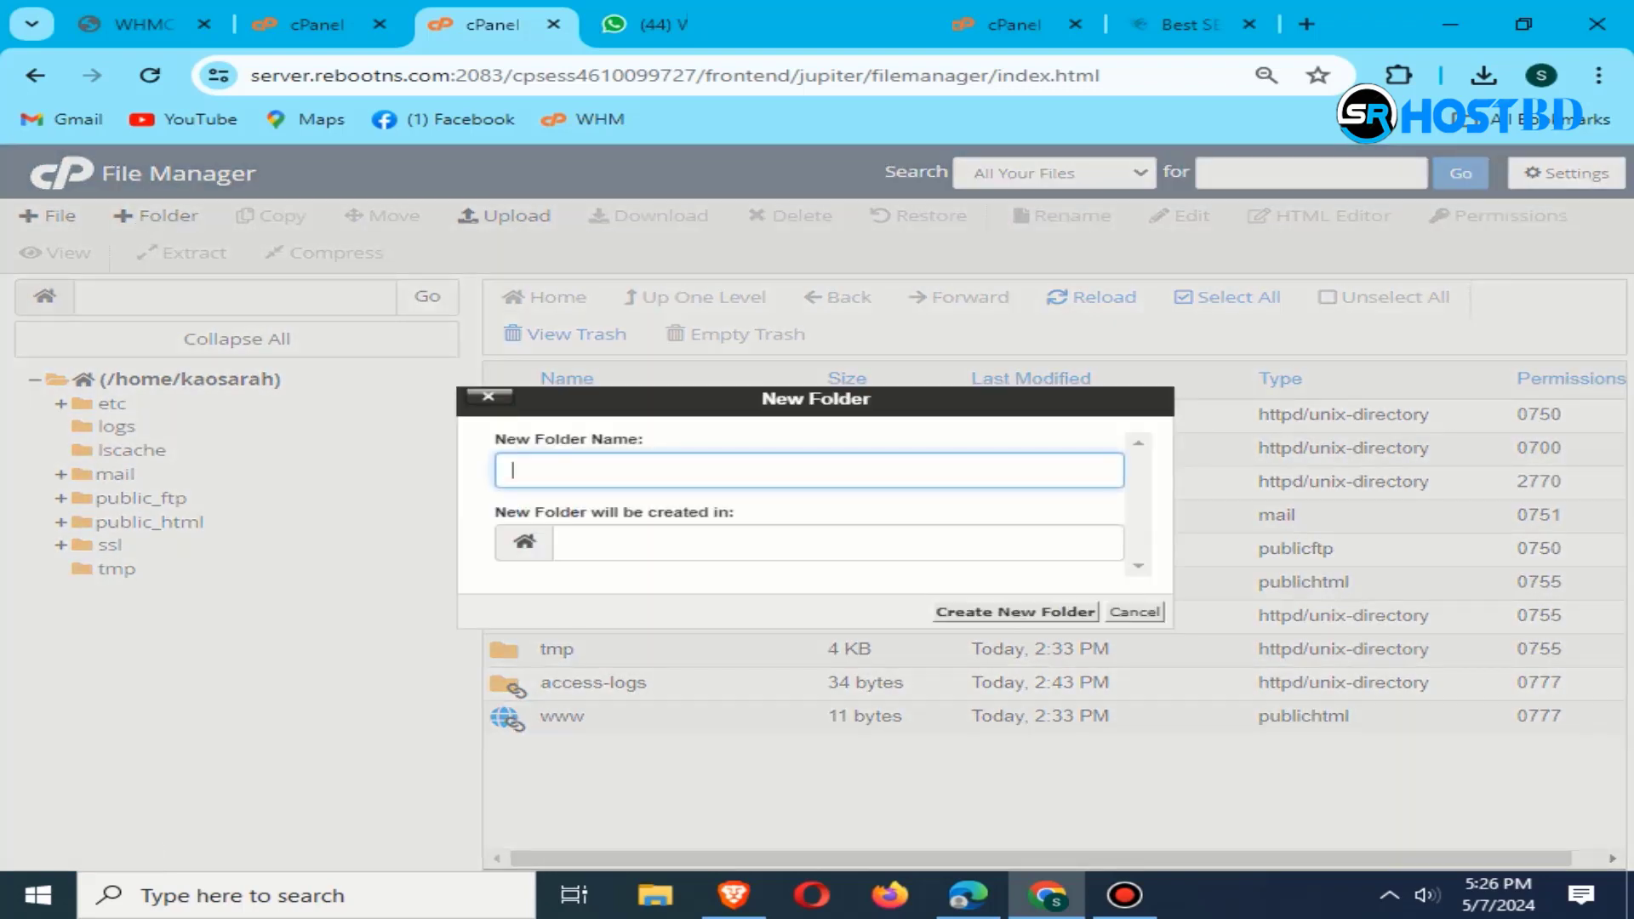
{"action": "type", "text": "back"}
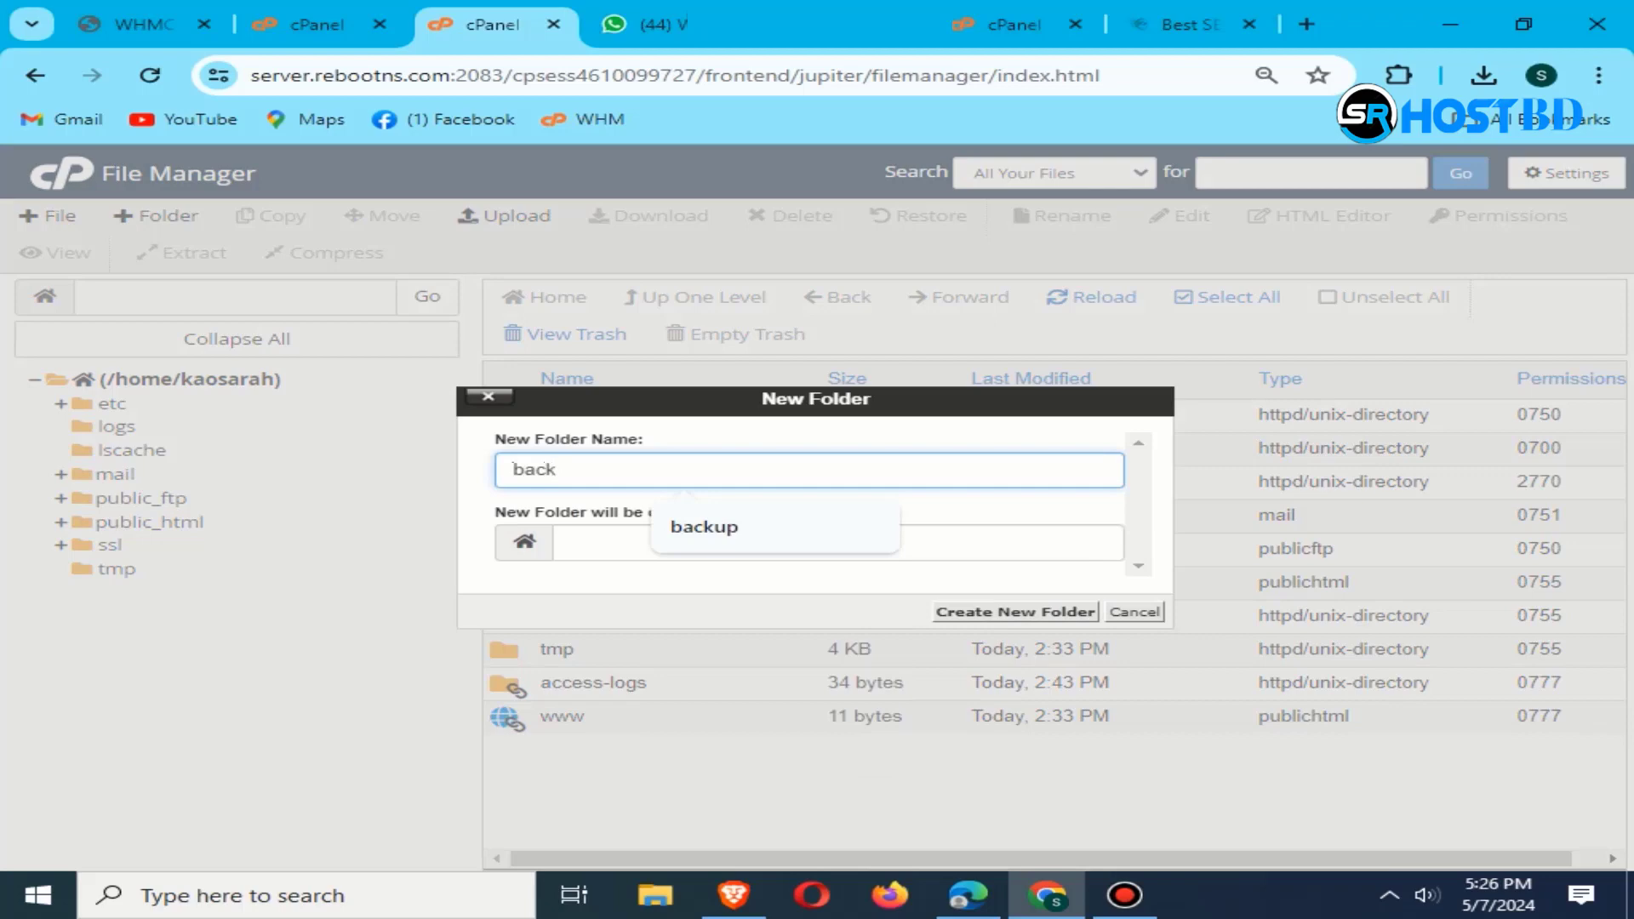
{"action": "type", "text": "up"}
{"action": "key", "text": "Return"}
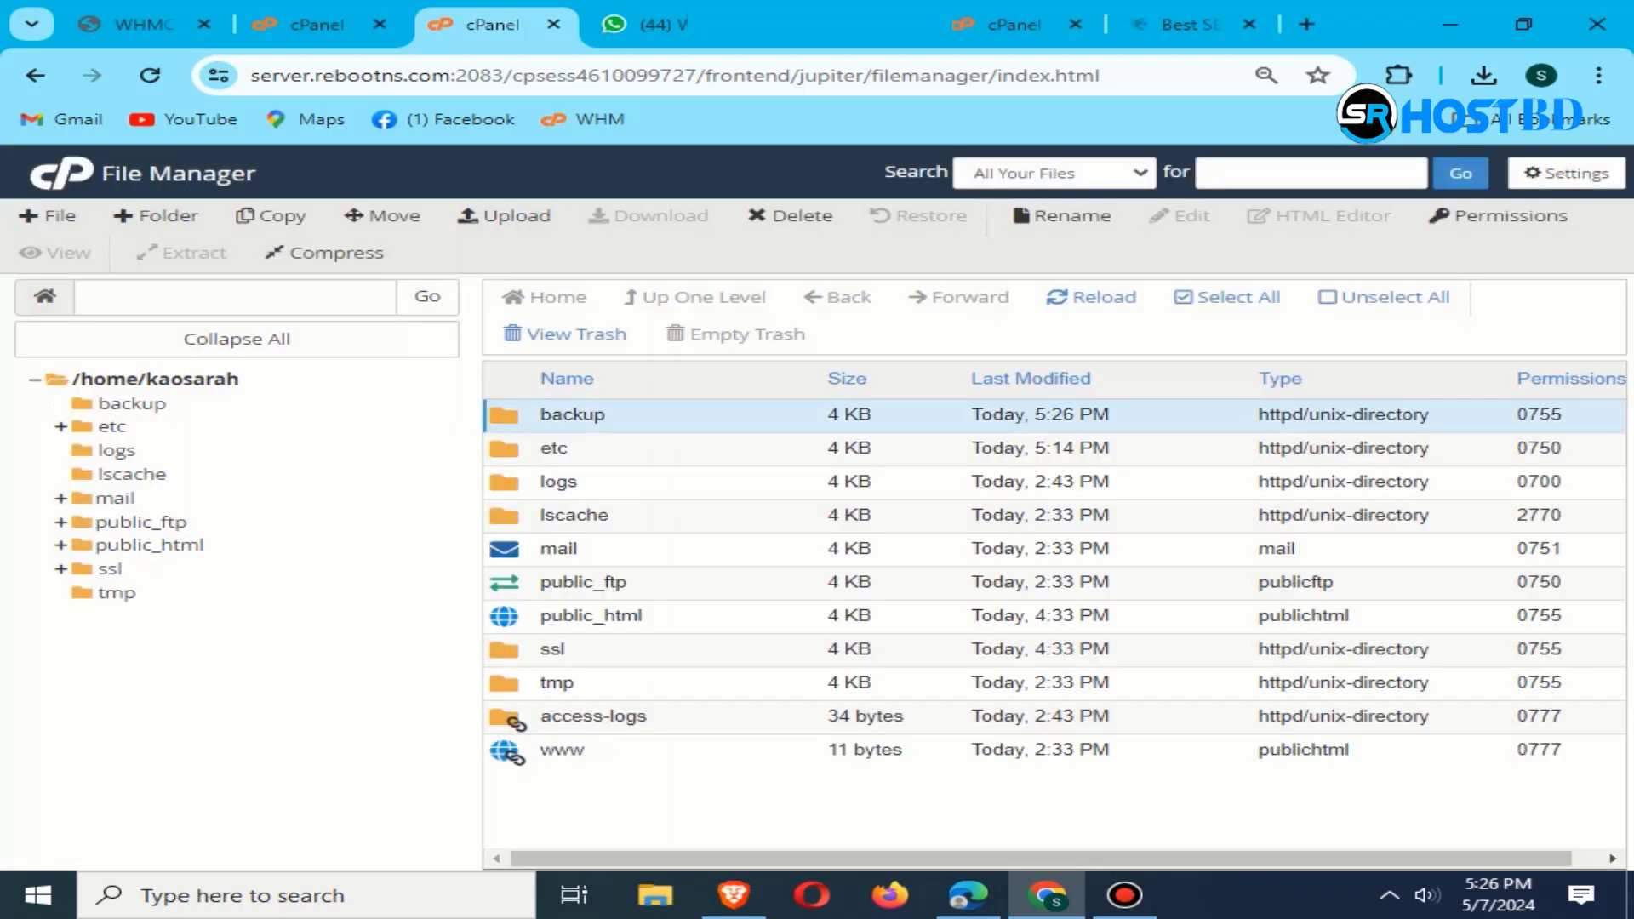
Step: Upload the downloaded archive backup-5.7.2024_07-18-10_hmkactwt.tar.gz into the new backup folder
{"action": "double_click", "coordinate": [572, 415]}
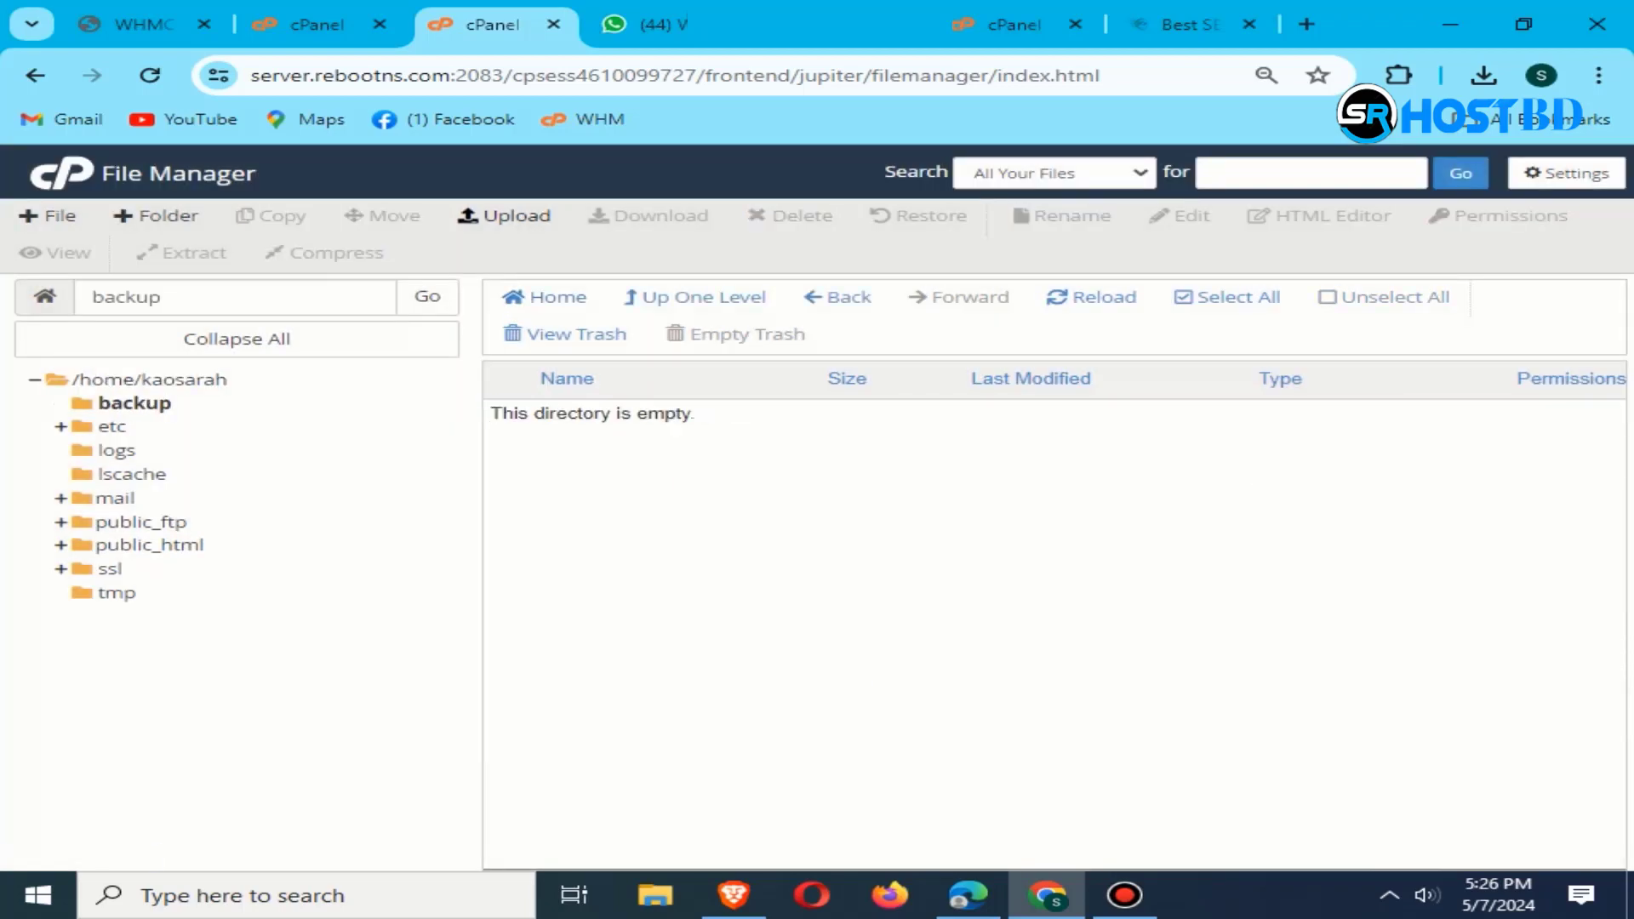
{"action": "left_click", "coordinate": [503, 215]}
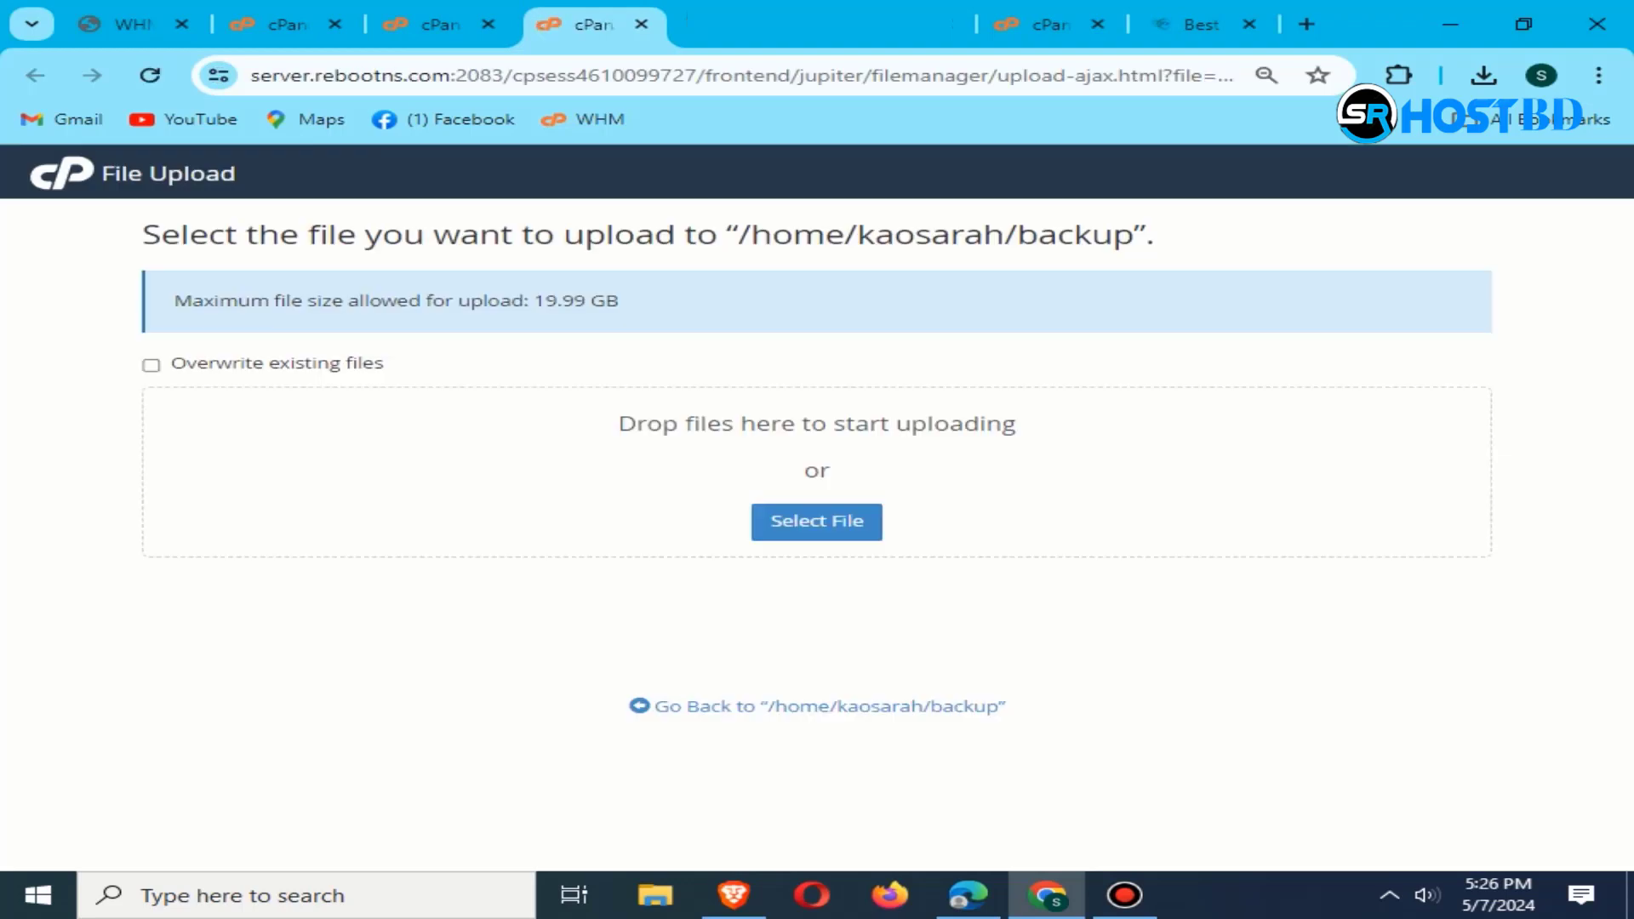
{"action": "left_click", "coordinate": [1484, 76]}
{"action": "left_click_drag", "start_coordinate": [1217, 194], "coordinate": [859, 522]}
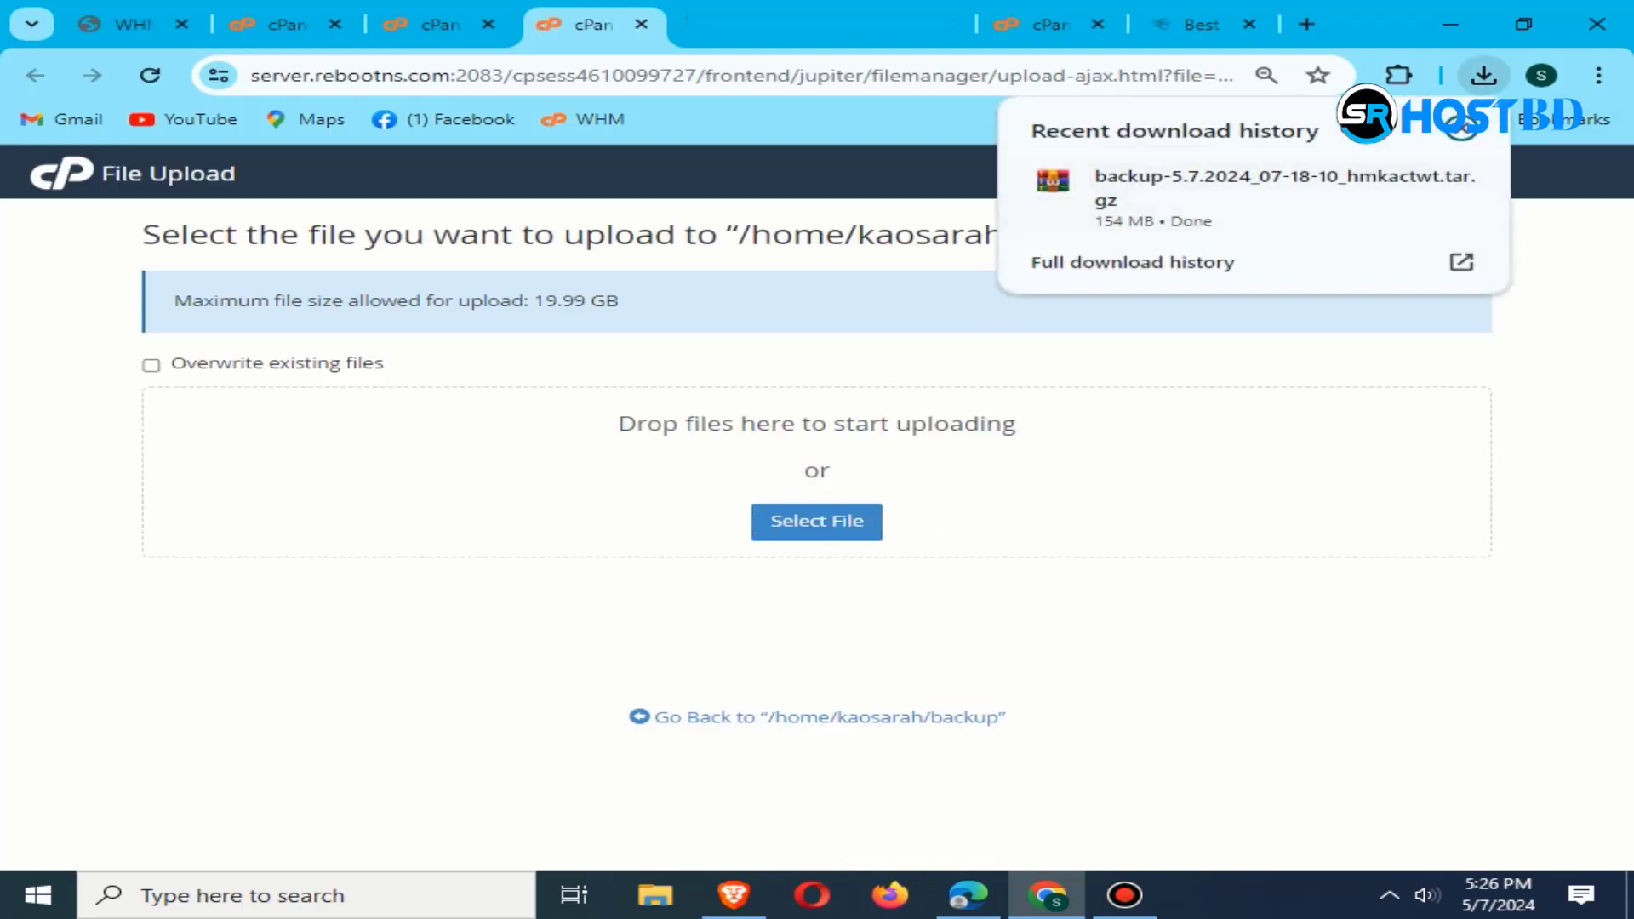
{"action": "left_click", "coordinate": [1462, 128]}
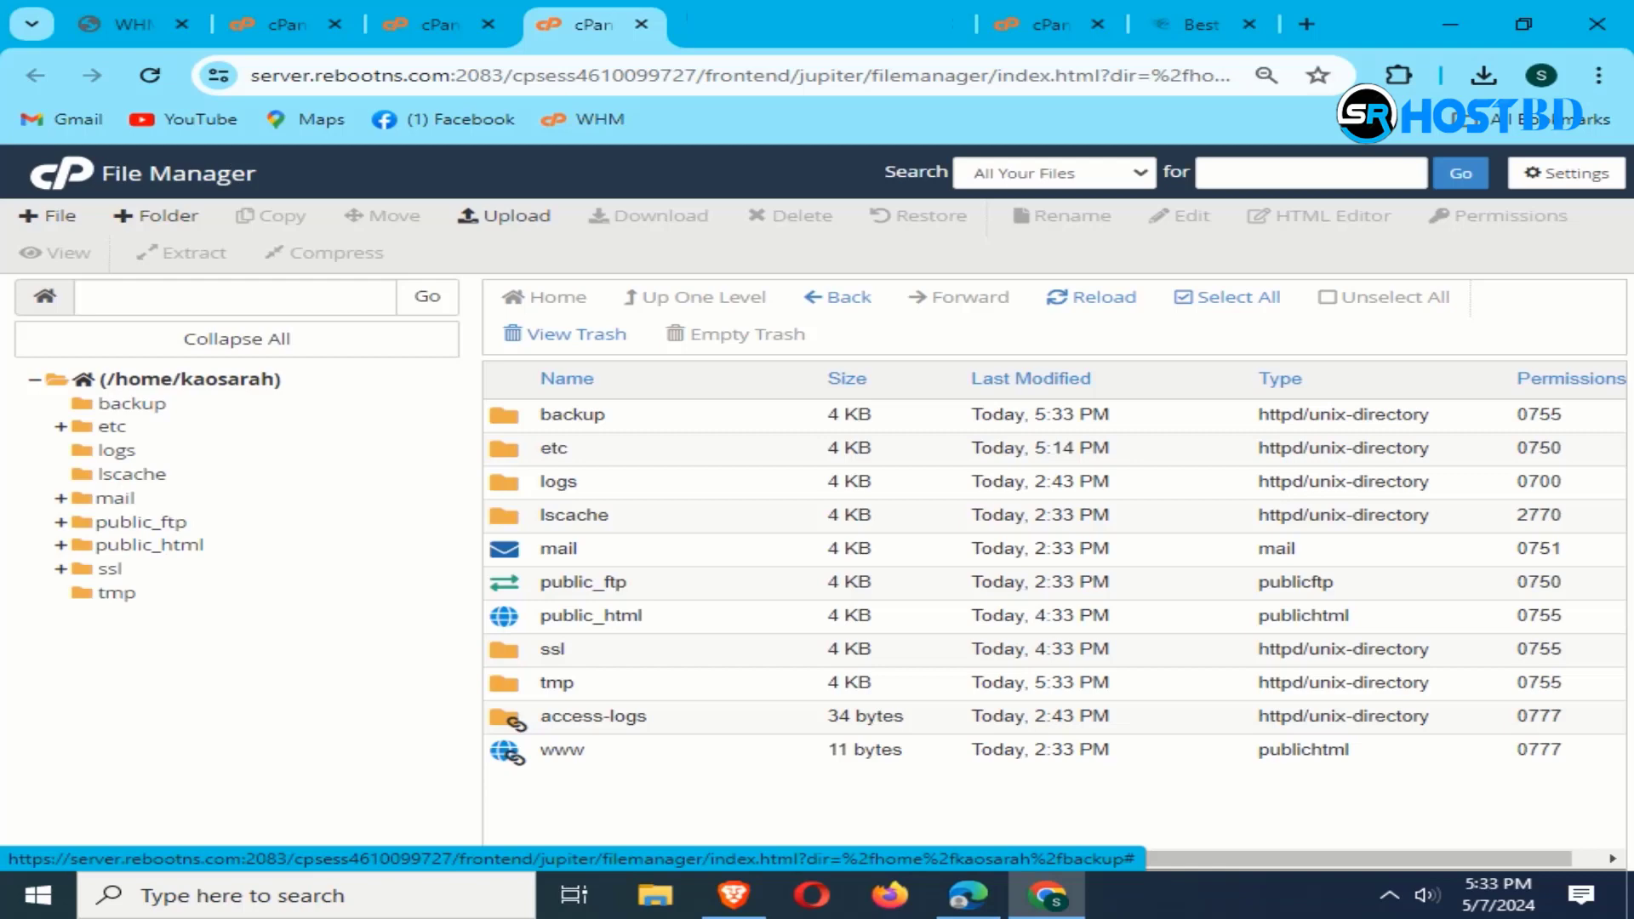
Step: Extract backup-5.7.2024_07-18-10_hmkactwt.tar.gz inside the backup folder, using /backup as the destination path
{"action": "left_click", "coordinate": [132, 402]}
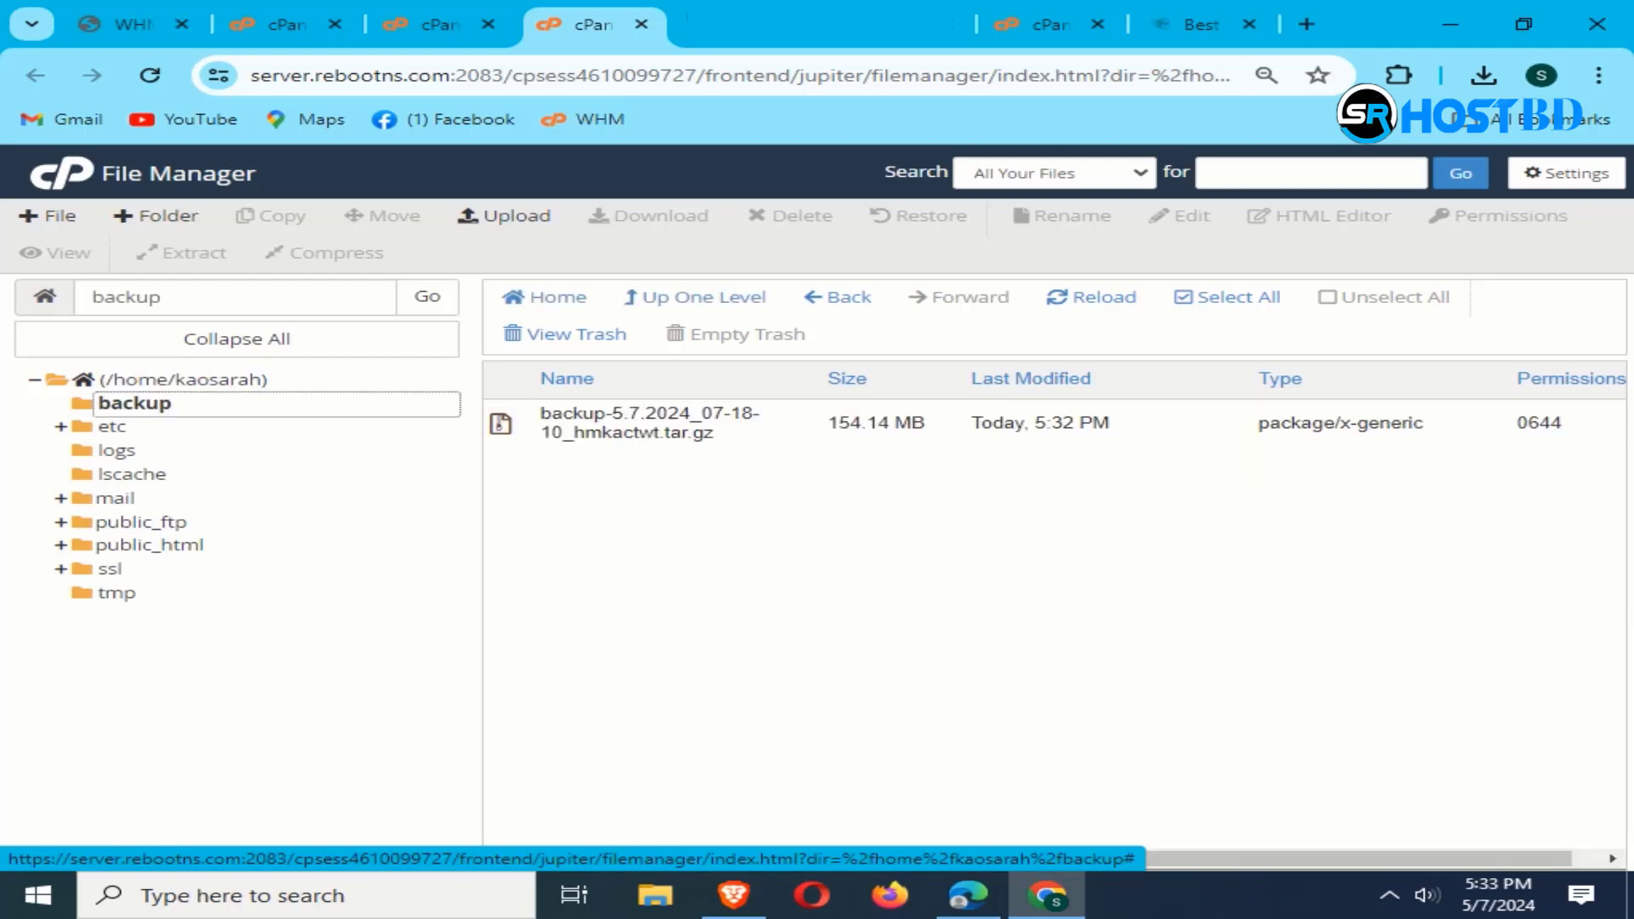
{"action": "right_click", "coordinate": [626, 433]}
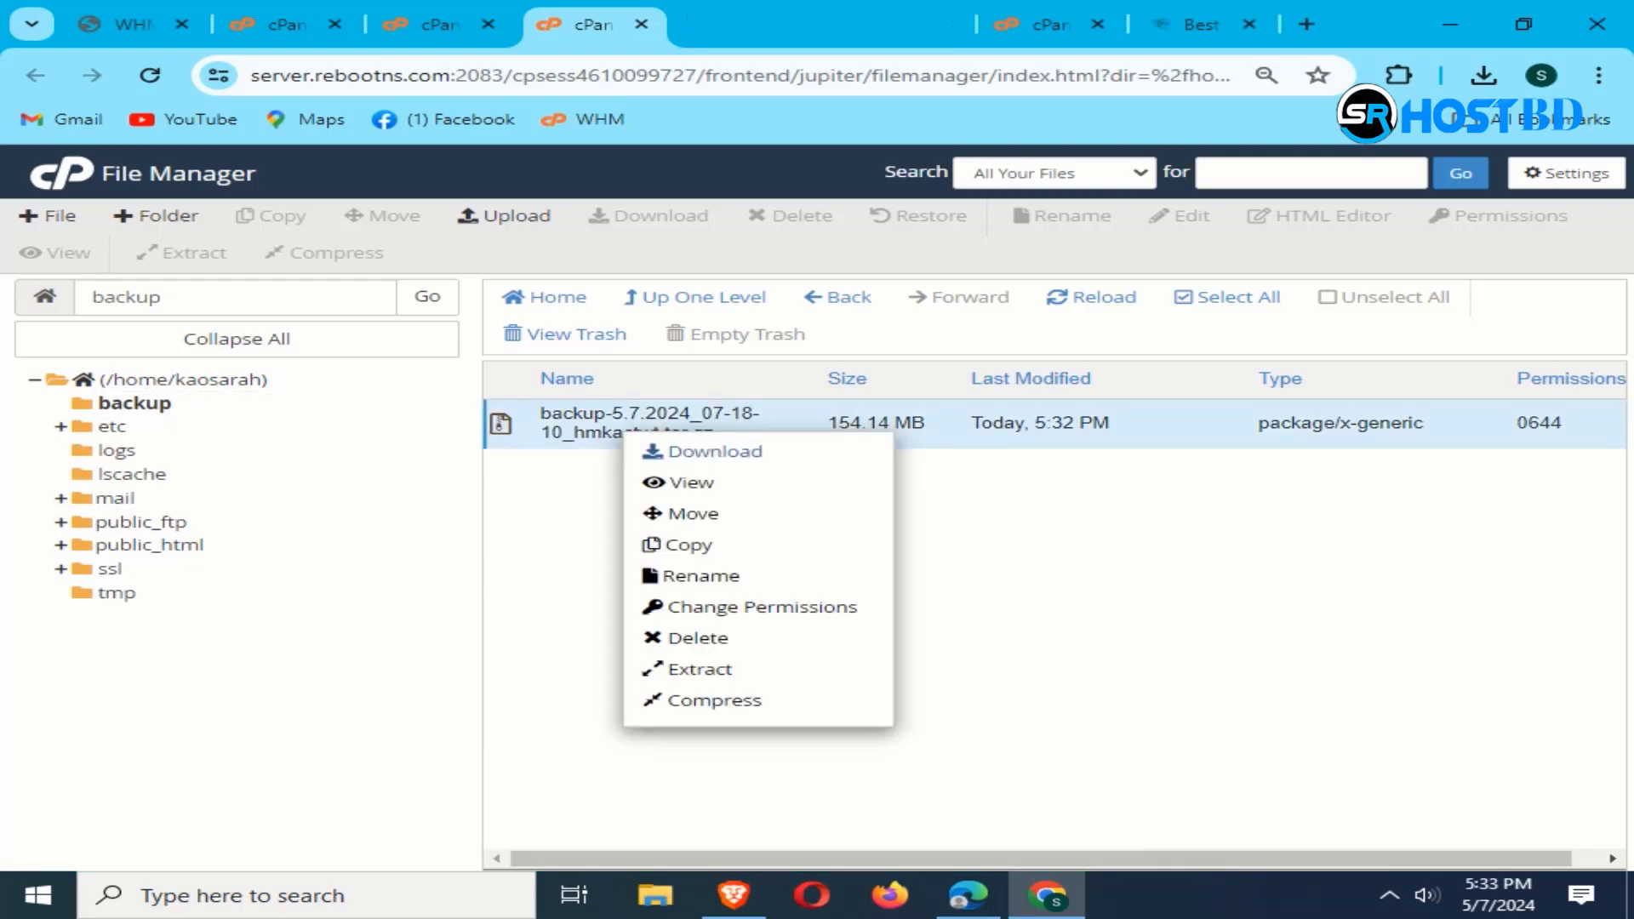
{"action": "left_click", "coordinate": [700, 669]}
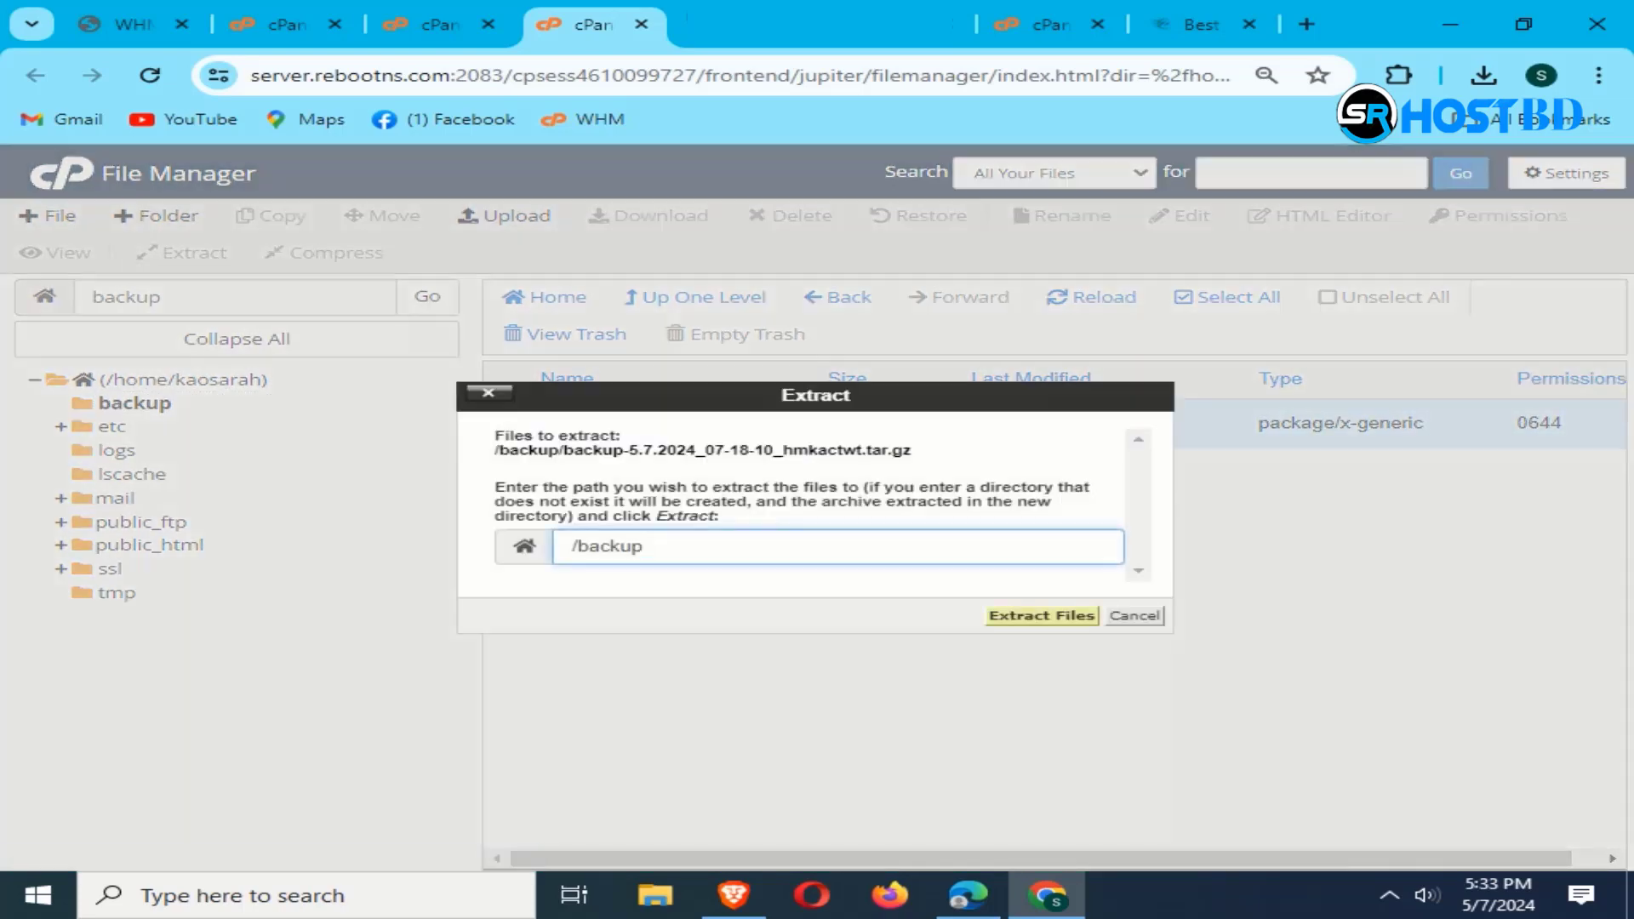
{"action": "key", "text": "Return"}
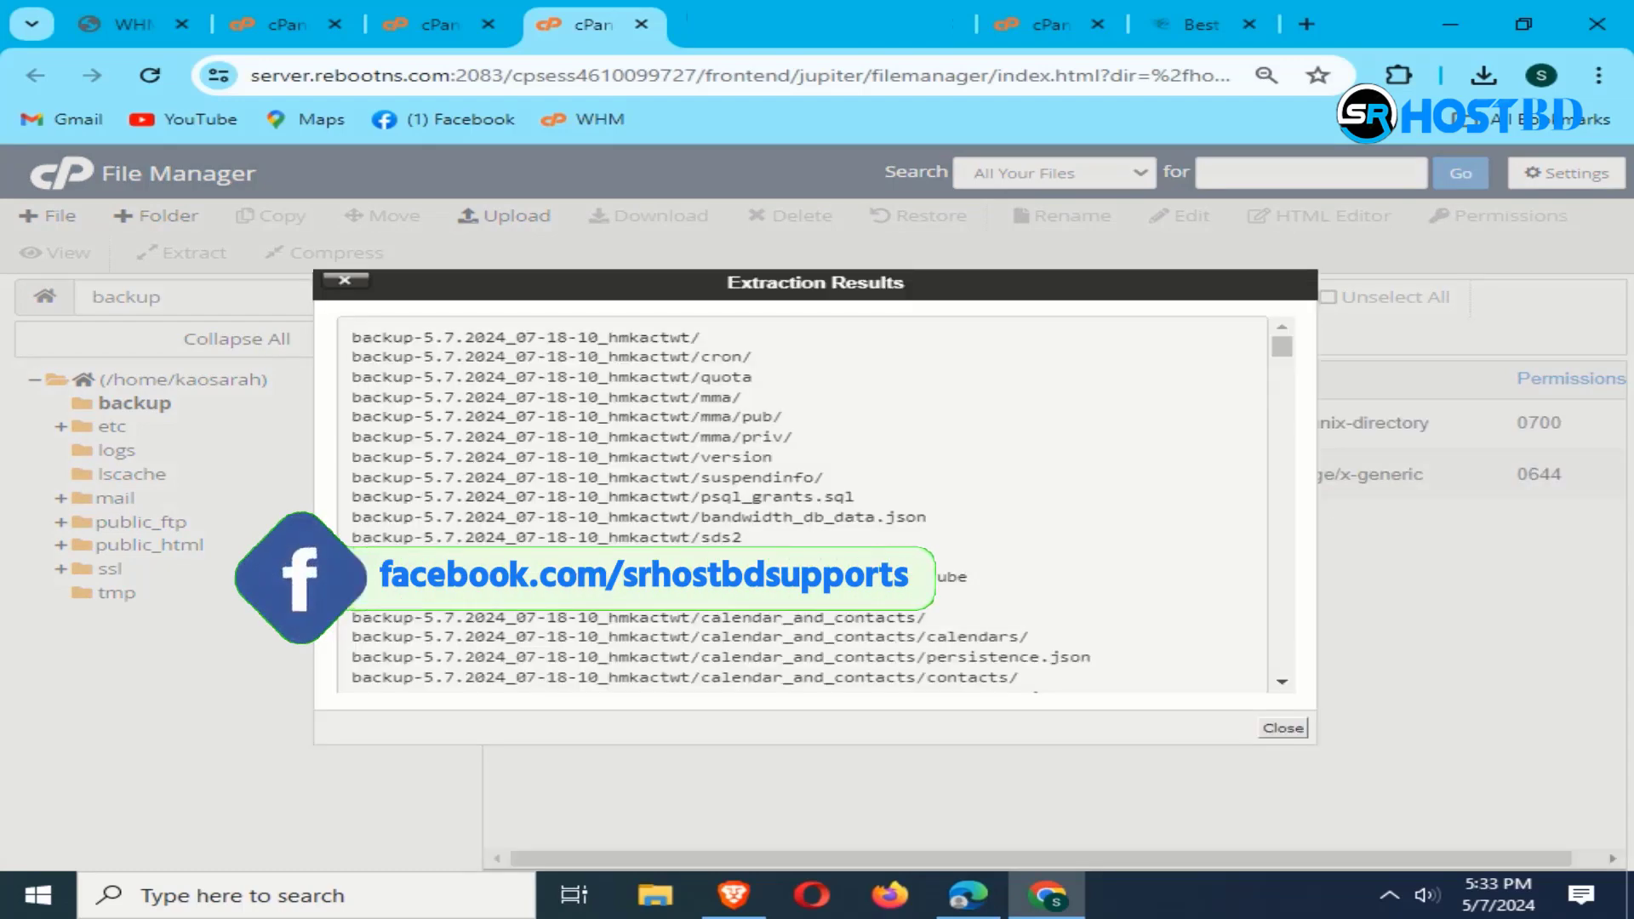
{"action": "key", "text": "Escape"}
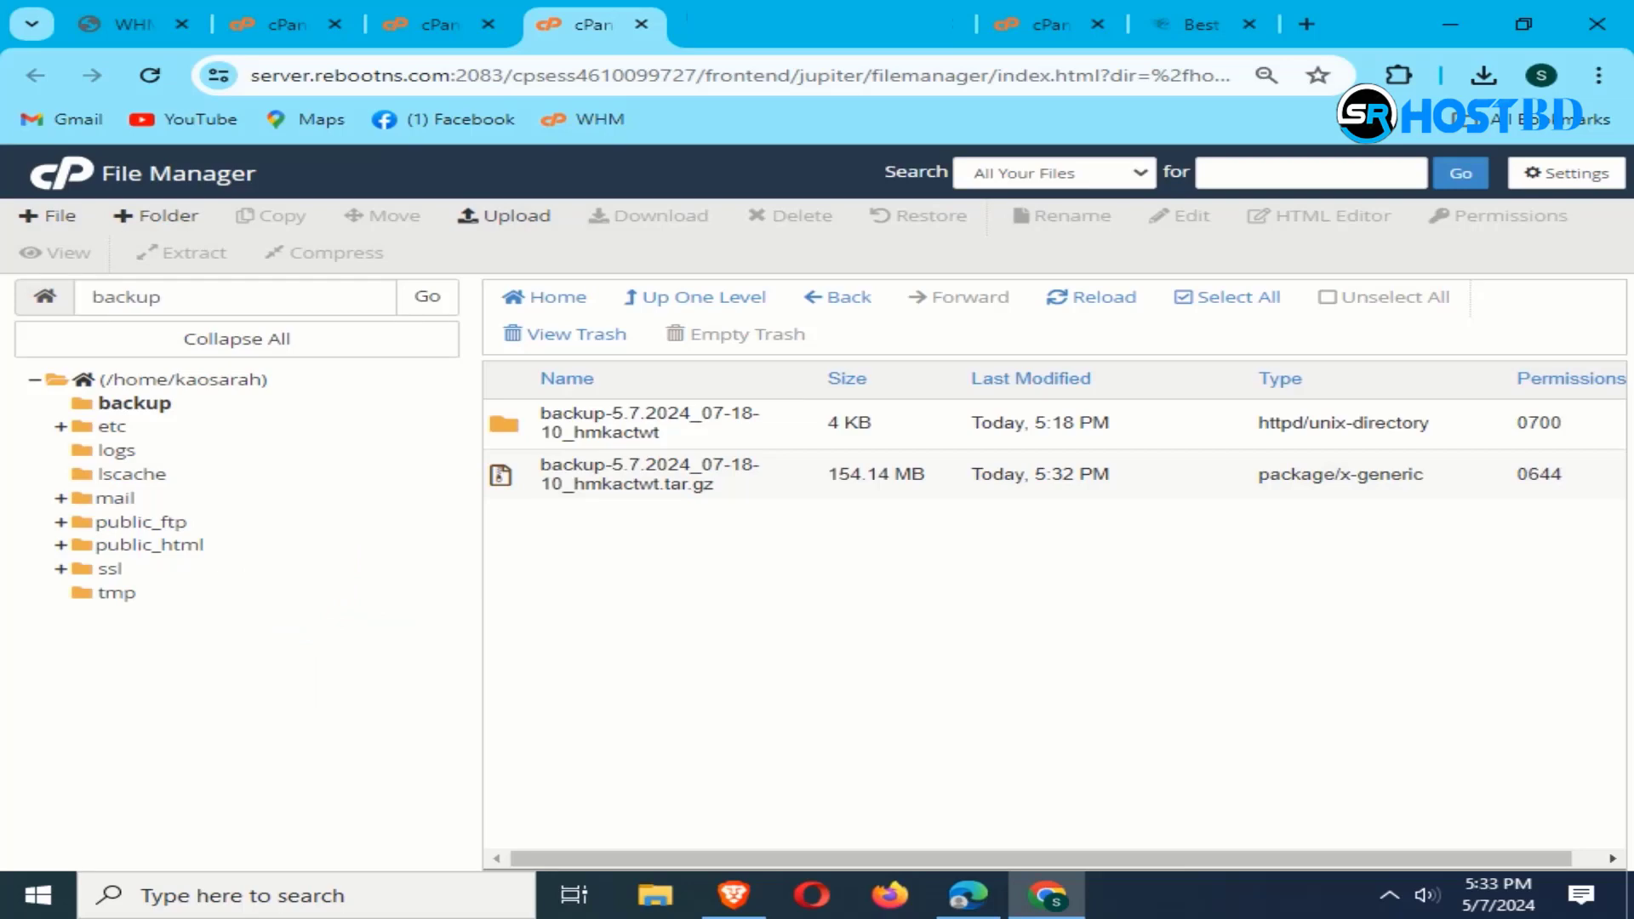
Step: Close the old hosting account's leftover cPanel tabs and return to File Manager of the new account
{"action": "key", "text": "ctrl+Tab"}
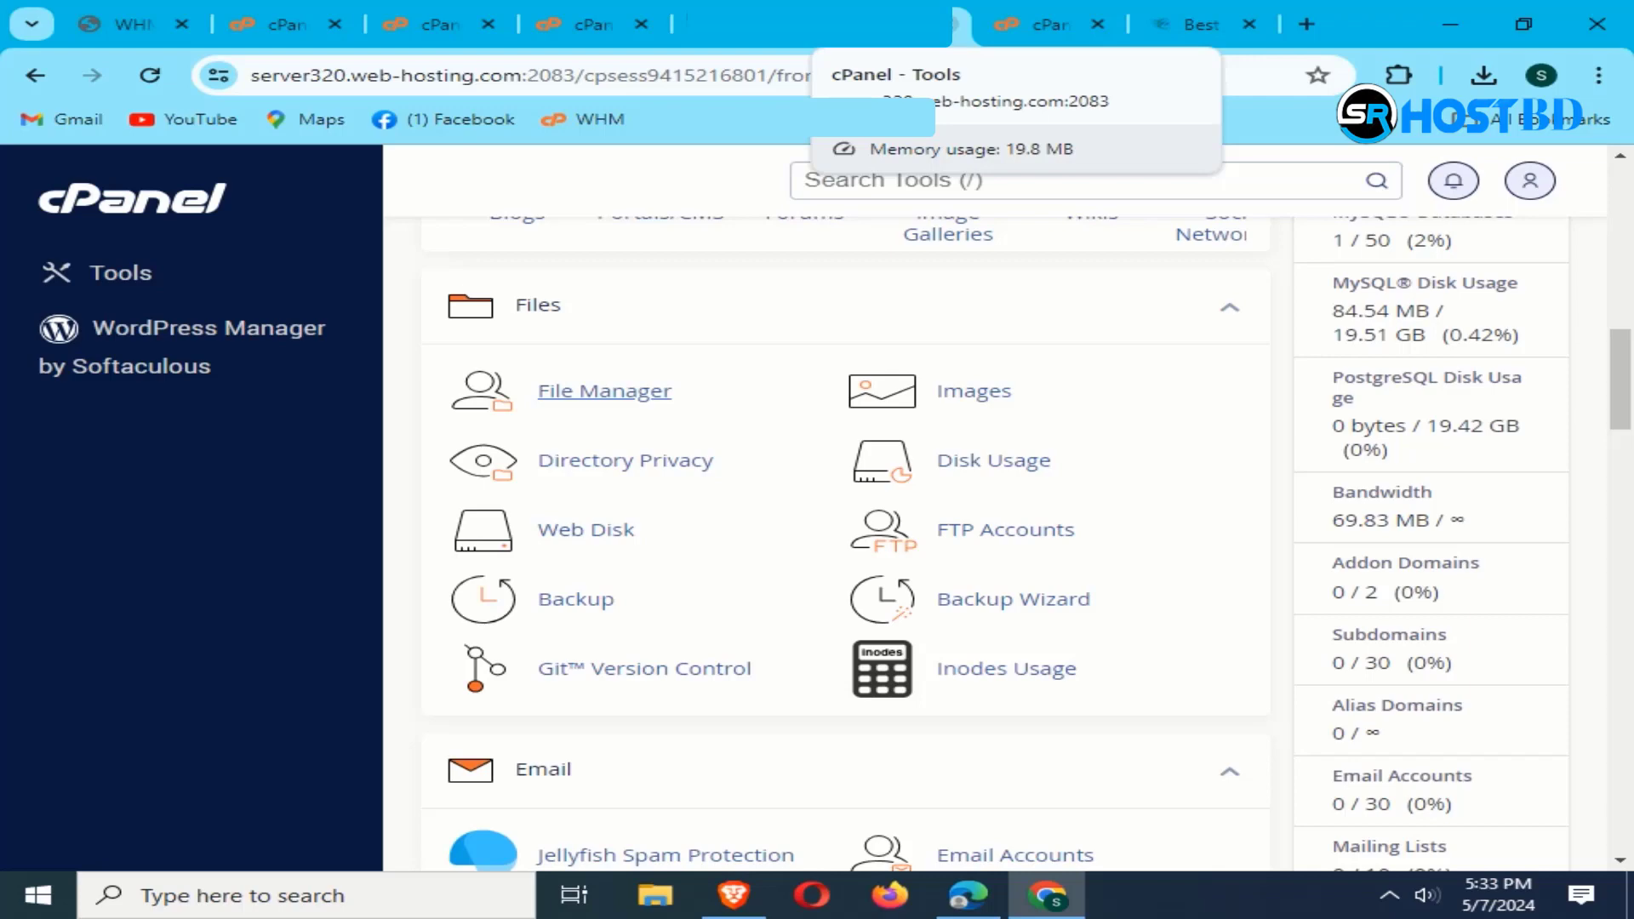
{"action": "left_click", "coordinate": [955, 24]}
{"action": "left_click", "coordinate": [955, 24]}
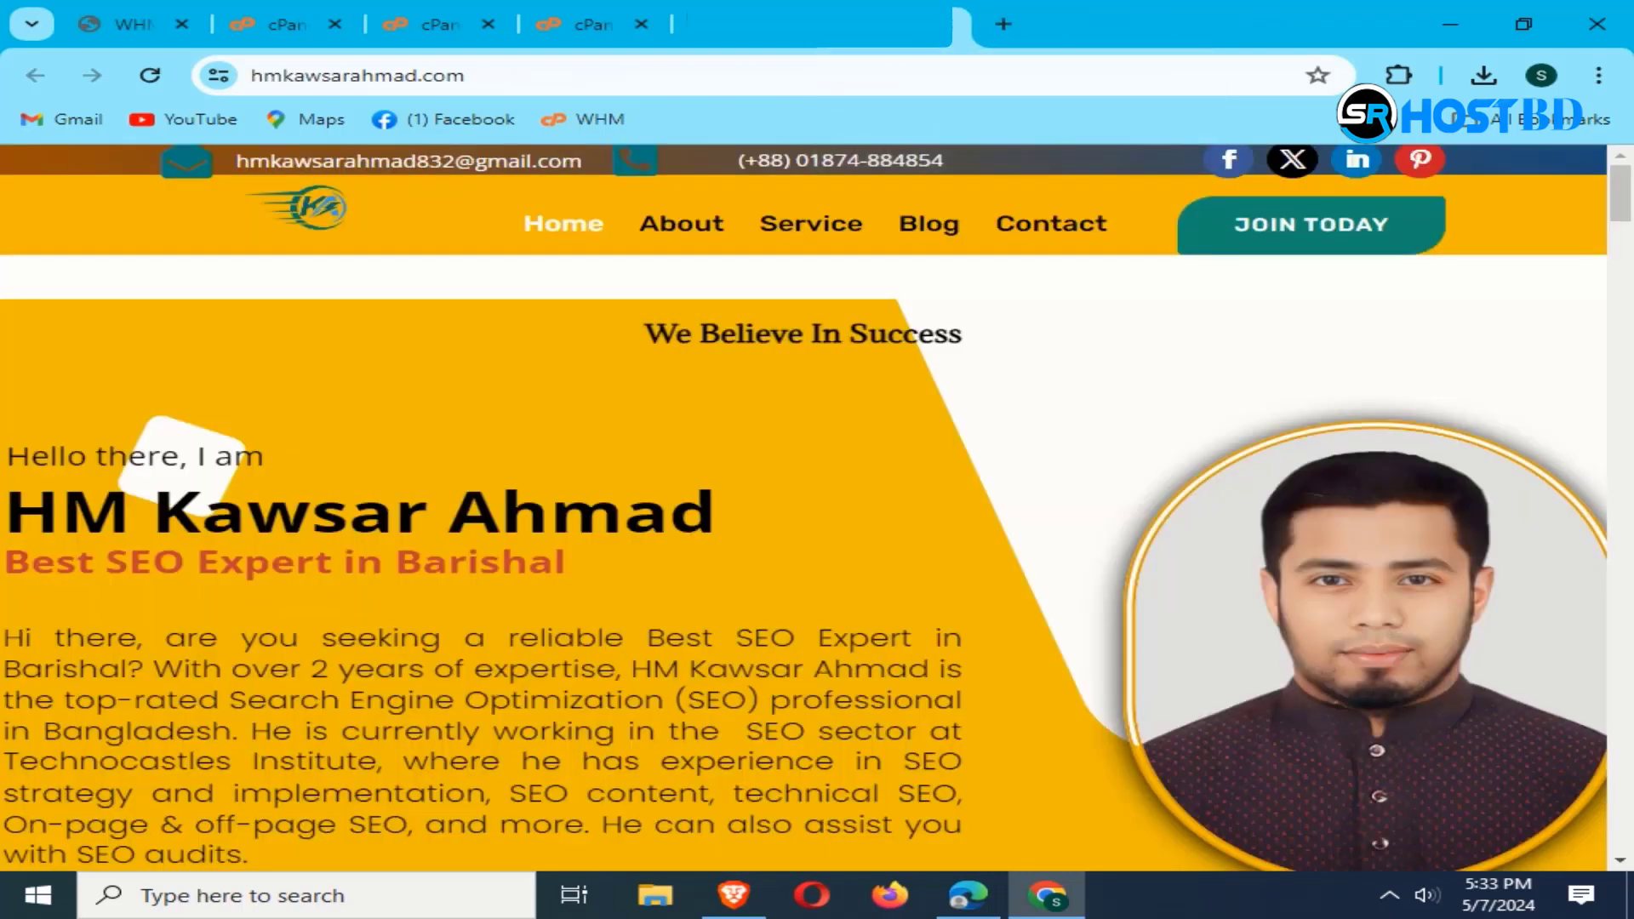
{"action": "left_click", "coordinate": [588, 24]}
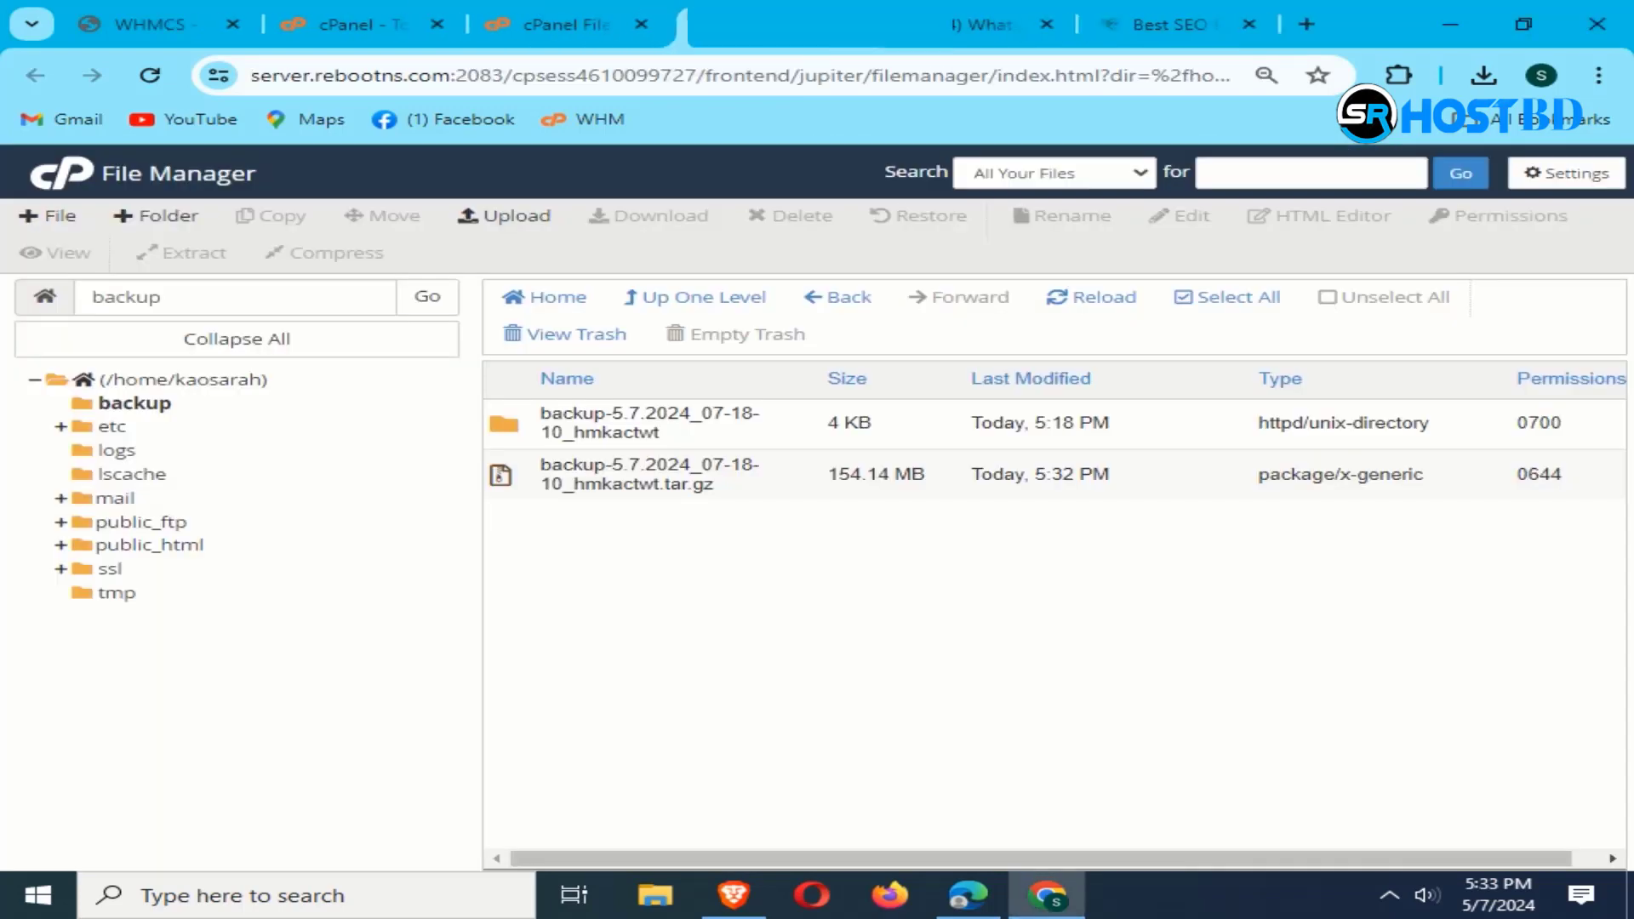
Step: Open the extracted backup-5.7.2024_07-18-10_hmkactwt folder and look through the folders it contains
{"action": "double_click", "coordinate": [649, 423]}
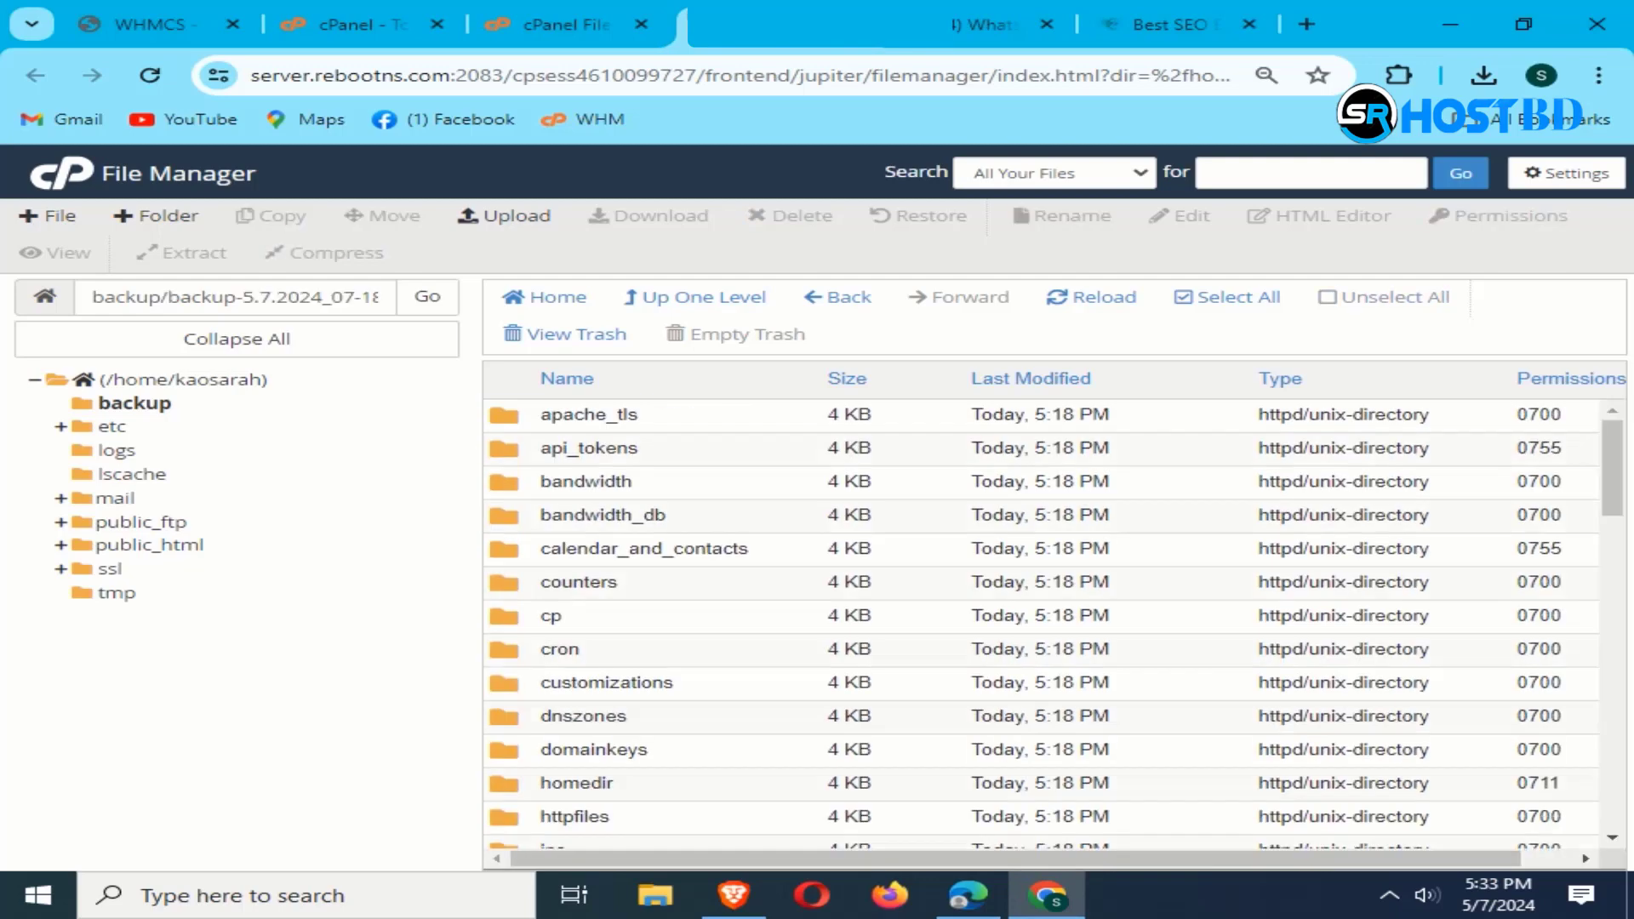
{"action": "scroll", "coordinate": [1055, 621], "scroll_direction": "down", "scroll_amount": 10}
{"action": "scroll", "coordinate": [1056, 622], "scroll_direction": "down", "scroll_amount": 3}
{"action": "scroll", "coordinate": [1055, 621], "scroll_direction": "up", "scroll_amount": 15}
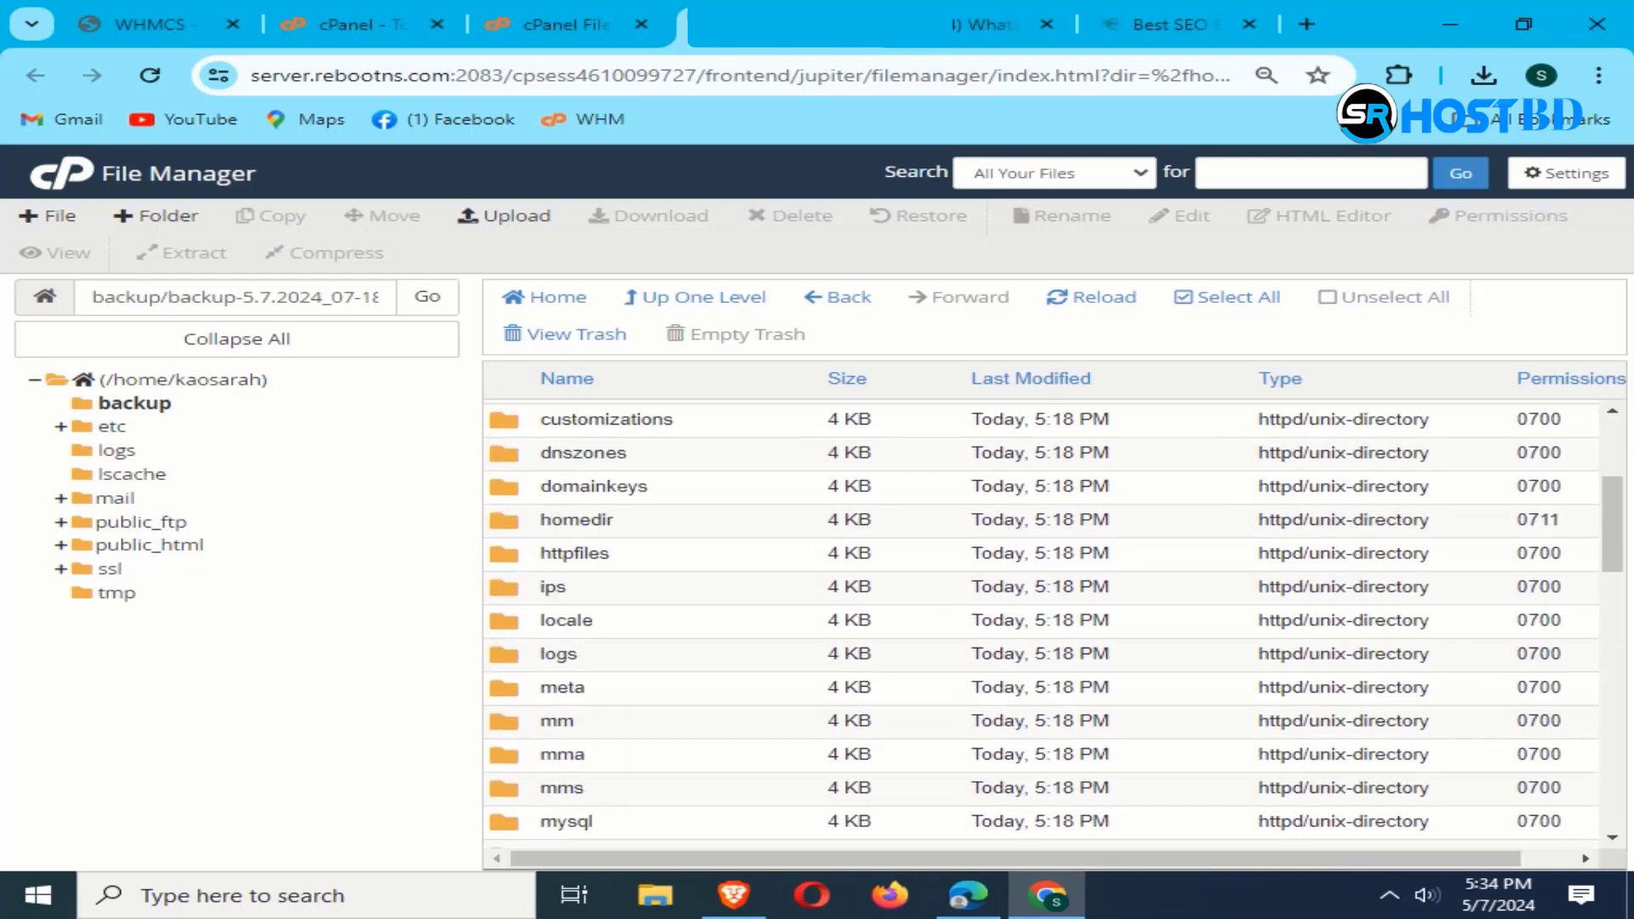
{"action": "scroll", "coordinate": [1055, 621], "scroll_direction": "down", "scroll_amount": 1}
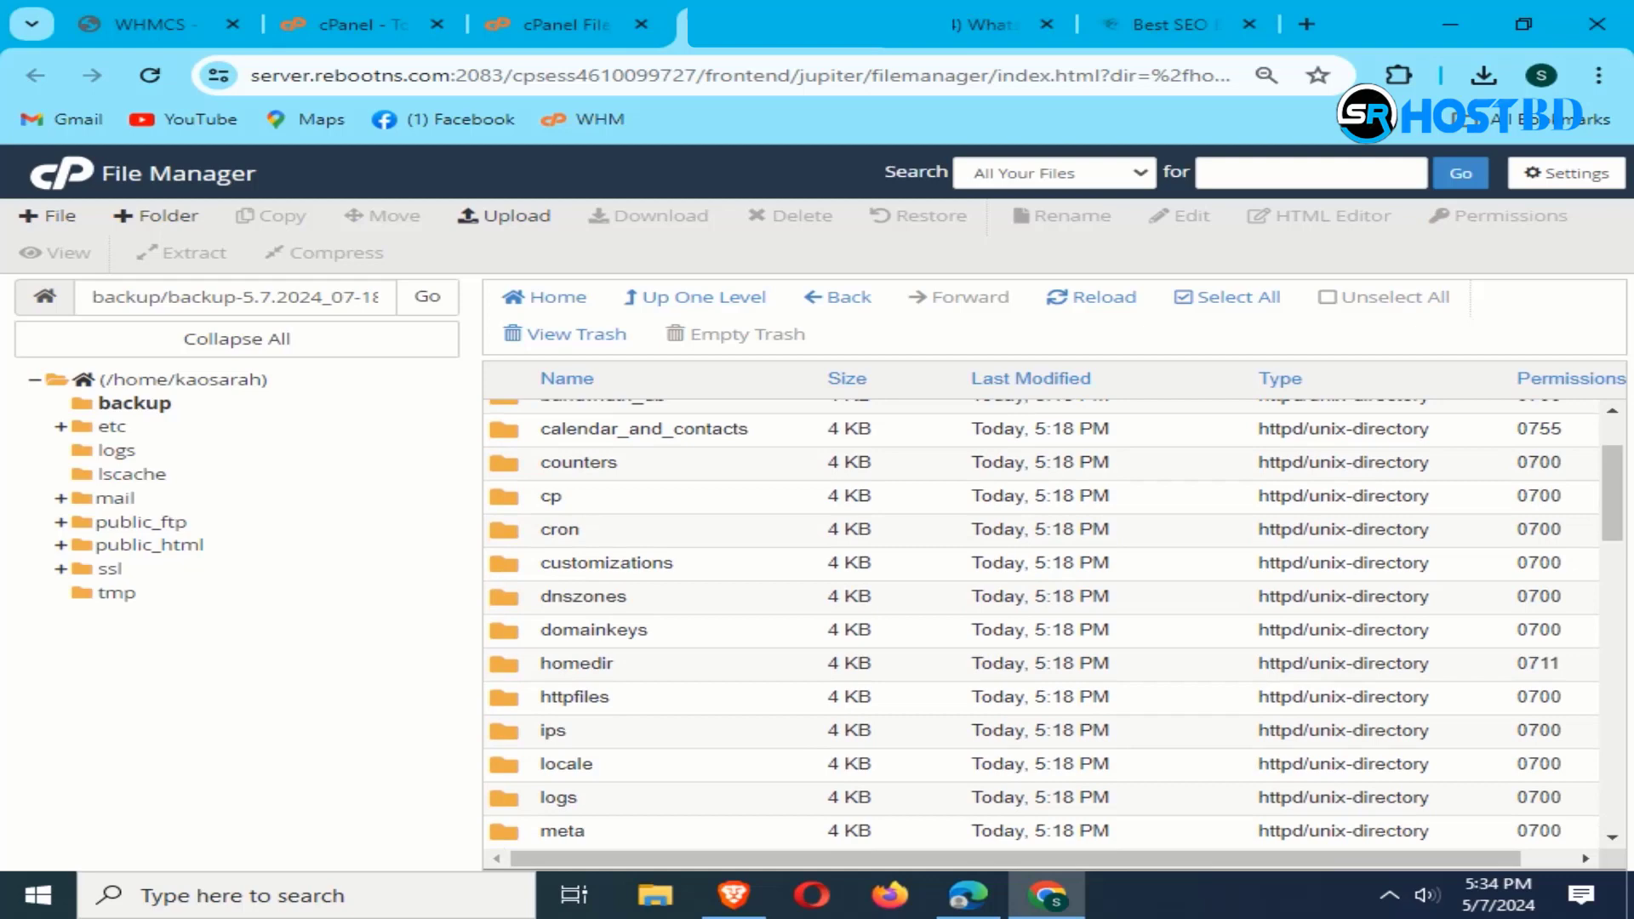
{"action": "scroll", "coordinate": [1055, 621], "scroll_direction": "up", "scroll_amount": 2}
Step: Go to the new account's cPanel tools and open the WordPress page of the Softaculous Apps Installer
{"action": "left_click", "coordinate": [565, 24]}
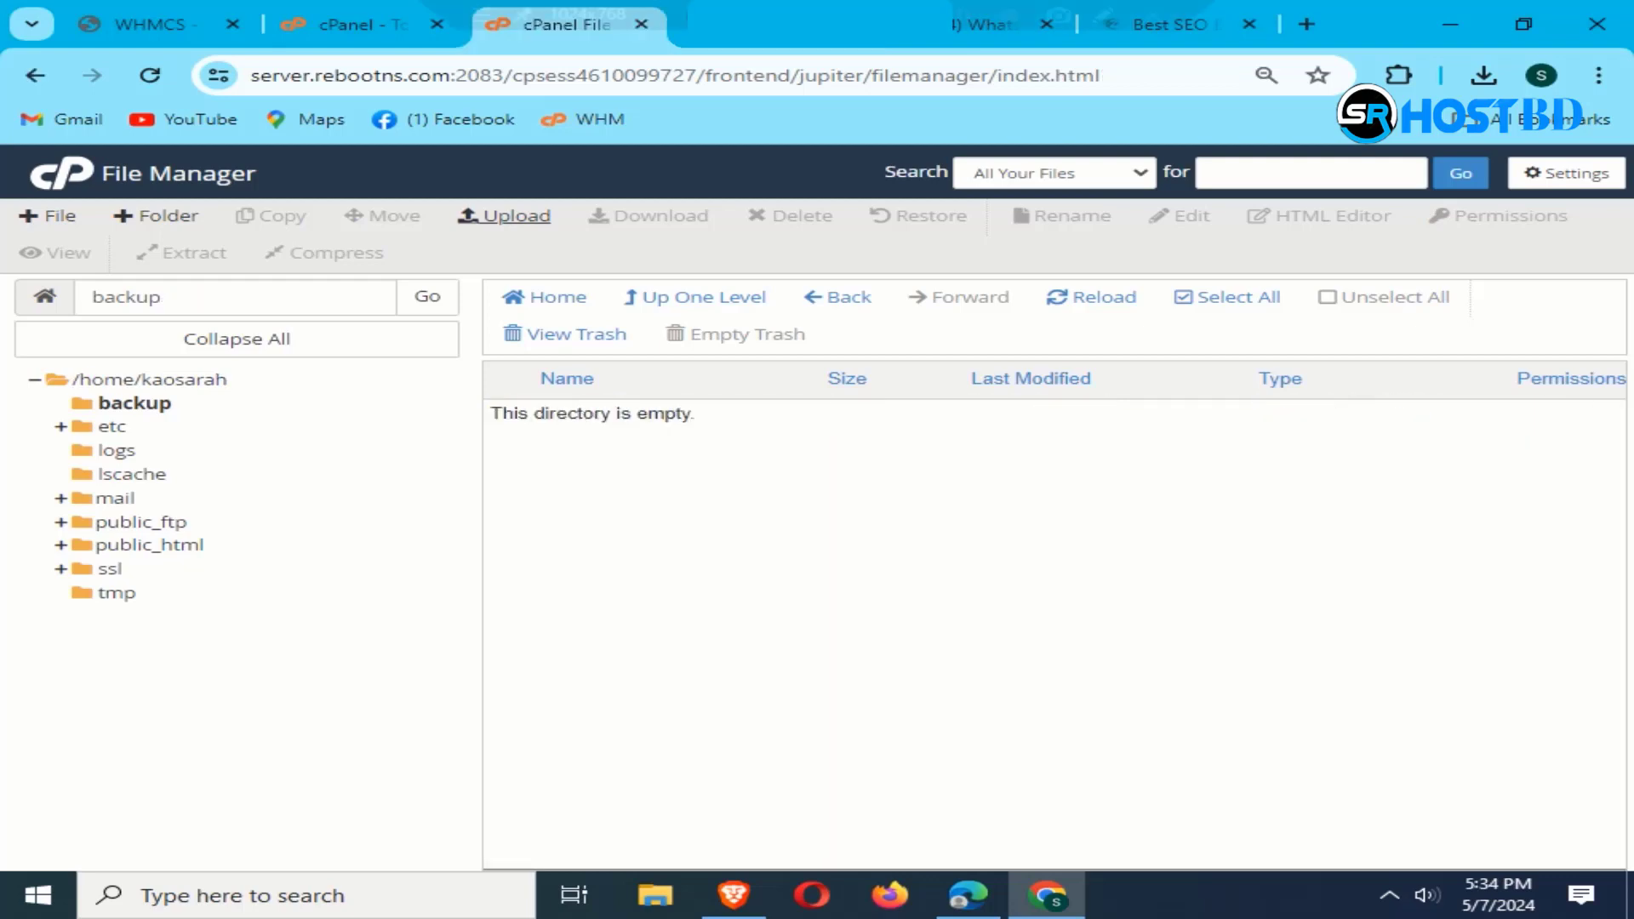
{"action": "key", "text": "ctrl+Page_Up"}
{"action": "scroll", "coordinate": [630, 528], "scroll_direction": "down", "scroll_amount": 12}
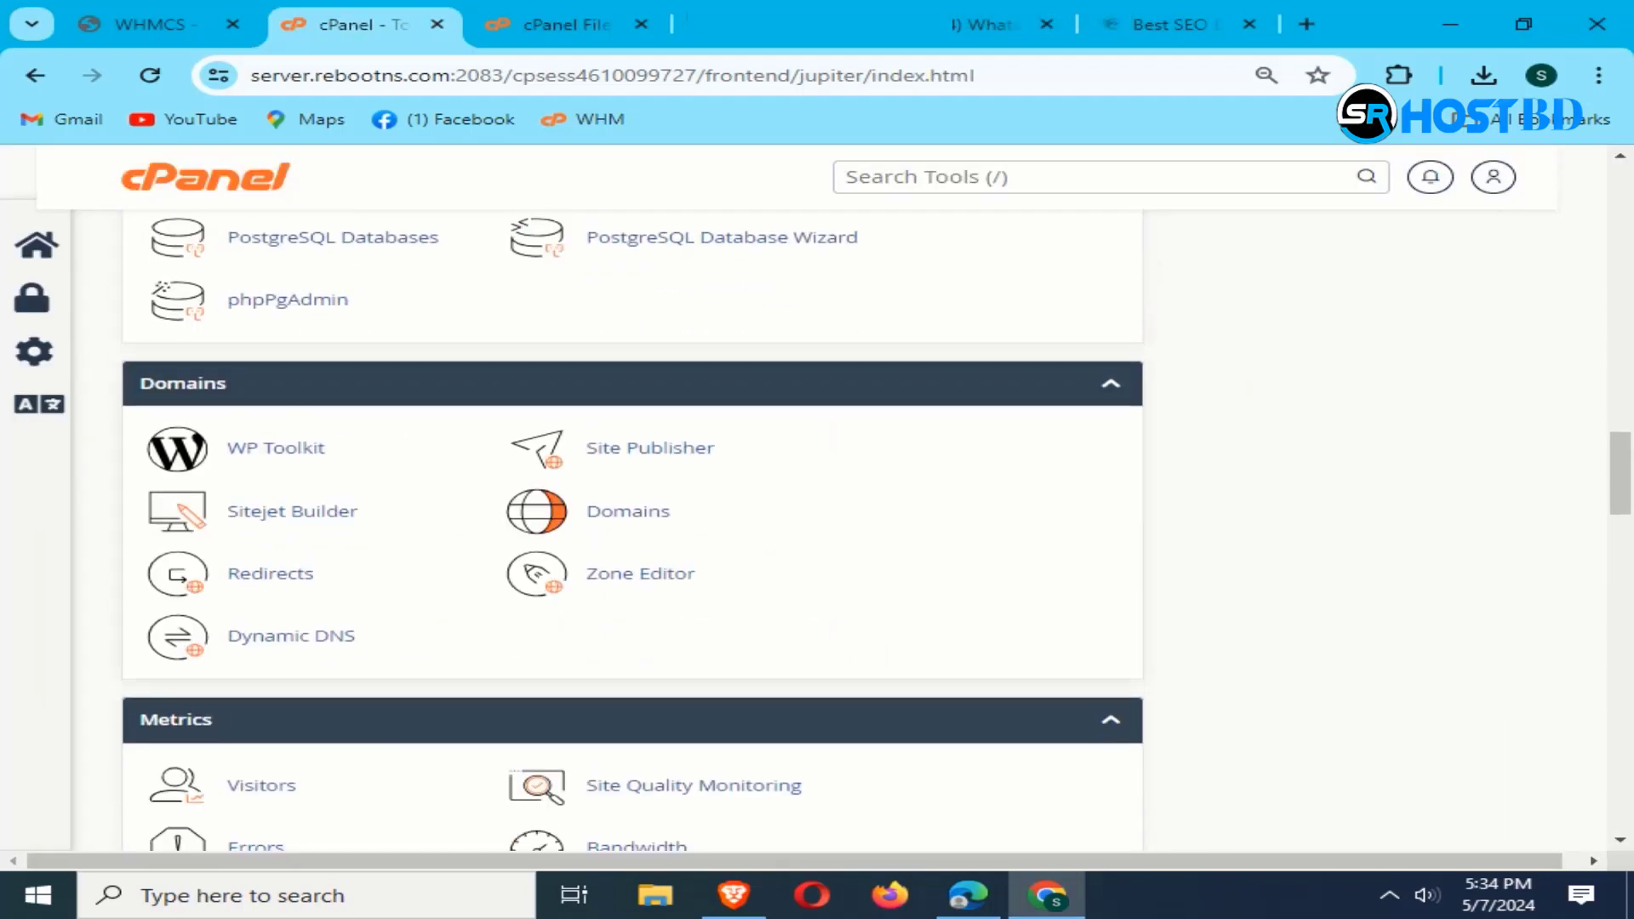
{"action": "scroll", "coordinate": [629, 528], "scroll_direction": "down", "scroll_amount": 20}
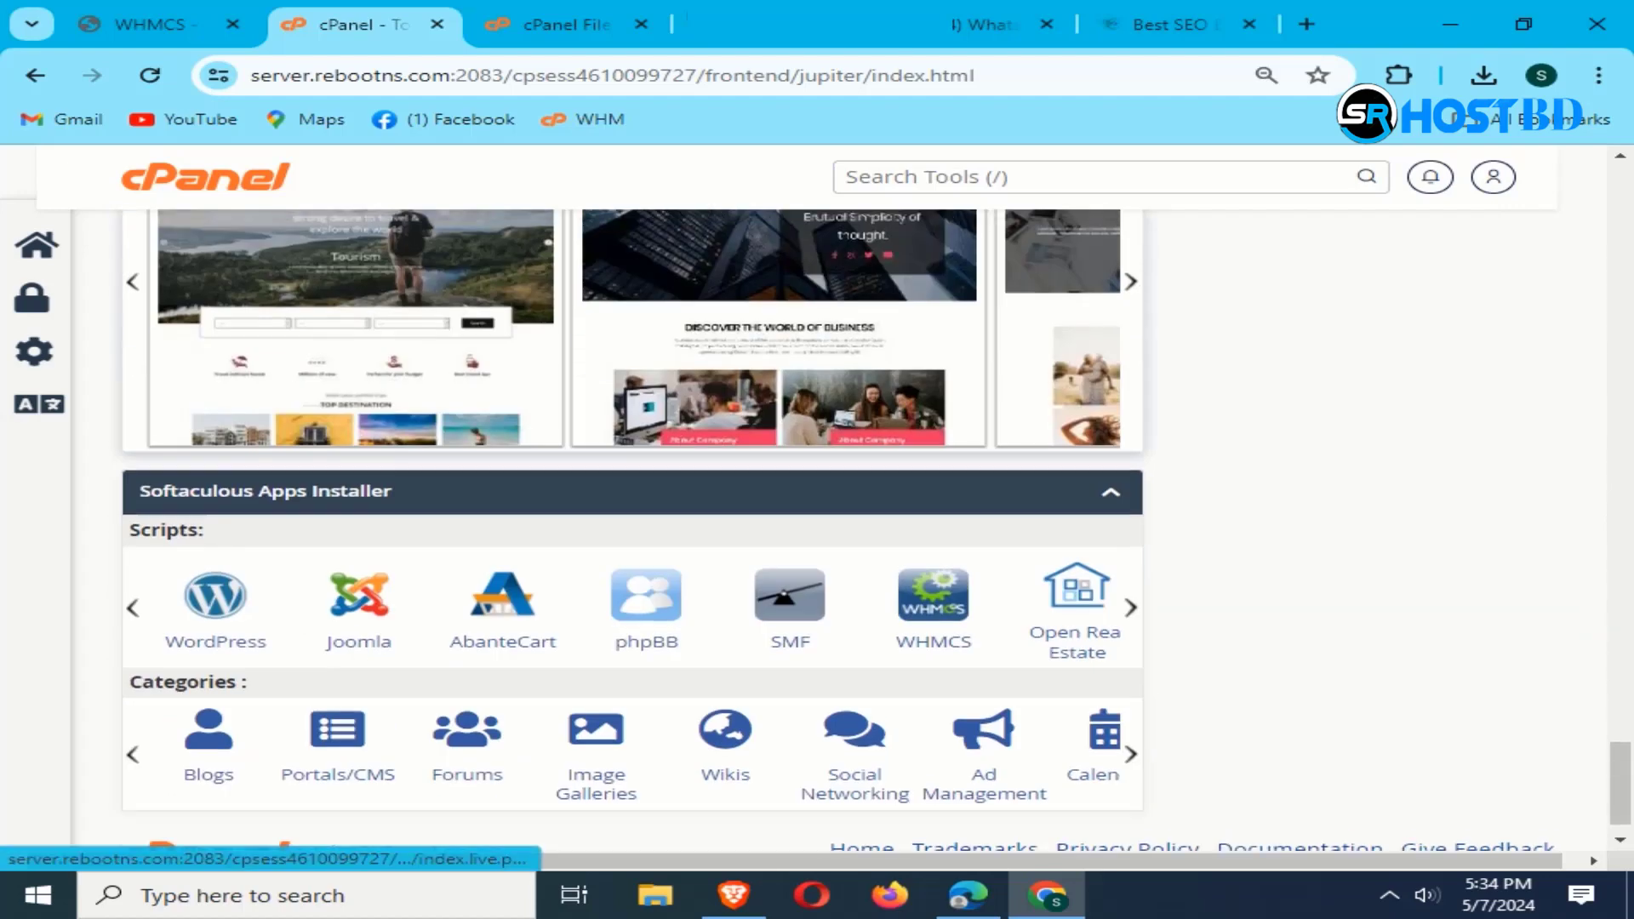
{"action": "key", "text": "F5"}
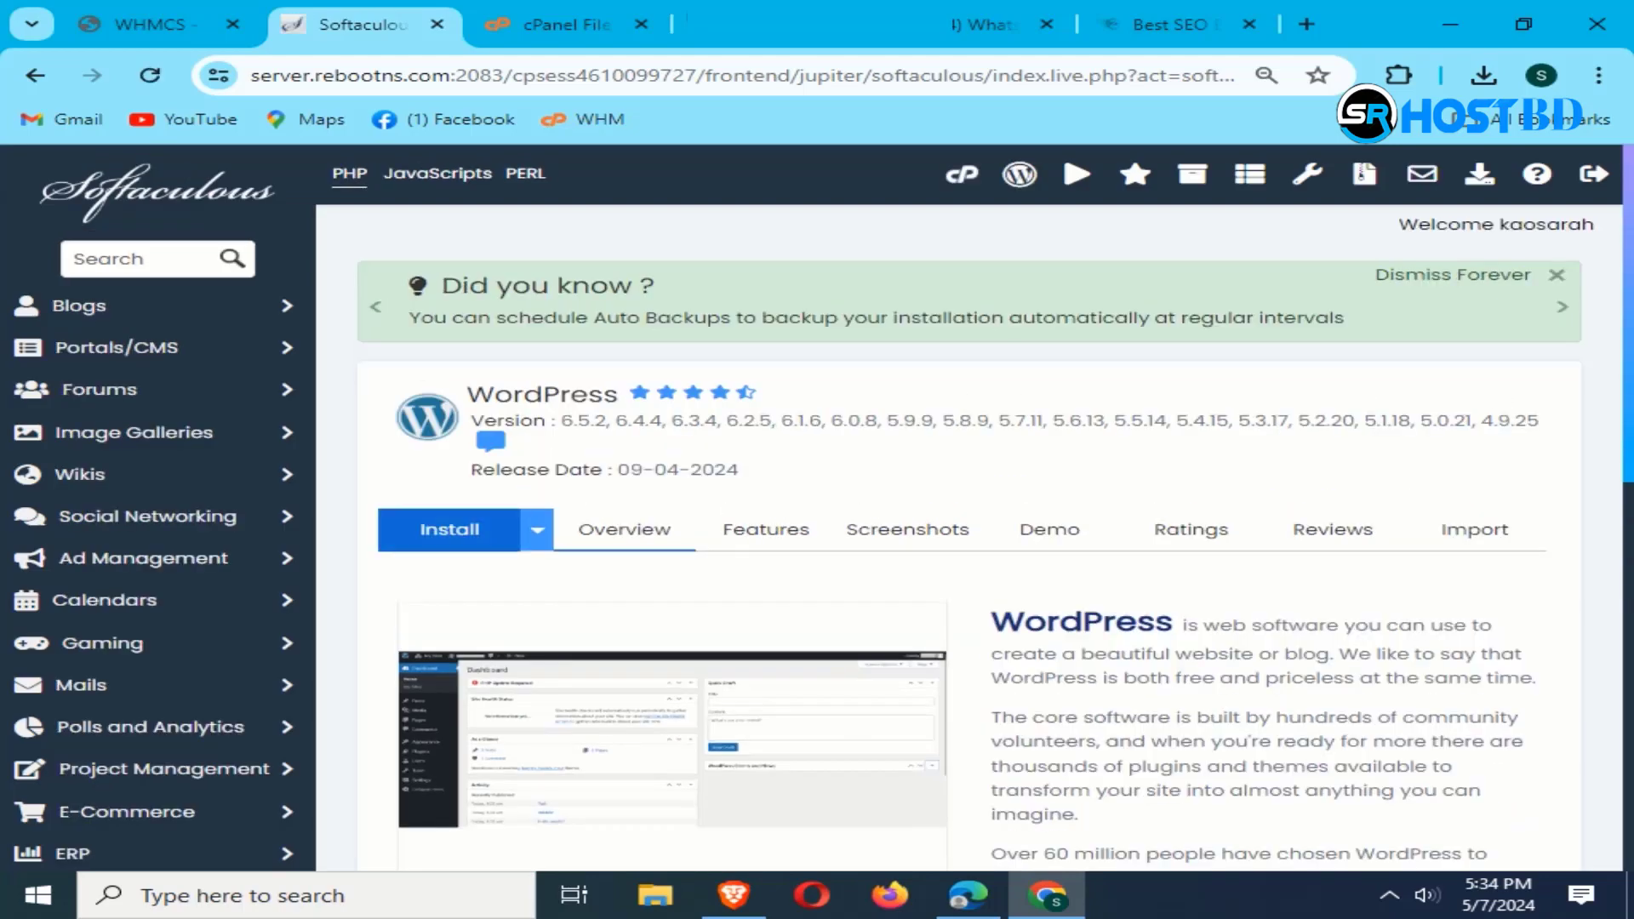
{"action": "scroll", "coordinate": [970, 510], "scroll_direction": "down", "scroll_amount": 3}
{"action": "left_click", "coordinate": [449, 290]}
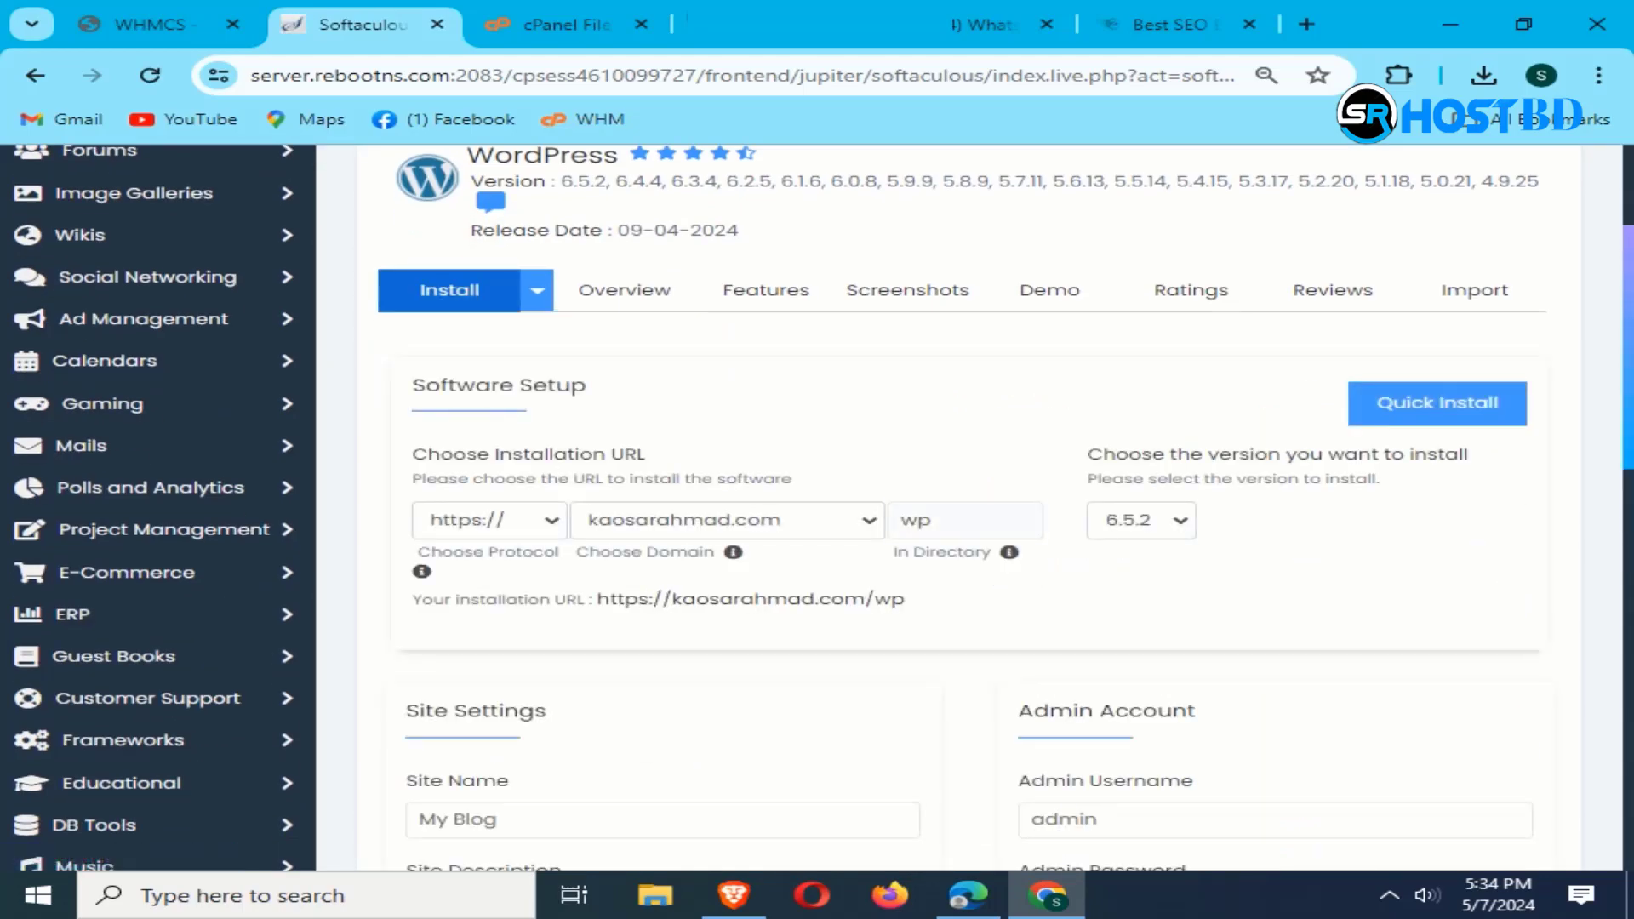
{"action": "double_click", "coordinate": [915, 520]}
{"action": "key", "text": "BackSpace"}
{"action": "scroll", "coordinate": [970, 511], "scroll_direction": "down", "scroll_amount": 15}
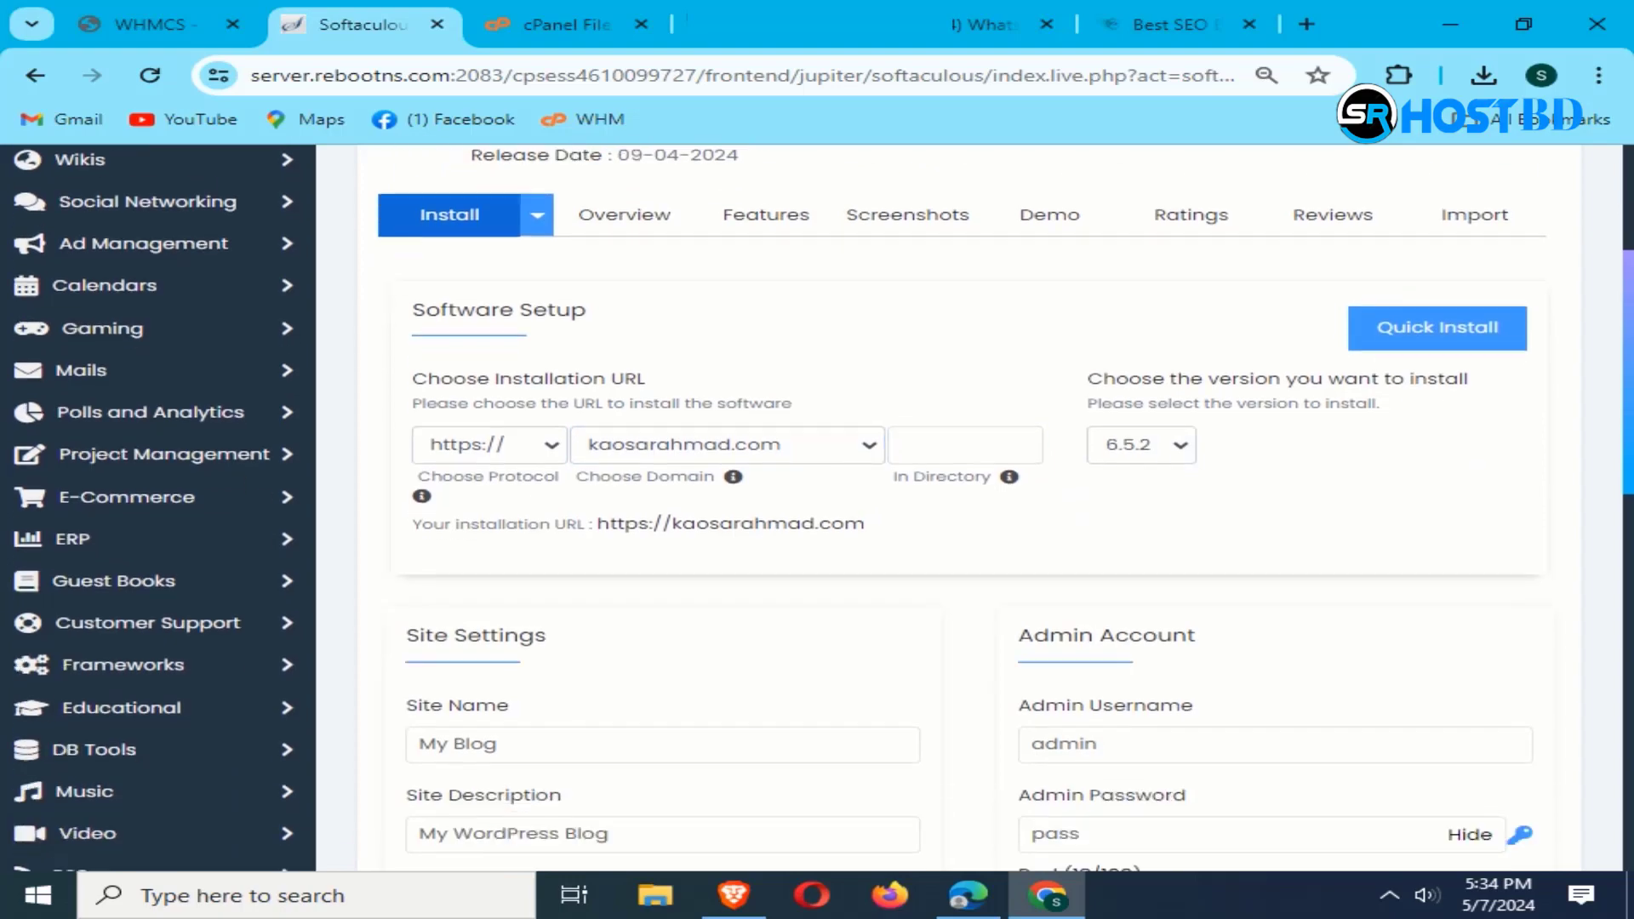
{"action": "left_click", "coordinate": [969, 567]}
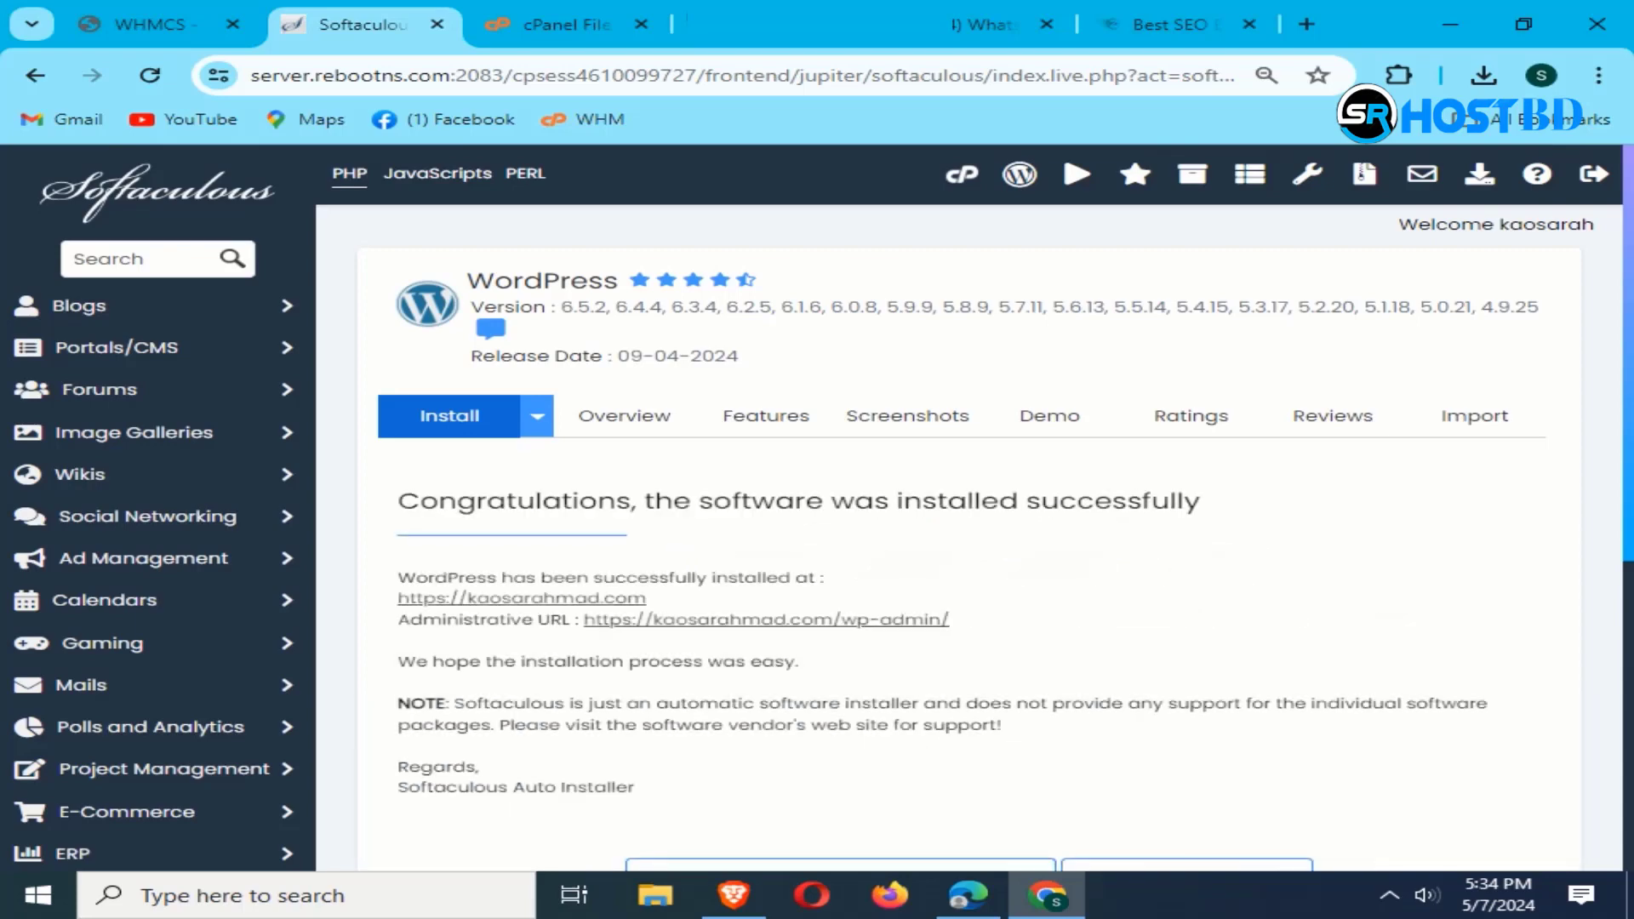
Step: Return from Softaculous to the new account's cPanel tools and bring up File Manager again
{"action": "left_click", "coordinate": [961, 175]}
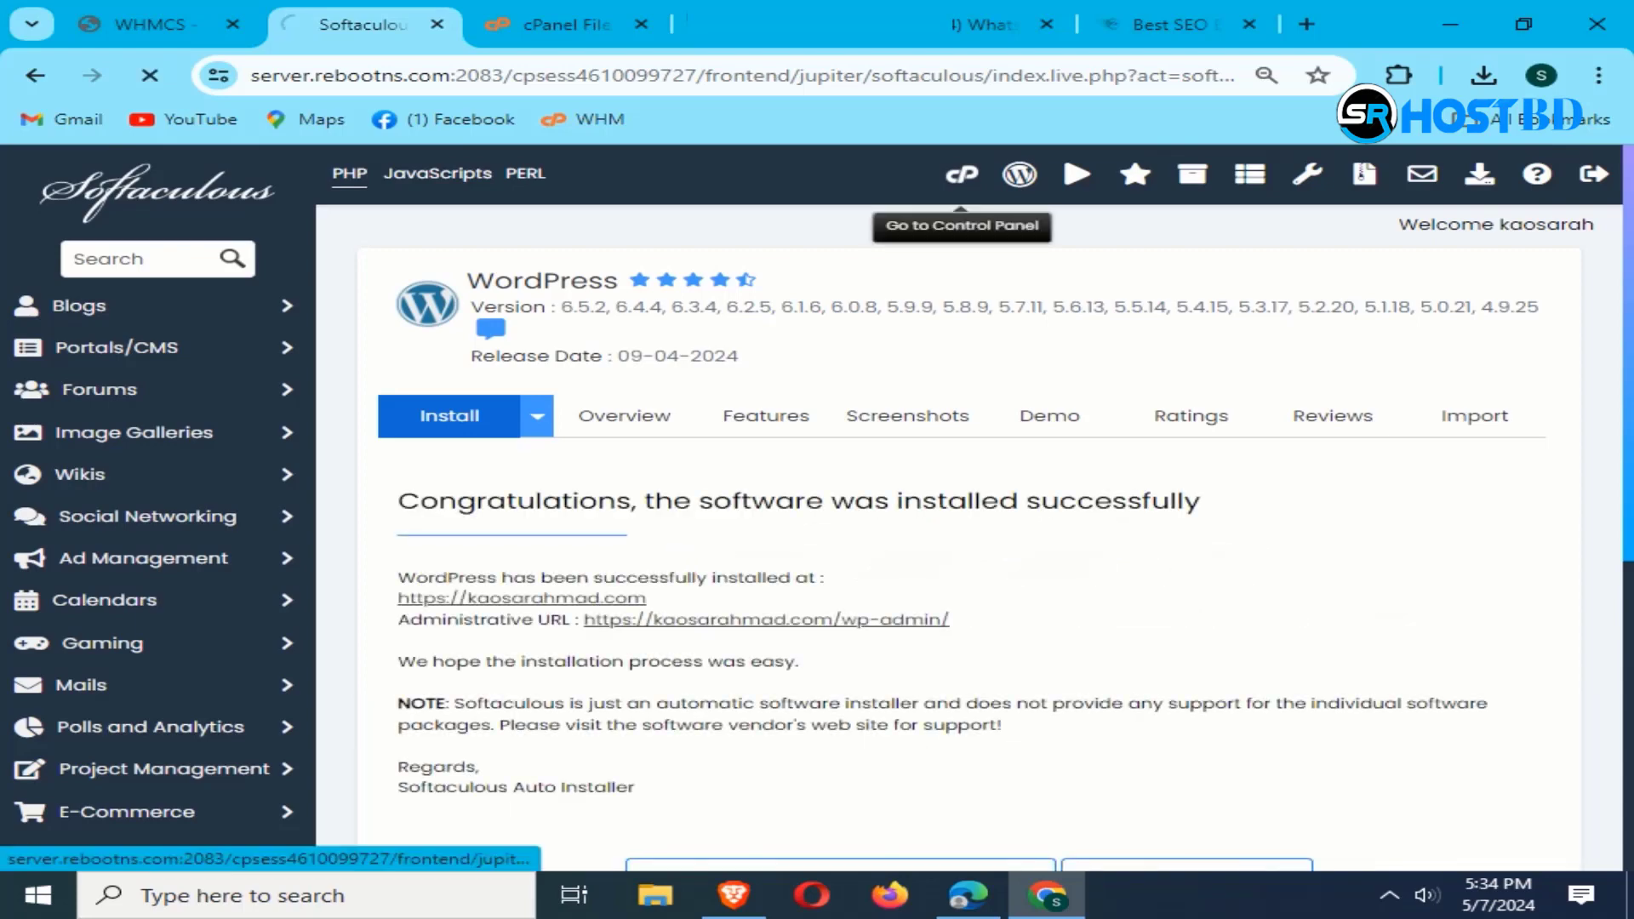
{"action": "scroll", "coordinate": [684, 359], "scroll_direction": "down", "scroll_amount": 8}
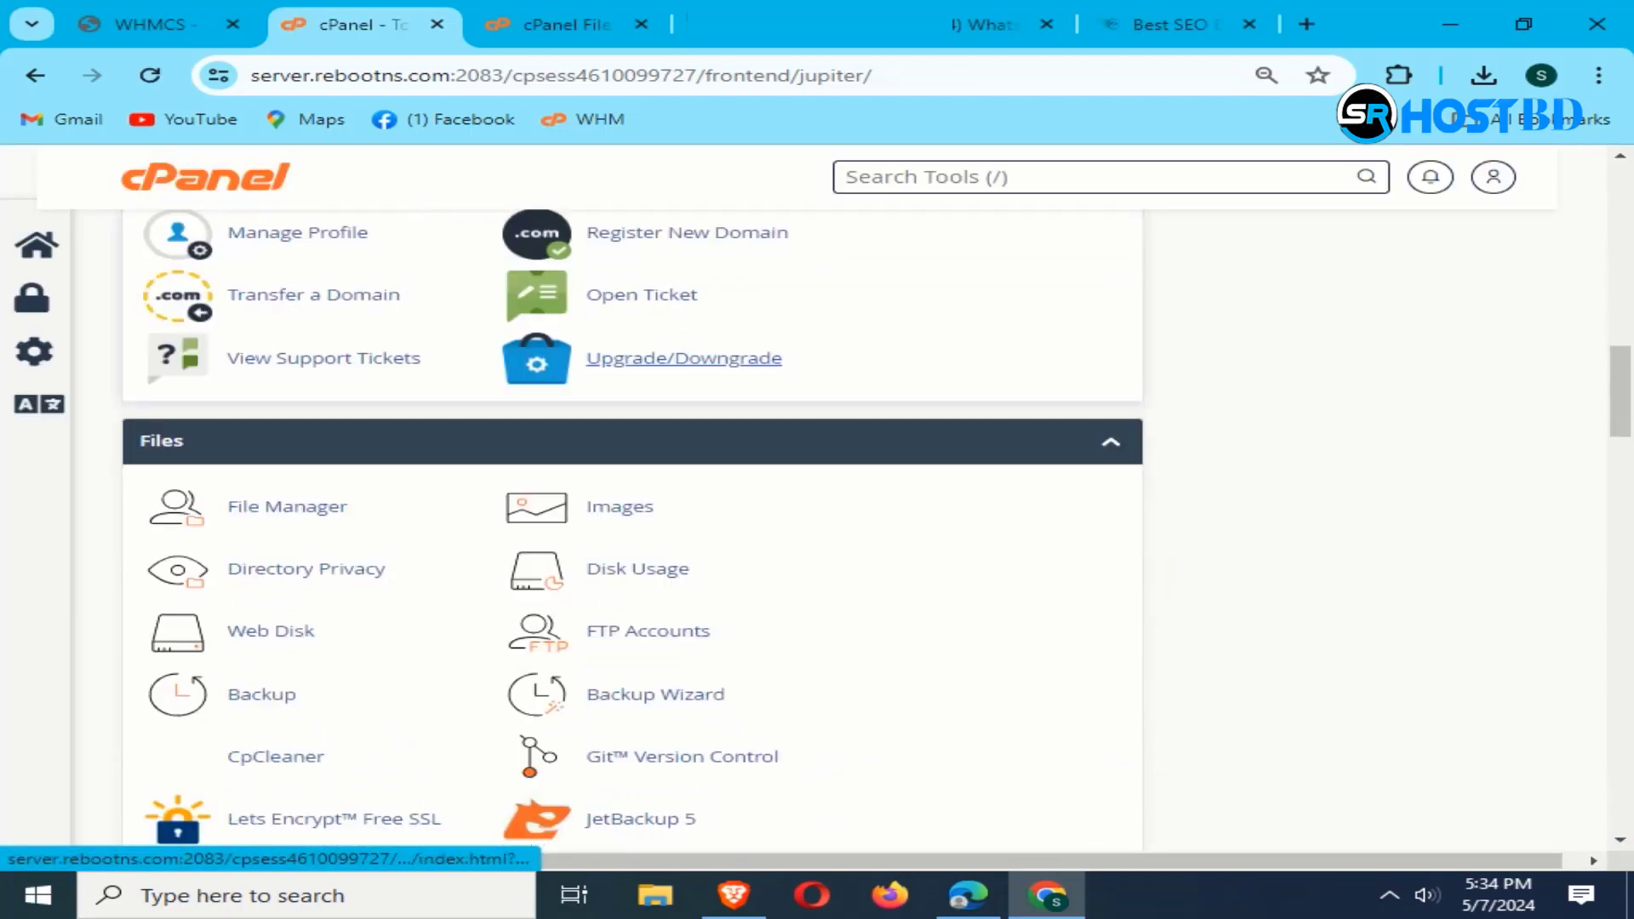
{"action": "scroll", "coordinate": [683, 358], "scroll_direction": "down", "scroll_amount": 20}
{"action": "scroll", "coordinate": [683, 358], "scroll_direction": "up", "scroll_amount": 15}
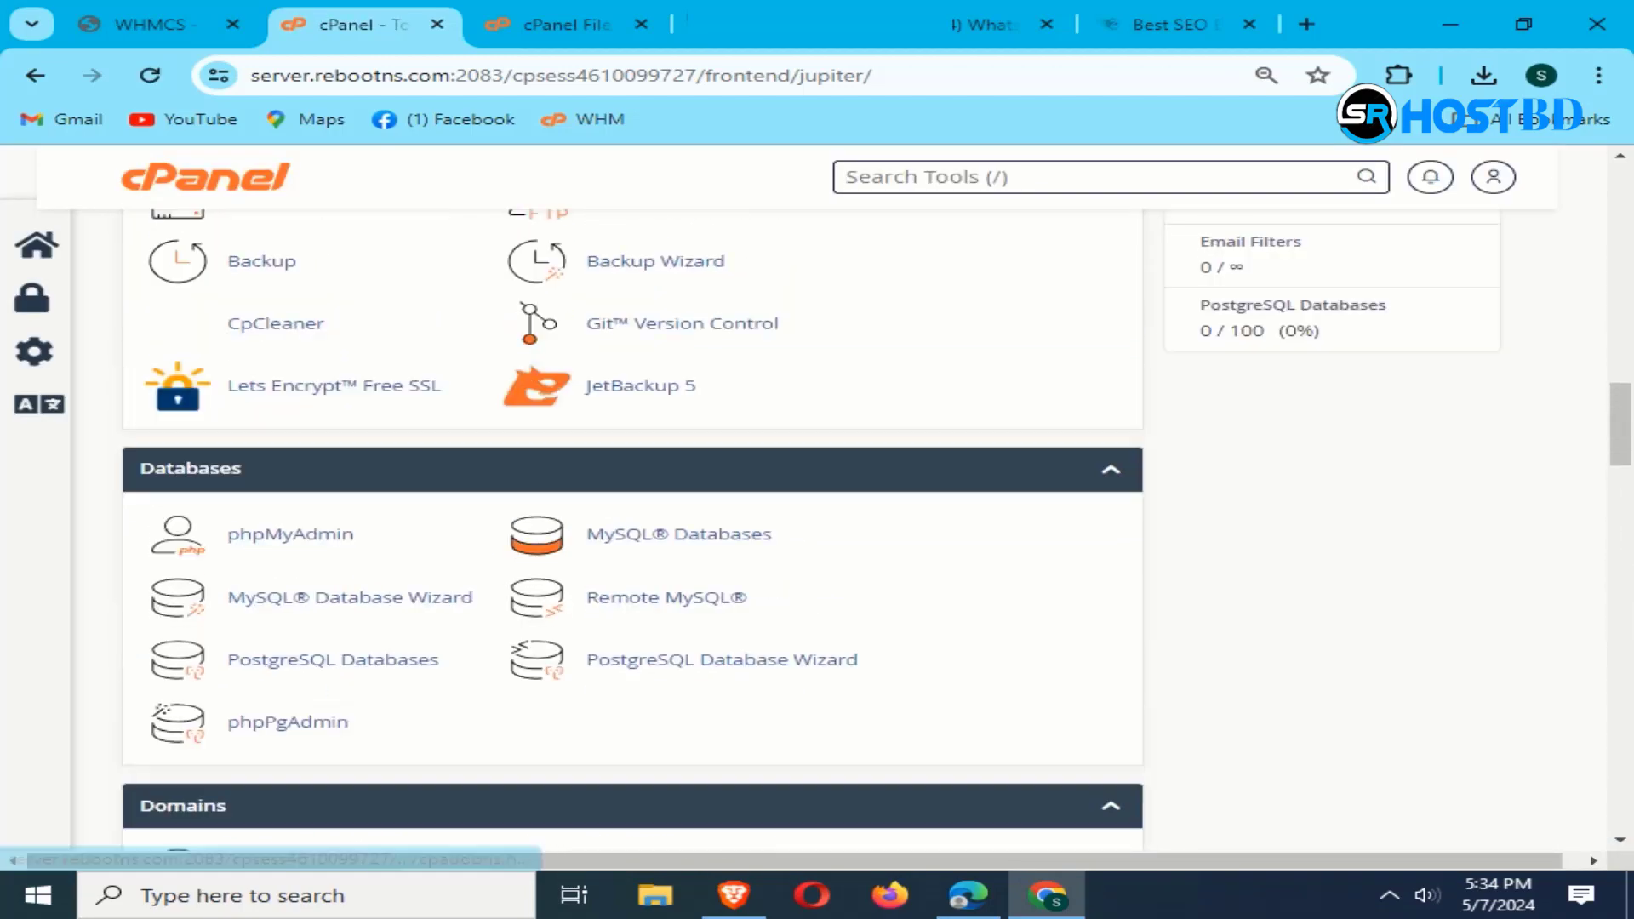
{"action": "scroll", "coordinate": [630, 511], "scroll_direction": "up", "scroll_amount": 8}
{"action": "scroll", "coordinate": [630, 510], "scroll_direction": "down", "scroll_amount": 1}
{"action": "left_click", "coordinate": [277, 605]}
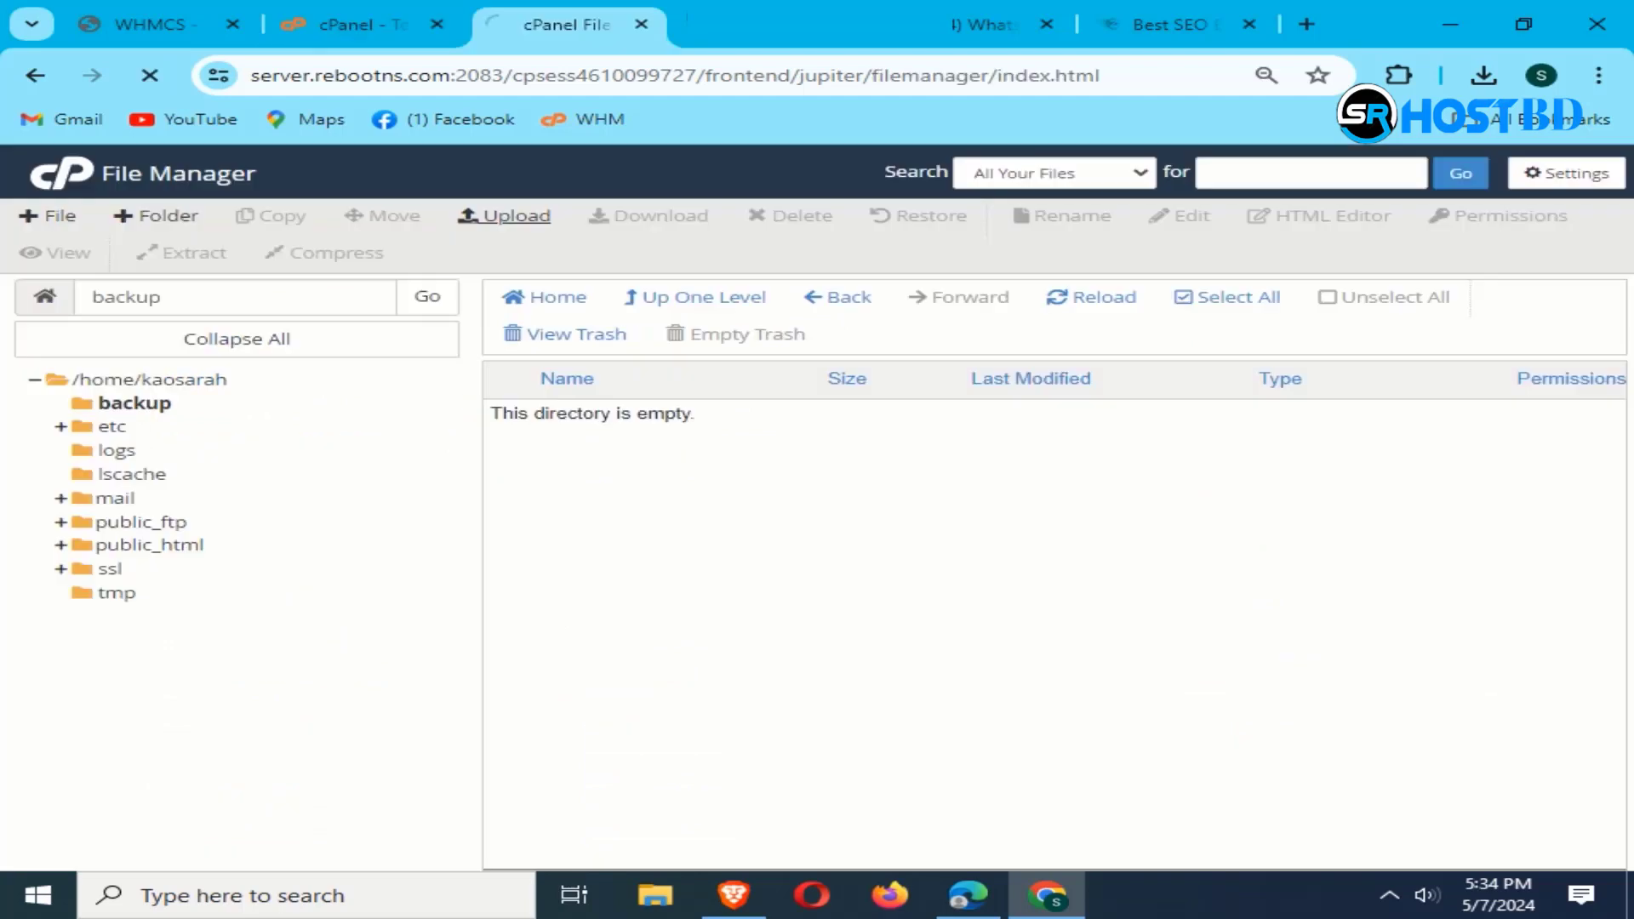
Step: Permanently delete all files and folders in public_html, skipping the trash
{"action": "left_click", "coordinate": [149, 545]}
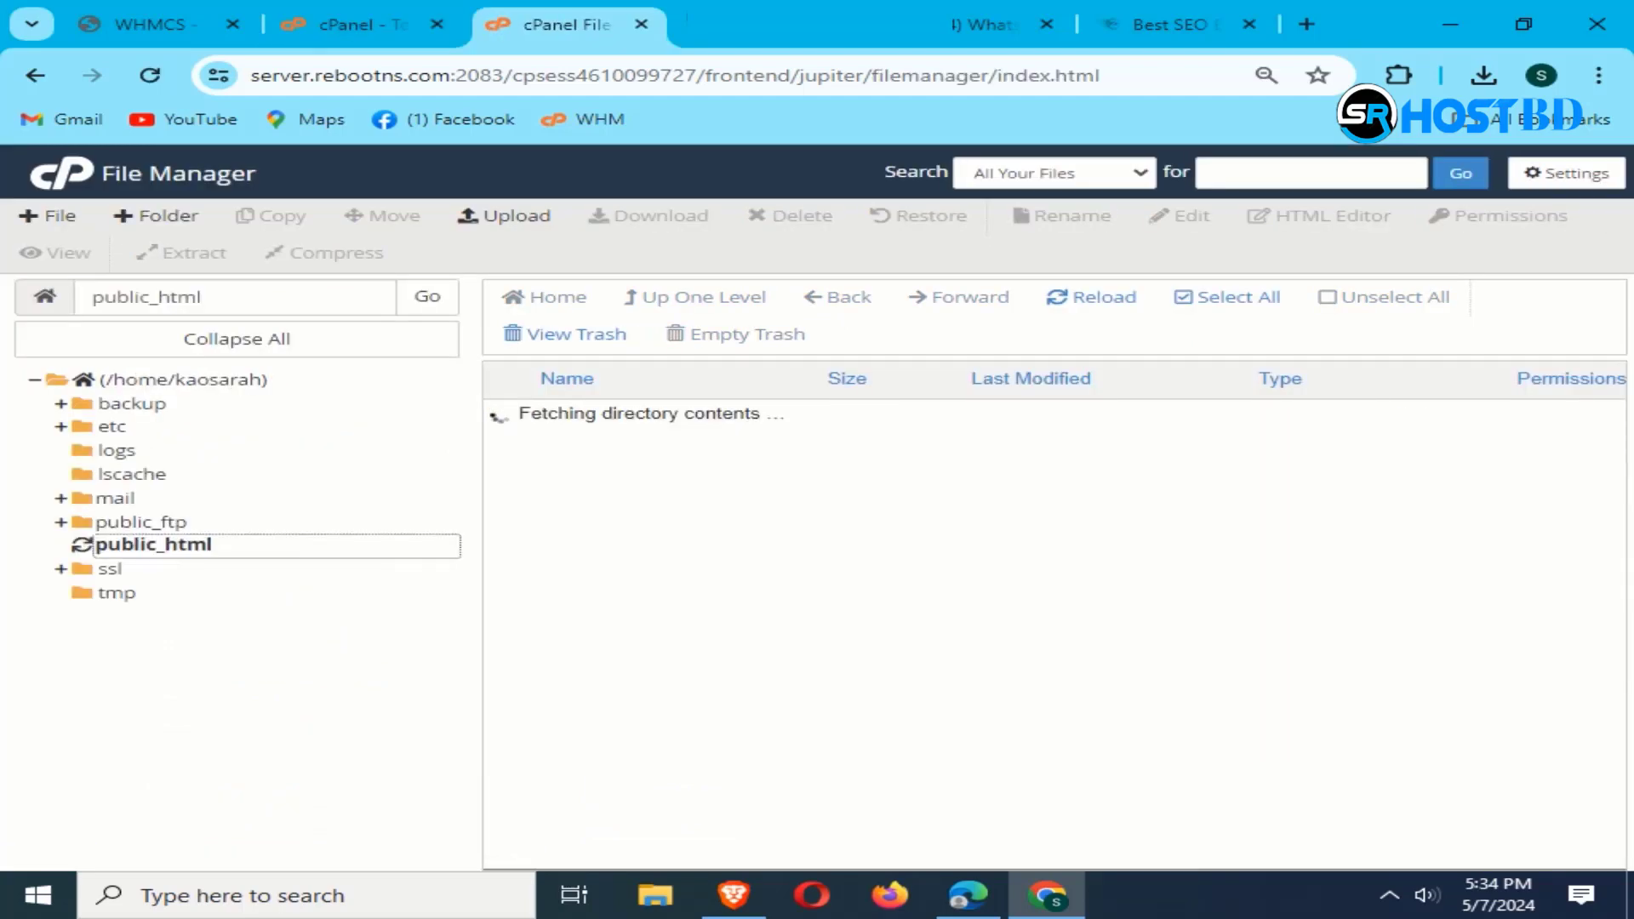
{"action": "scroll", "coordinate": [1055, 621], "scroll_direction": "down", "scroll_amount": 3}
{"action": "scroll", "coordinate": [1055, 622], "scroll_direction": "up", "scroll_amount": 3}
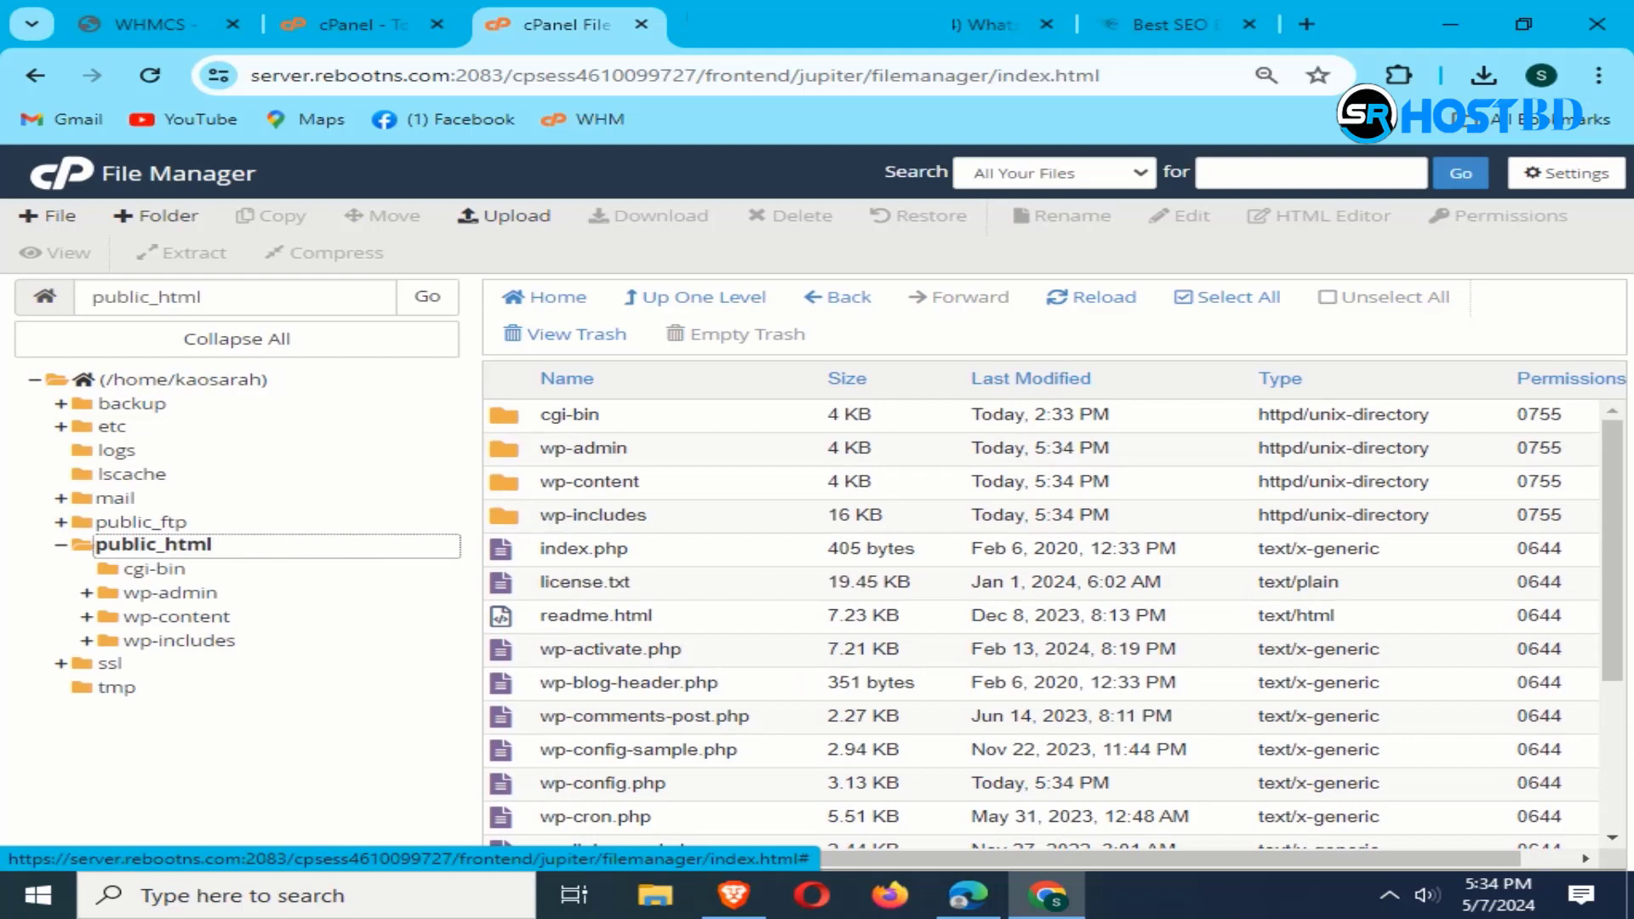
{"action": "left_click", "coordinate": [1226, 297]}
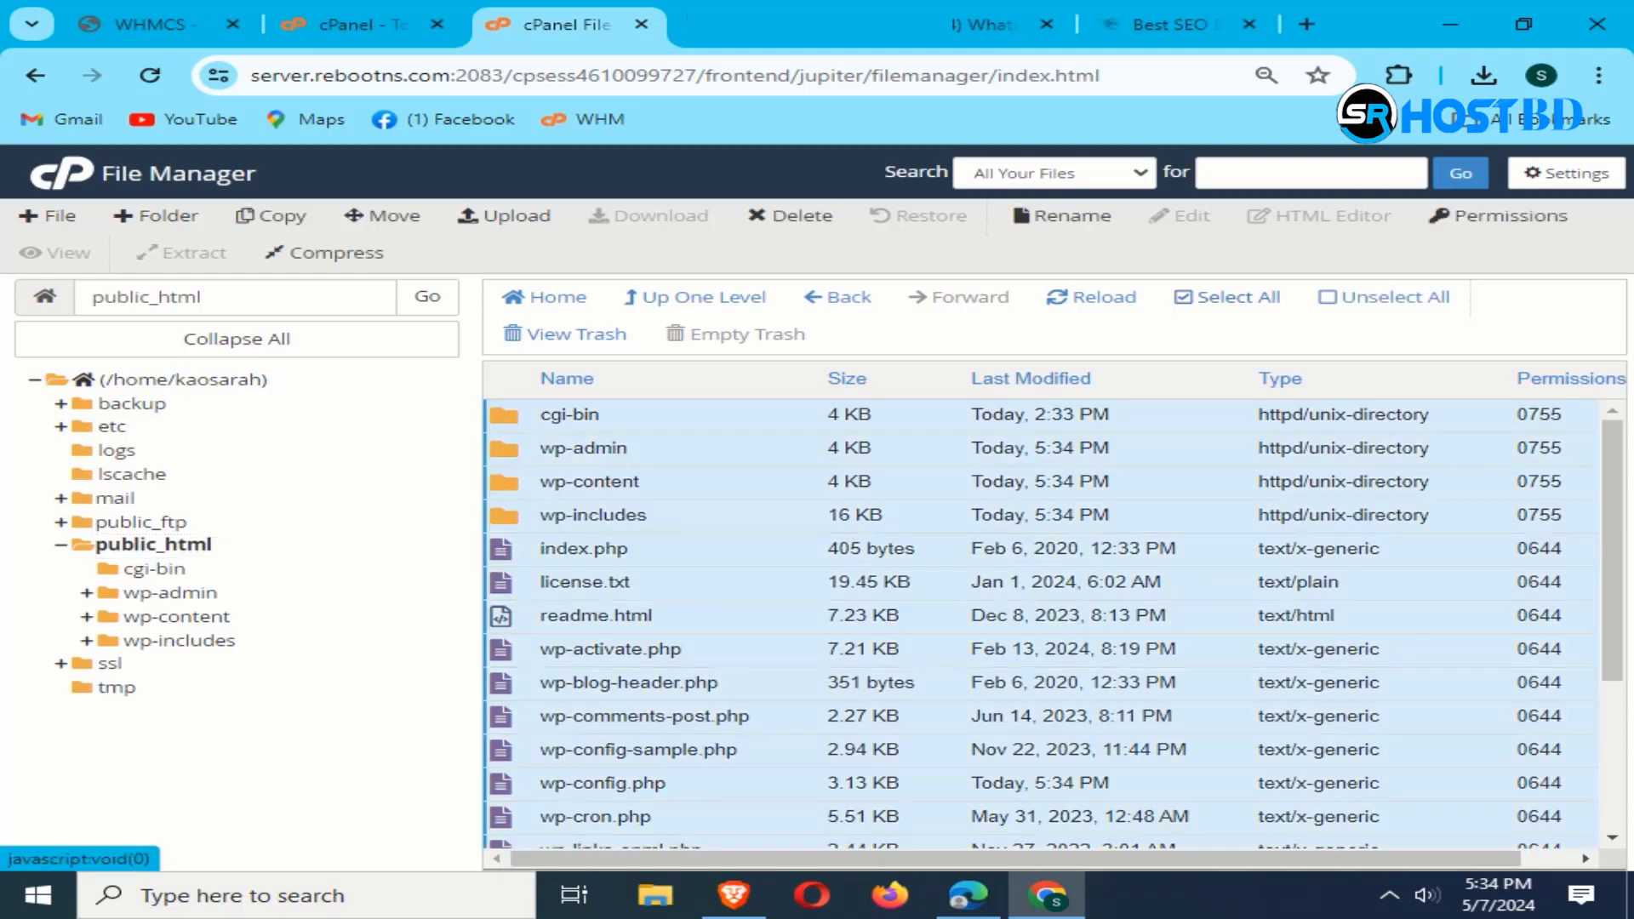
{"action": "right_click", "coordinate": [1002, 458]}
{"action": "left_click", "coordinate": [1077, 603]}
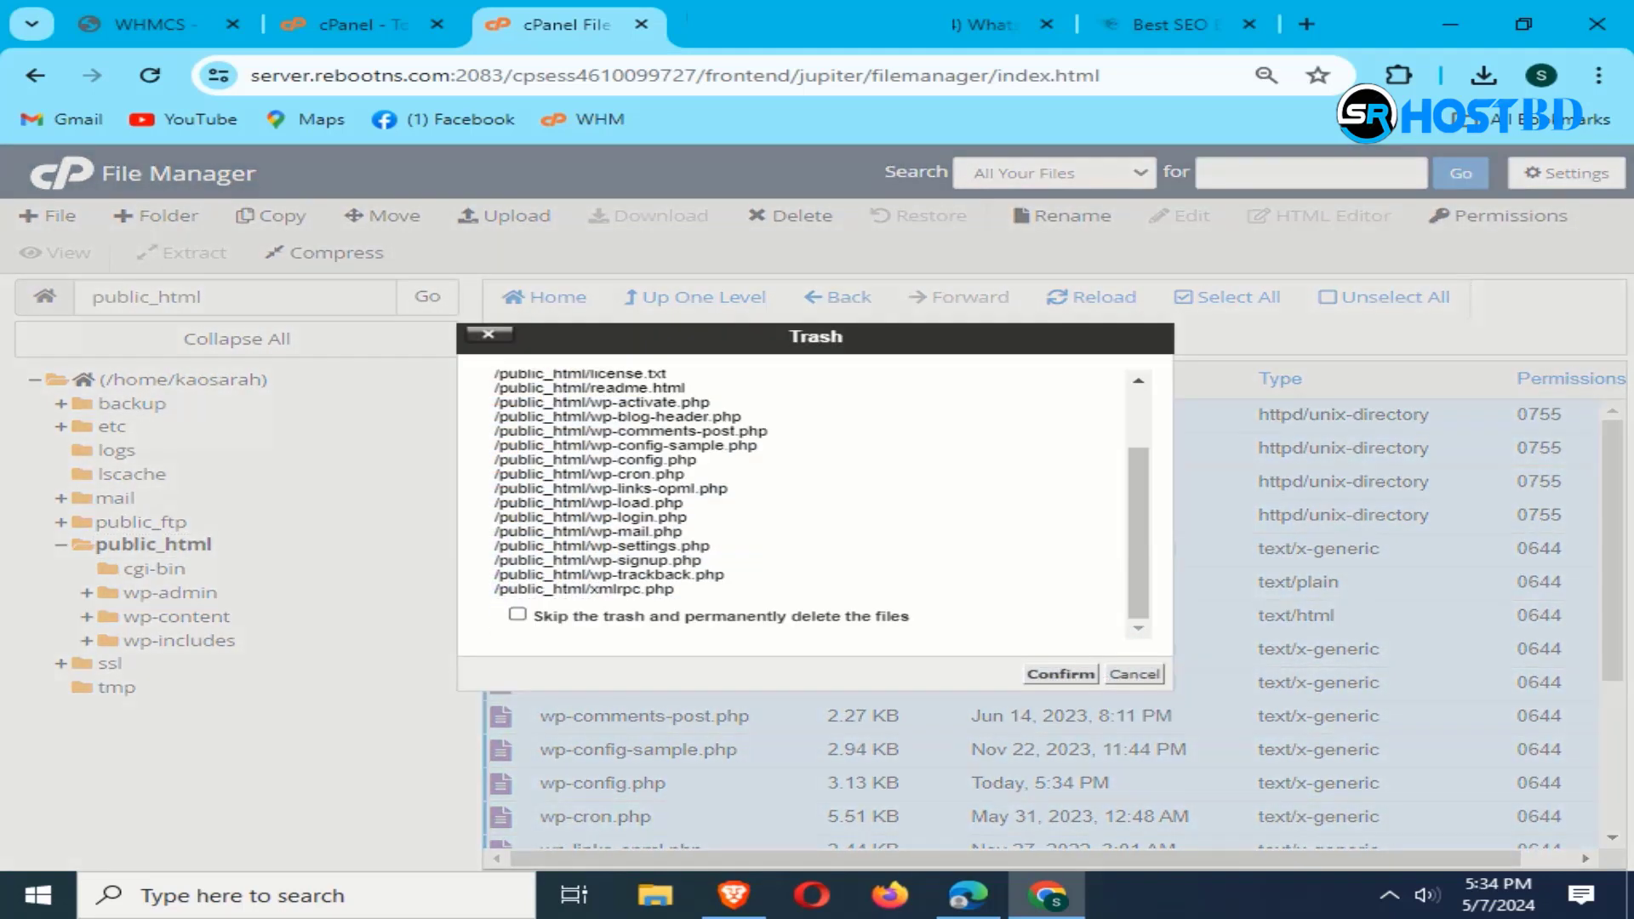
{"action": "left_click", "coordinate": [517, 614]}
{"action": "left_click", "coordinate": [1060, 674]}
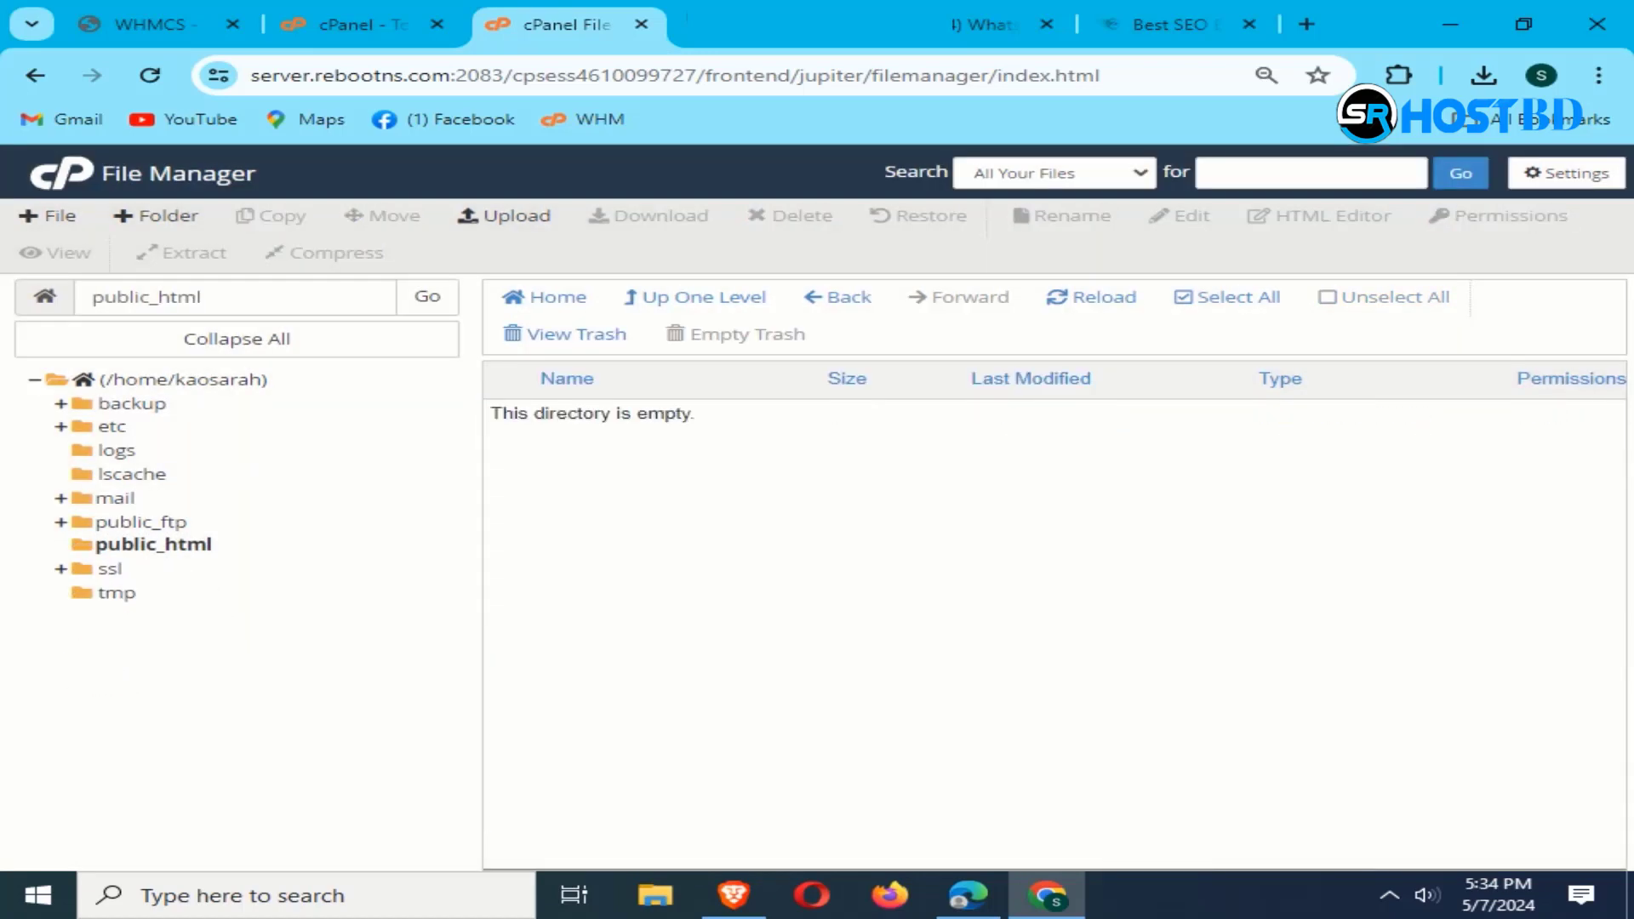
Step: Open the homedir folder inside the extracted backup-5.7.2024_07-18-10_hmkactwt folder
{"action": "left_click", "coordinate": [132, 403]}
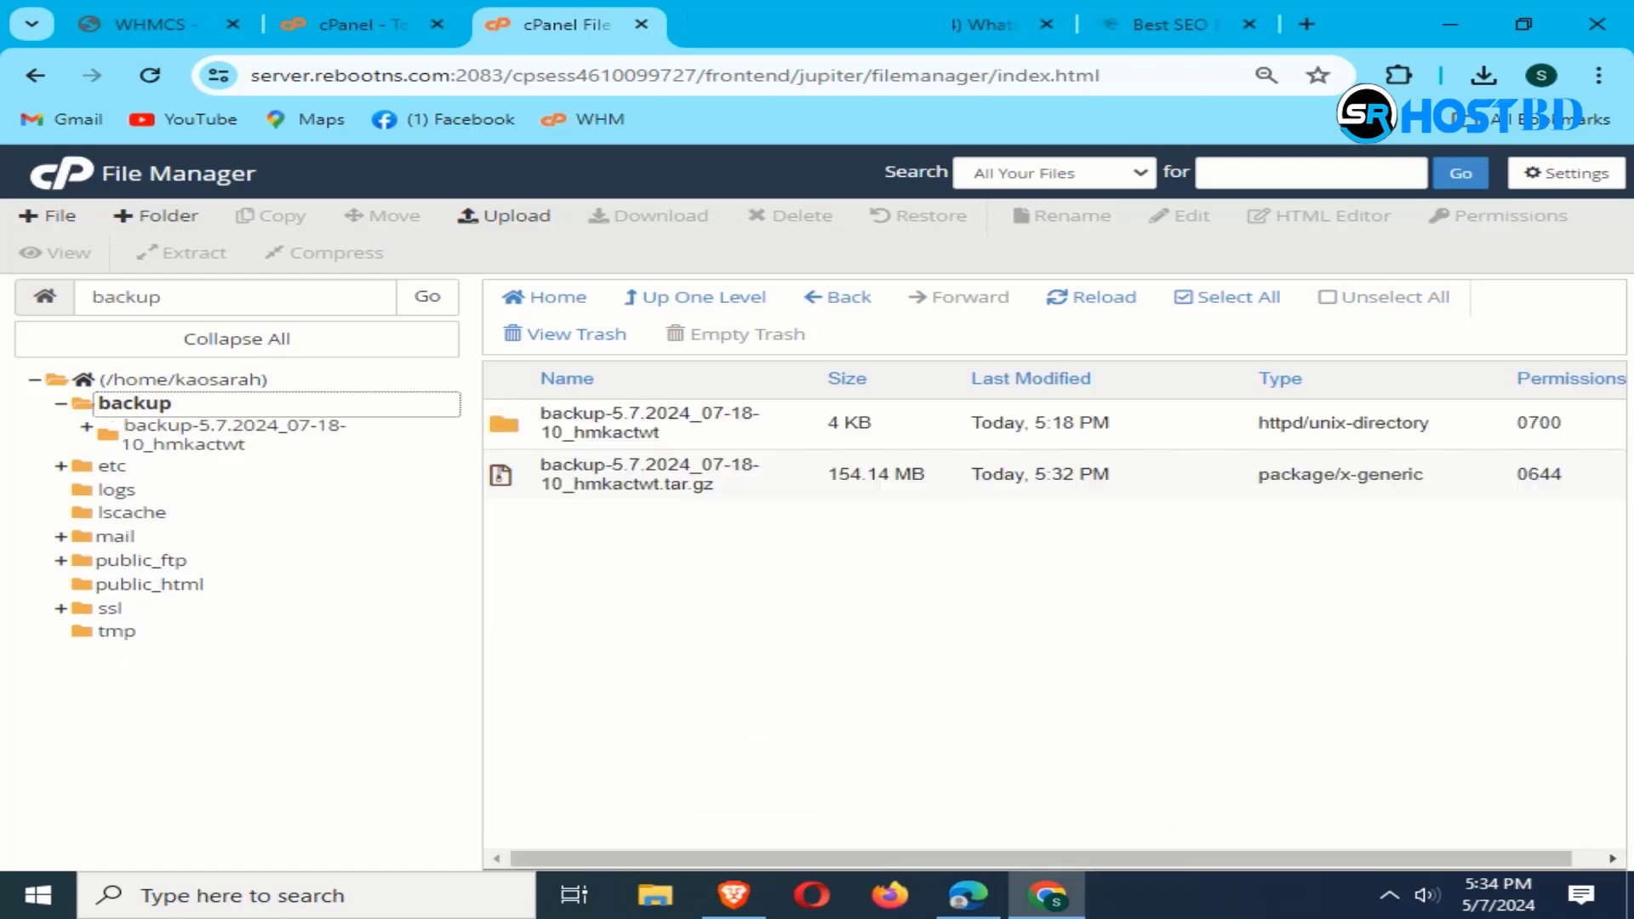
{"action": "double_click", "coordinate": [504, 424]}
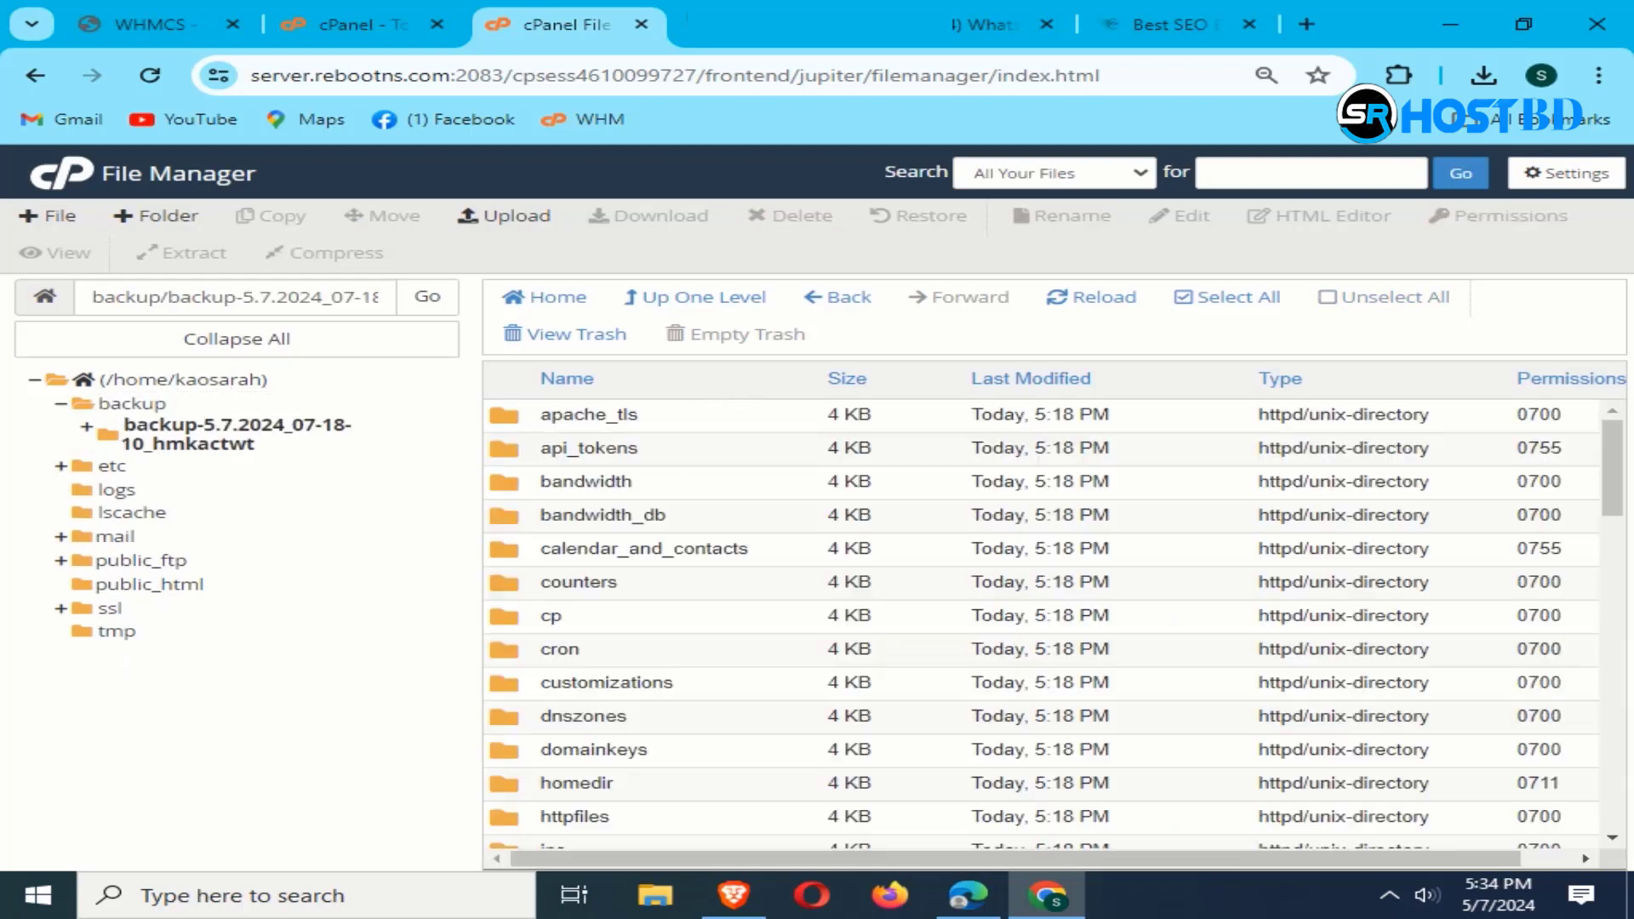
{"action": "scroll", "coordinate": [1053, 624], "scroll_direction": "down", "scroll_amount": 4}
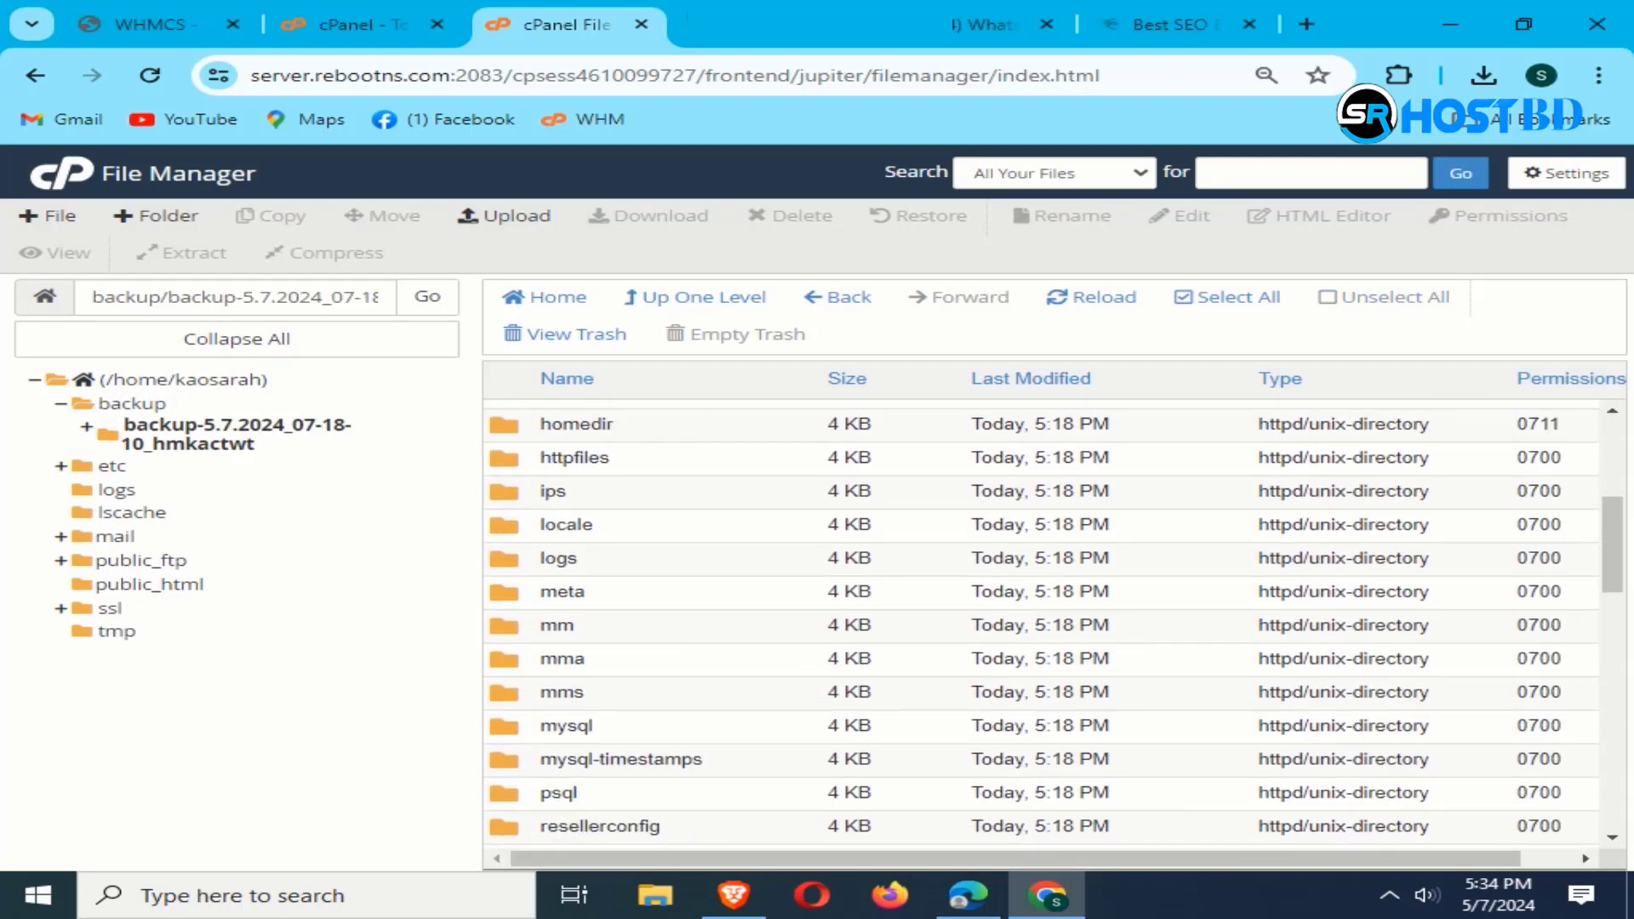
{"action": "scroll", "coordinate": [1053, 624], "scroll_direction": "down", "scroll_amount": 5}
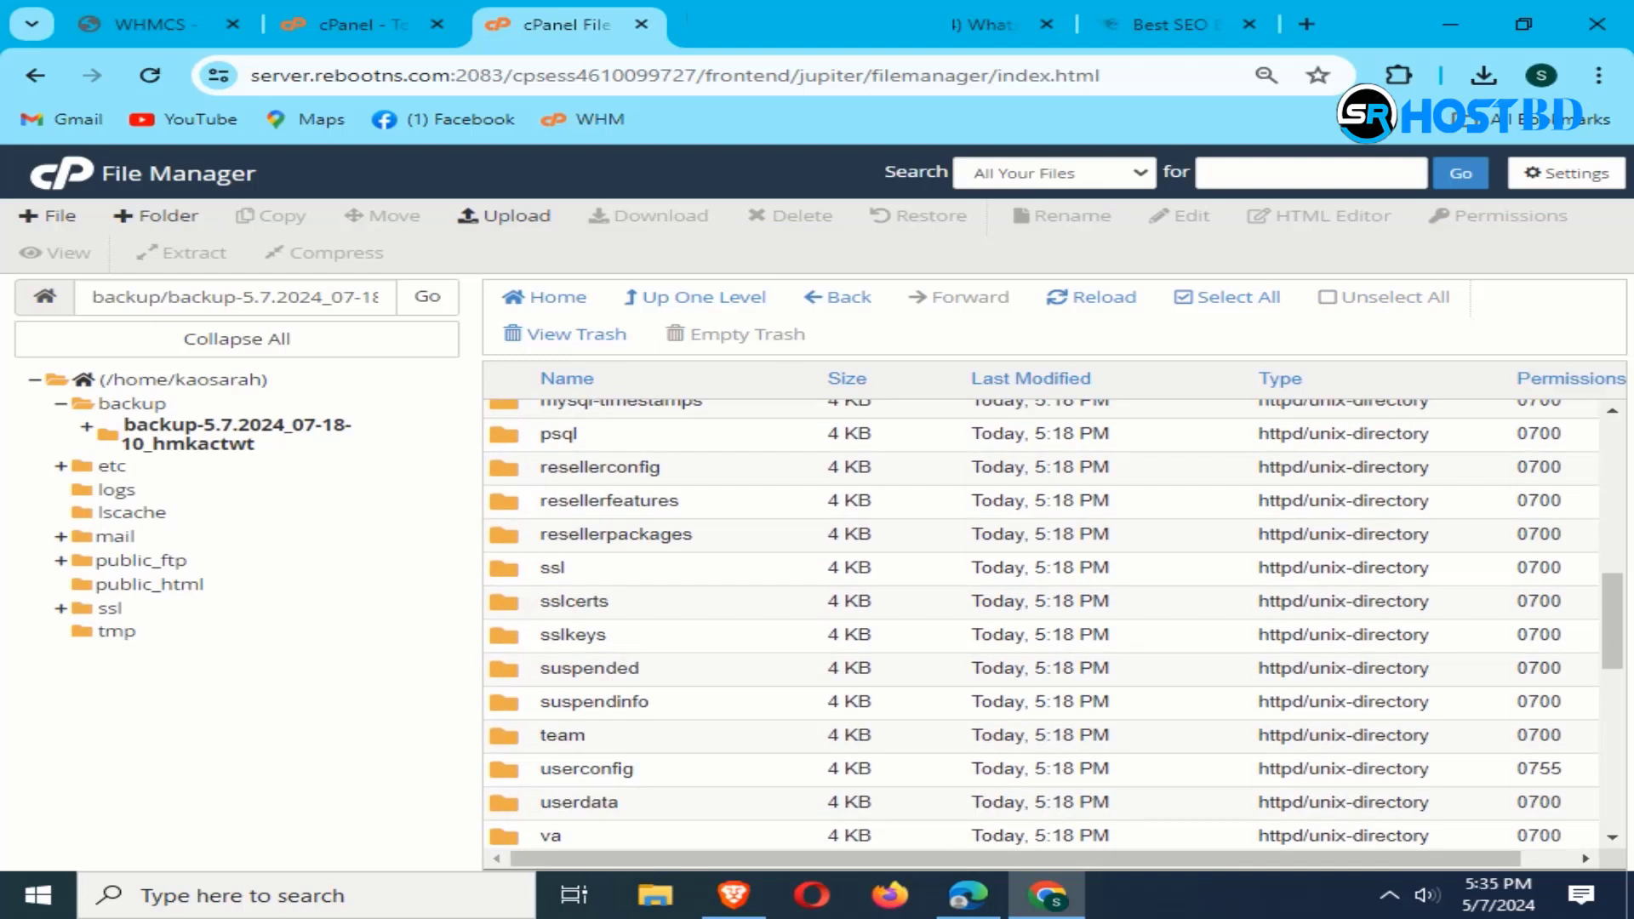
{"action": "scroll", "coordinate": [1053, 623], "scroll_direction": "down", "scroll_amount": 4}
{"action": "scroll", "coordinate": [1053, 623], "scroll_direction": "up", "scroll_amount": 8}
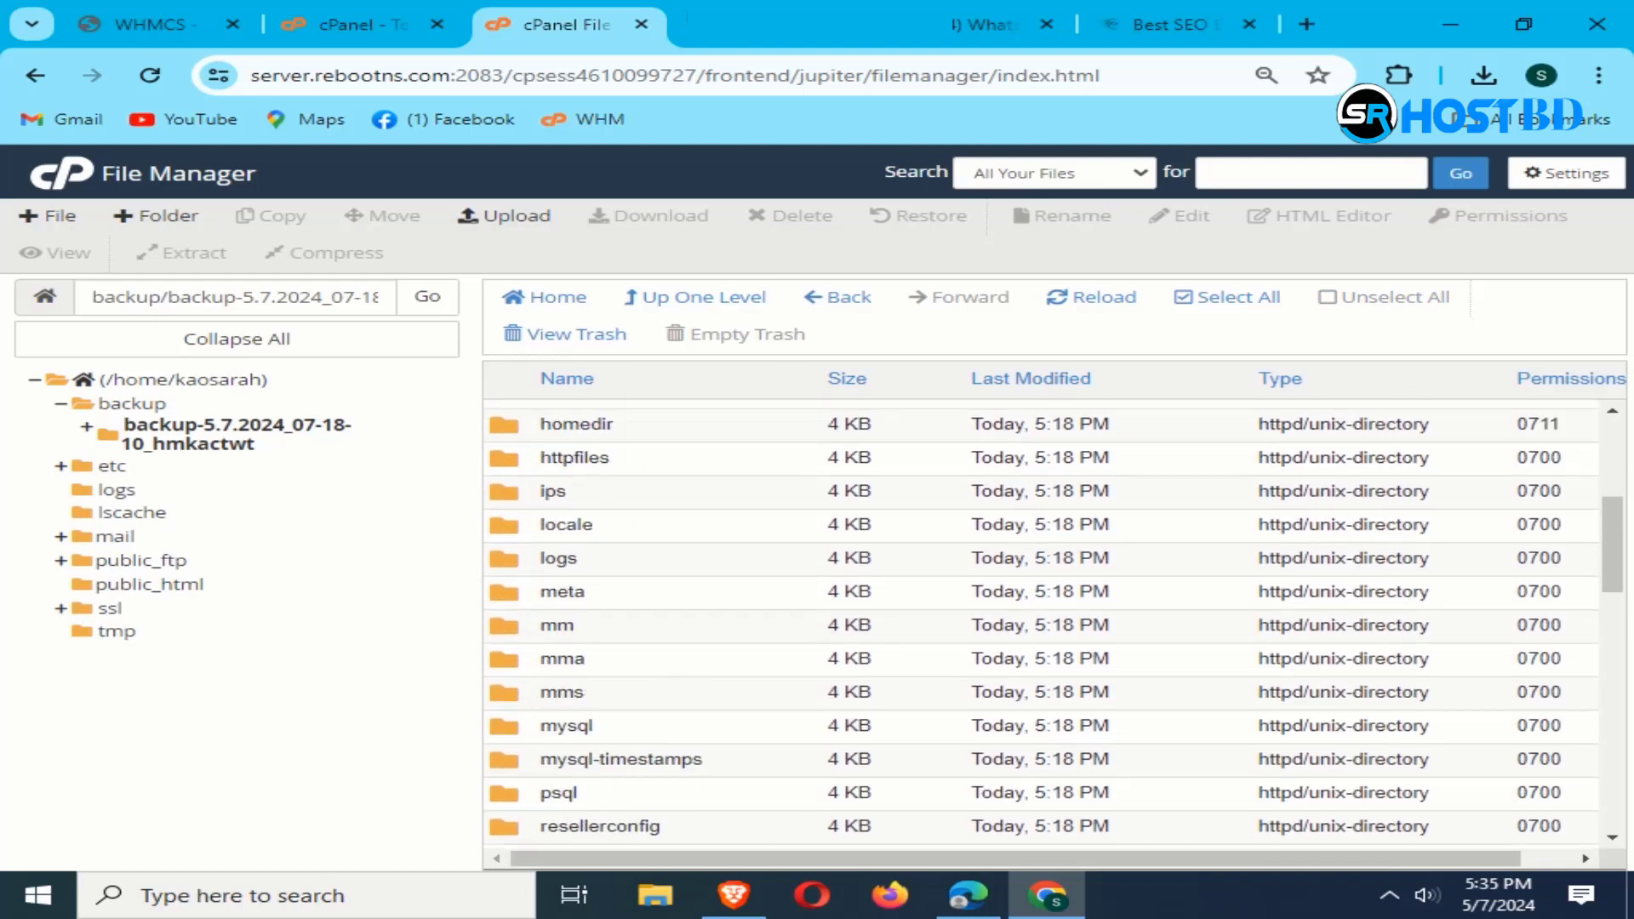
{"action": "double_click", "coordinate": [576, 423]}
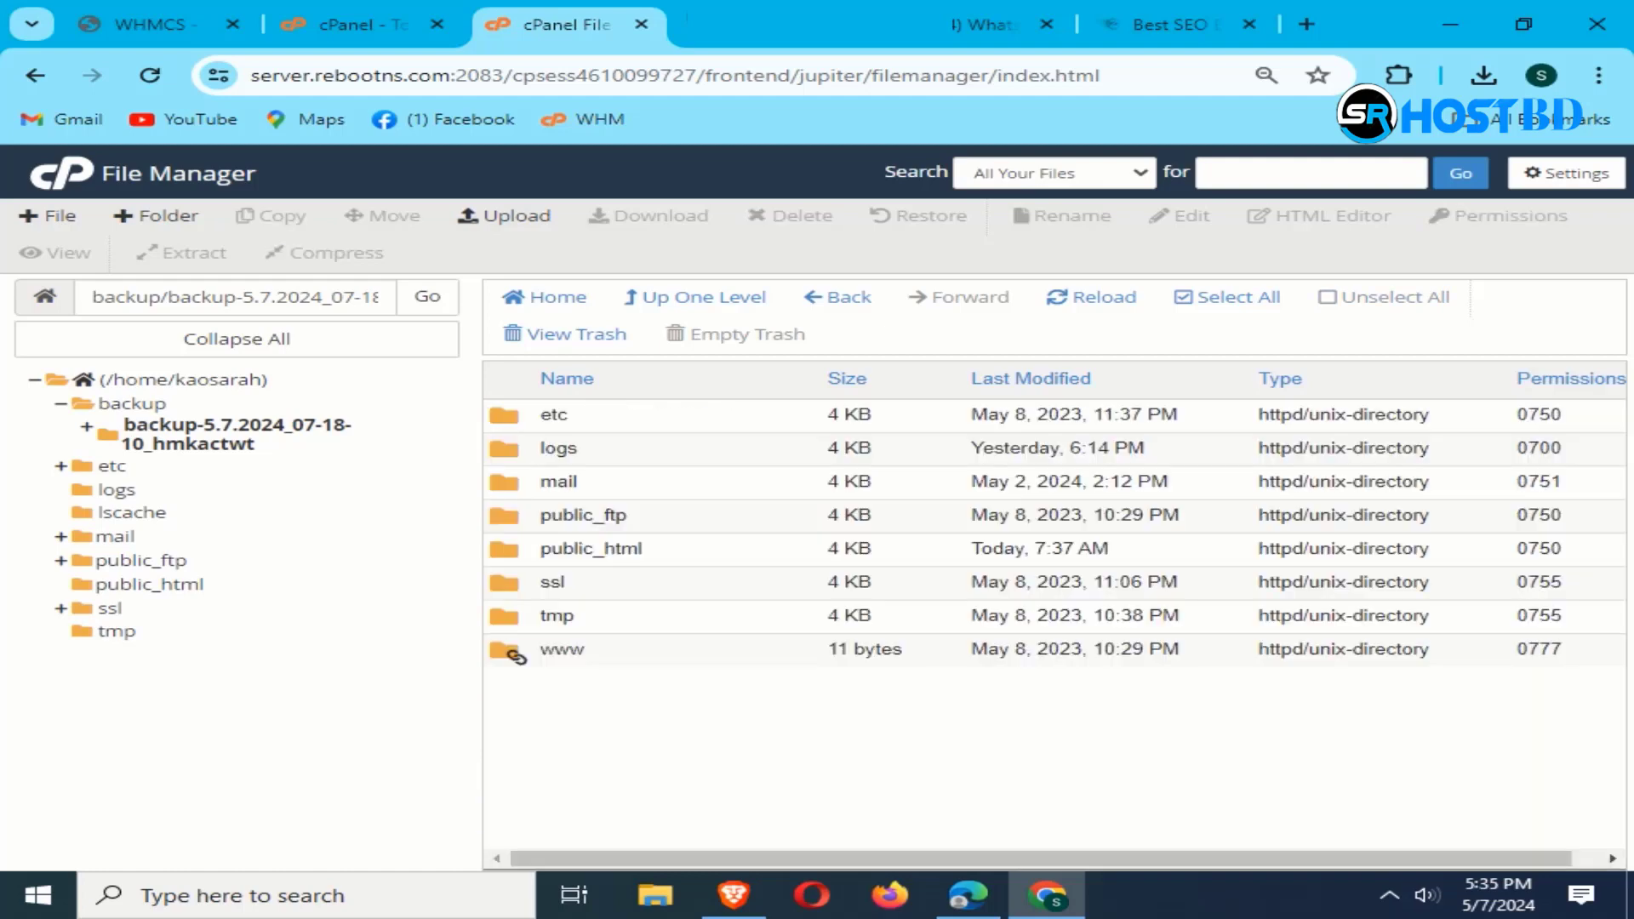
Step: Copy everything in the extracted backup's homedir/public_html folder to the account's own /public_html/ folder
{"action": "left_click", "coordinate": [590, 549]}
{"action": "double_click", "coordinate": [590, 549]}
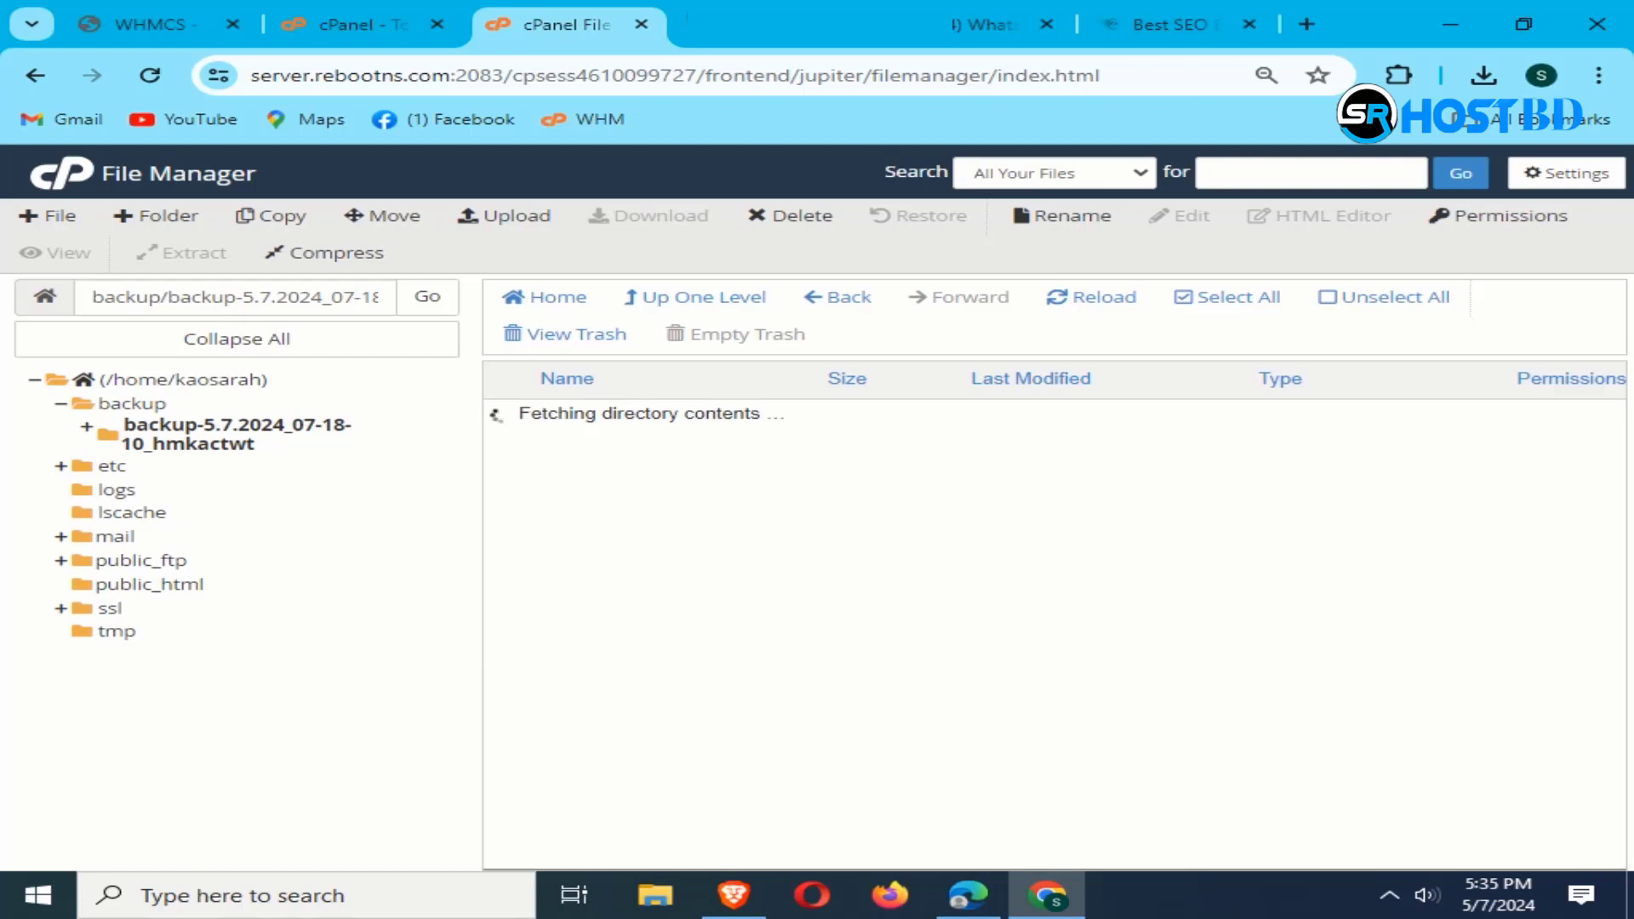
{"action": "left_click", "coordinate": [1227, 297]}
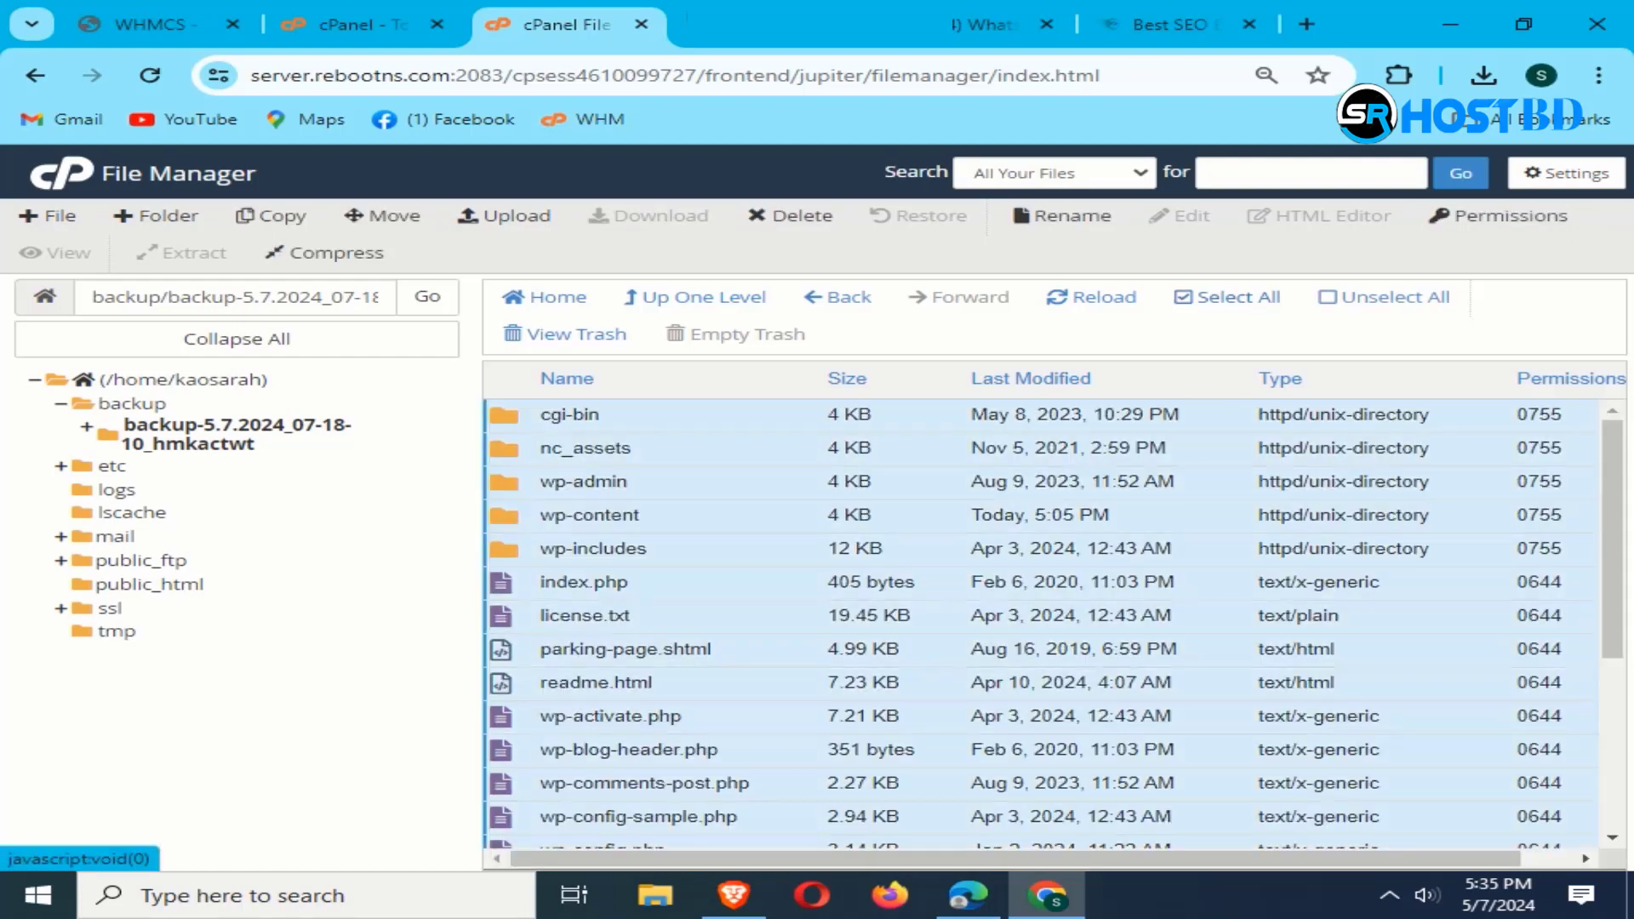
{"action": "right_click", "coordinate": [898, 506]}
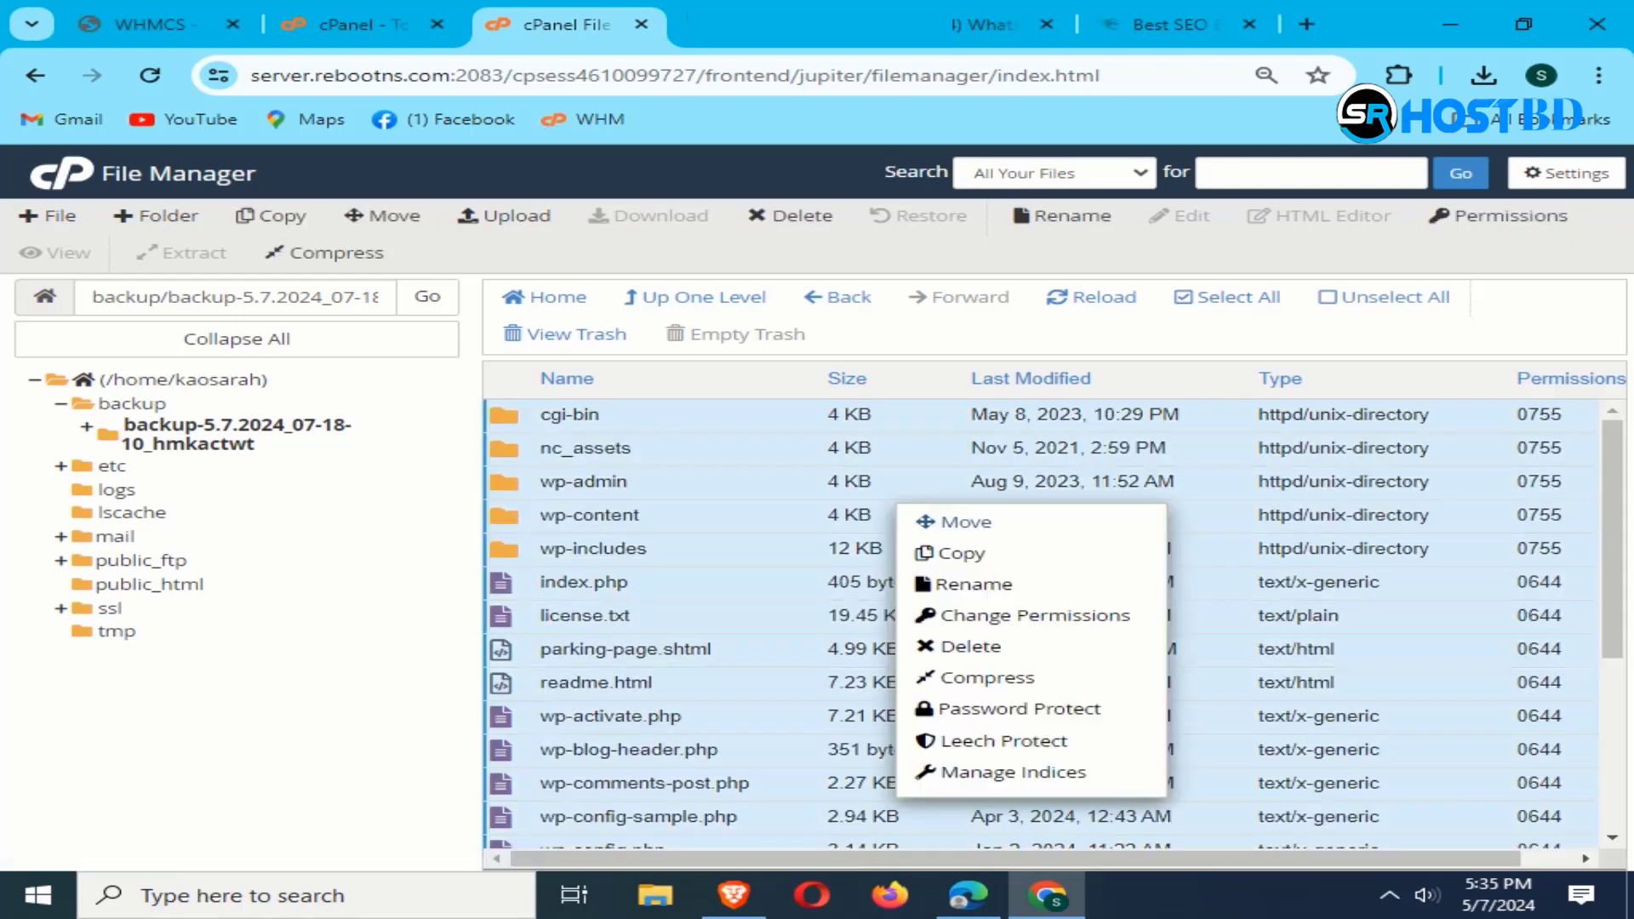
{"action": "left_click", "coordinate": [953, 553]}
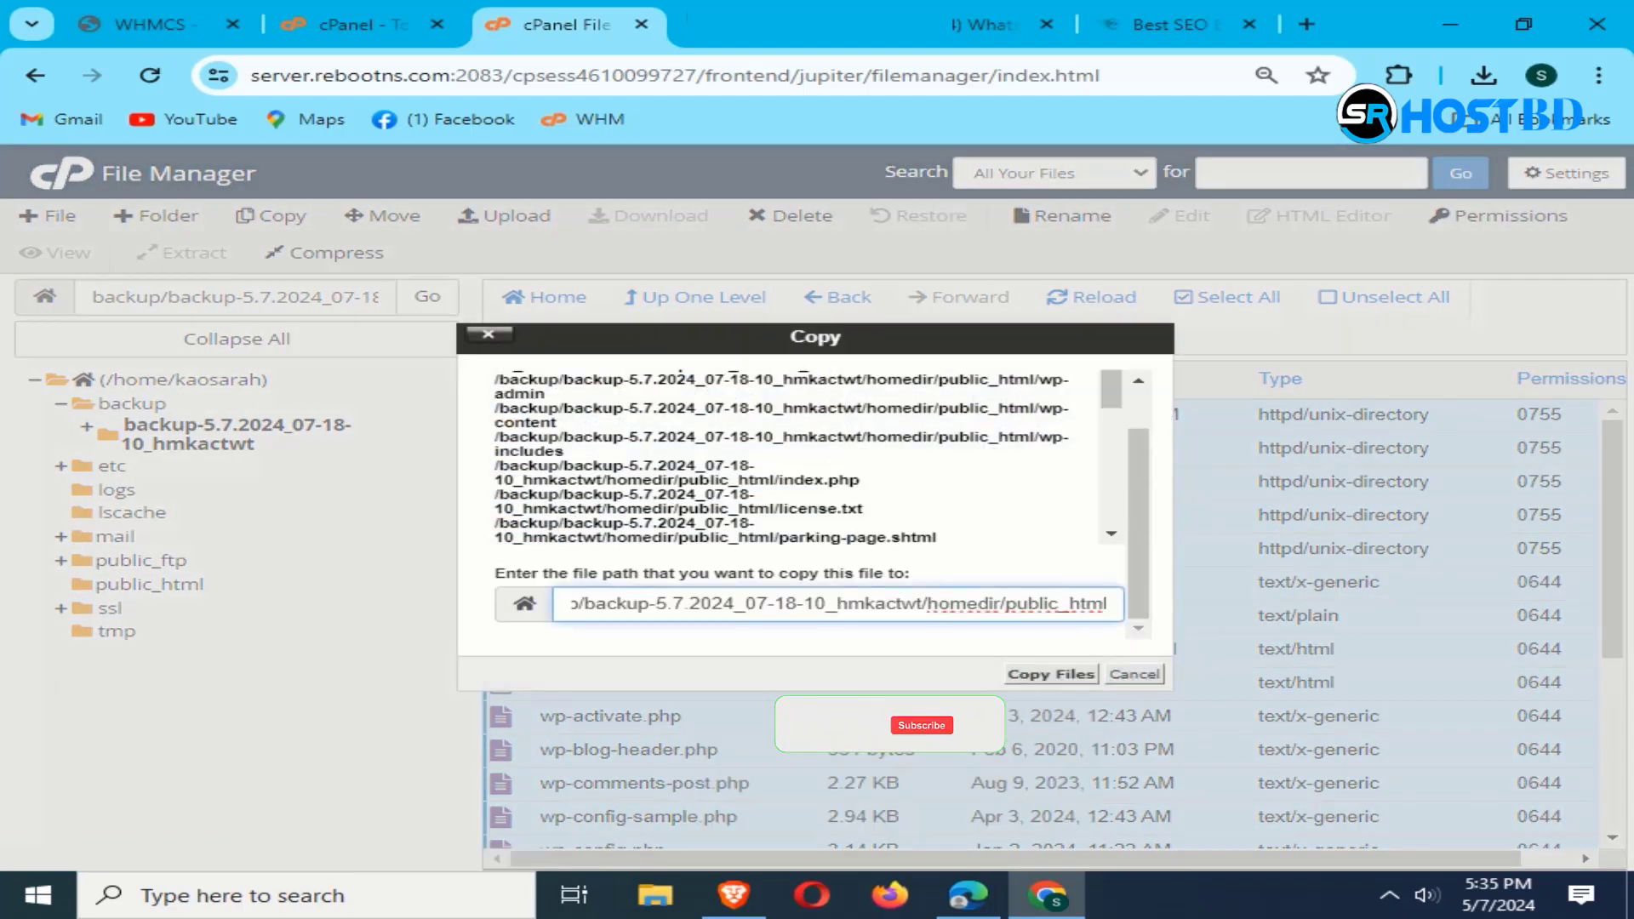
{"action": "key", "text": "BackSpace"}
{"action": "key", "text": "BackSpace"}
{"action": "key", "text": "BackSpace"}
{"action": "key", "text": "BackSpace"}
{"action": "key", "text": "BackSpace"}
{"action": "key", "text": "BackSpace"}
{"action": "key", "text": "BackSpace"}
{"action": "key", "text": "BackSpace"}
{"action": "key", "text": "BackSpace"}
{"action": "key", "text": "BackSpace"}
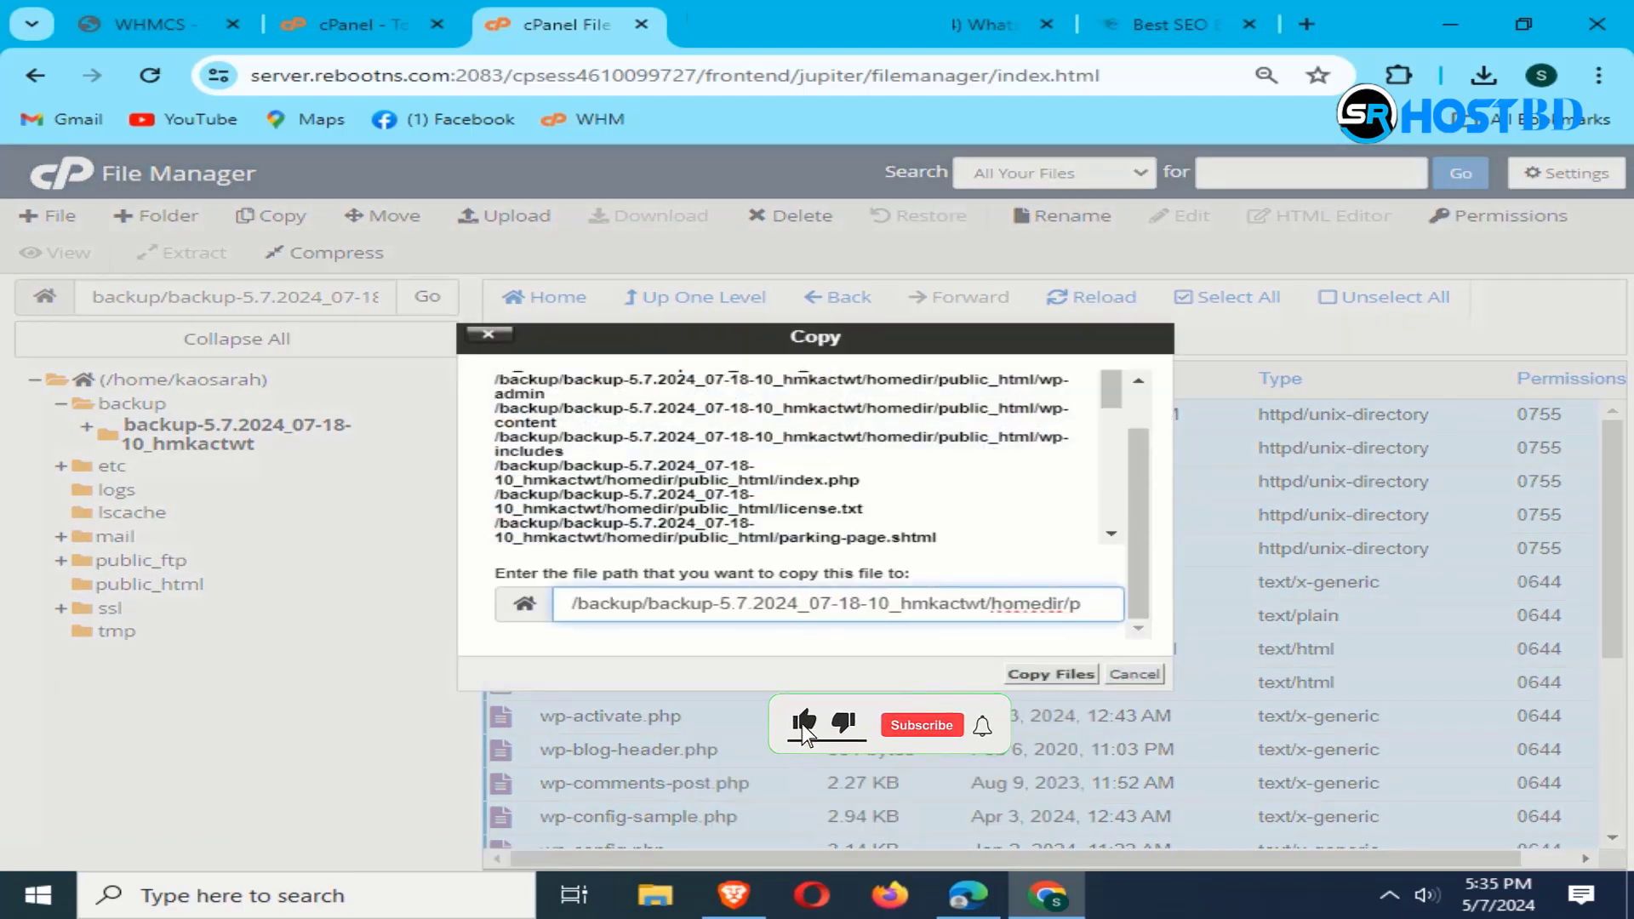
{"action": "key", "text": "BackSpace"}
{"action": "key", "text": "BackSpace"}
{"action": "key", "text": "BackSpace"}
{"action": "key", "text": "BackSpace"}
{"action": "key", "text": "BackSpace"}
{"action": "key", "text": "BackSpace"}
{"action": "key", "text": "BackSpace"}
{"action": "key", "text": "BackSpace"}
{"action": "key", "text": "BackSpace"}
{"action": "key", "text": "BackSpace"}
{"action": "key", "text": "BackSpace"}
{"action": "key", "text": "BackSpace"}
{"action": "key", "text": "BackSpace"}
{"action": "key", "text": "BackSpace"}
{"action": "key", "text": "BackSpace"}
{"action": "key", "text": "BackSpace"}
{"action": "key", "text": "BackSpace"}
{"action": "key", "text": "BackSpace"}
{"action": "key", "text": "BackSpace"}
{"action": "key", "text": "BackSpace"}
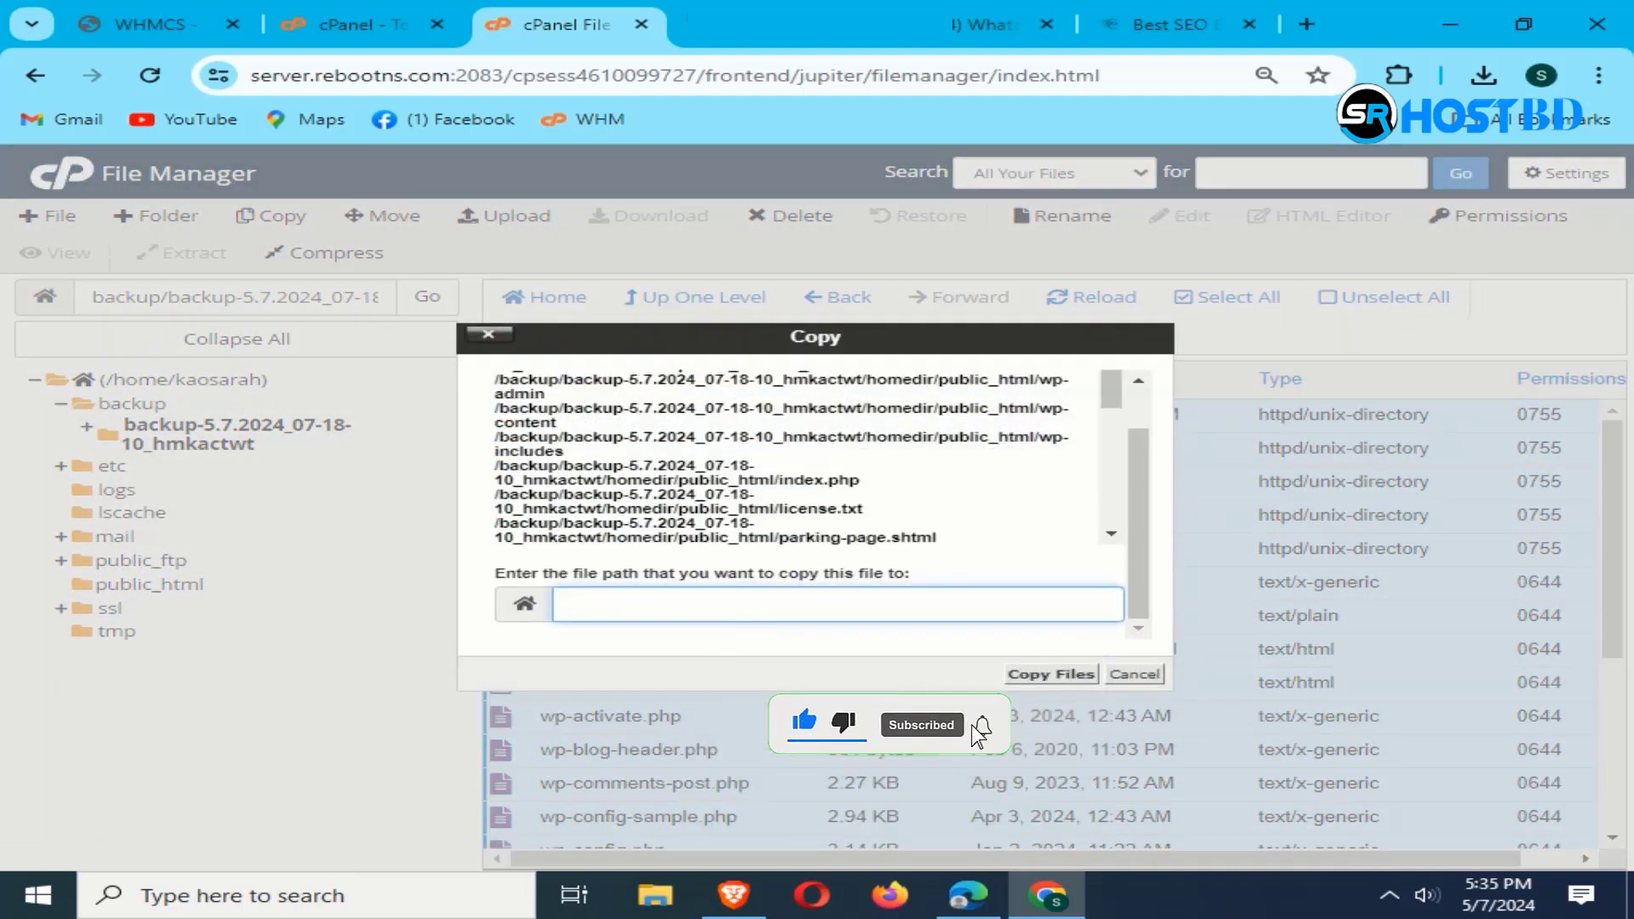
{"action": "key", "text": "Down"}
{"action": "key", "text": "Return"}
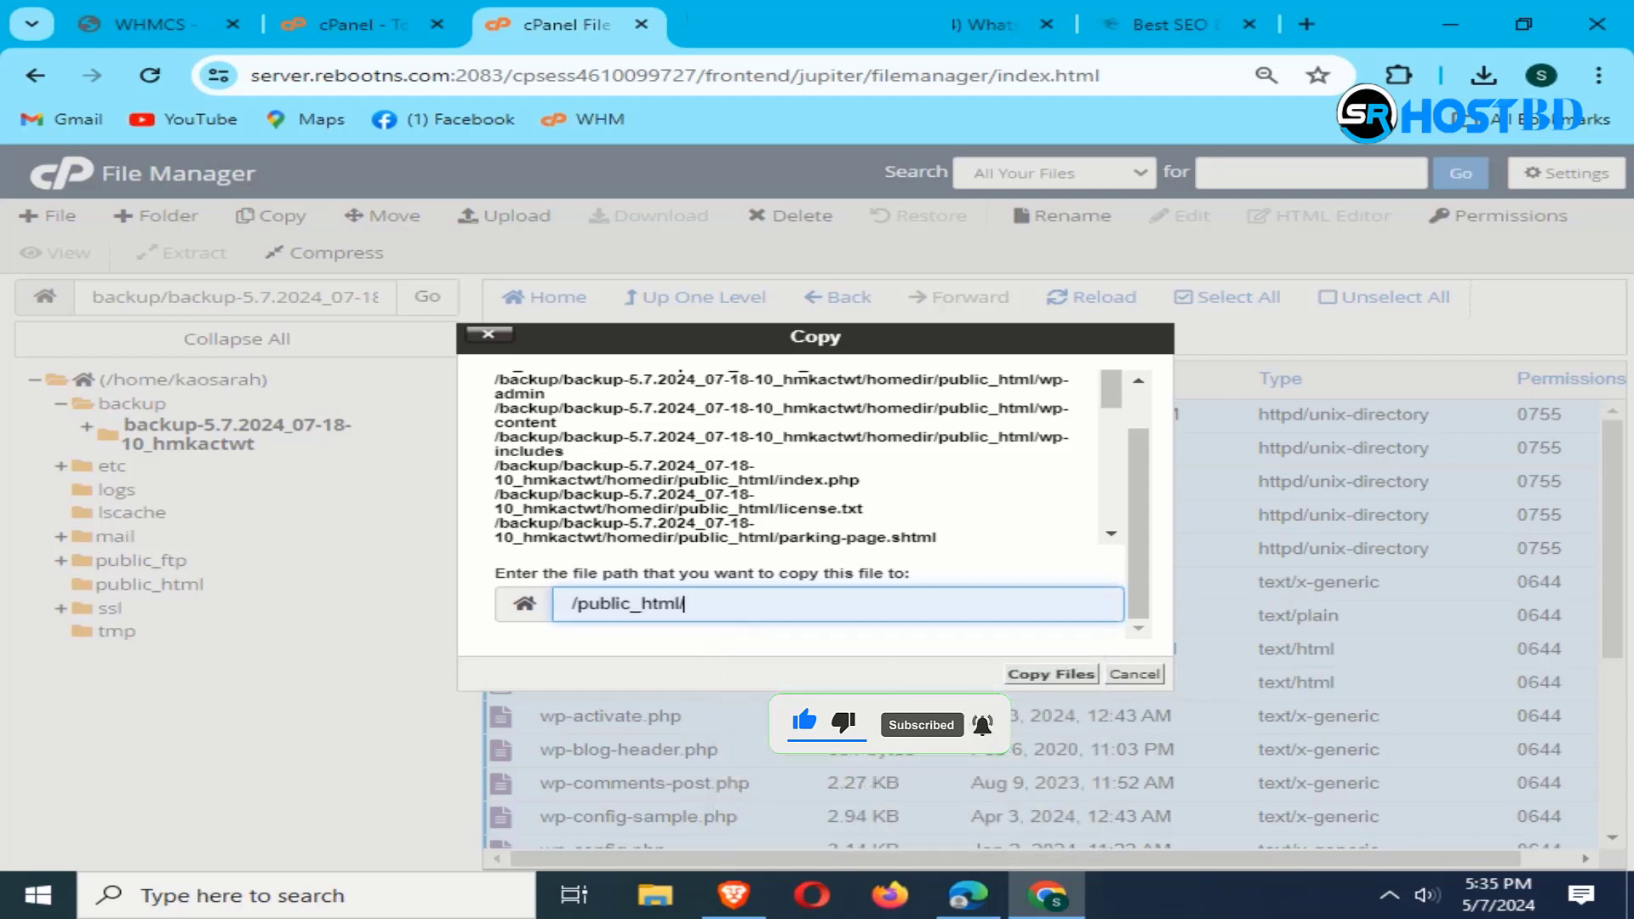
{"action": "left_click", "coordinate": [1052, 674]}
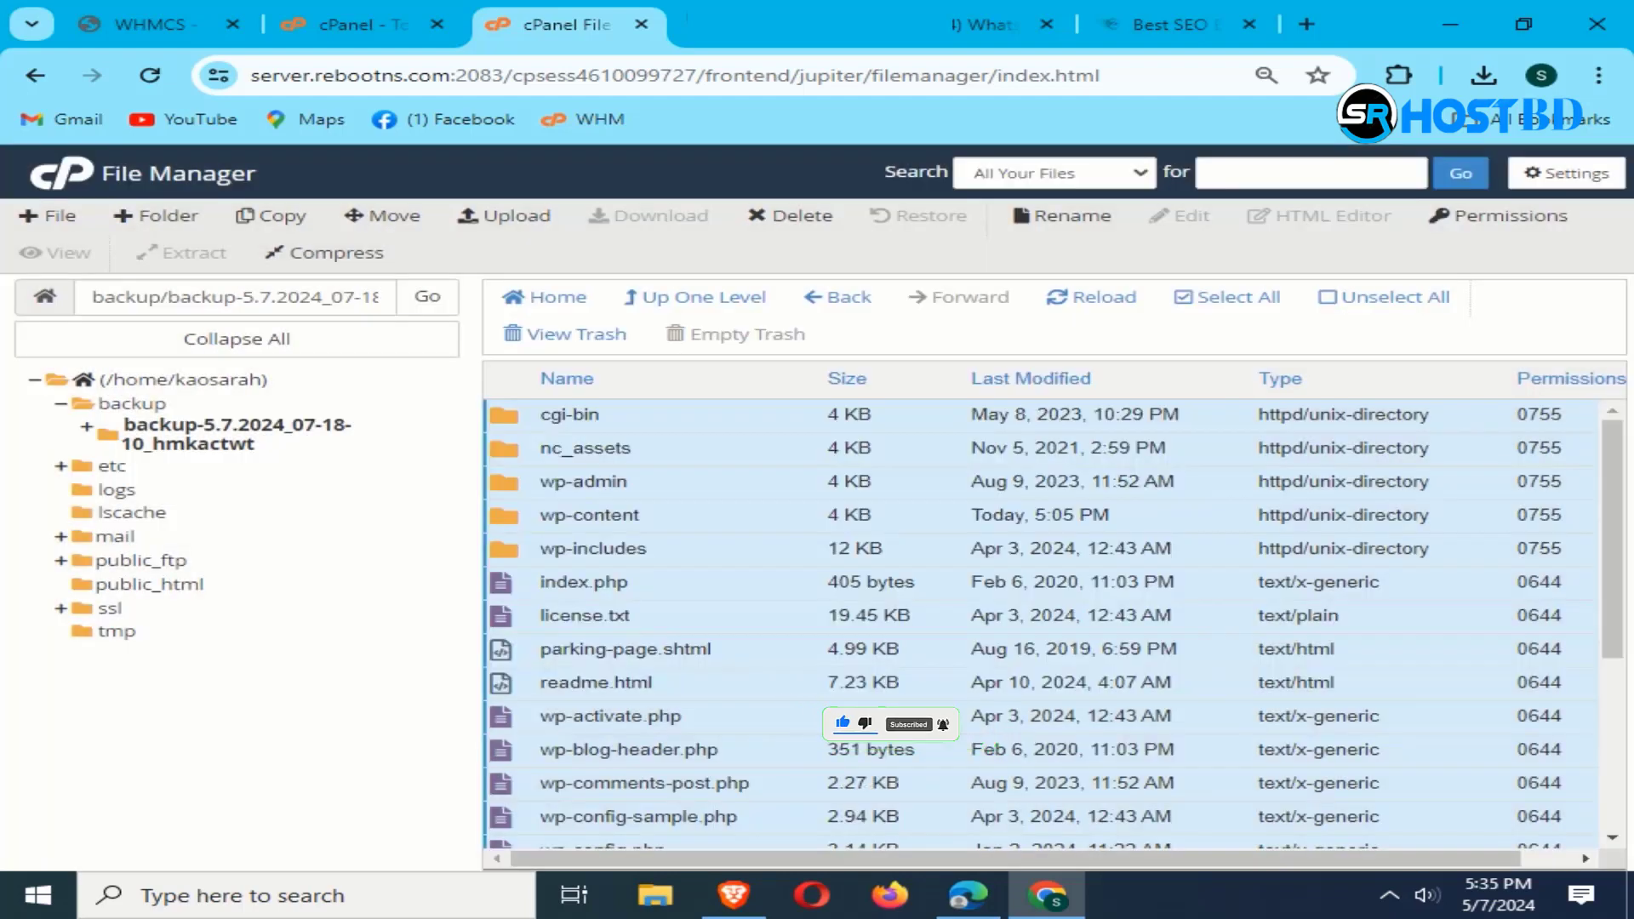
Step: Reload File Manager and check the copied WordPress files in the account's main public_html folder
{"action": "left_click", "coordinate": [149, 583]}
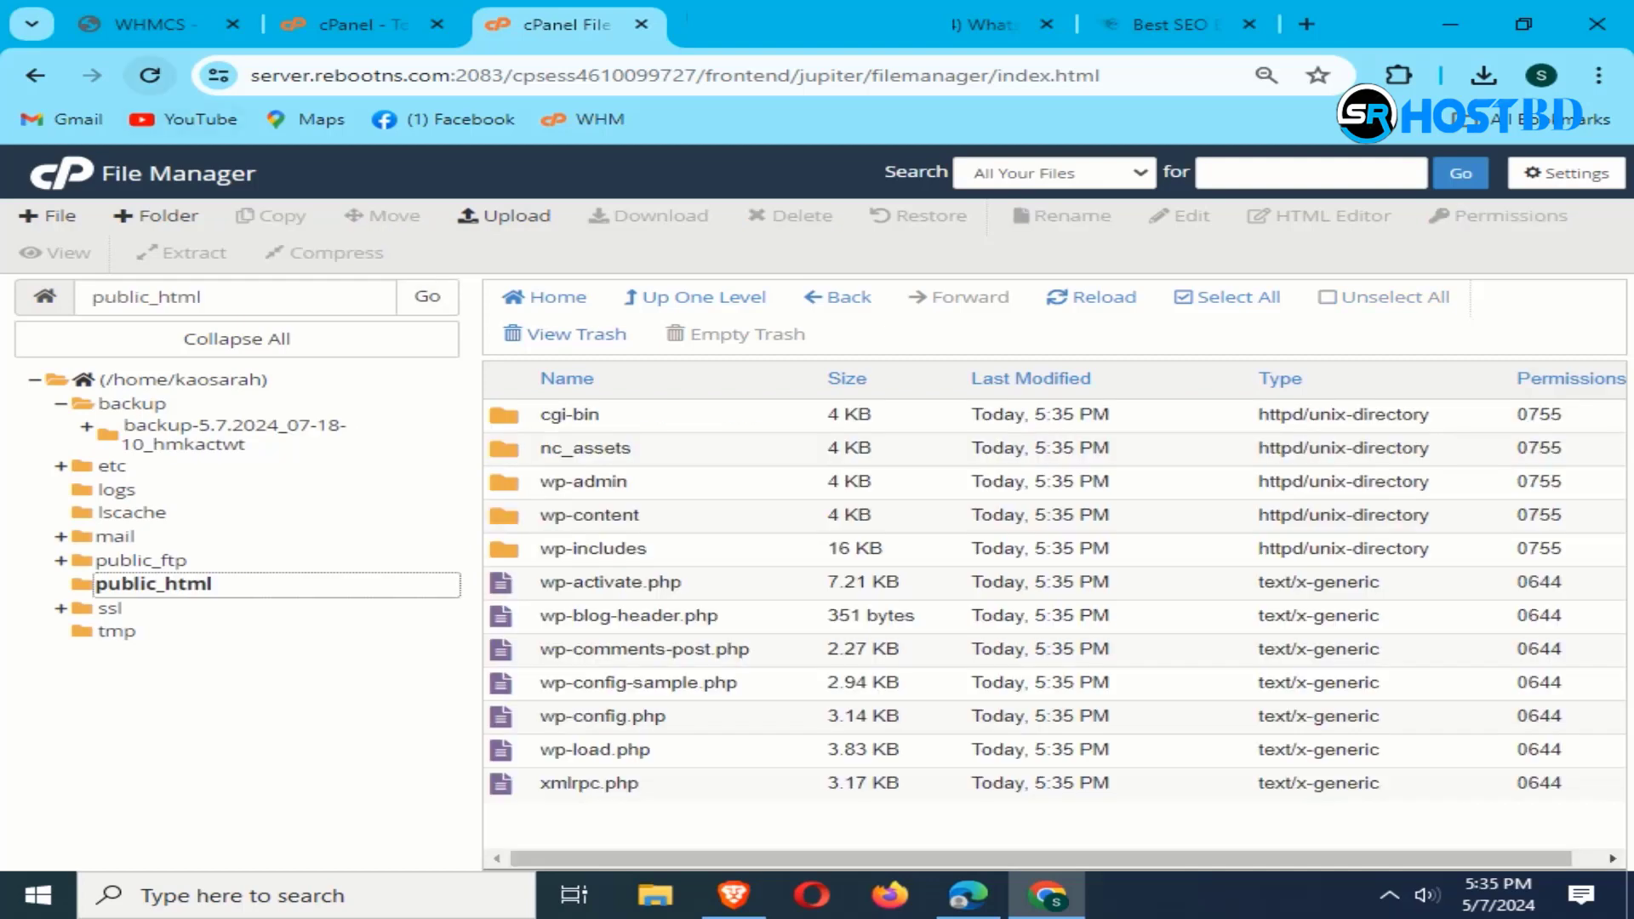
{"action": "left_click", "coordinate": [150, 75]}
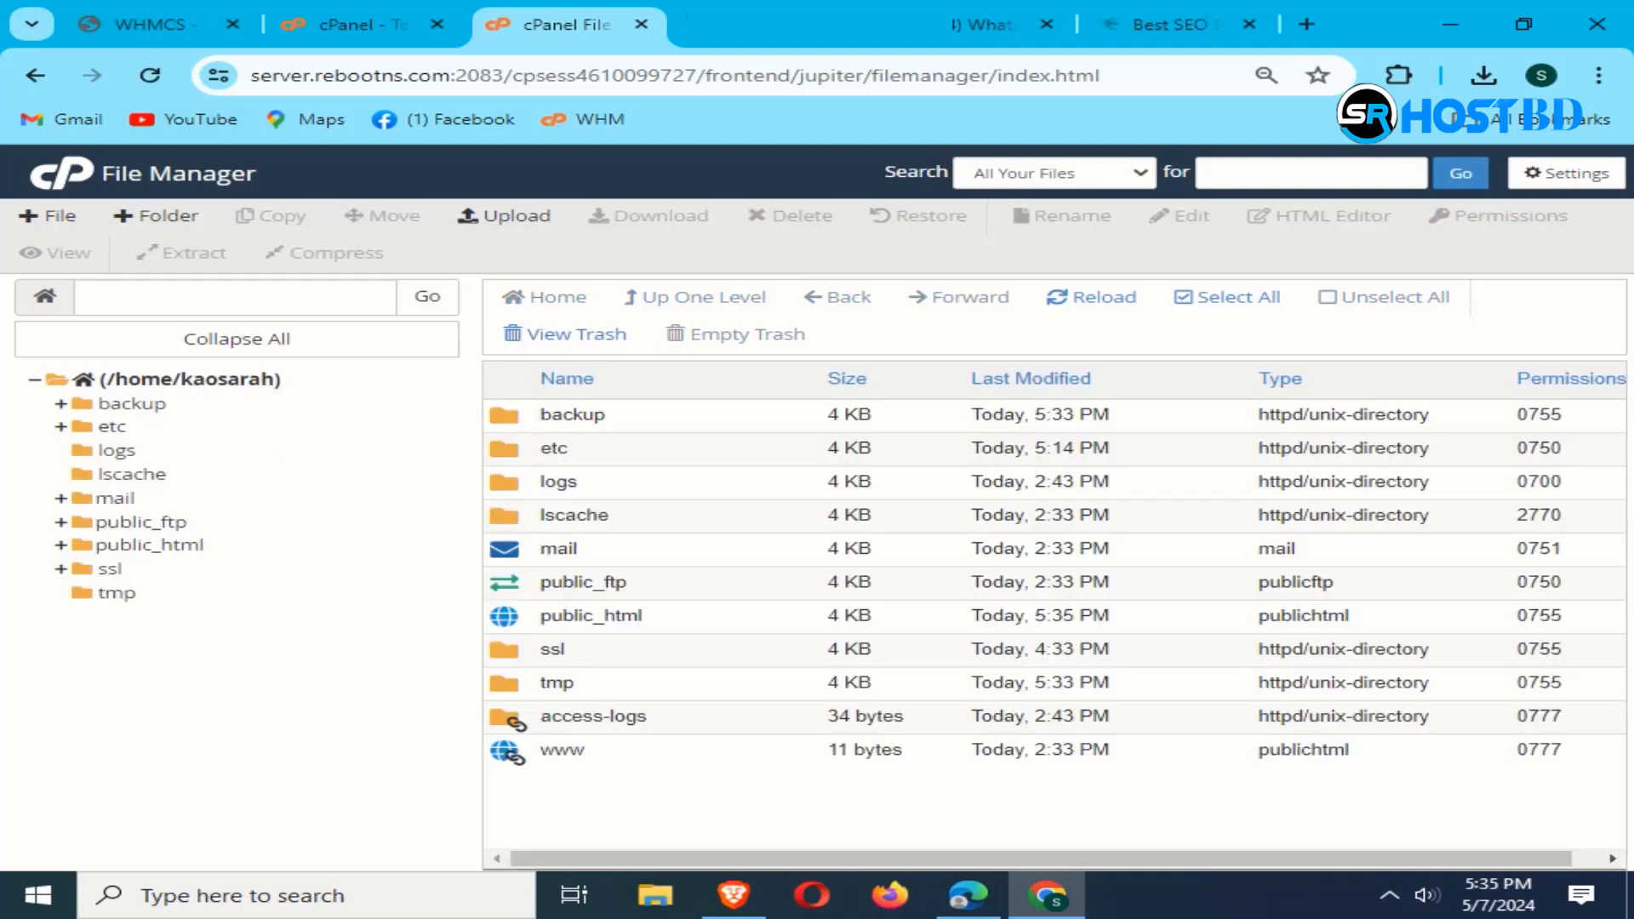
{"action": "left_click", "coordinate": [149, 546]}
{"action": "scroll", "coordinate": [1040, 623], "scroll_direction": "down", "scroll_amount": 4}
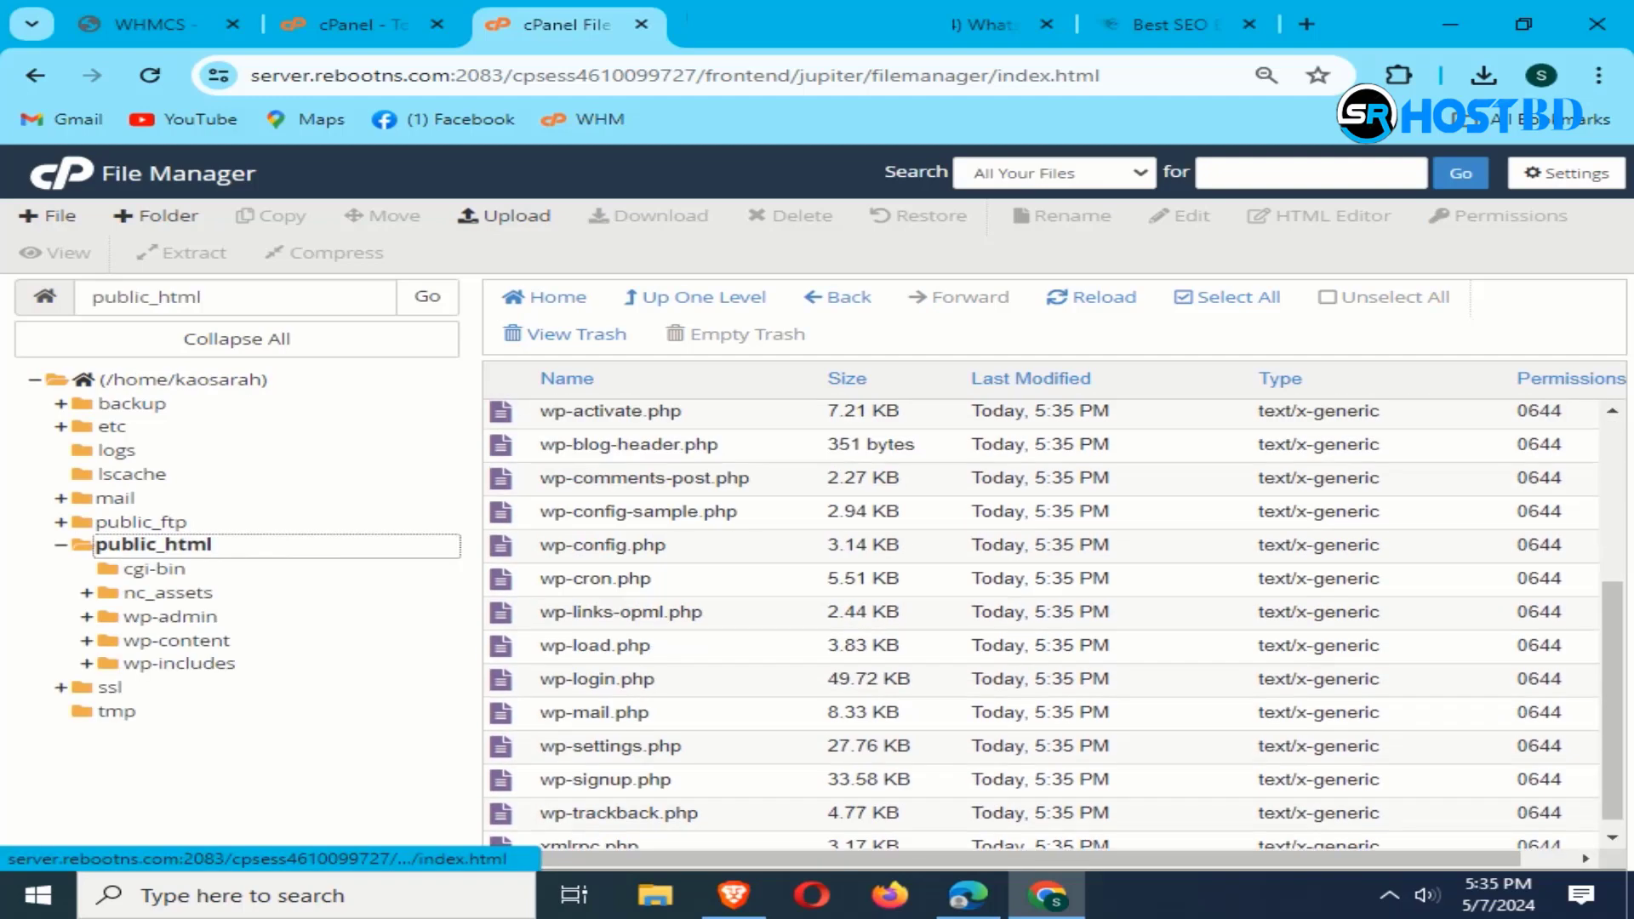
{"action": "scroll", "coordinate": [1040, 622], "scroll_direction": "up", "scroll_amount": 4}
{"action": "scroll", "coordinate": [1040, 623], "scroll_direction": "down", "scroll_amount": 3}
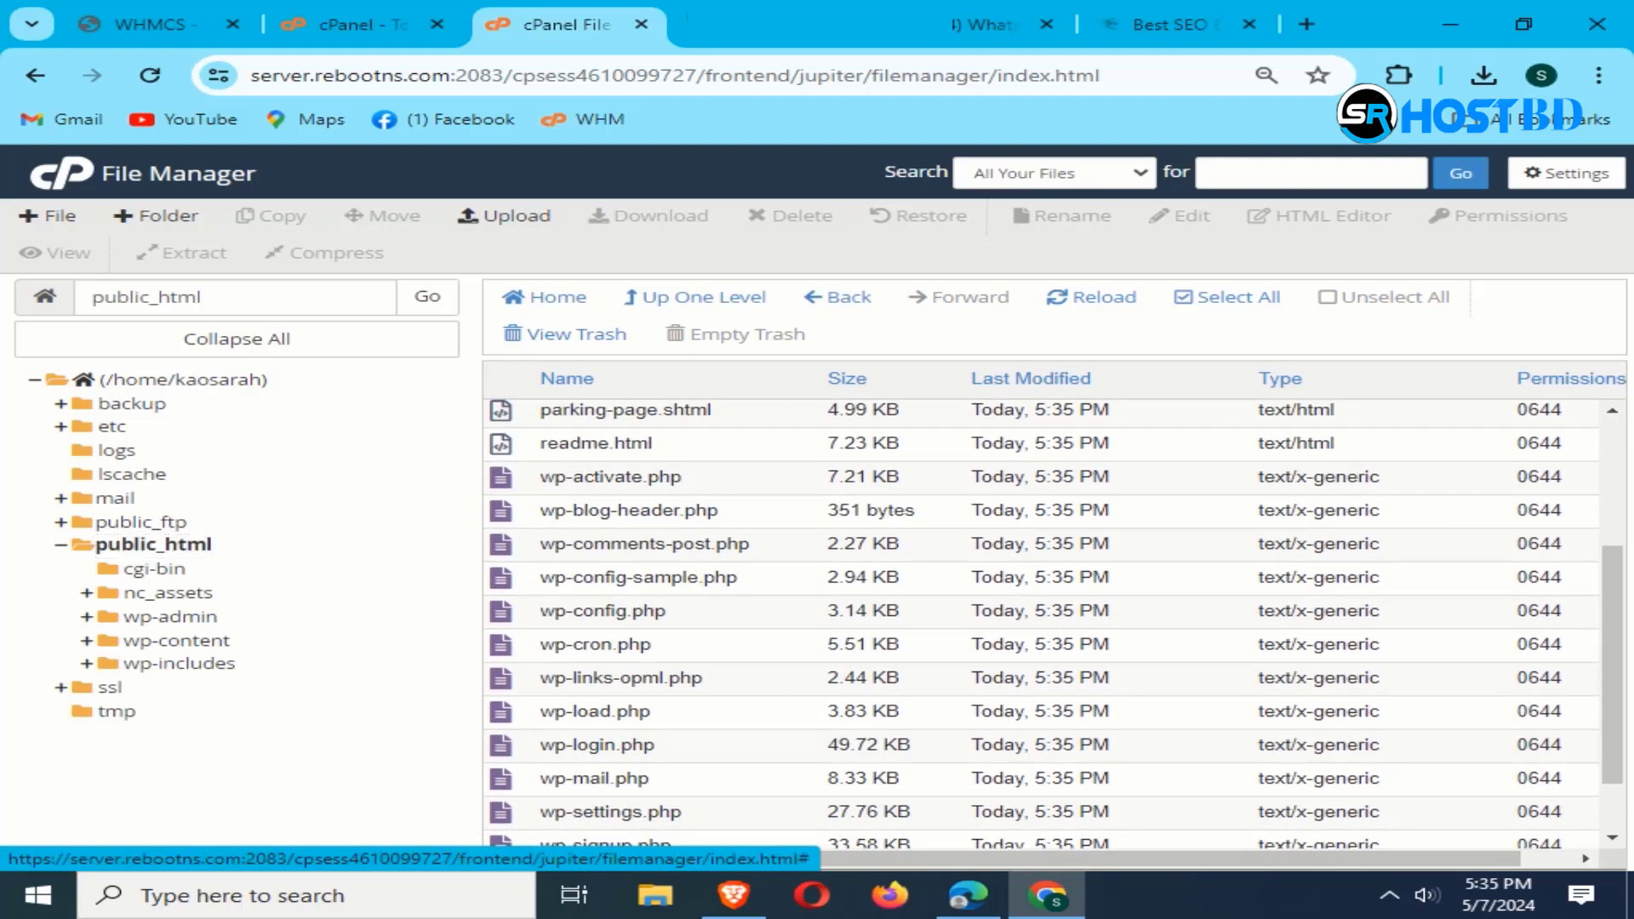
Step: Open wp-config.php from the main public_html folder in the code editor
{"action": "left_click", "coordinate": [655, 610]}
{"action": "right_click", "coordinate": [664, 610]}
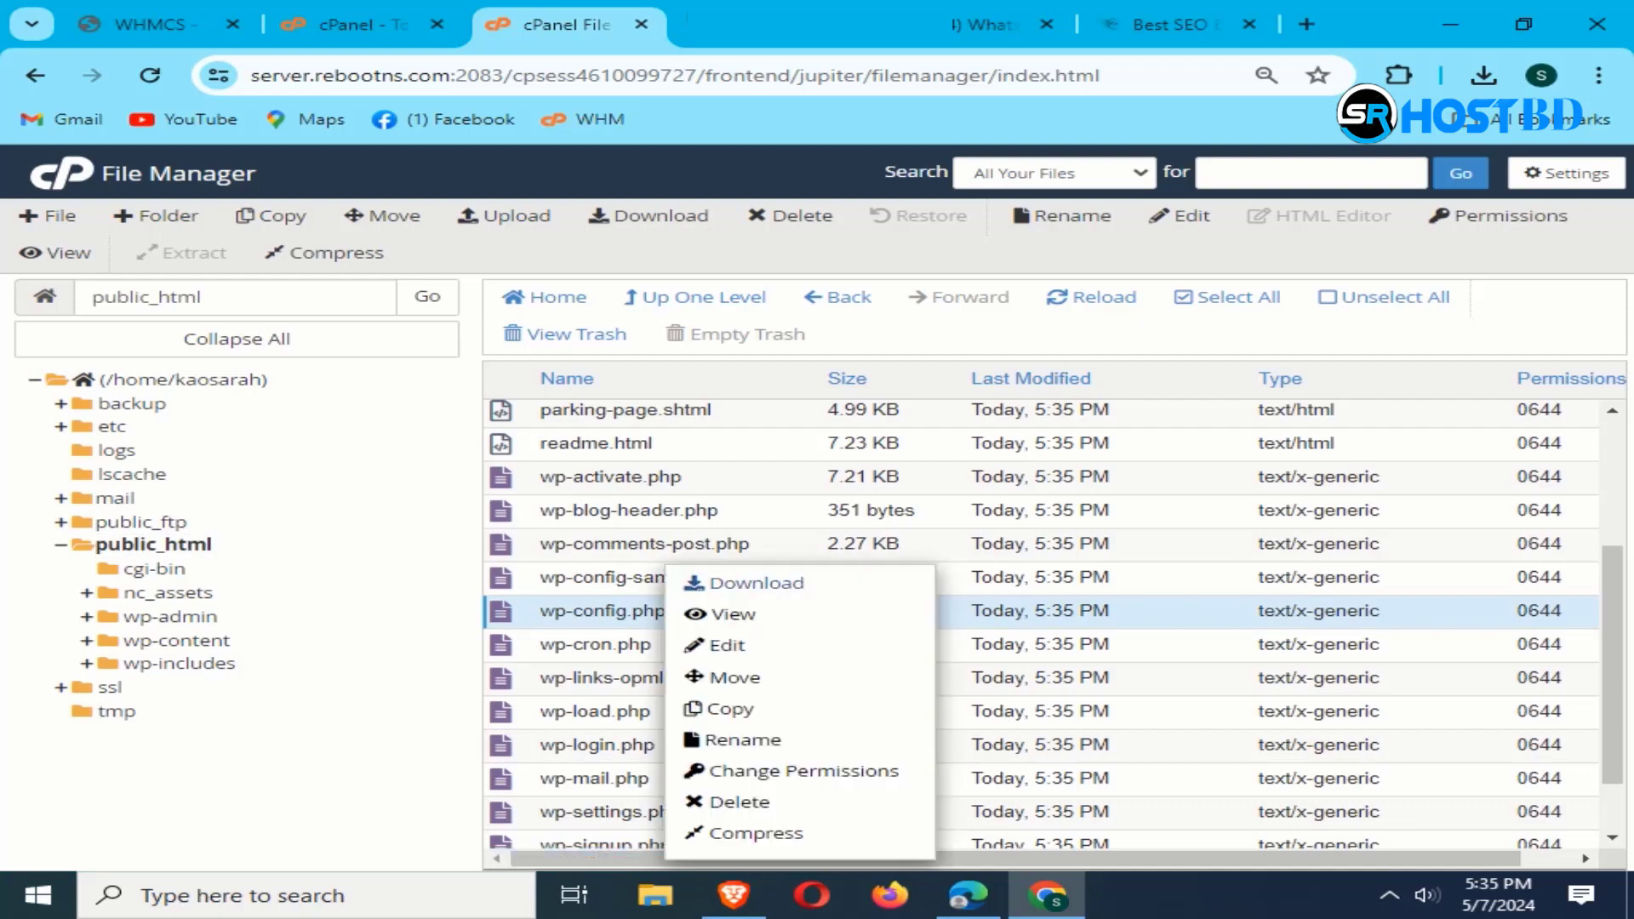
{"action": "left_click", "coordinate": [725, 645]}
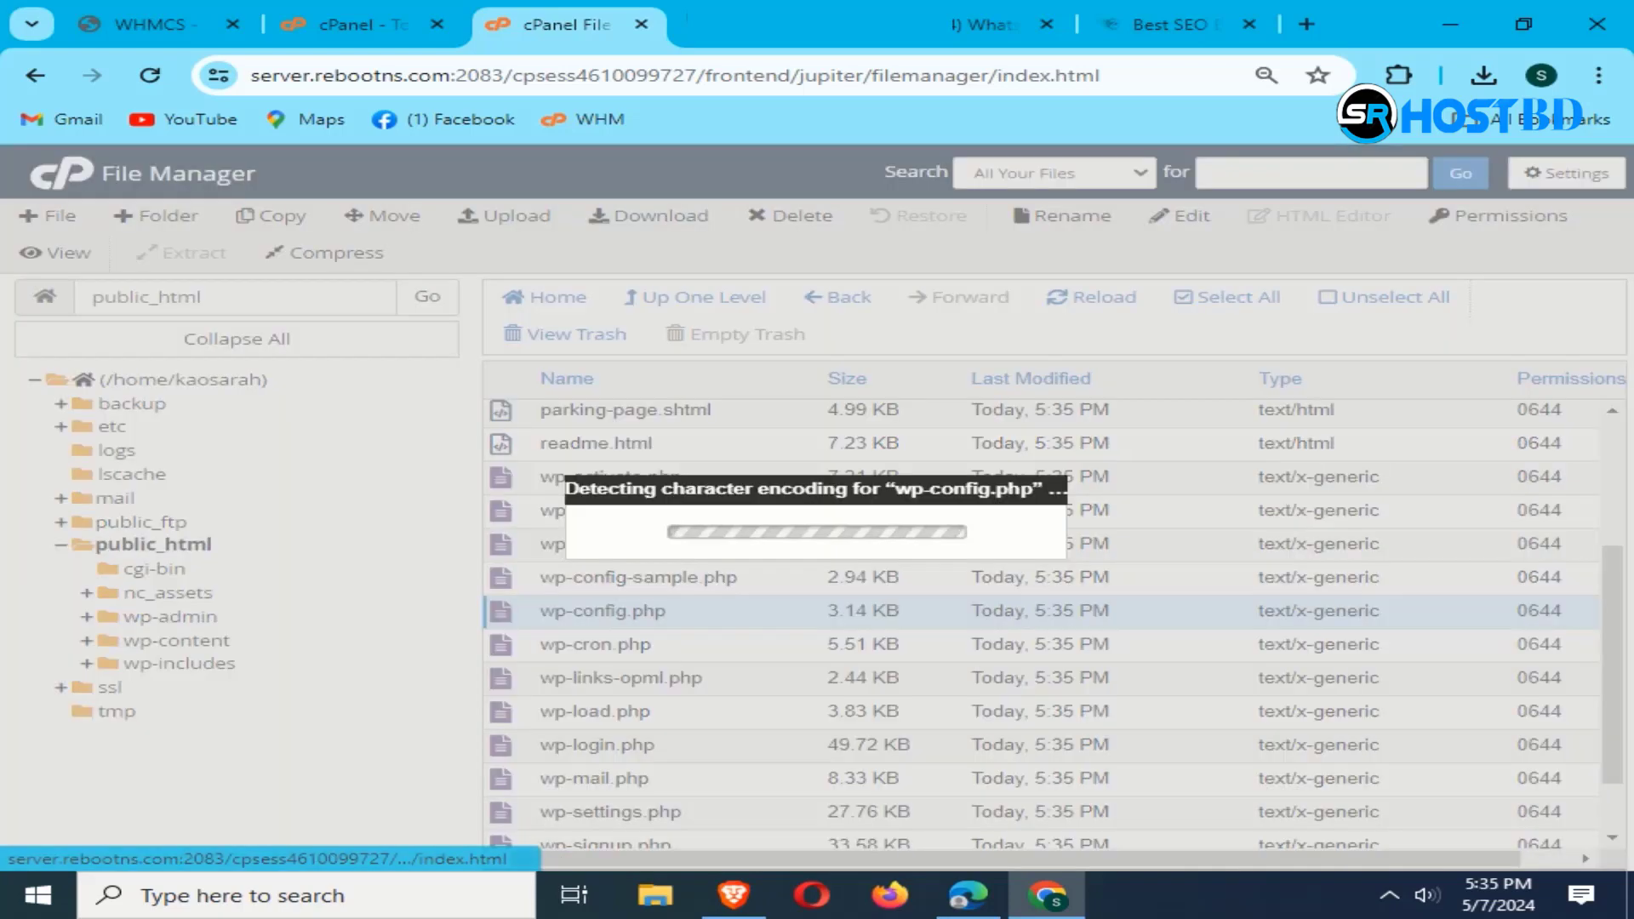
{"action": "left_click", "coordinate": [1078, 674]}
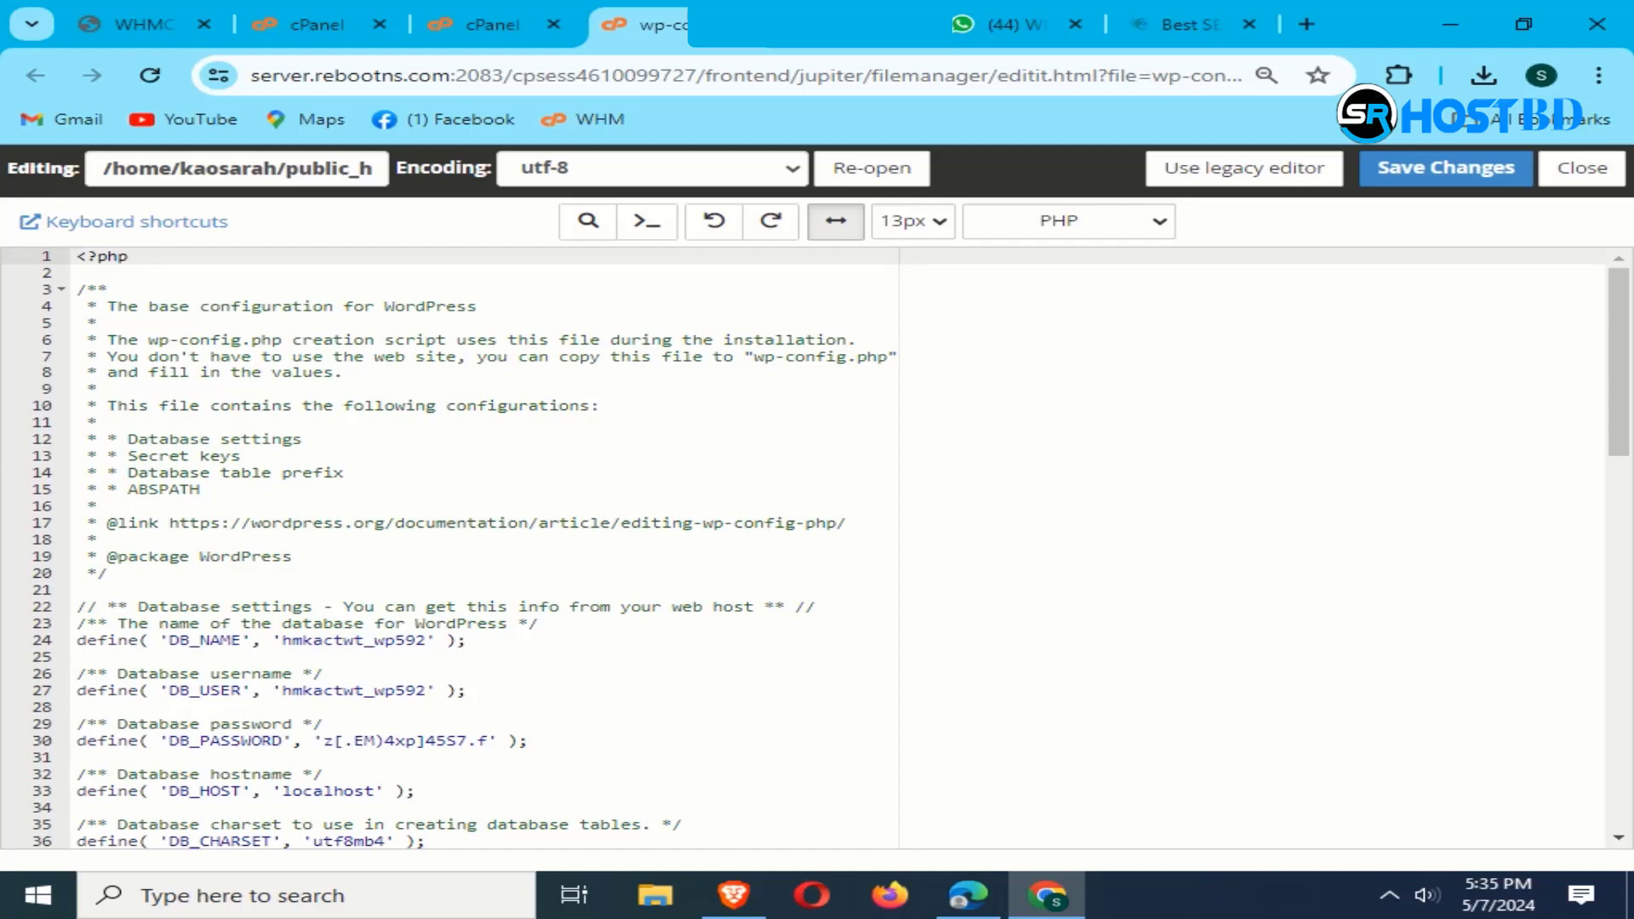
Step: Return to the extracted backup in the other File Manager window and open its mysql folder
{"action": "key", "text": "ctrl+shift+Tab"}
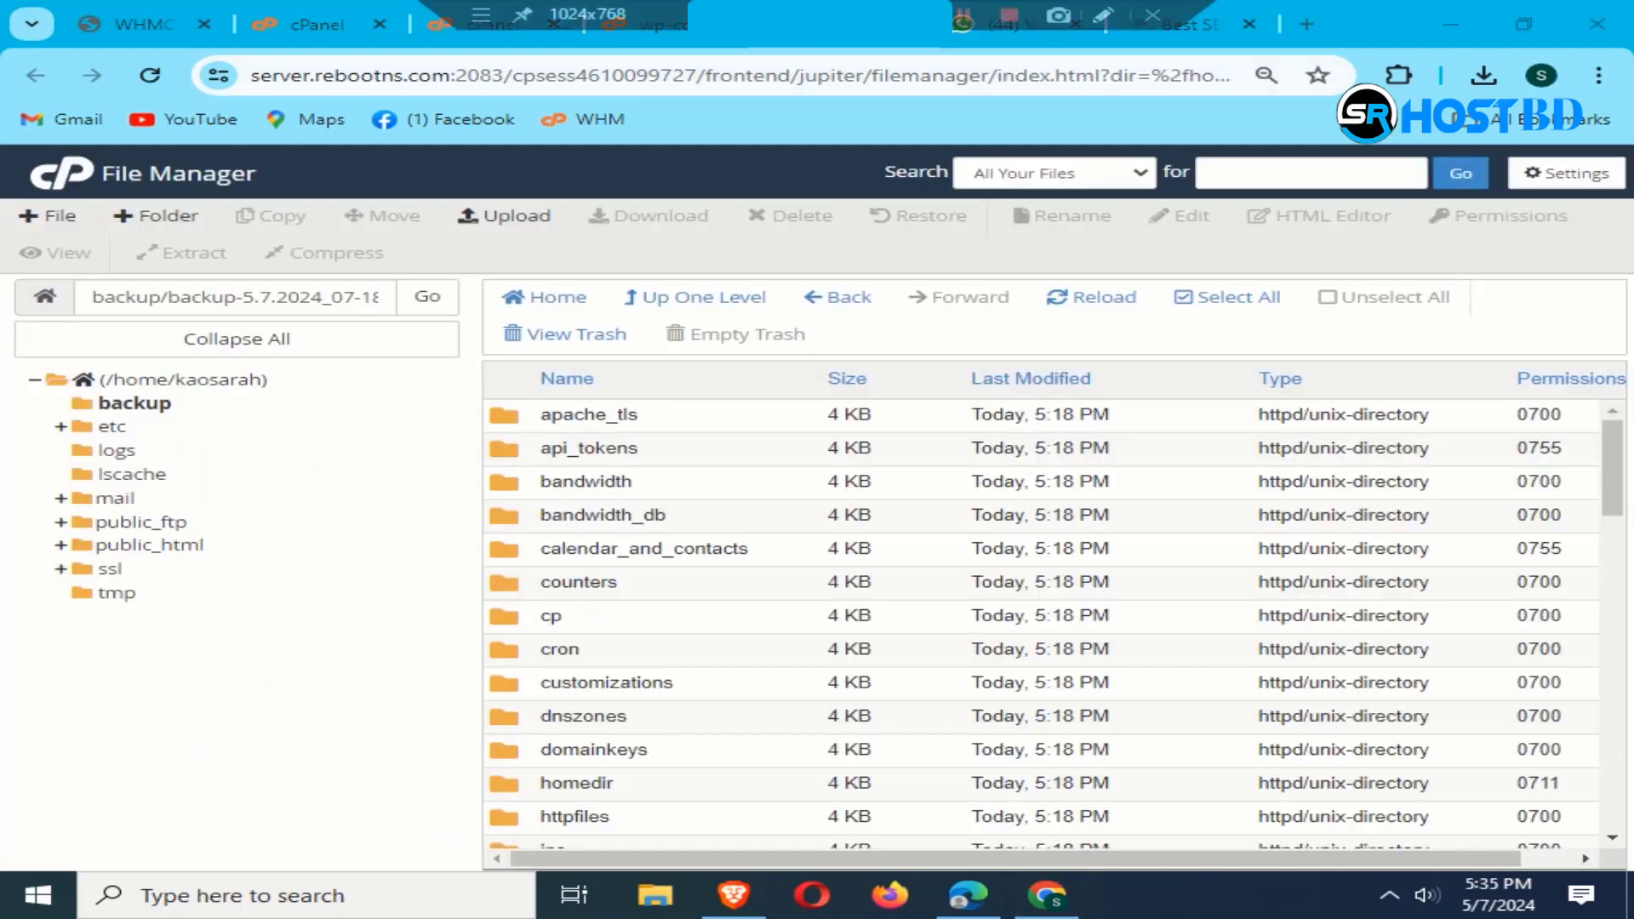
{"action": "left_click", "coordinate": [134, 403]}
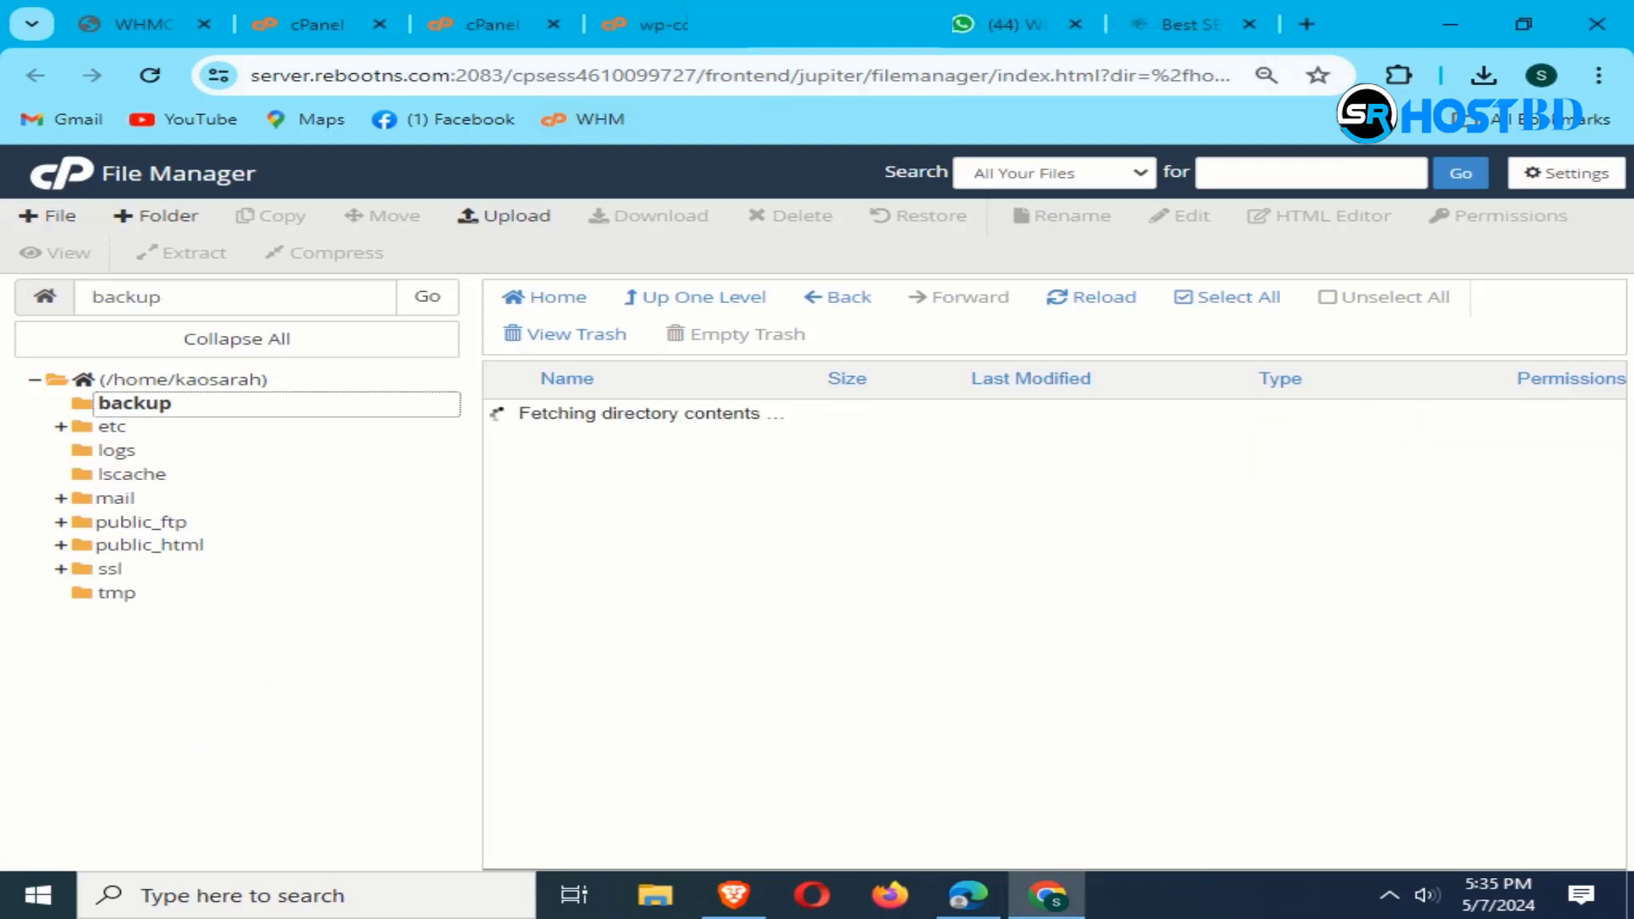
{"action": "double_click", "coordinate": [649, 423]}
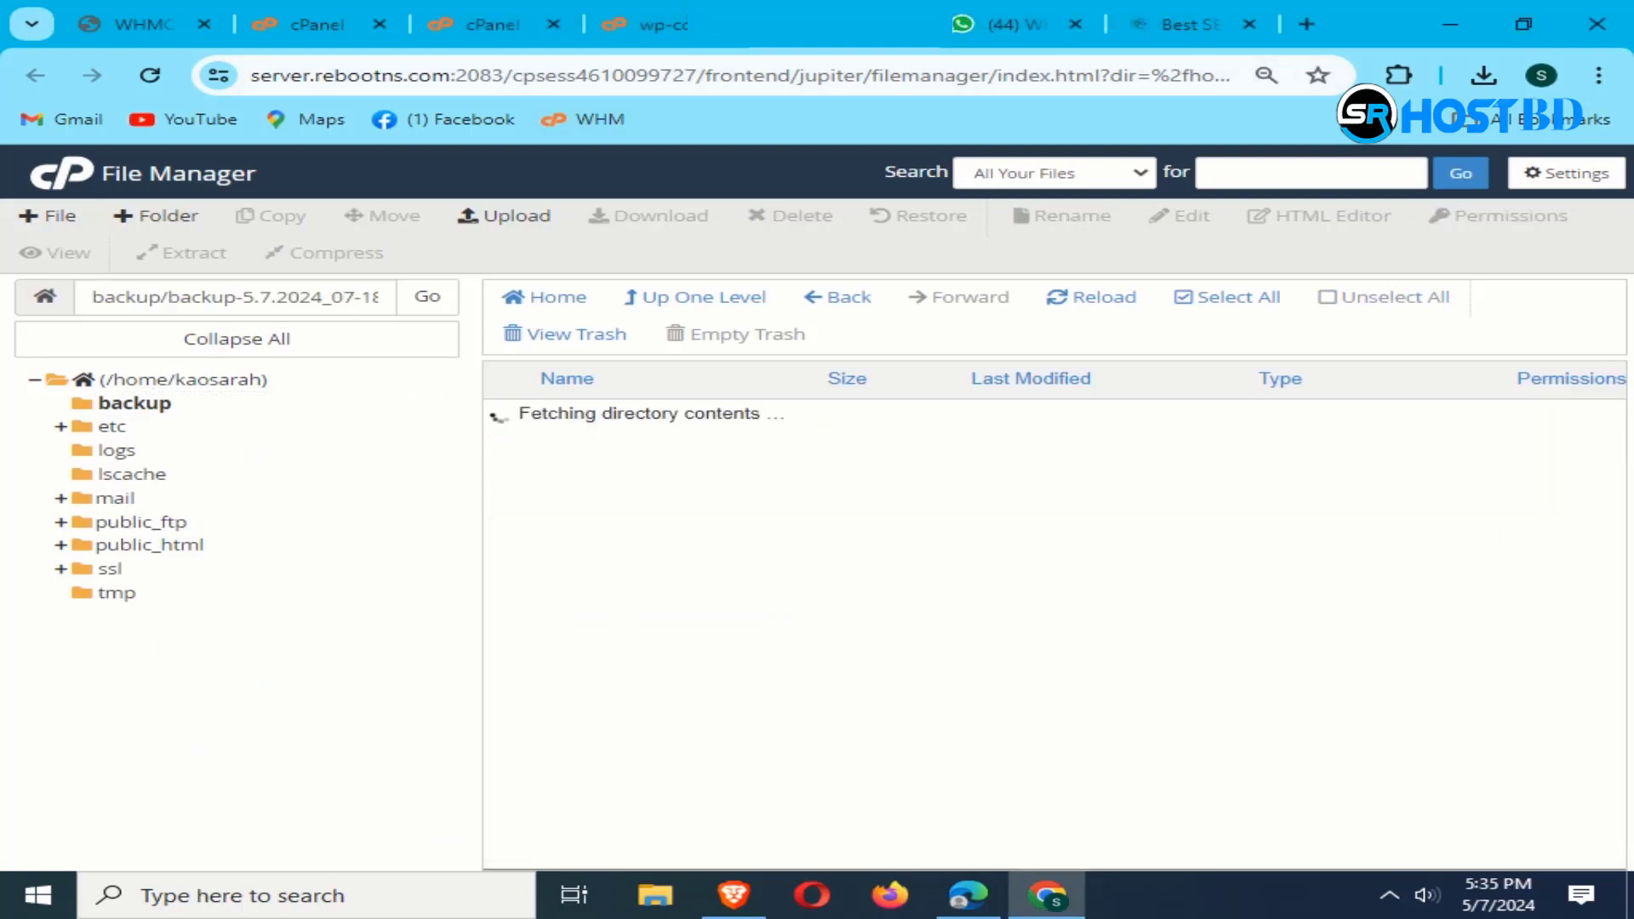
{"action": "scroll", "coordinate": [1054, 621], "scroll_direction": "down", "scroll_amount": 2}
{"action": "scroll", "coordinate": [1053, 624], "scroll_direction": "down", "scroll_amount": 7}
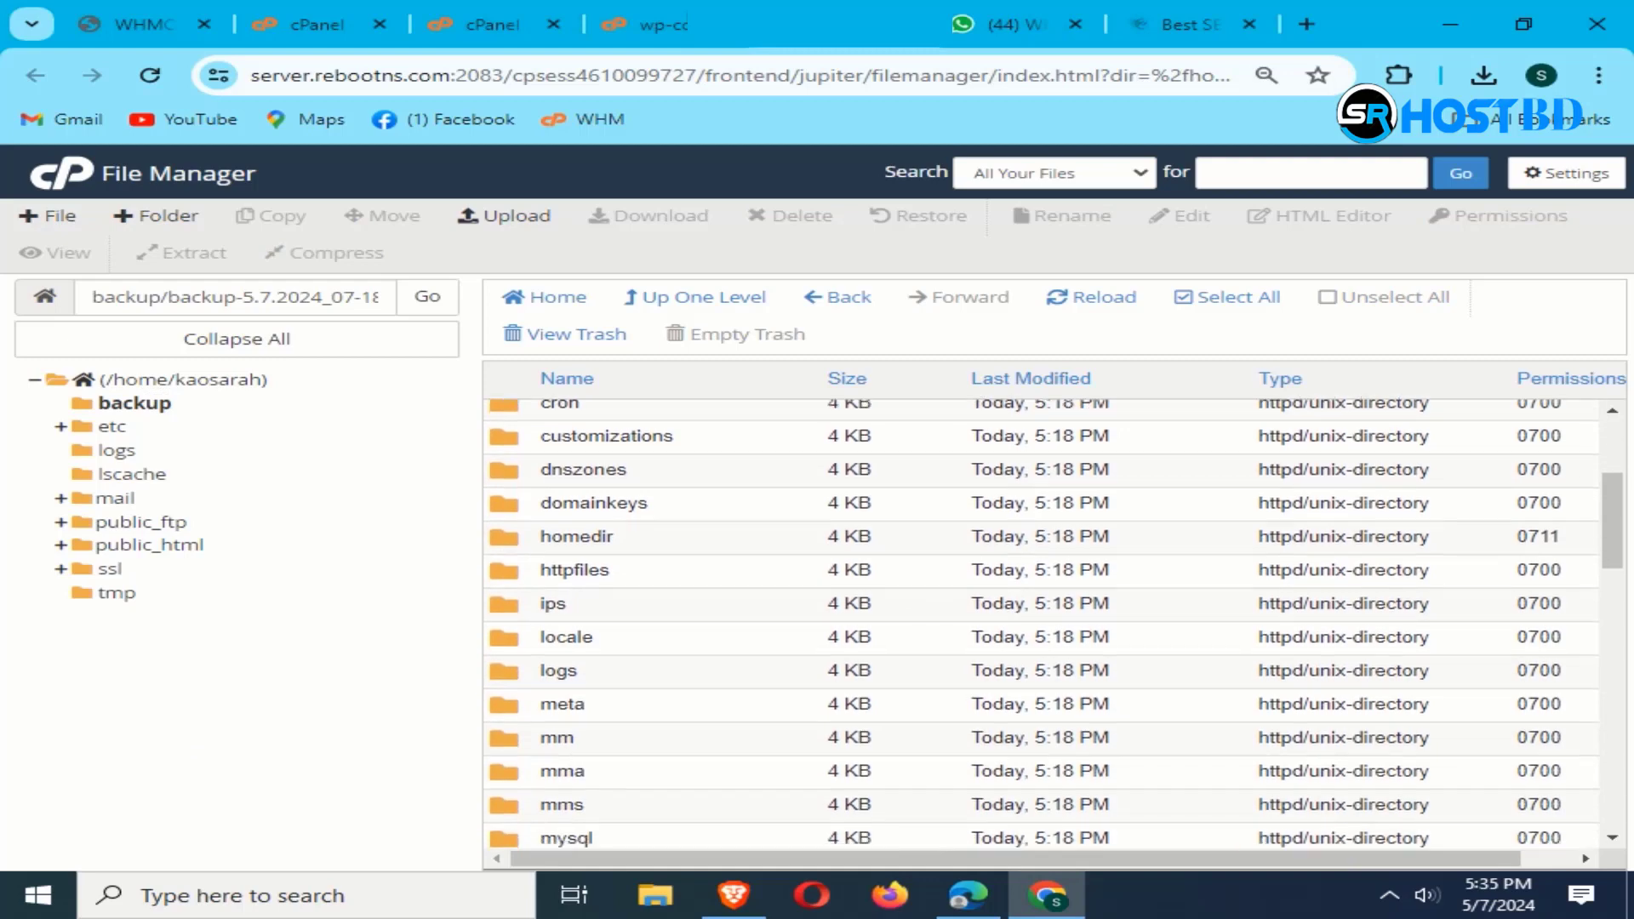
{"action": "scroll", "coordinate": [1054, 623], "scroll_direction": "down", "scroll_amount": 1}
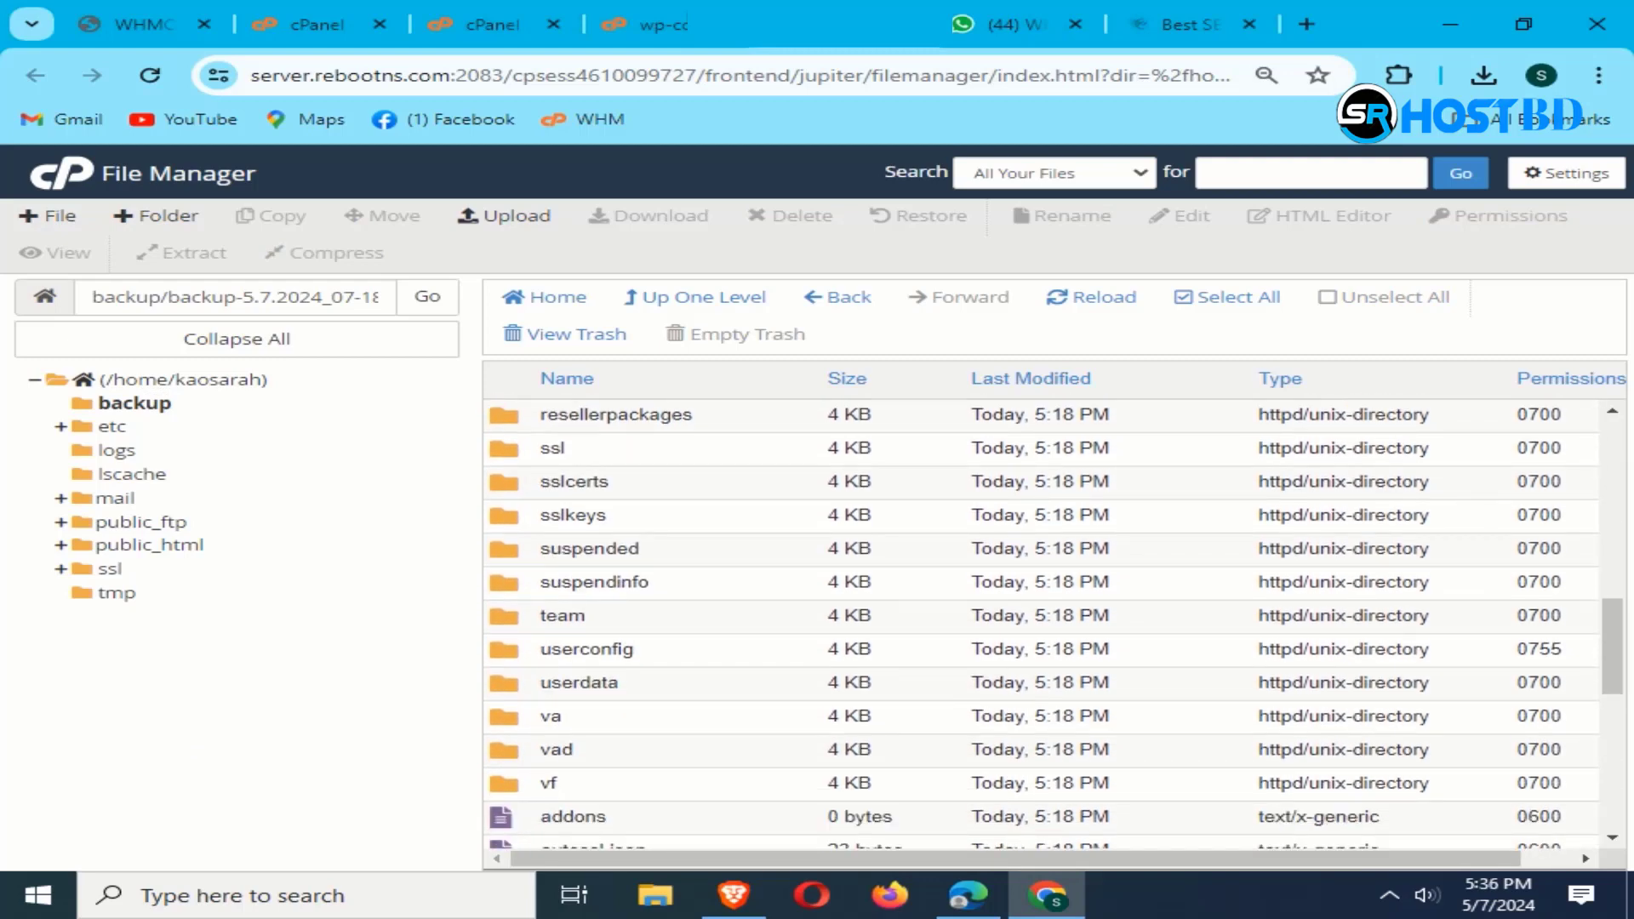
{"action": "scroll", "coordinate": [1054, 624], "scroll_direction": "down", "scroll_amount": 6}
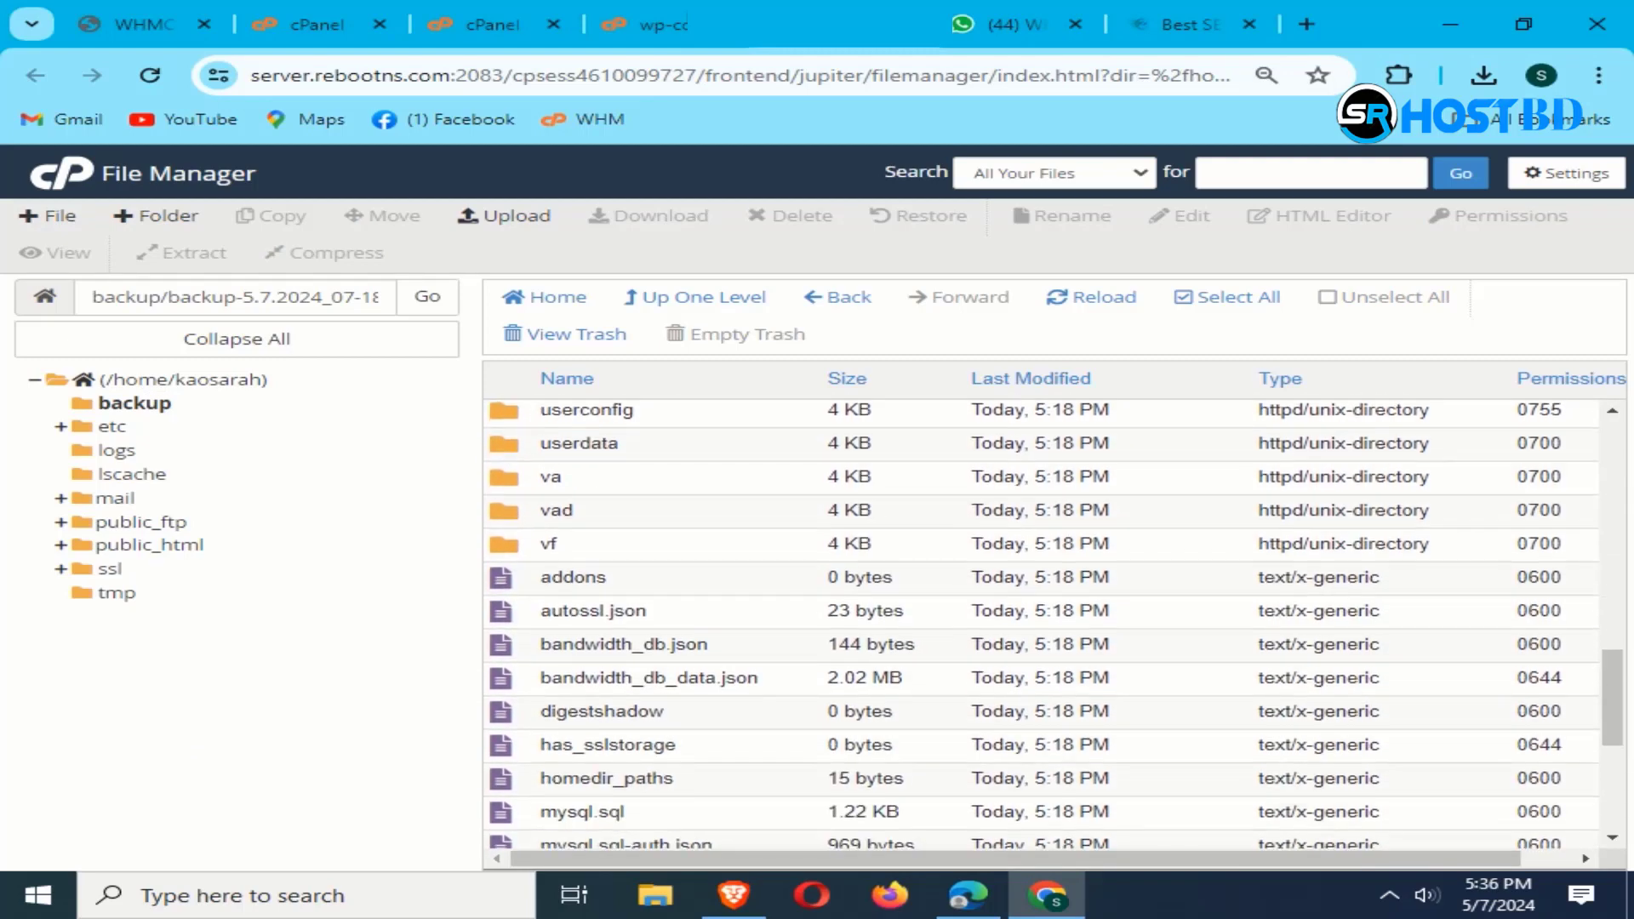
{"action": "scroll", "coordinate": [1054, 624], "scroll_direction": "up", "scroll_amount": 10}
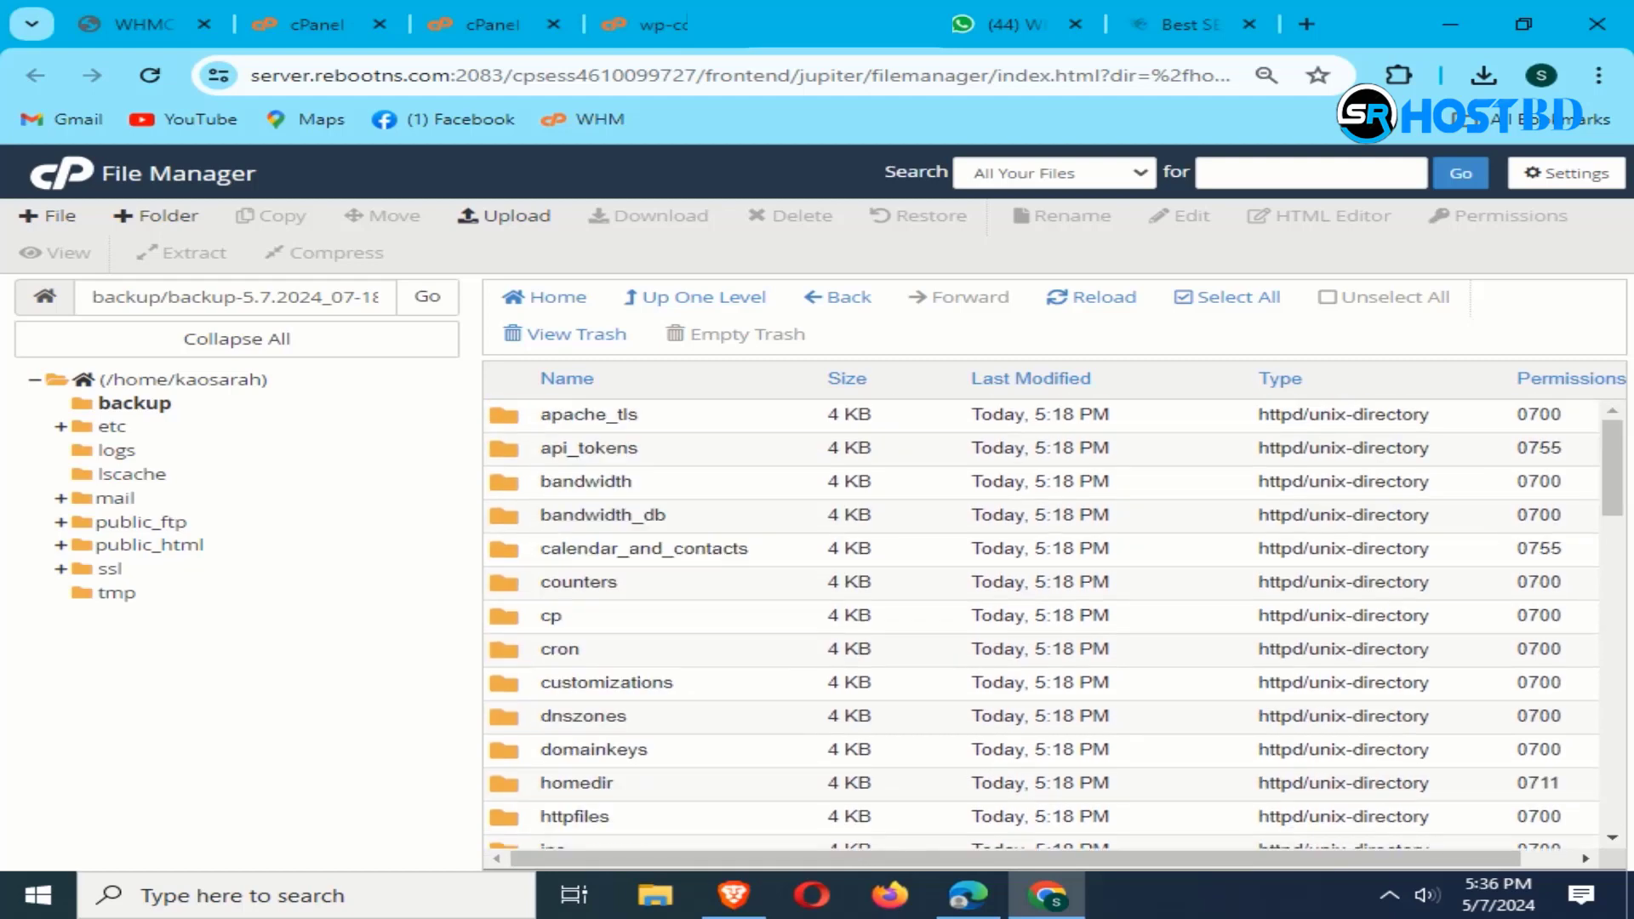
{"action": "scroll", "coordinate": [1053, 624], "scroll_direction": "down", "scroll_amount": 3}
{"action": "scroll", "coordinate": [1054, 623], "scroll_direction": "down", "scroll_amount": 2}
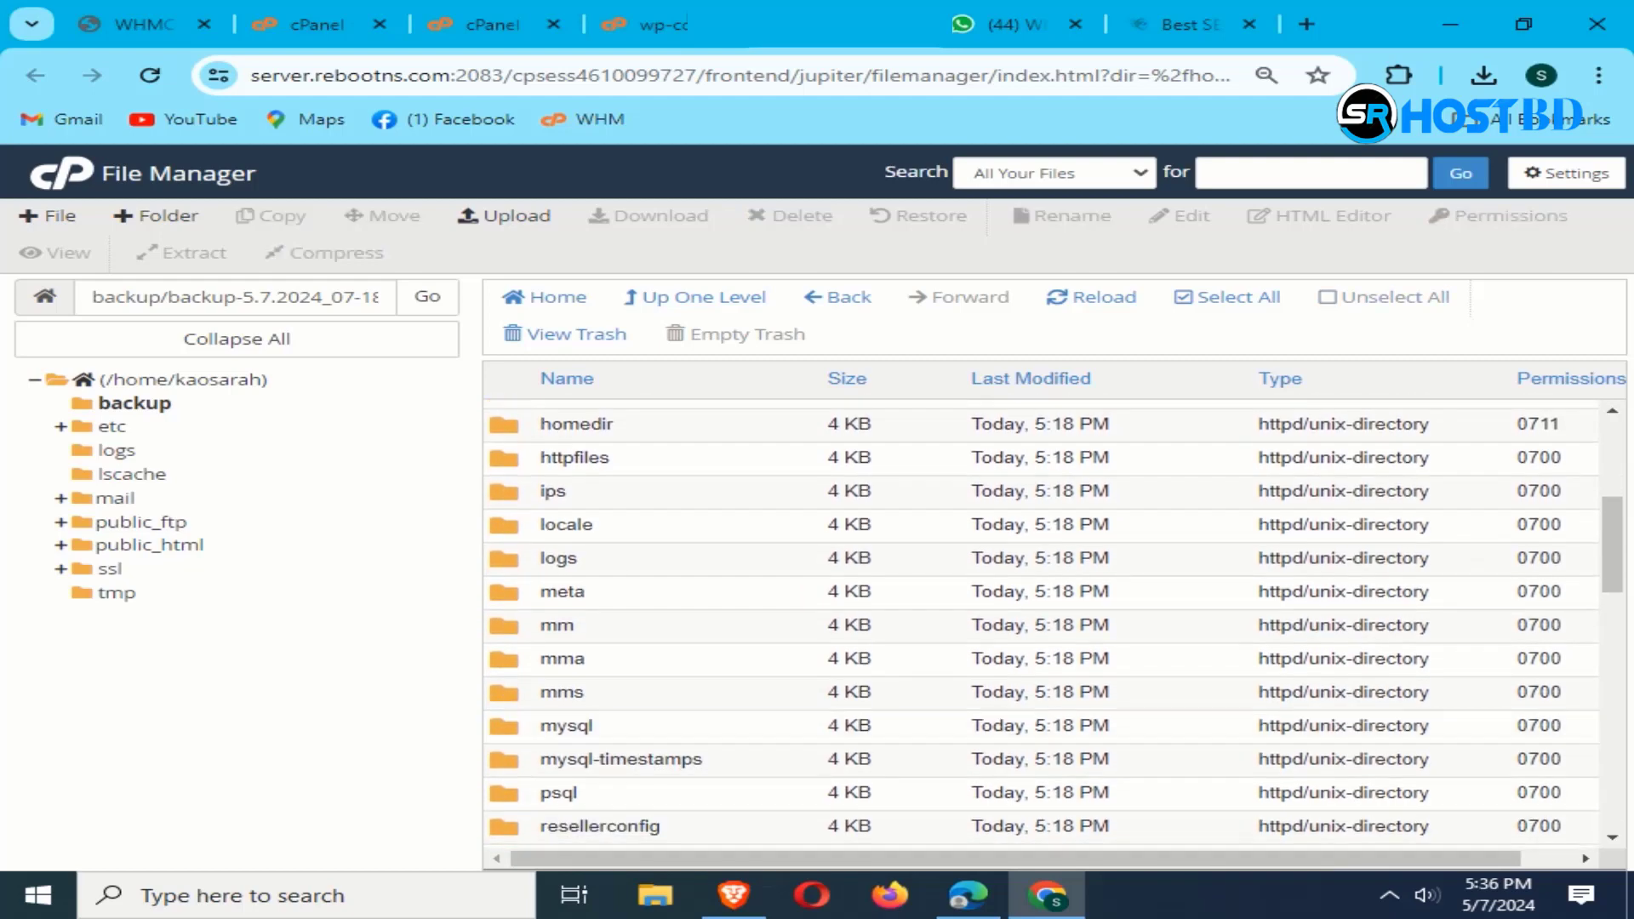
{"action": "double_click", "coordinate": [566, 725]}
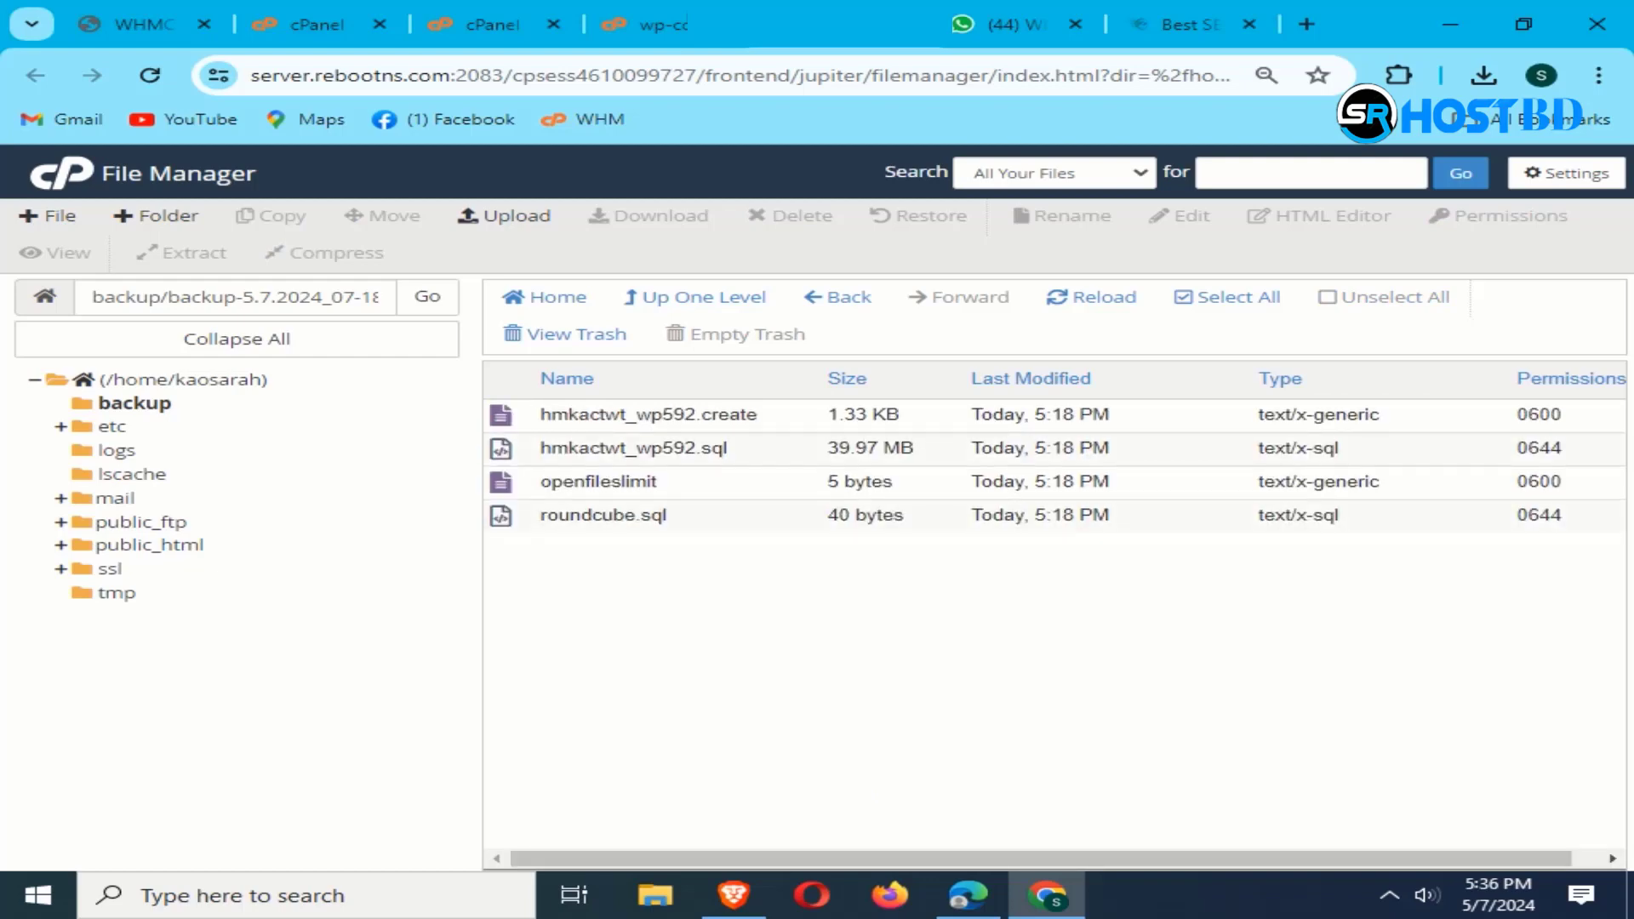
Step: Download the database dump hmkactwt_wp592.sql from the backup's mysql folder
{"action": "left_click", "coordinate": [639, 448]}
{"action": "right_click", "coordinate": [639, 449]}
{"action": "left_click", "coordinate": [728, 467]}
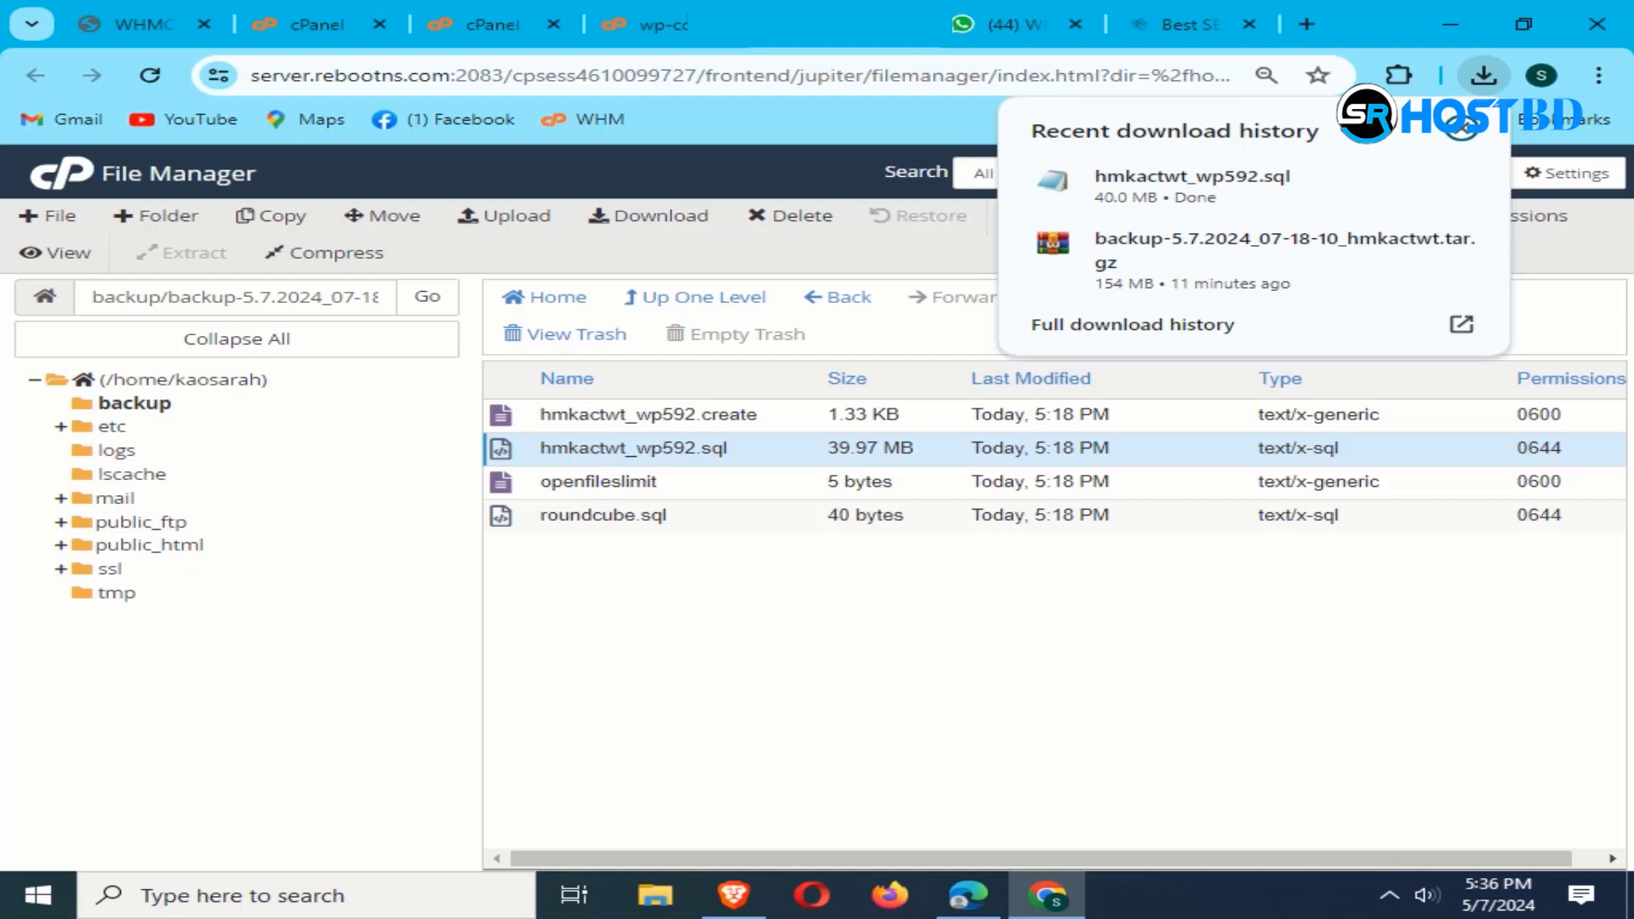
Step: Show the downloaded hmkactwt_wp592.sql in its local folder and open it with Notepad++
{"action": "mouse_move", "coordinate": [1255, 187]}
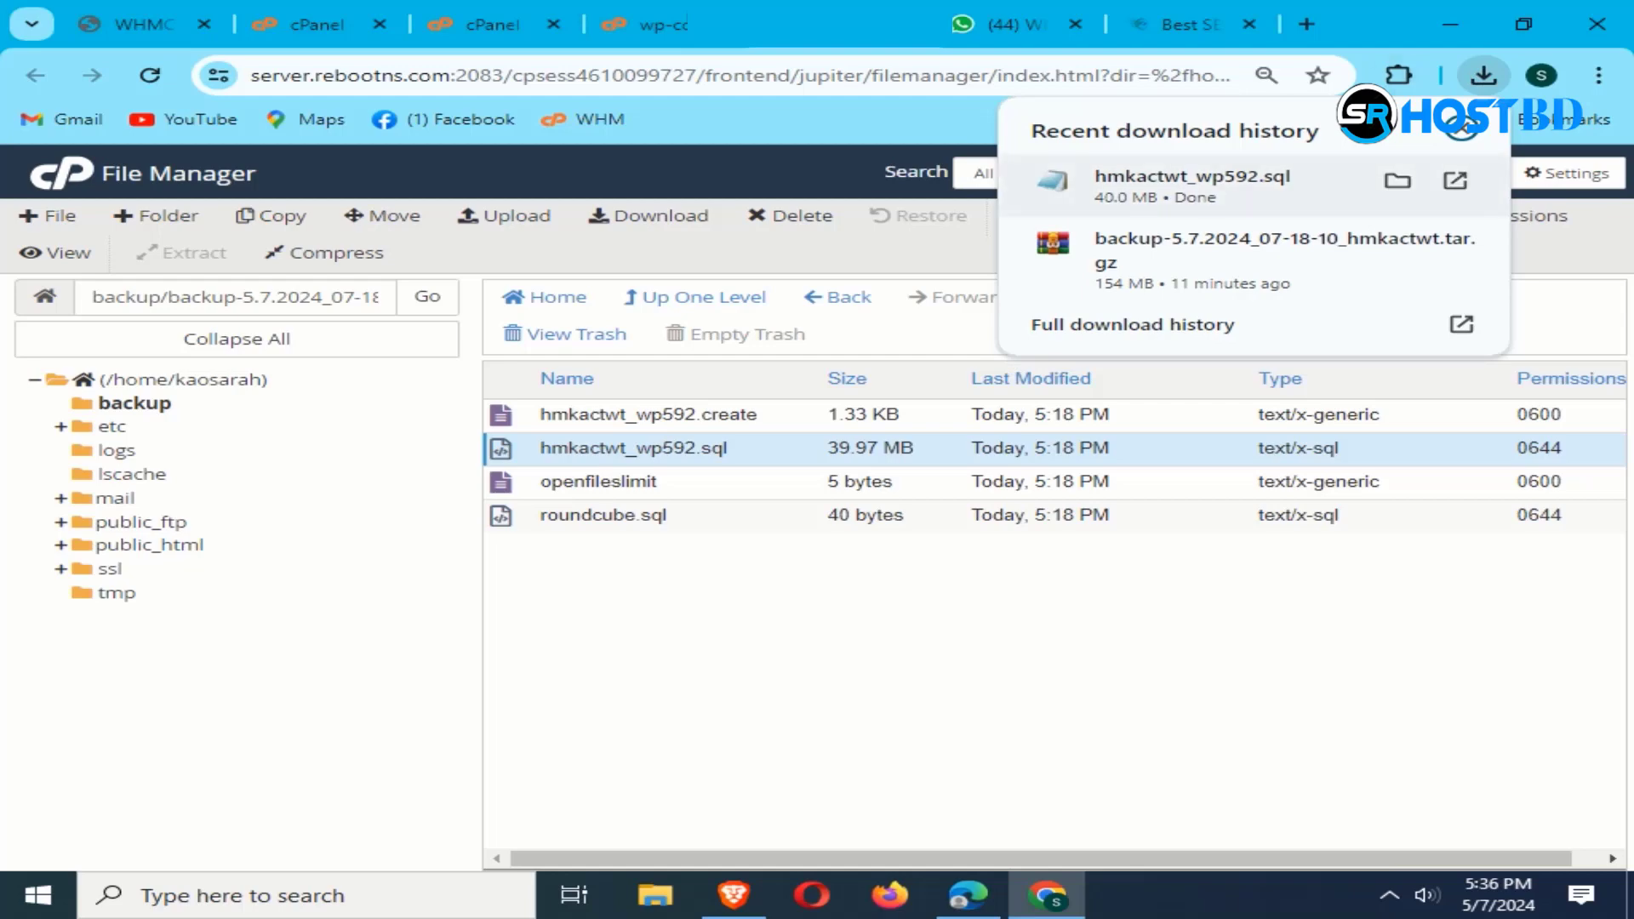
{"action": "left_click", "coordinate": [1397, 180]}
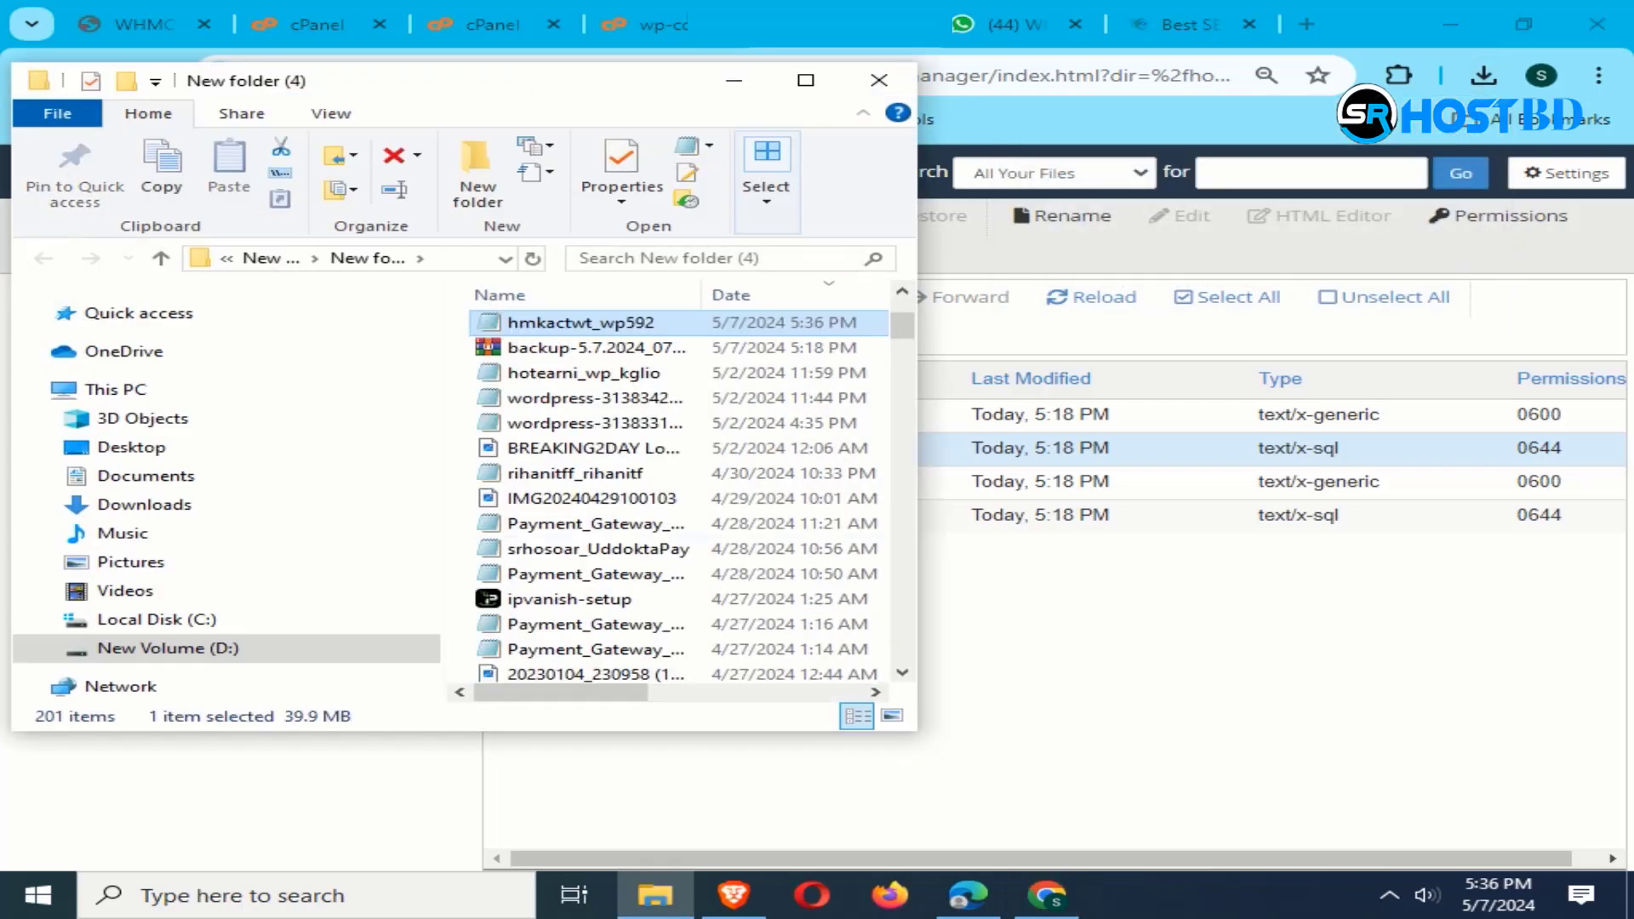
{"action": "scroll", "coordinate": [596, 498], "scroll_direction": "down", "scroll_amount": 1}
{"action": "scroll", "coordinate": [596, 519], "scroll_direction": "up", "scroll_amount": 1}
{"action": "scroll", "coordinate": [596, 498], "scroll_direction": "up", "scroll_amount": 1}
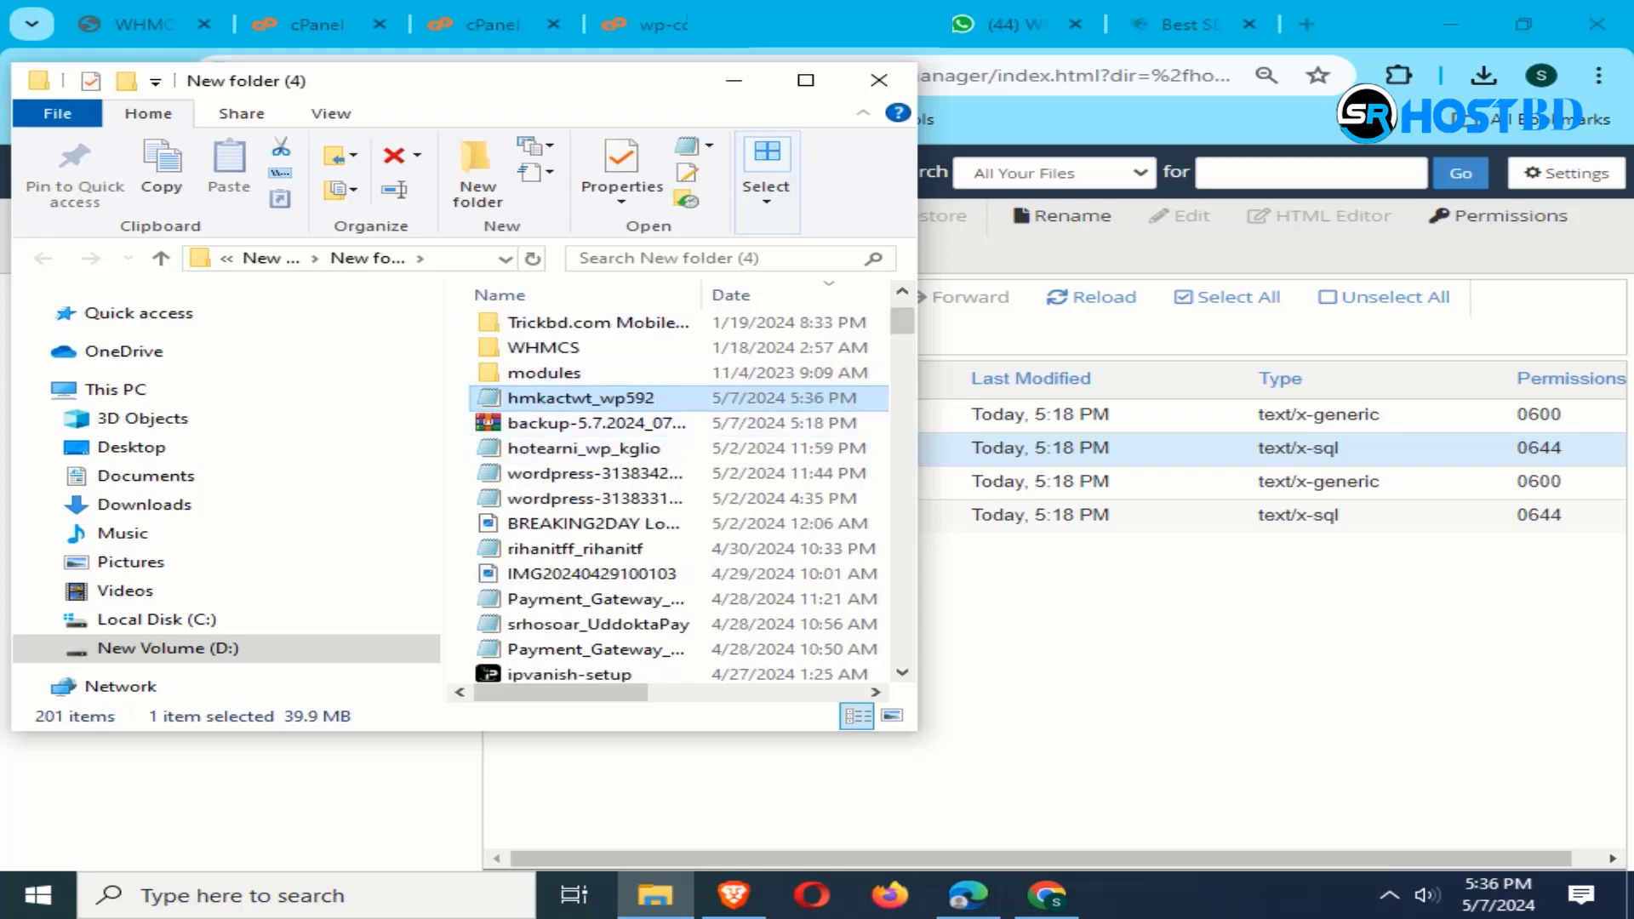
{"action": "right_click", "coordinate": [729, 397]}
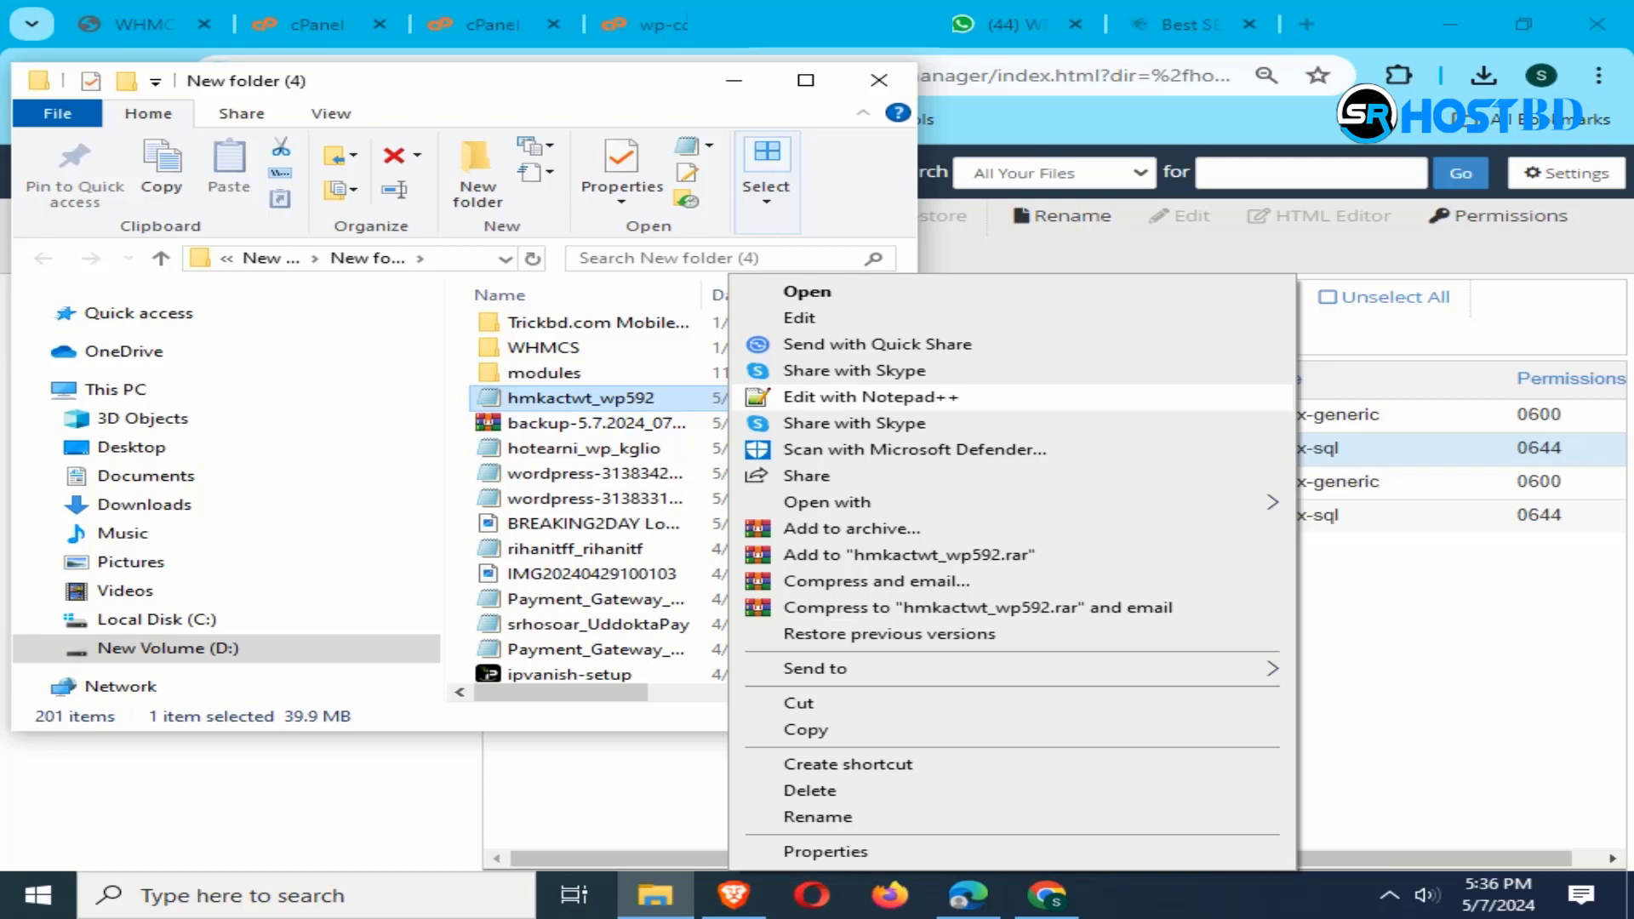
{"action": "key", "text": "Return"}
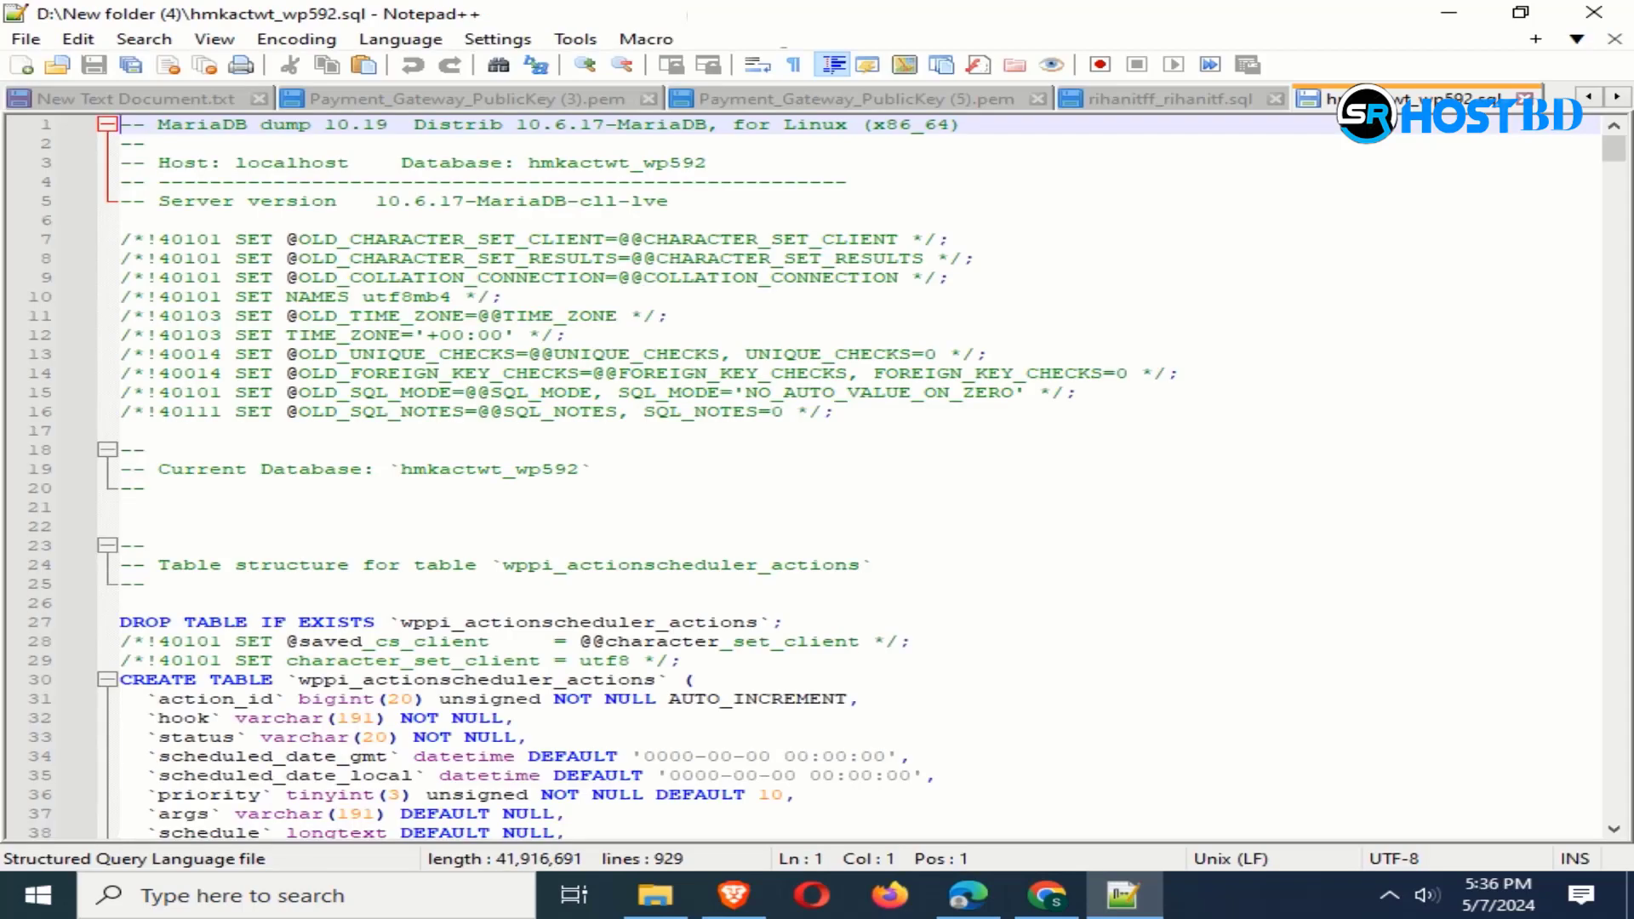
Step: Open the Replace function for the SQL dump and clear the old search and replacement texts
{"action": "left_click", "coordinate": [809, 353]}
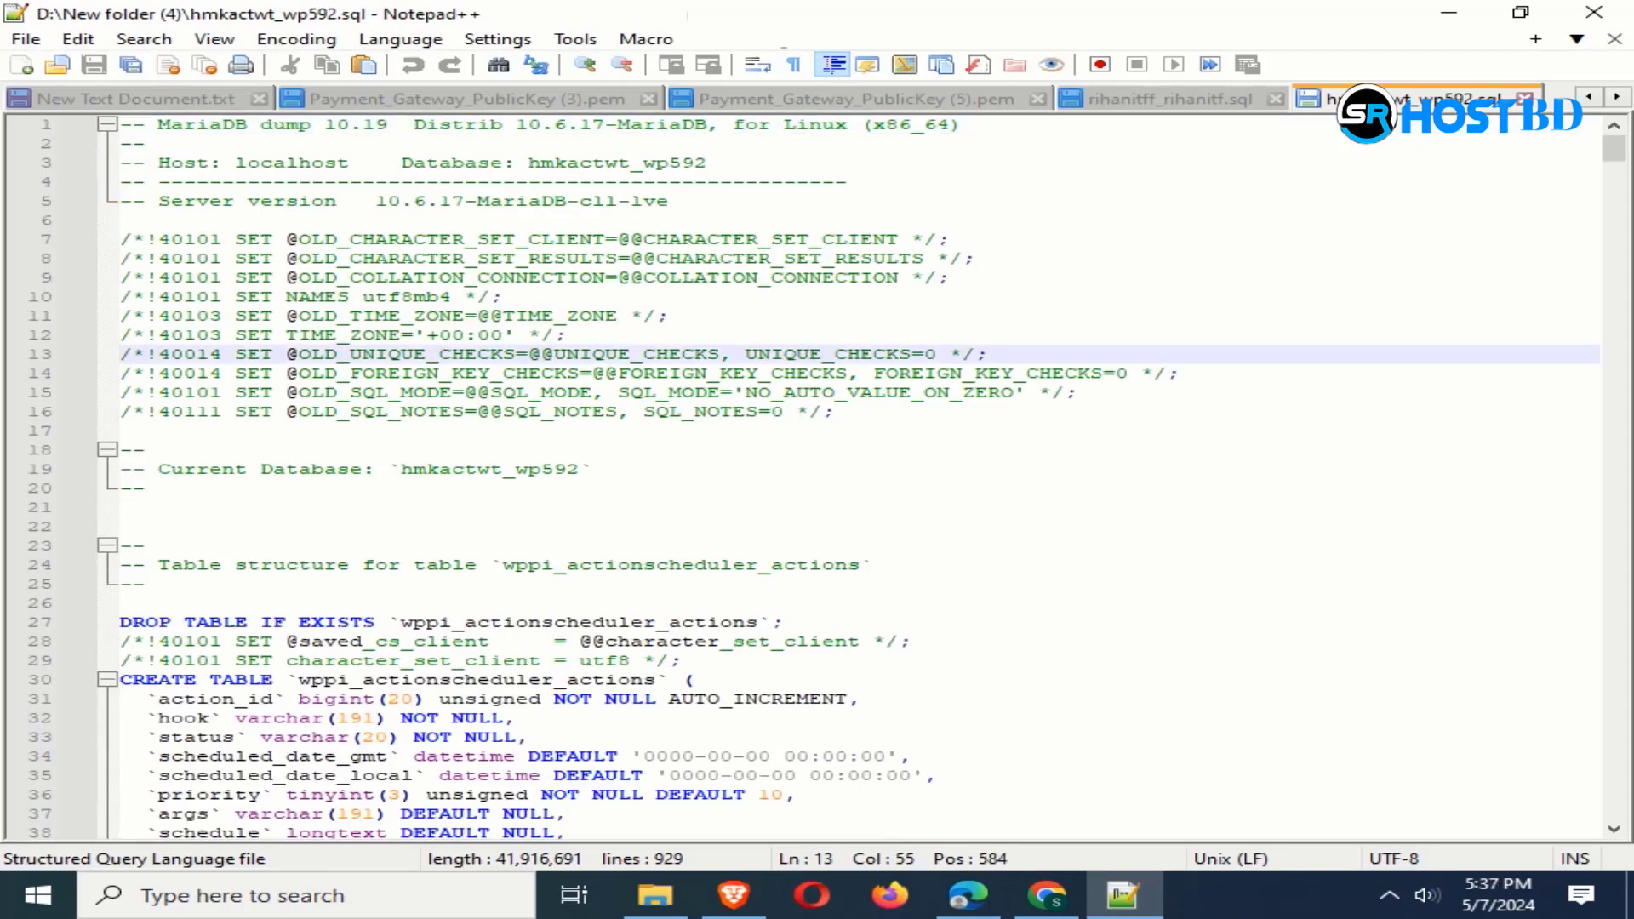
{"action": "key", "text": "ctrl+f"}
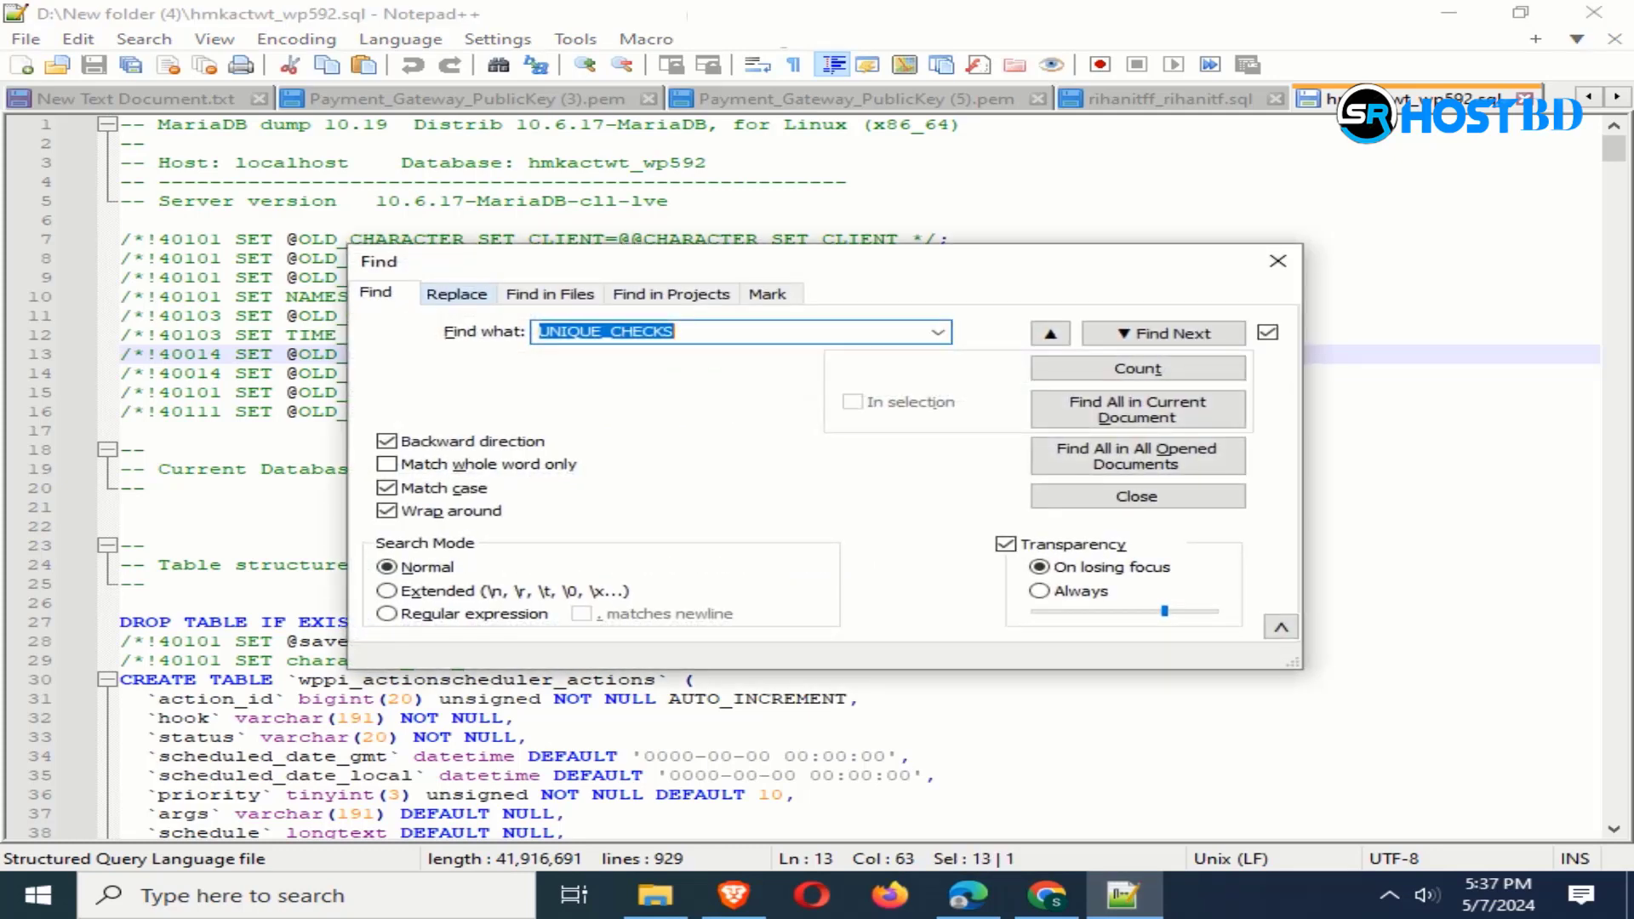
{"action": "left_click", "coordinate": [456, 294]}
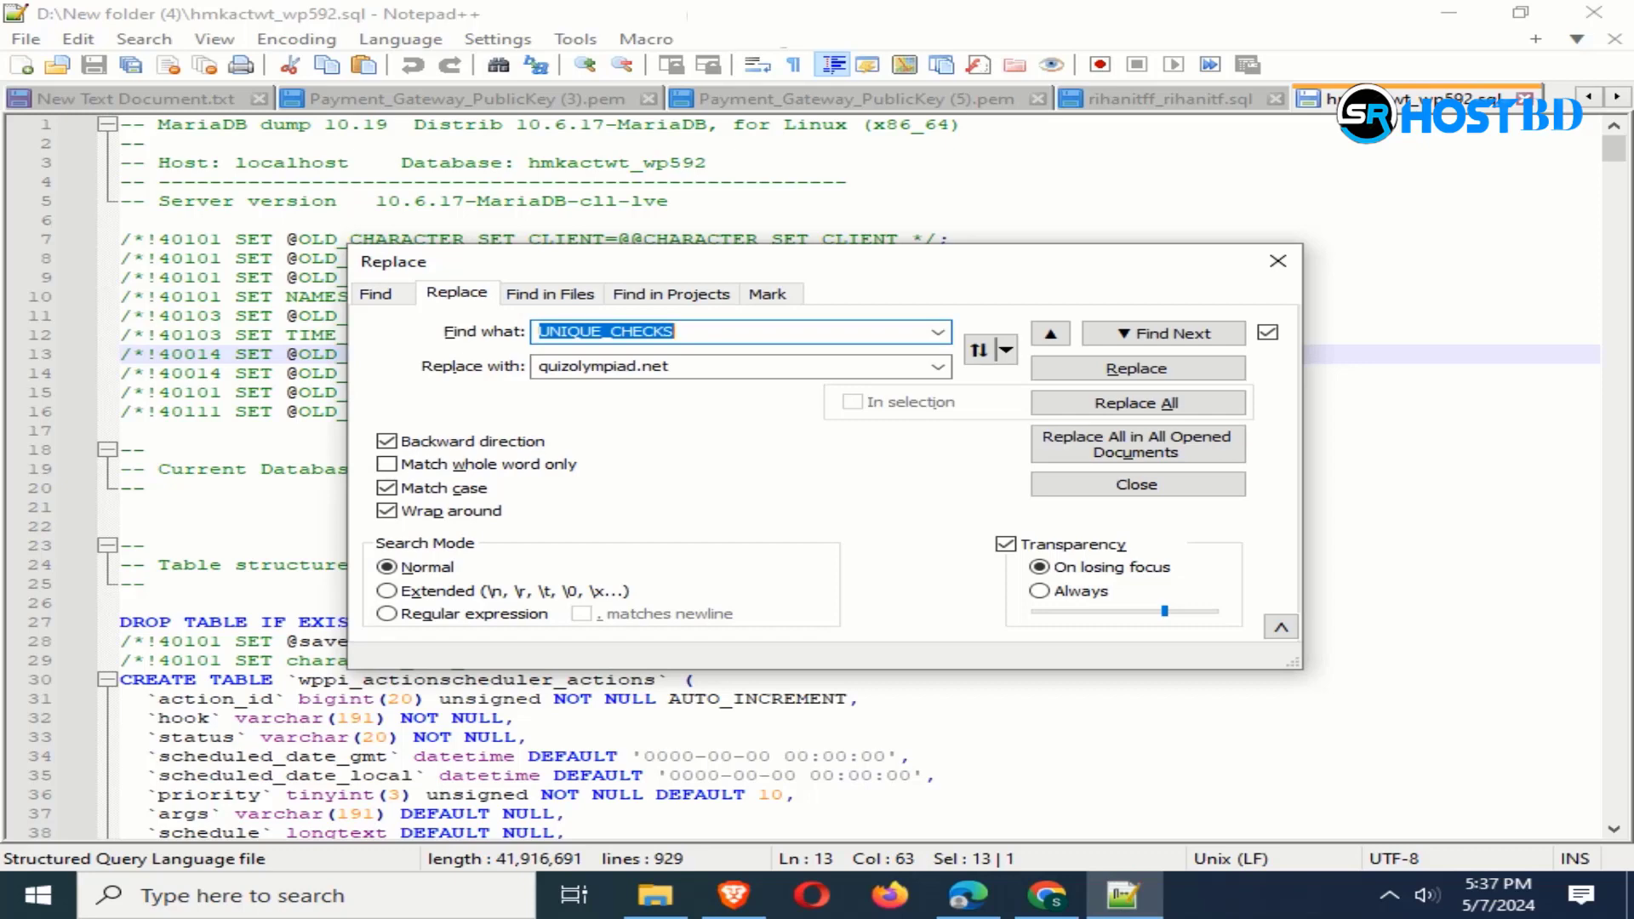
{"action": "key", "text": "BackSpace"}
{"action": "key", "text": "Tab"}
{"action": "key", "text": "BackSpace"}
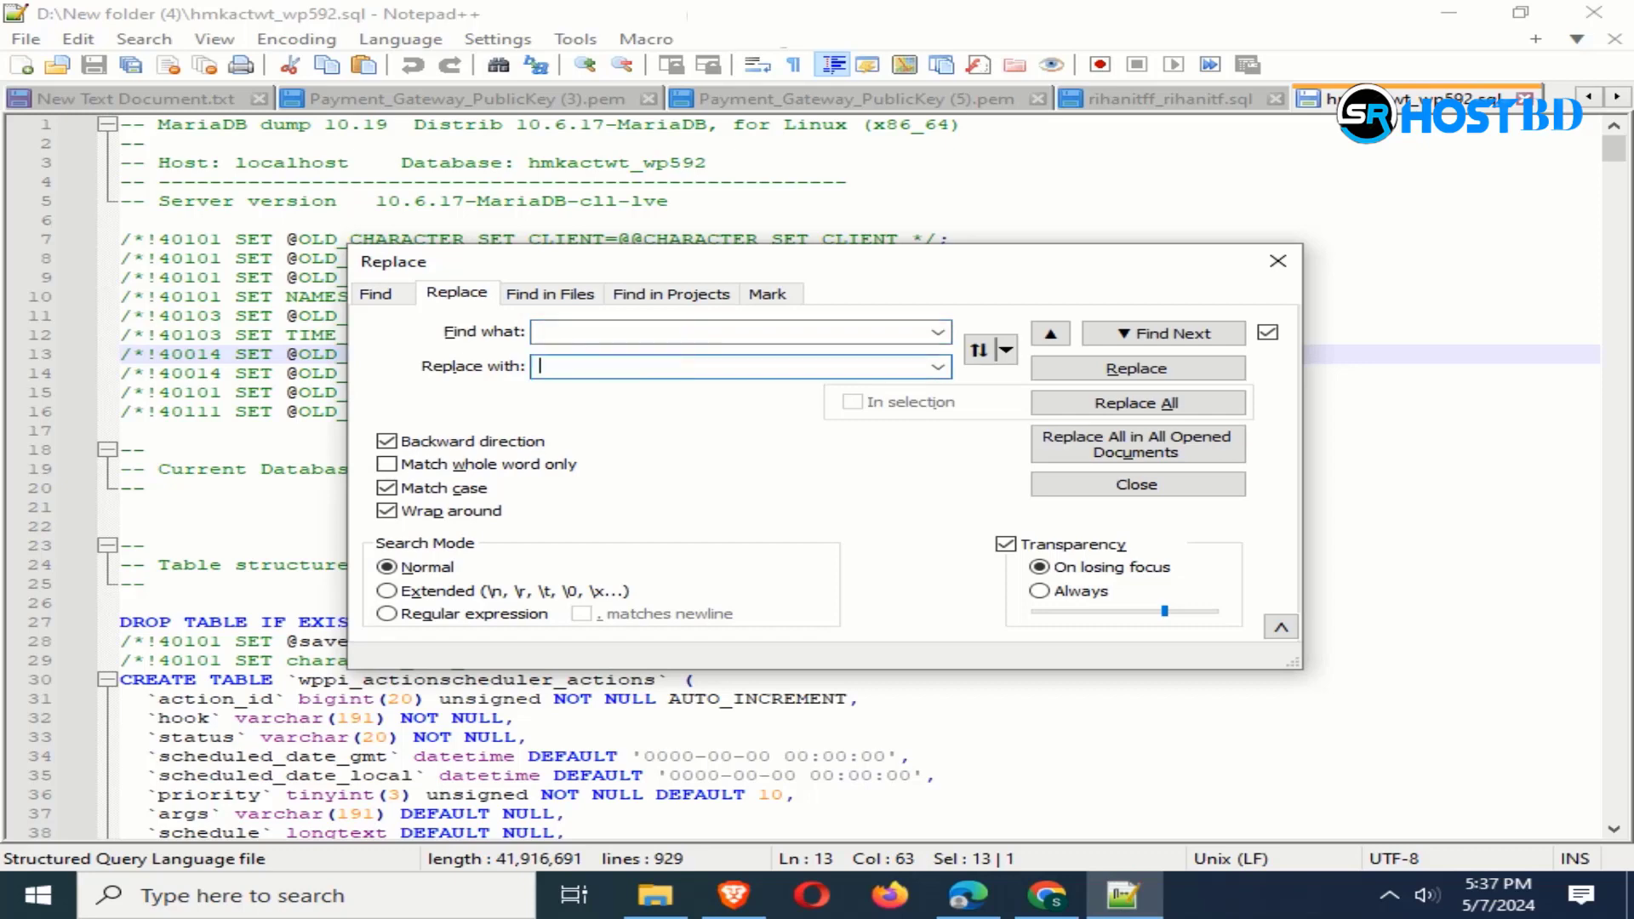
{"action": "left_click", "coordinate": [732, 332]}
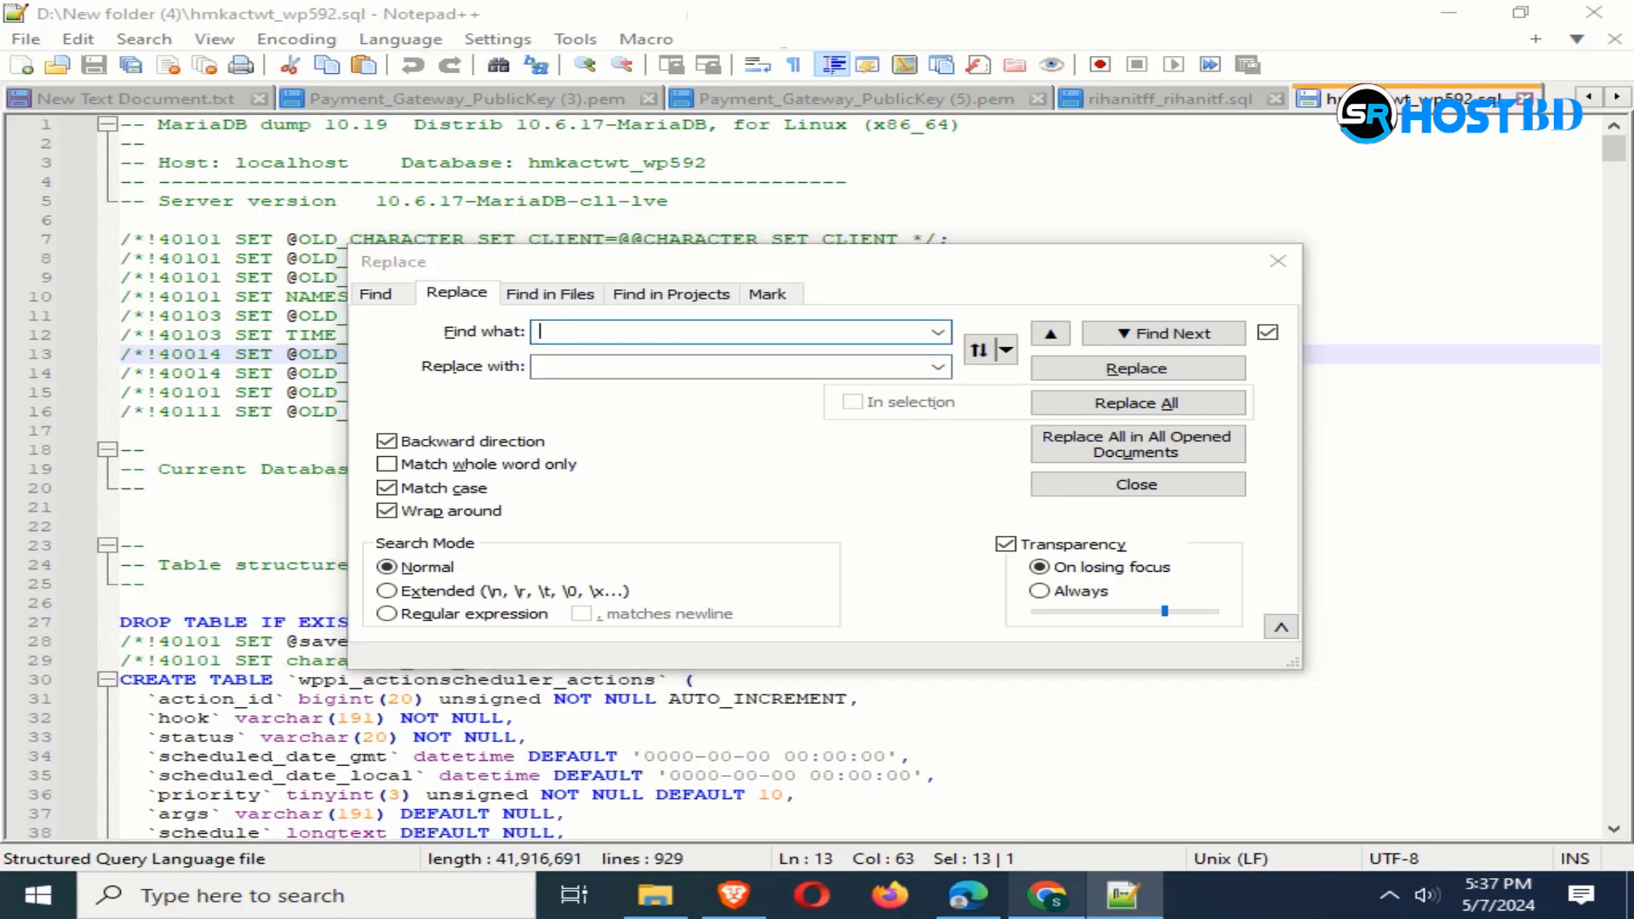
Step: Copy the old website's address from the browser and enter it as the search text, trimmed to hmkawsarahmad.com
{"action": "left_click", "coordinate": [1047, 895]}
{"action": "left_click", "coordinate": [1191, 24]}
{"action": "left_click", "coordinate": [466, 77]}
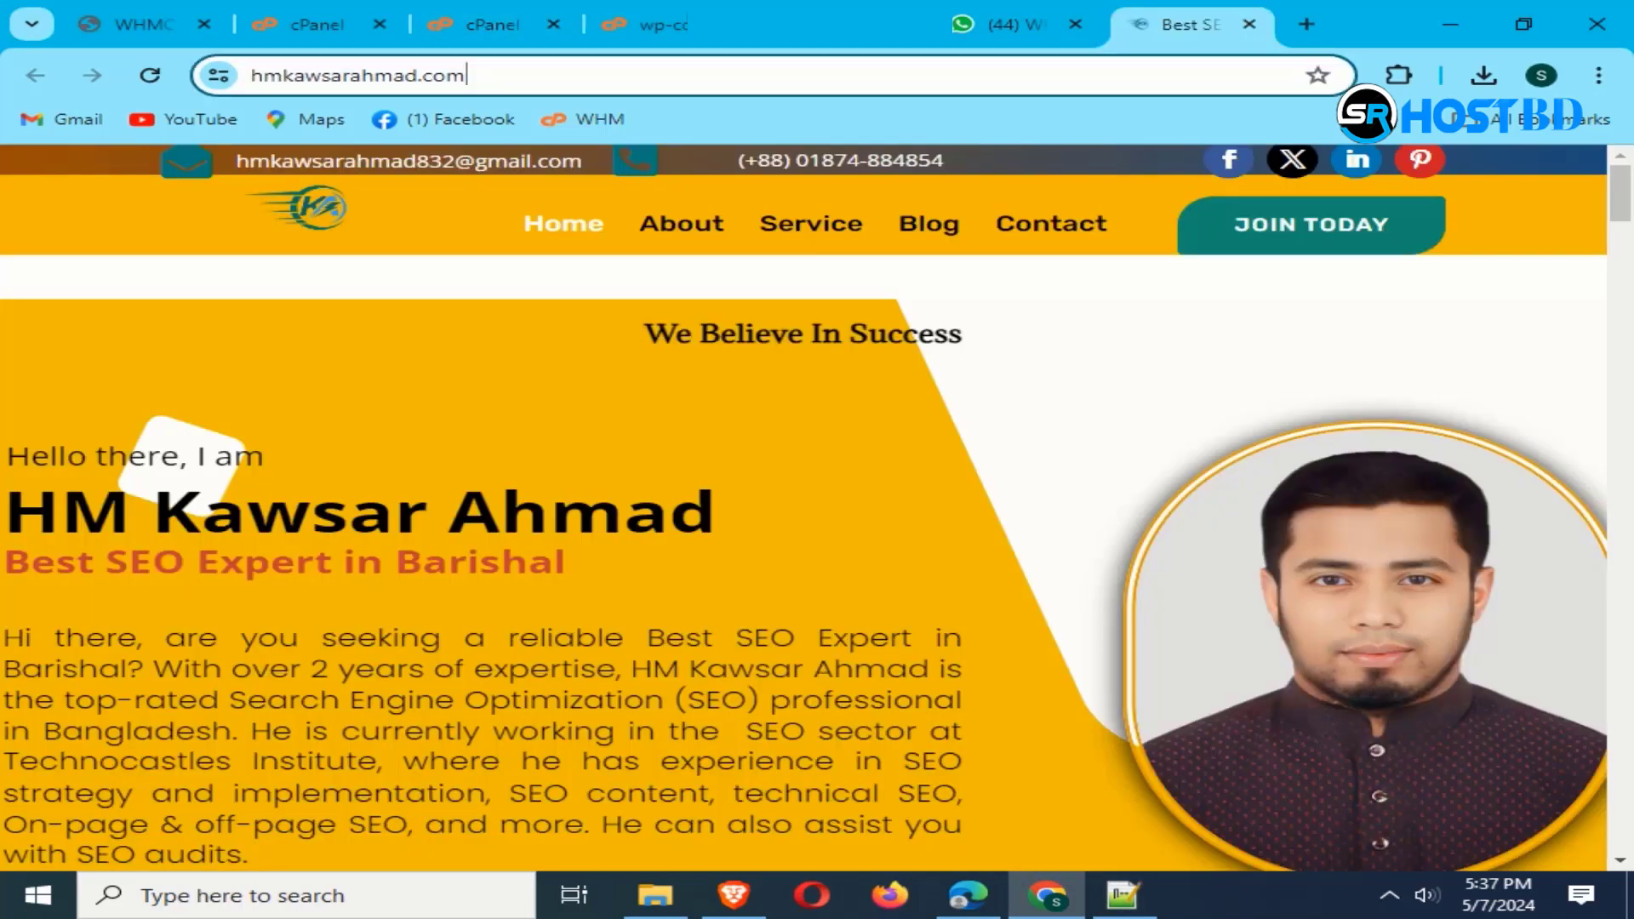
{"action": "right_click", "coordinate": [468, 79]}
{"action": "left_click", "coordinate": [566, 297]}
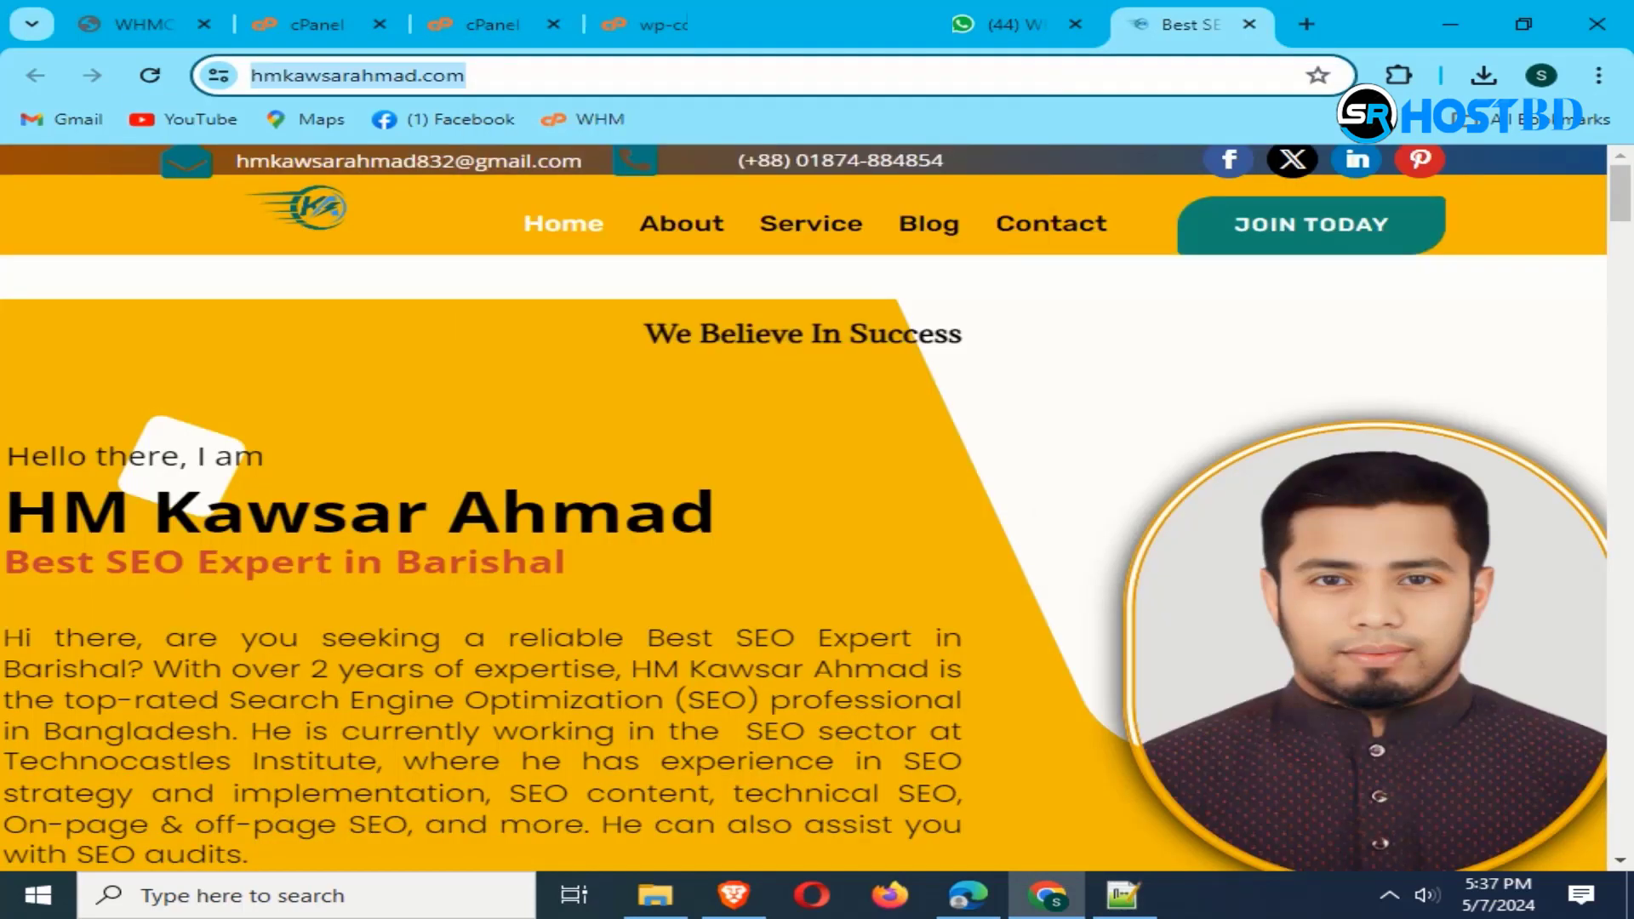
{"action": "left_click", "coordinate": [1123, 896]}
{"action": "right_click", "coordinate": [653, 332]}
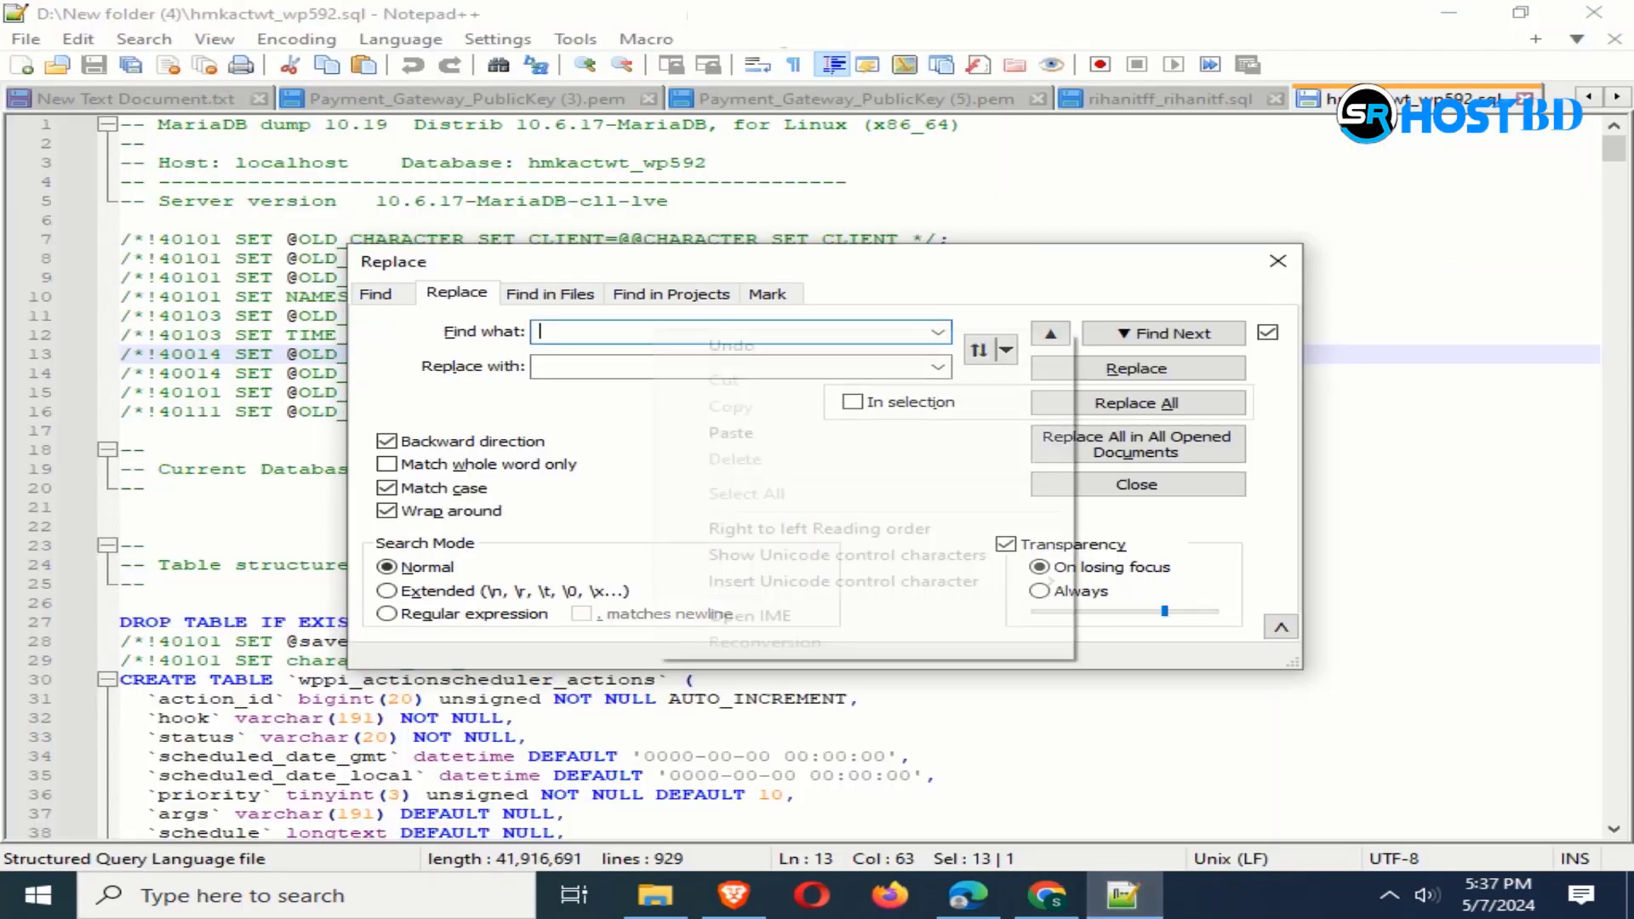
{"action": "left_click", "coordinate": [731, 432]}
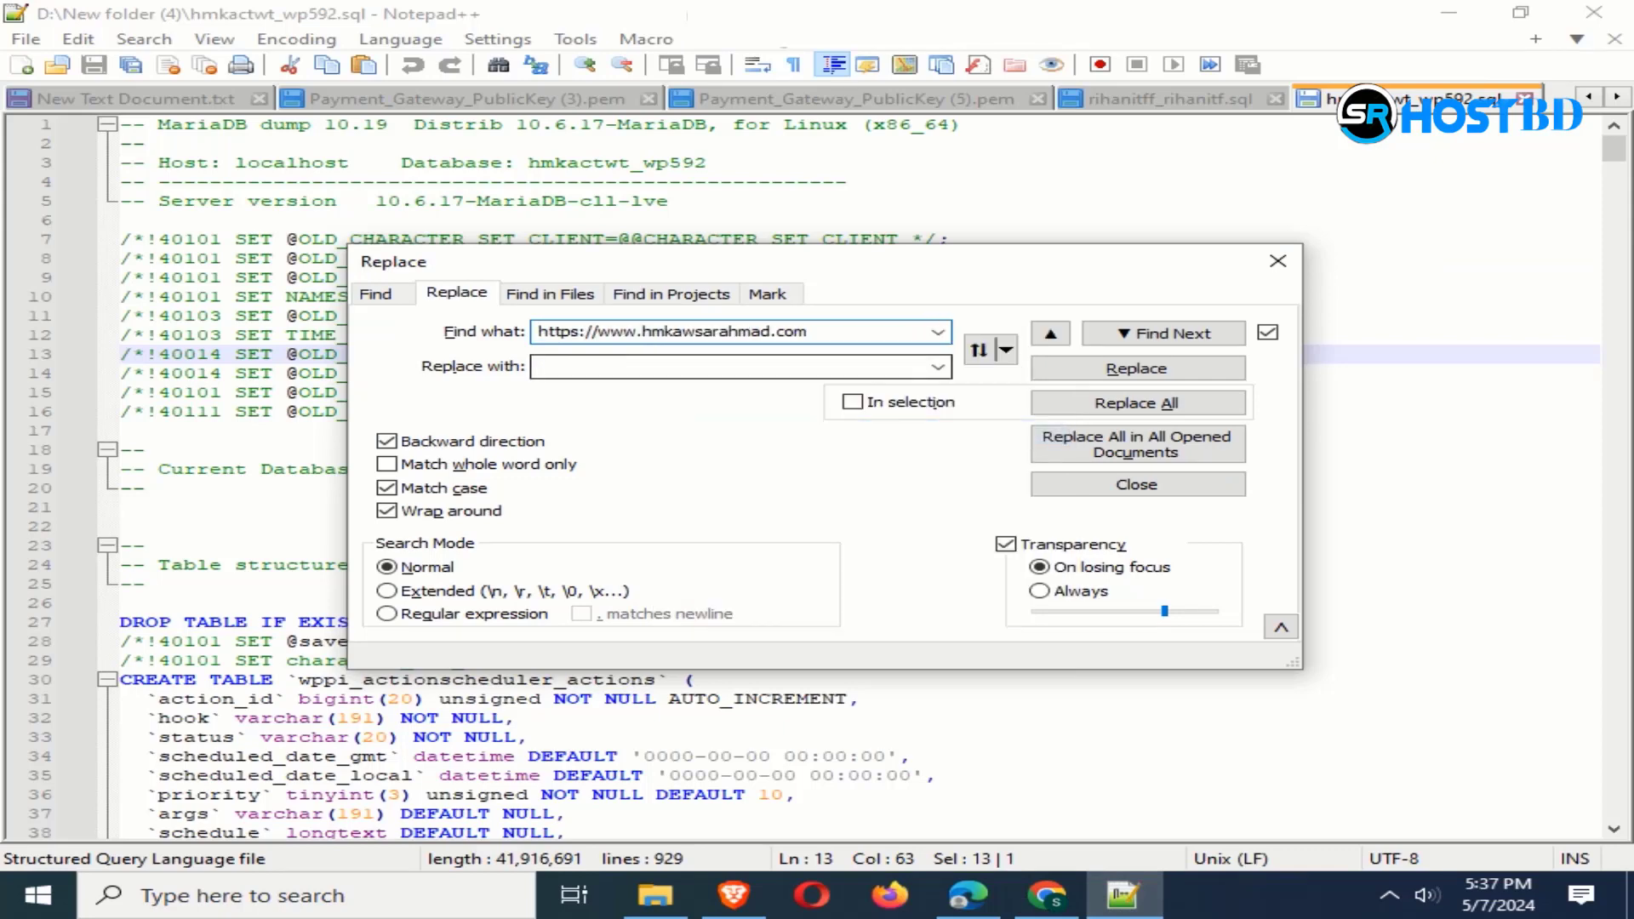
{"action": "left_click_drag", "start_coordinate": [646, 331], "coordinate": [538, 332]}
{"action": "key", "text": "BackSpace"}
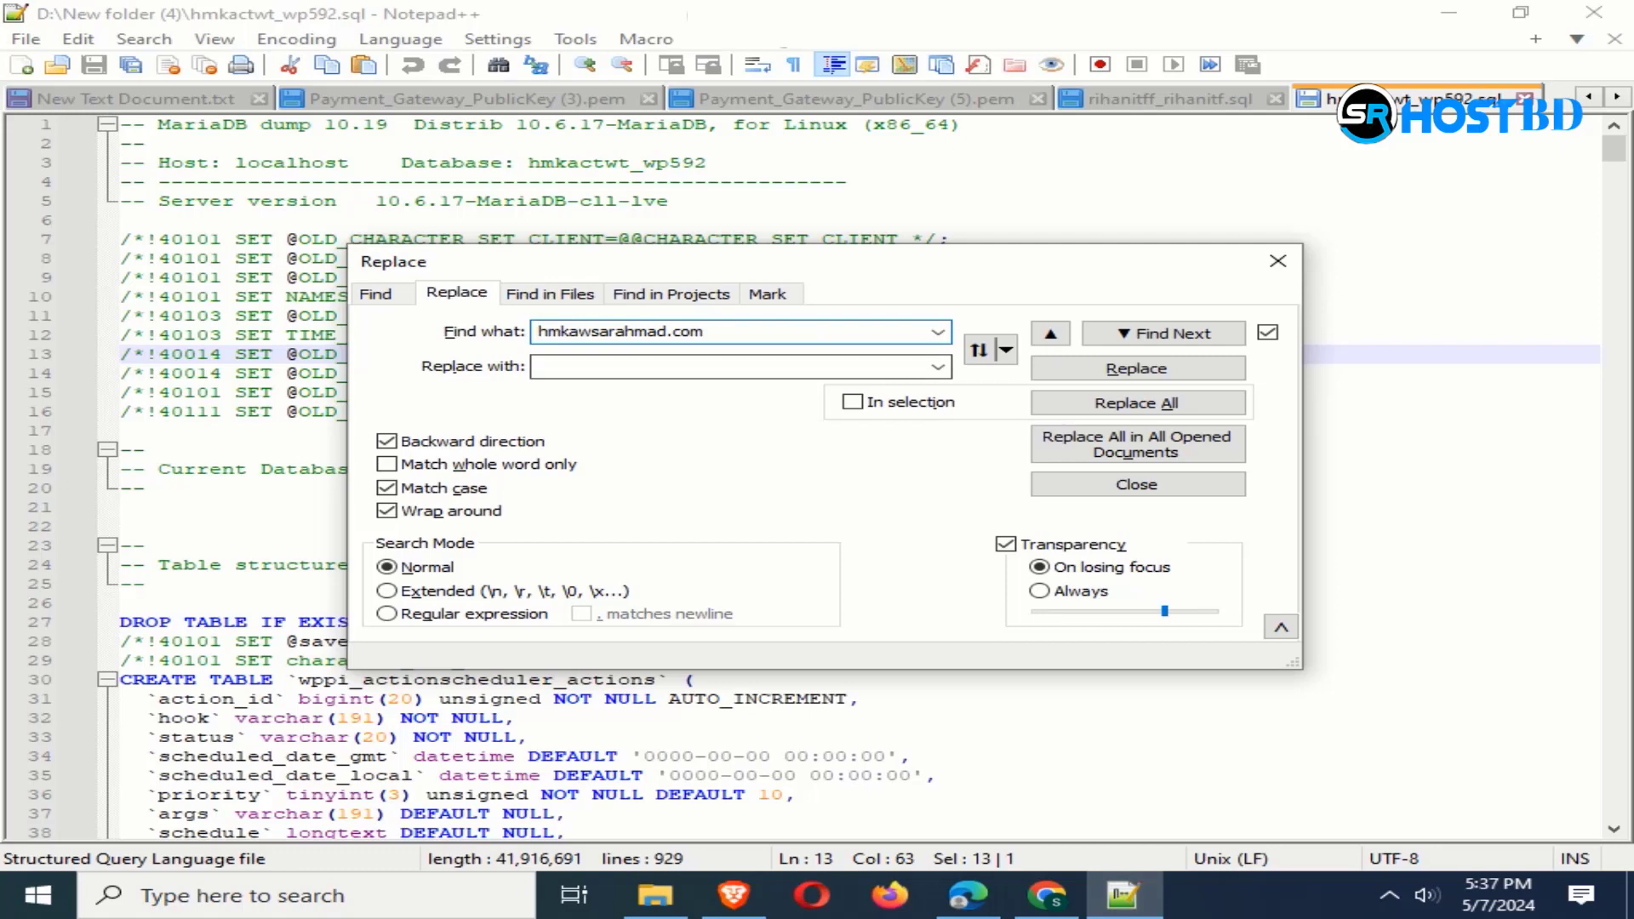
Step: Copy the primary domain kaosarahmad.com from the new host's cPanel and enter it as the replacement text
{"action": "left_click", "coordinate": [539, 366]}
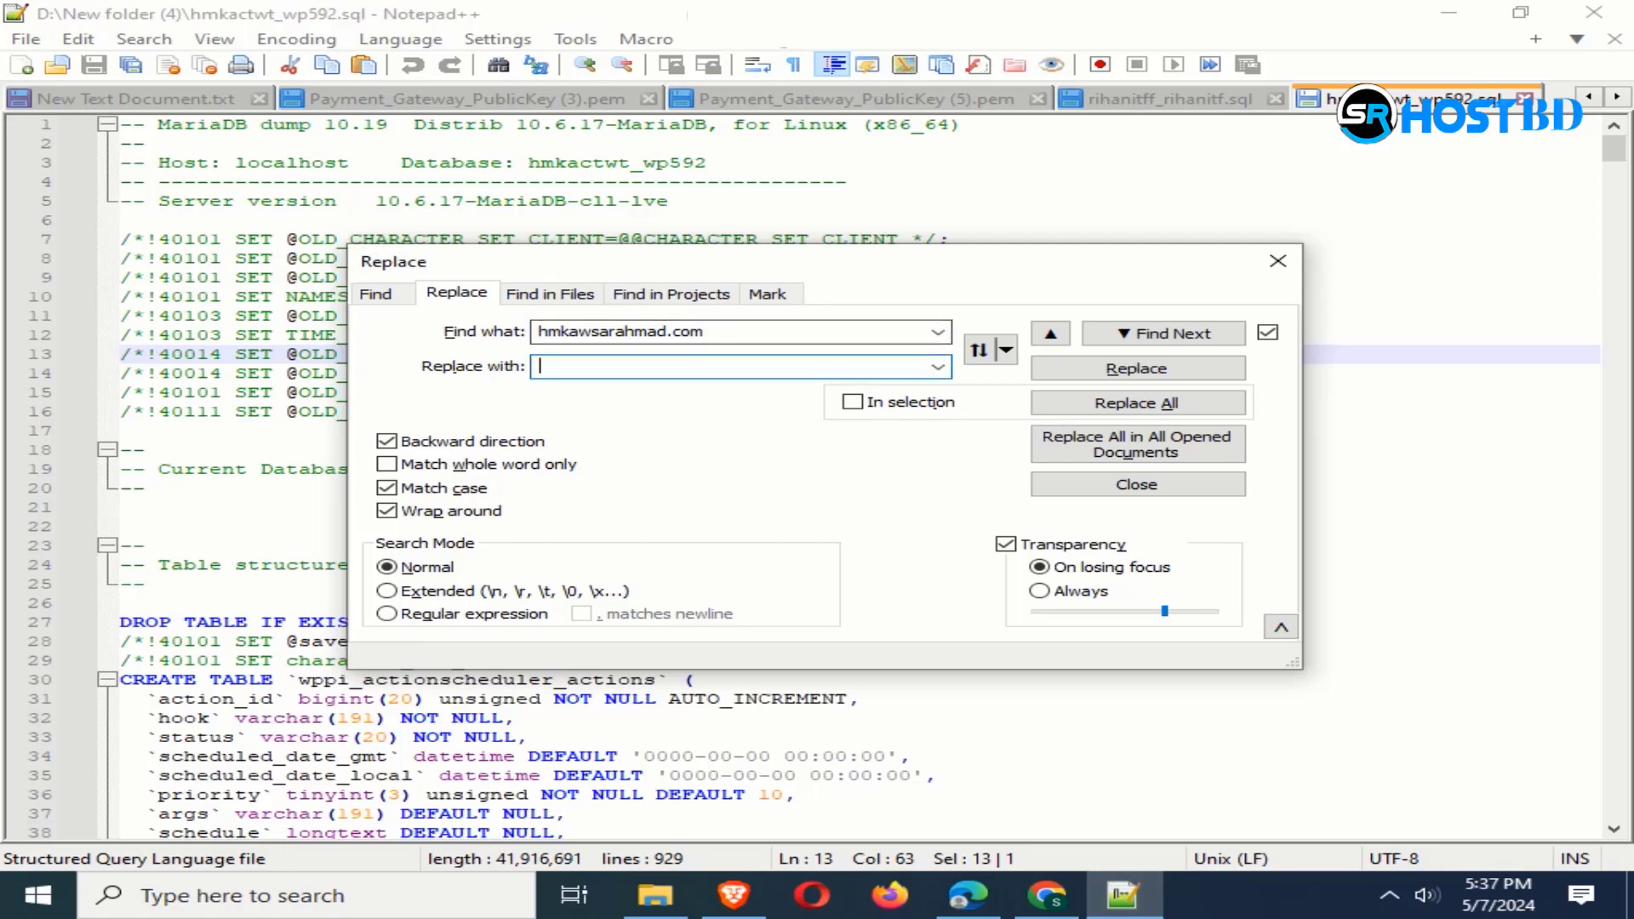
{"action": "left_click", "coordinate": [1047, 895]}
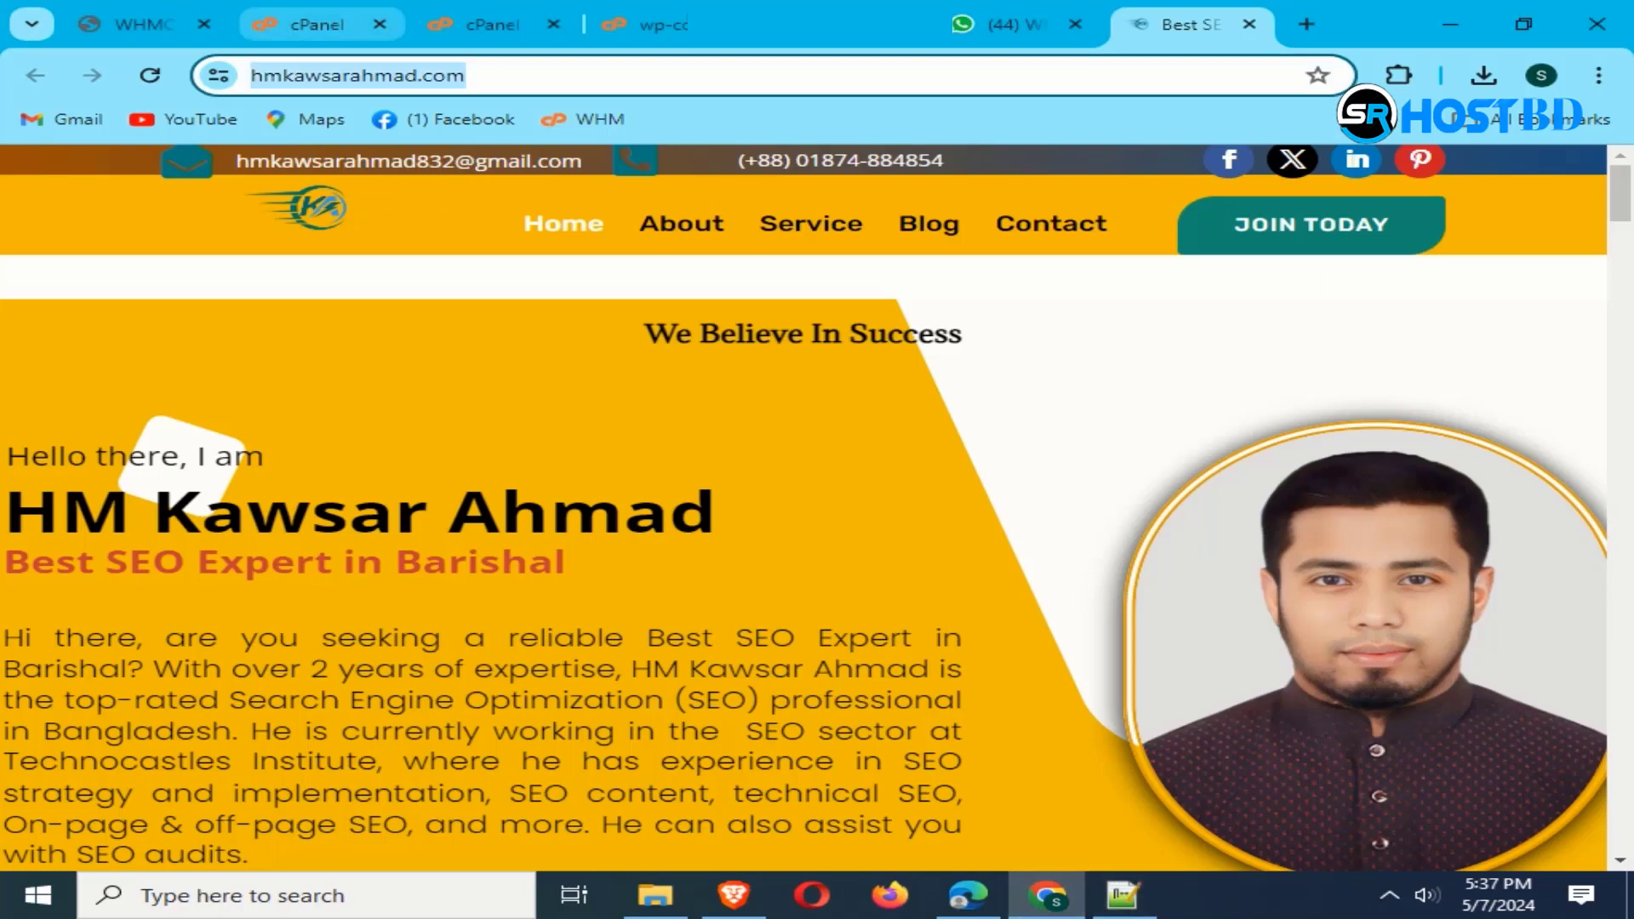
{"action": "left_click", "coordinate": [316, 23]}
{"action": "scroll", "coordinate": [630, 527], "scroll_direction": "up", "scroll_amount": 15}
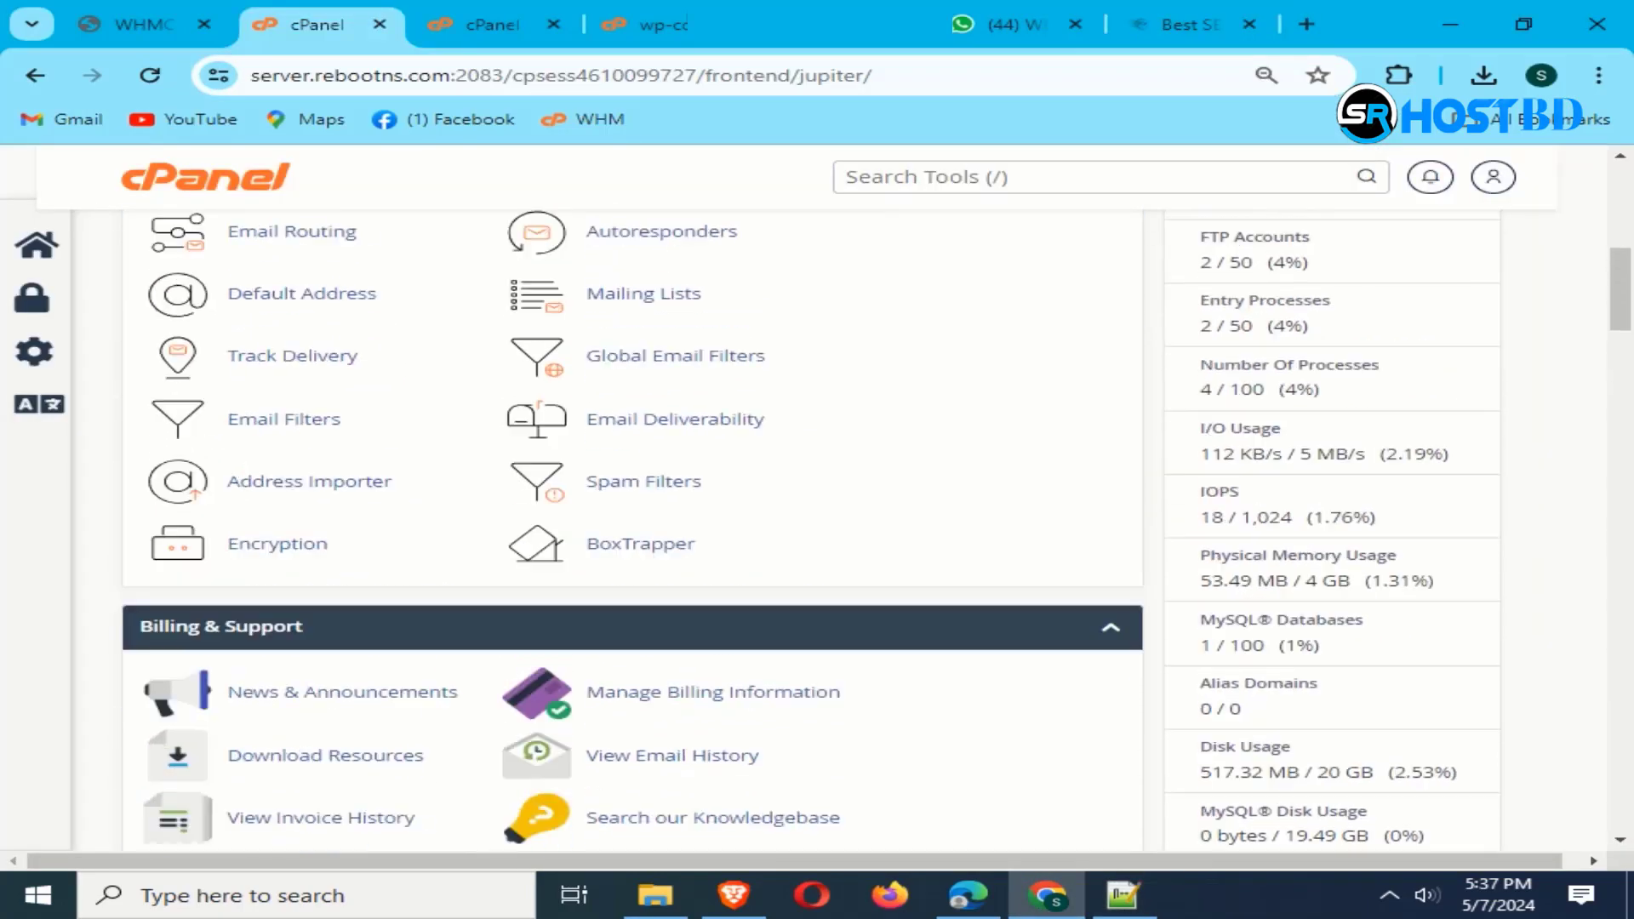
{"action": "scroll", "coordinate": [630, 527], "scroll_direction": "up", "scroll_amount": 2}
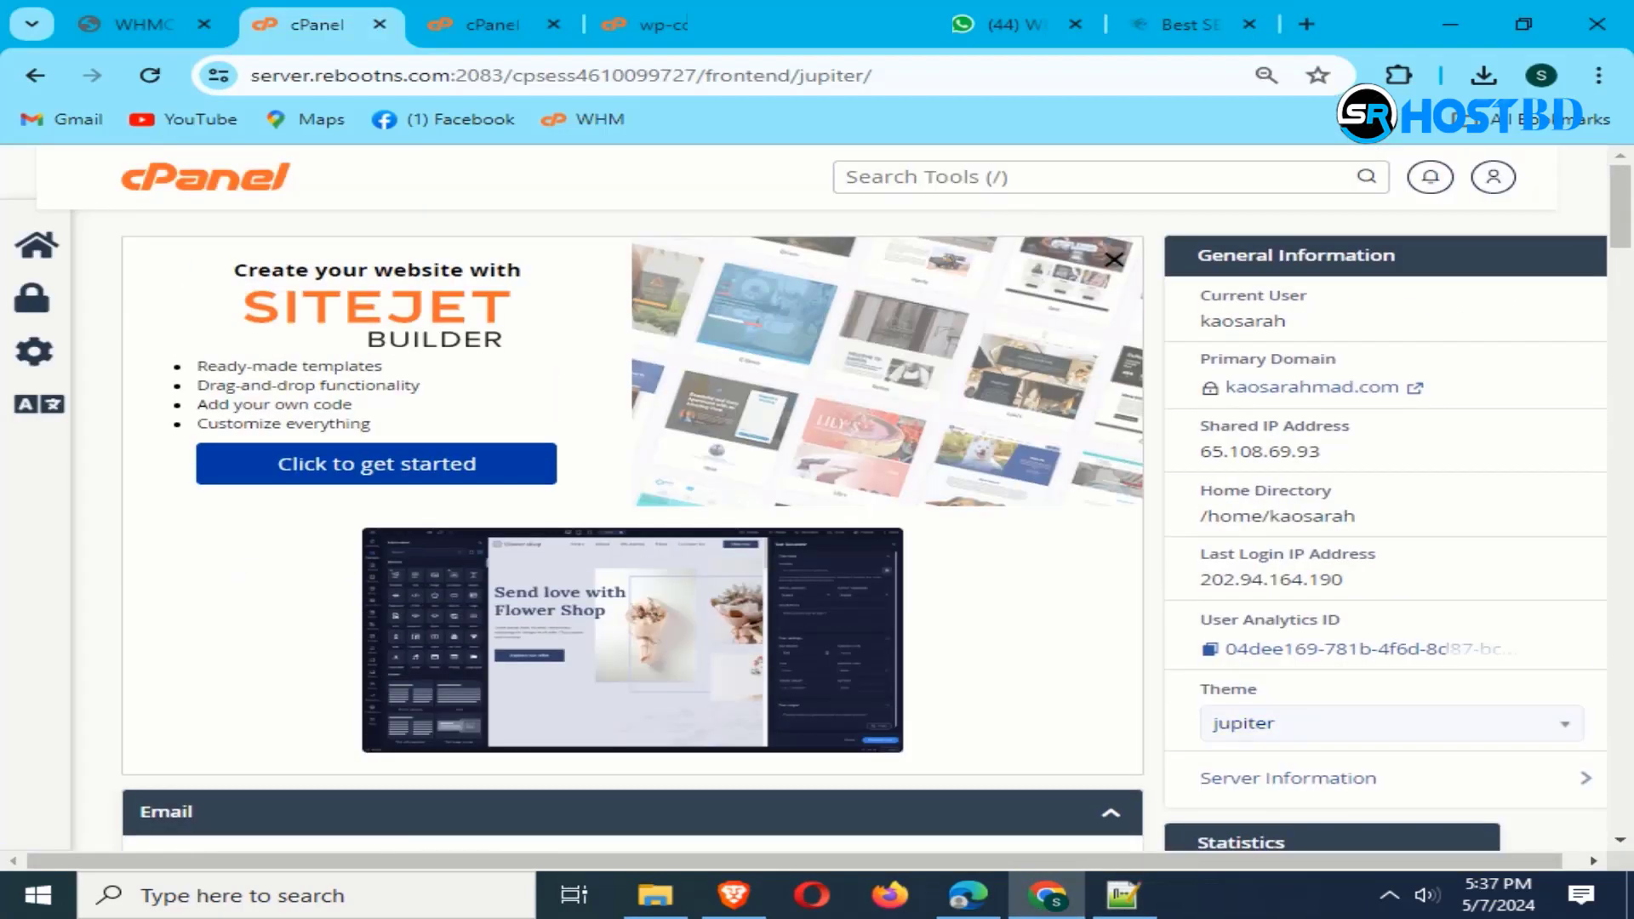
{"action": "left_click_drag", "start_coordinate": [1406, 388], "coordinate": [1224, 387]}
{"action": "right_click", "coordinate": [1225, 387]}
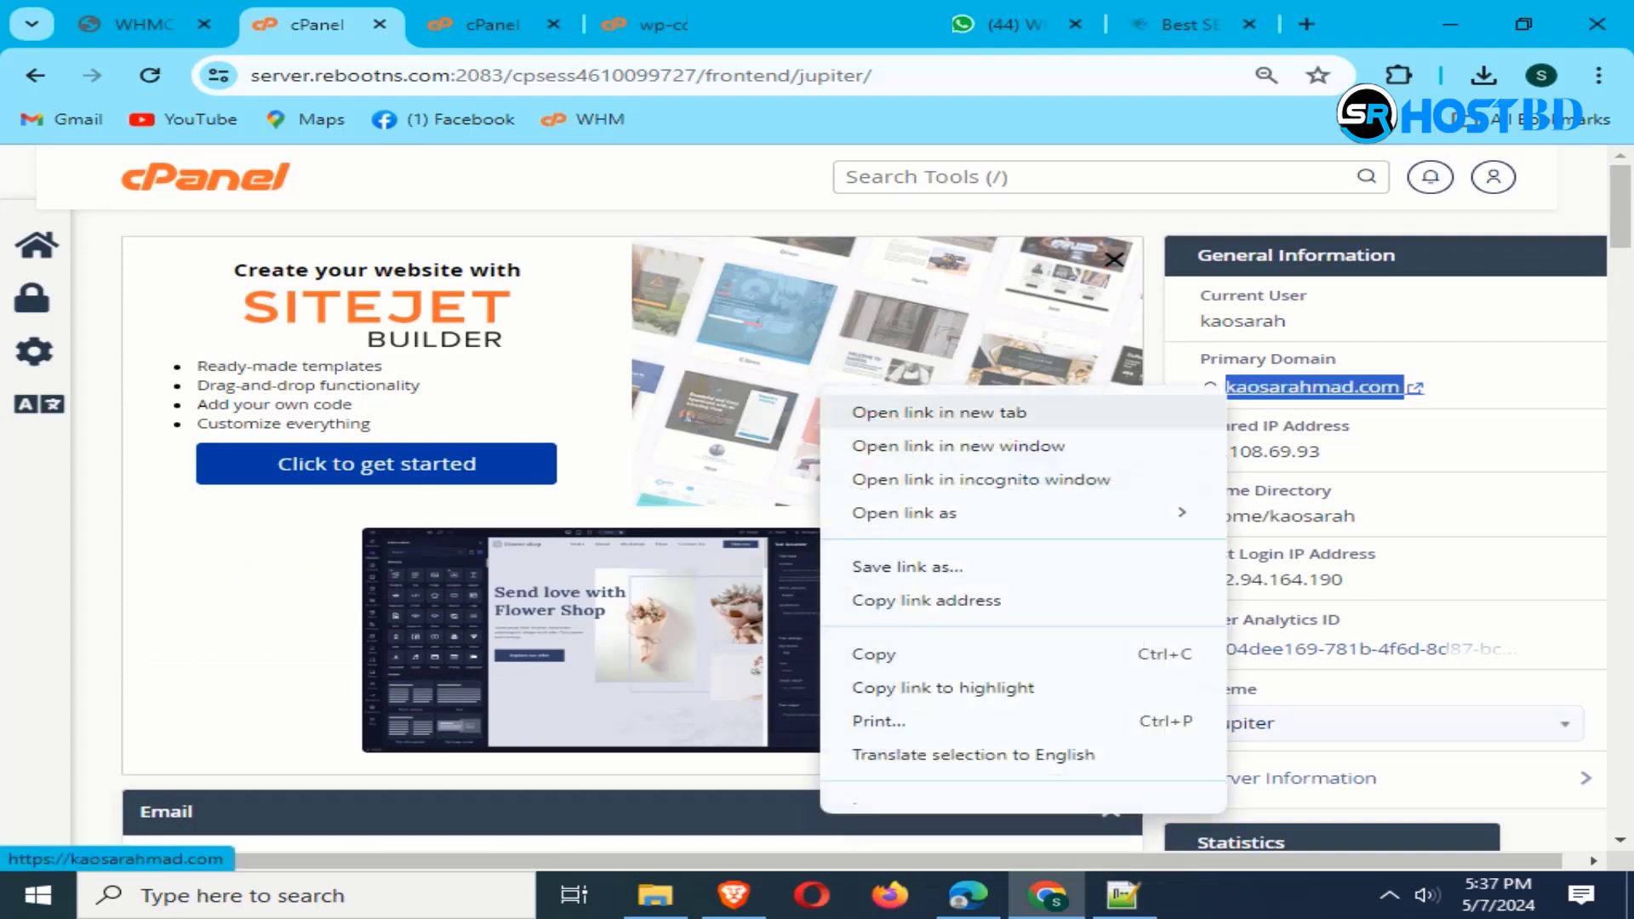
{"action": "left_click", "coordinate": [874, 654]}
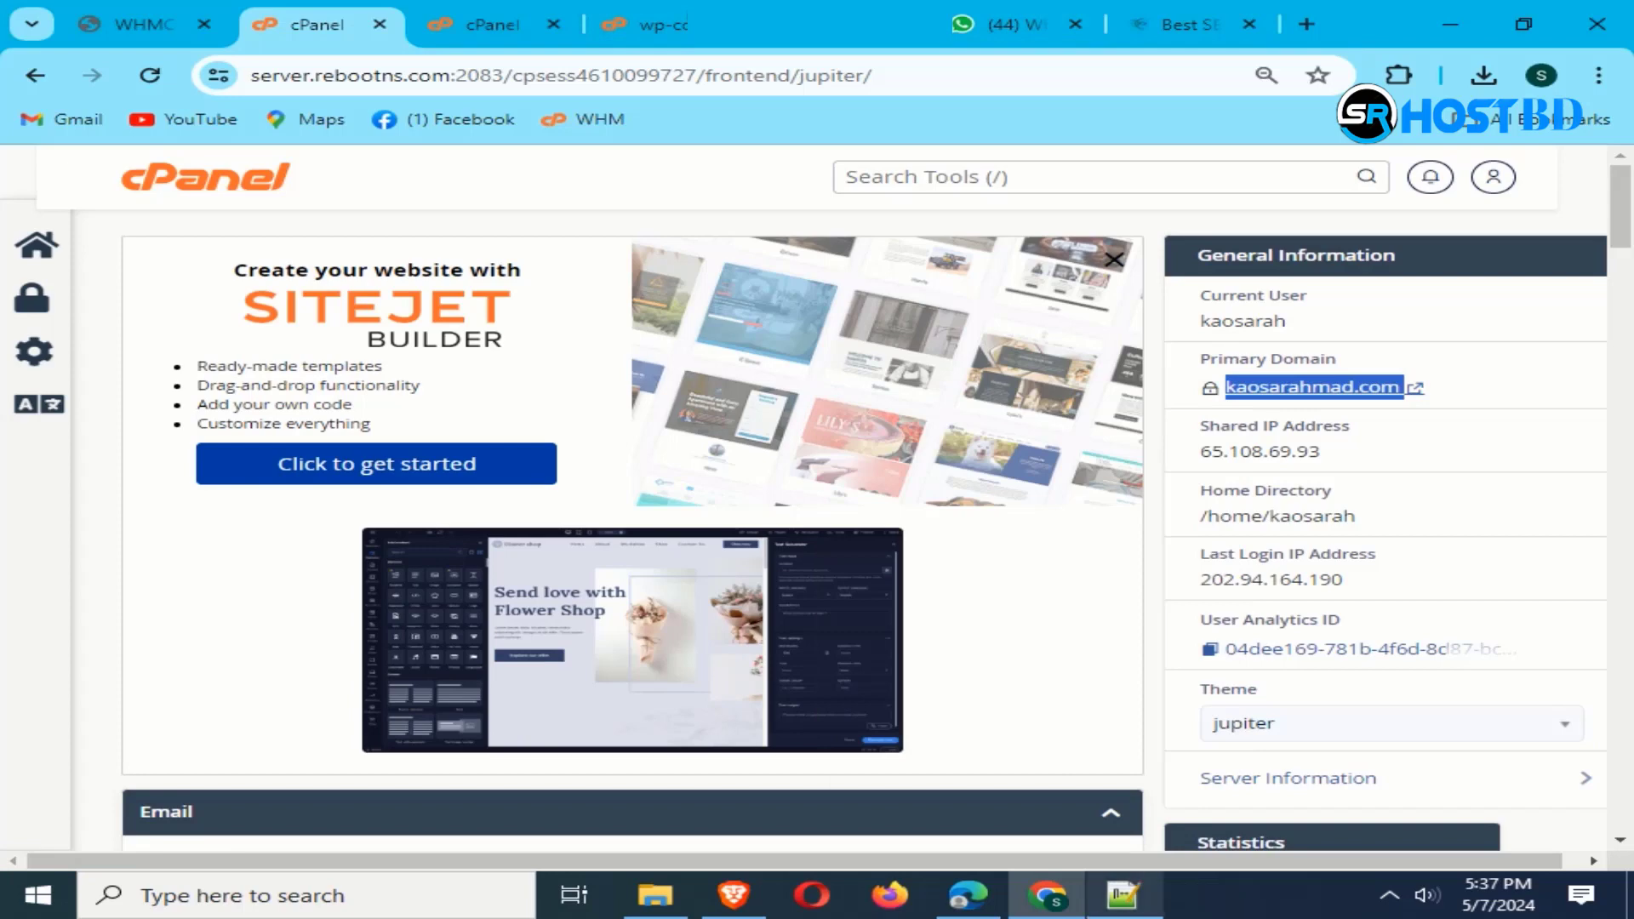
{"action": "left_click", "coordinate": [1123, 895]}
{"action": "left_click", "coordinate": [664, 366]}
{"action": "right_click", "coordinate": [665, 366]}
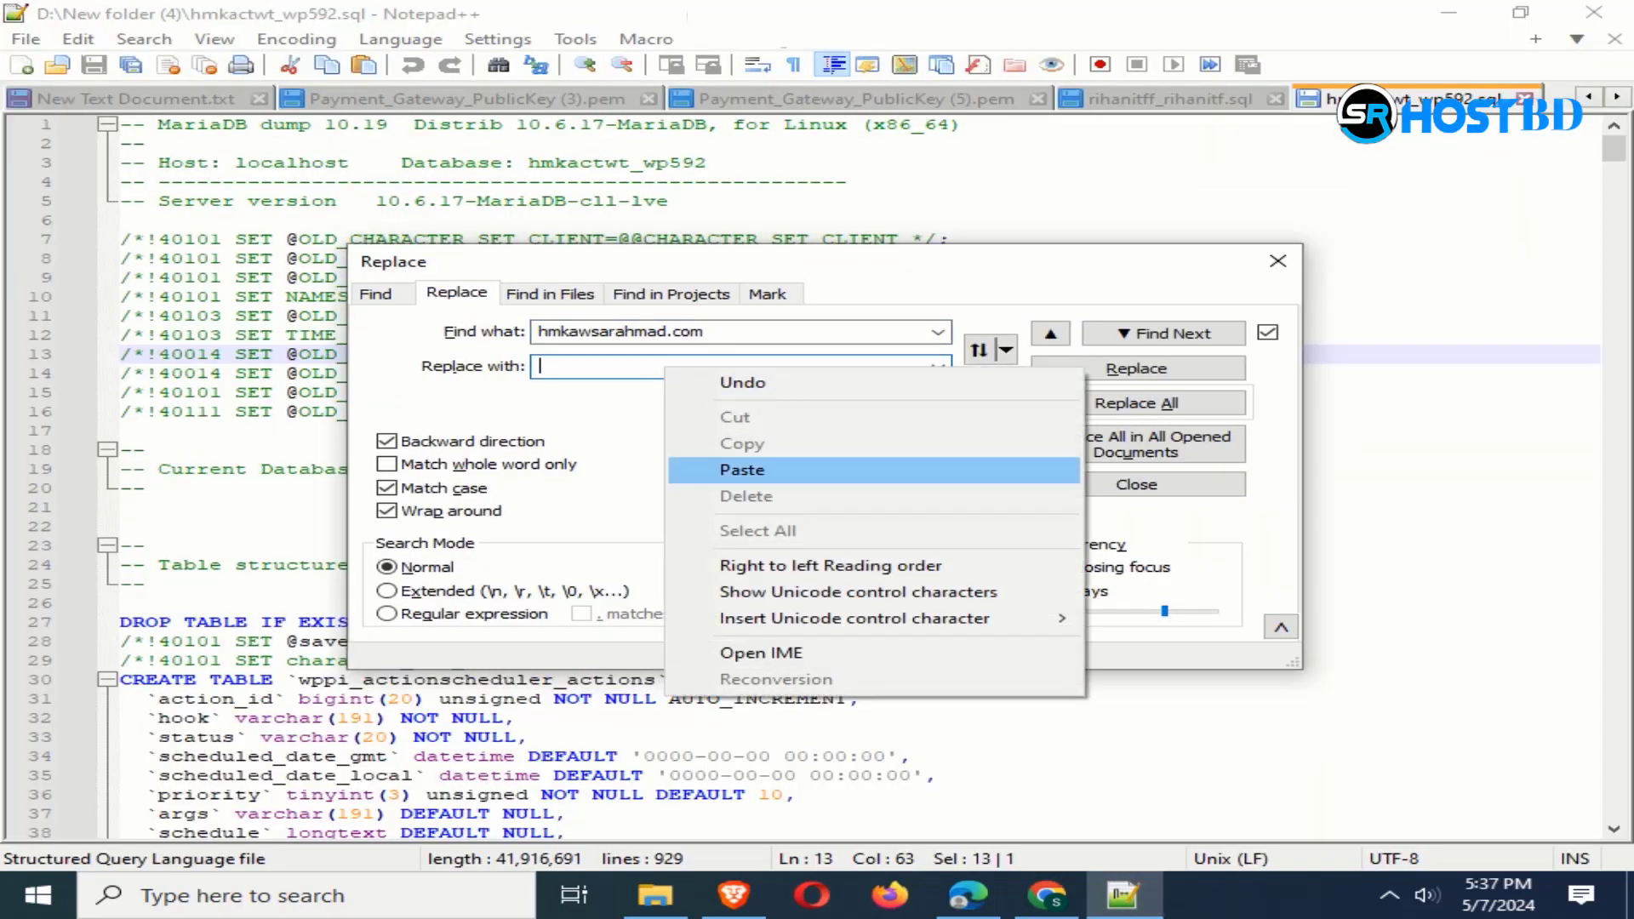
{"action": "left_click", "coordinate": [742, 470]}
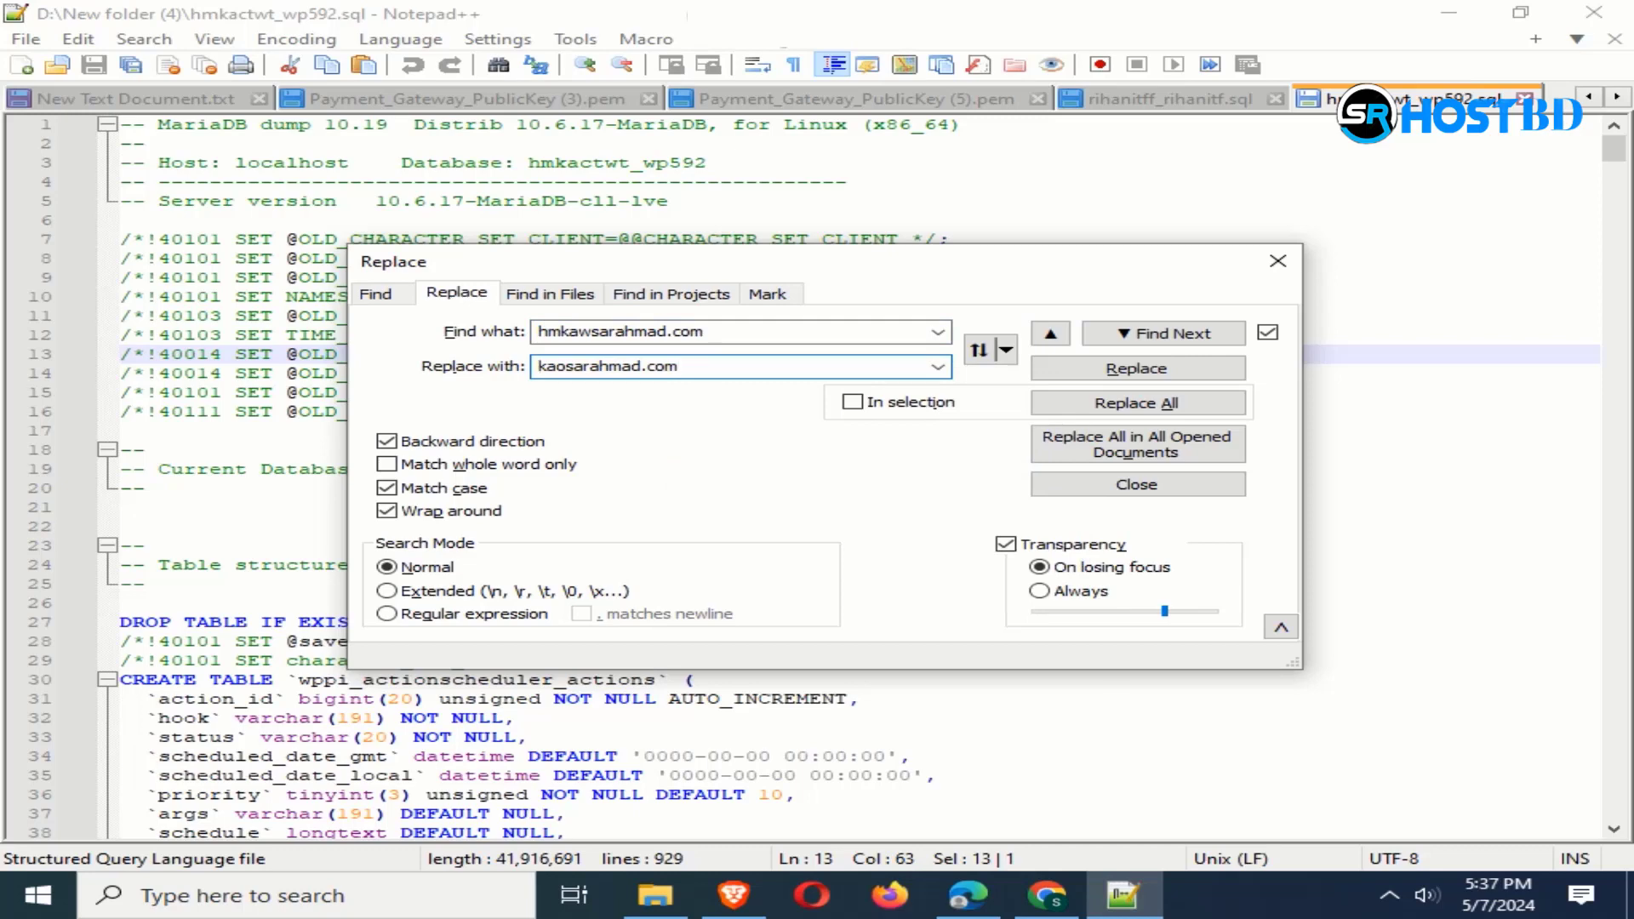
Step: Replace all occurrences of the old domain with the new one throughout the SQL dump and close the Replace dialog
{"action": "left_click", "coordinate": [1137, 402]}
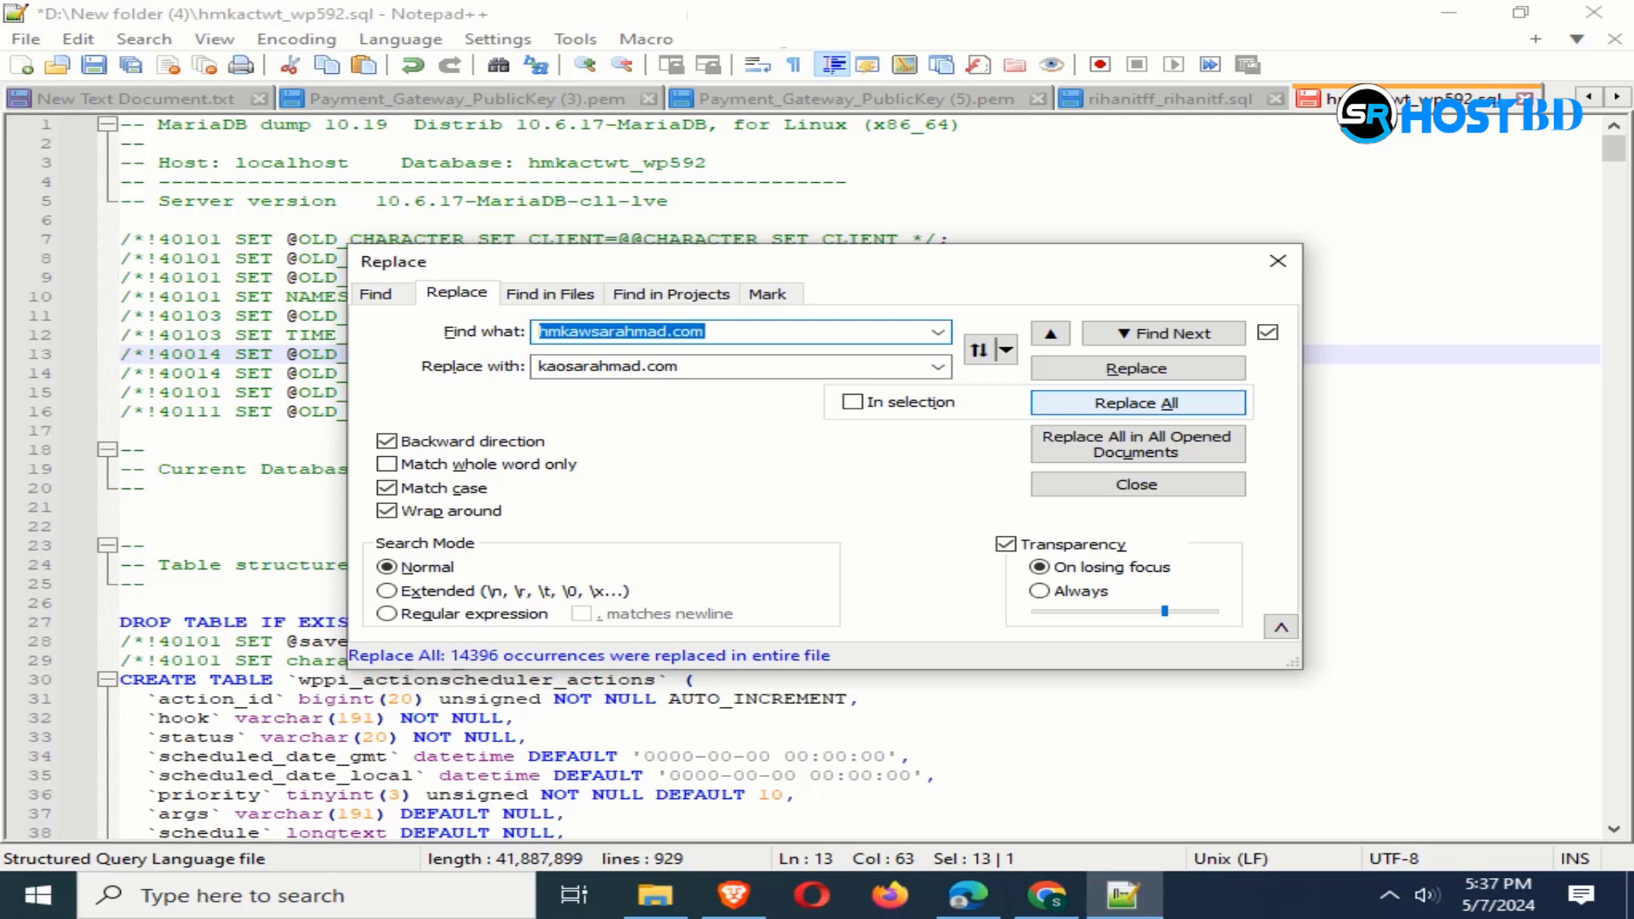
{"action": "key", "text": "alt+a"}
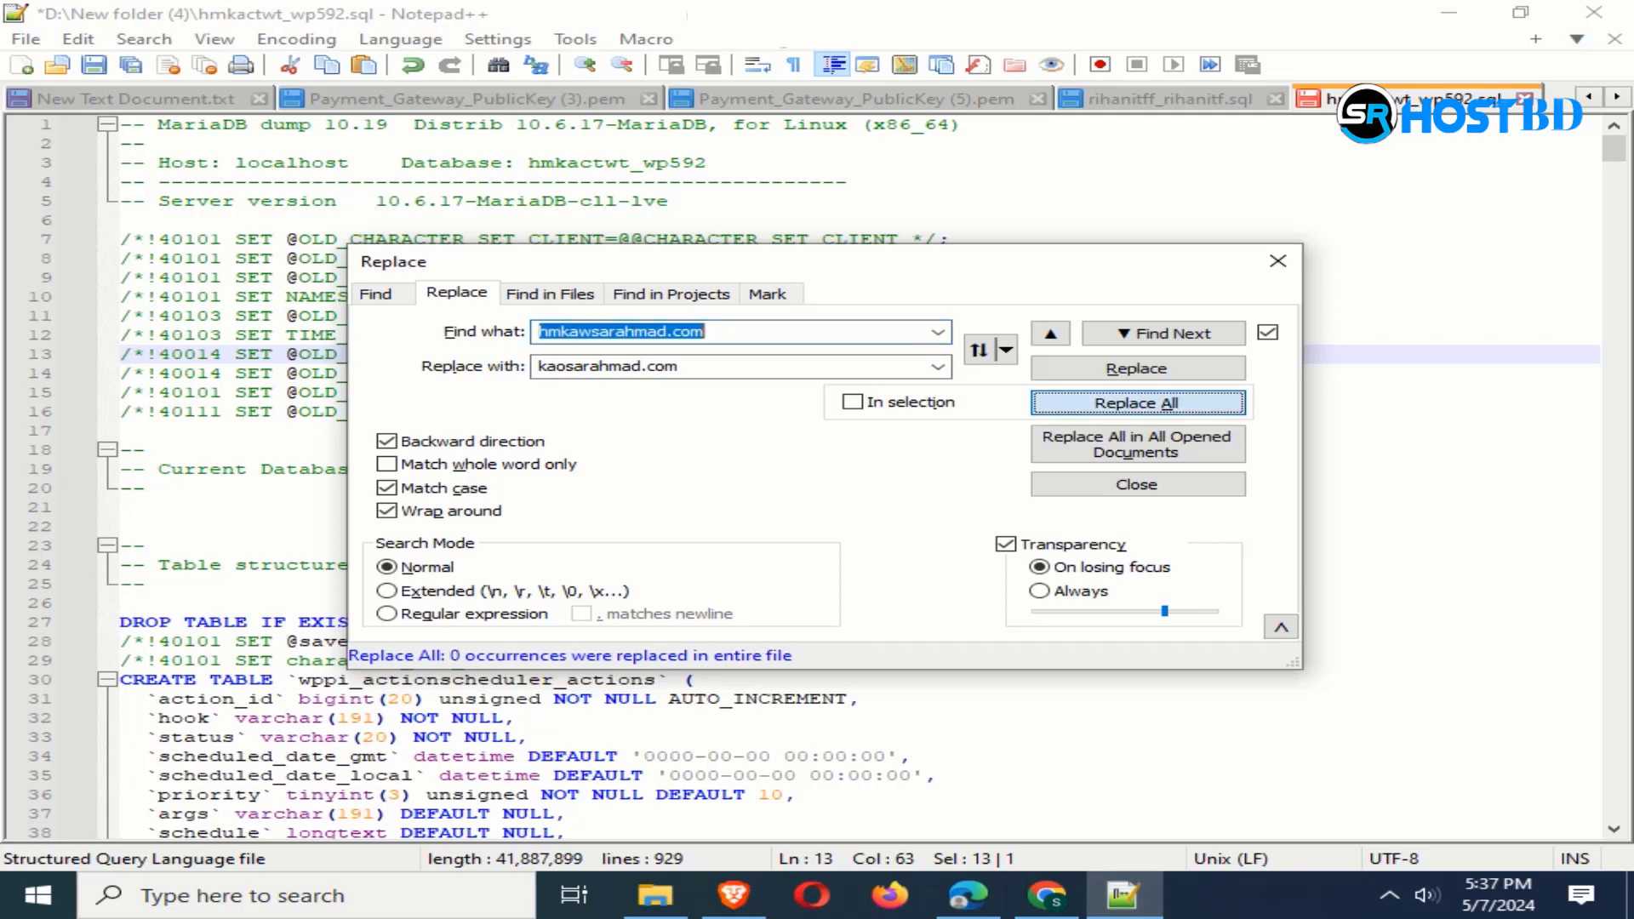
{"action": "key", "text": "alt+f"}
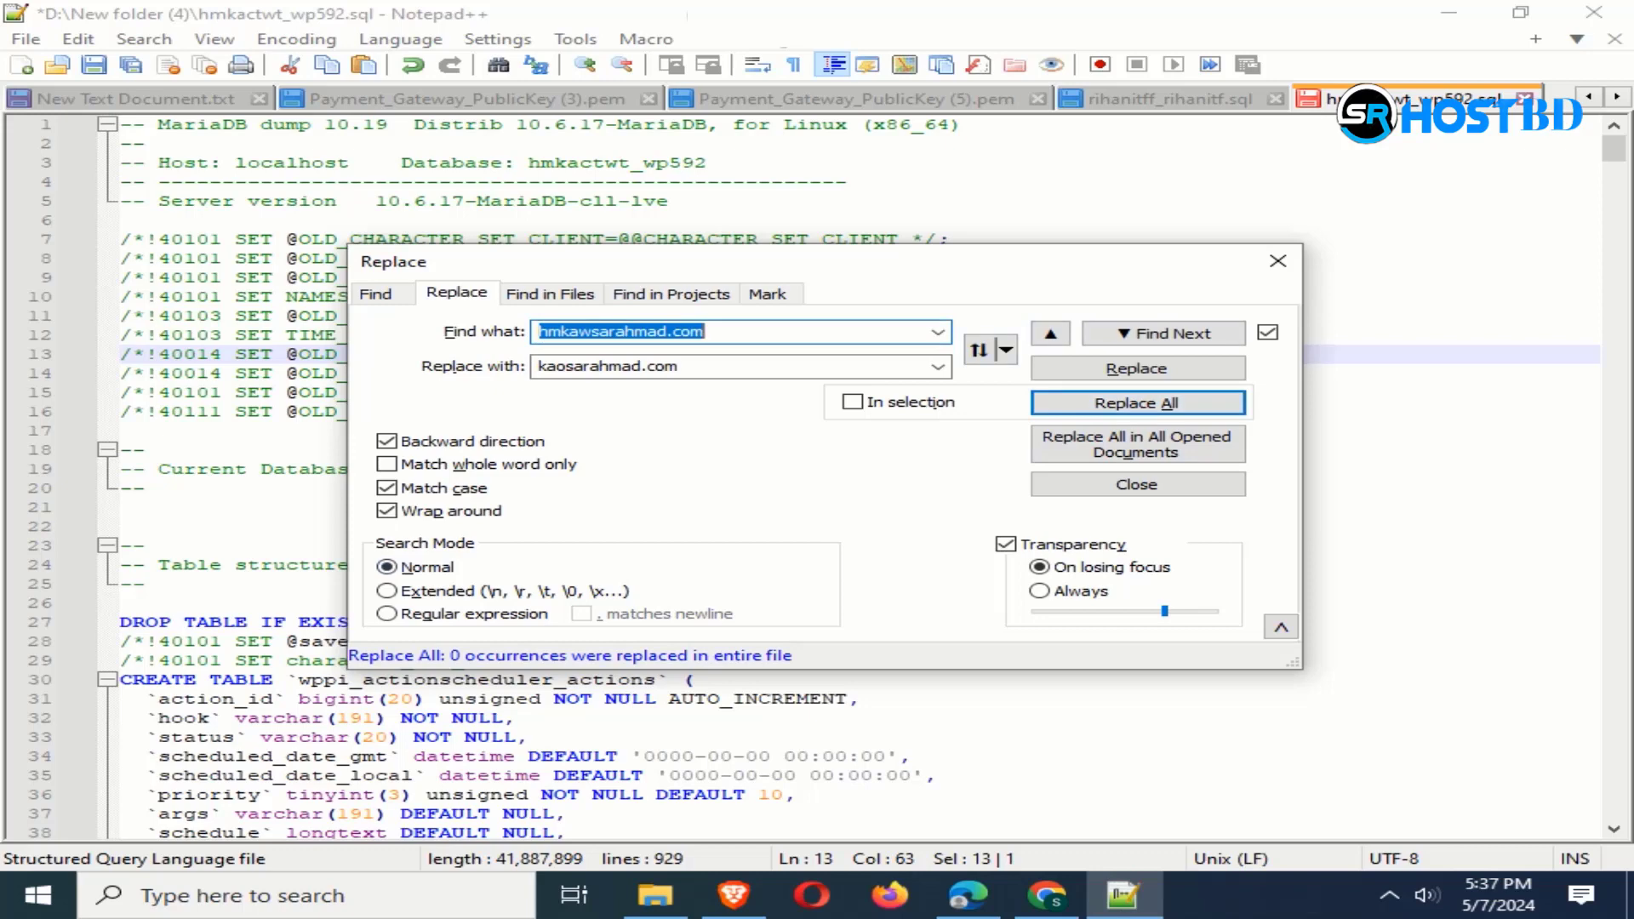
{"action": "left_click", "coordinate": [1277, 261]}
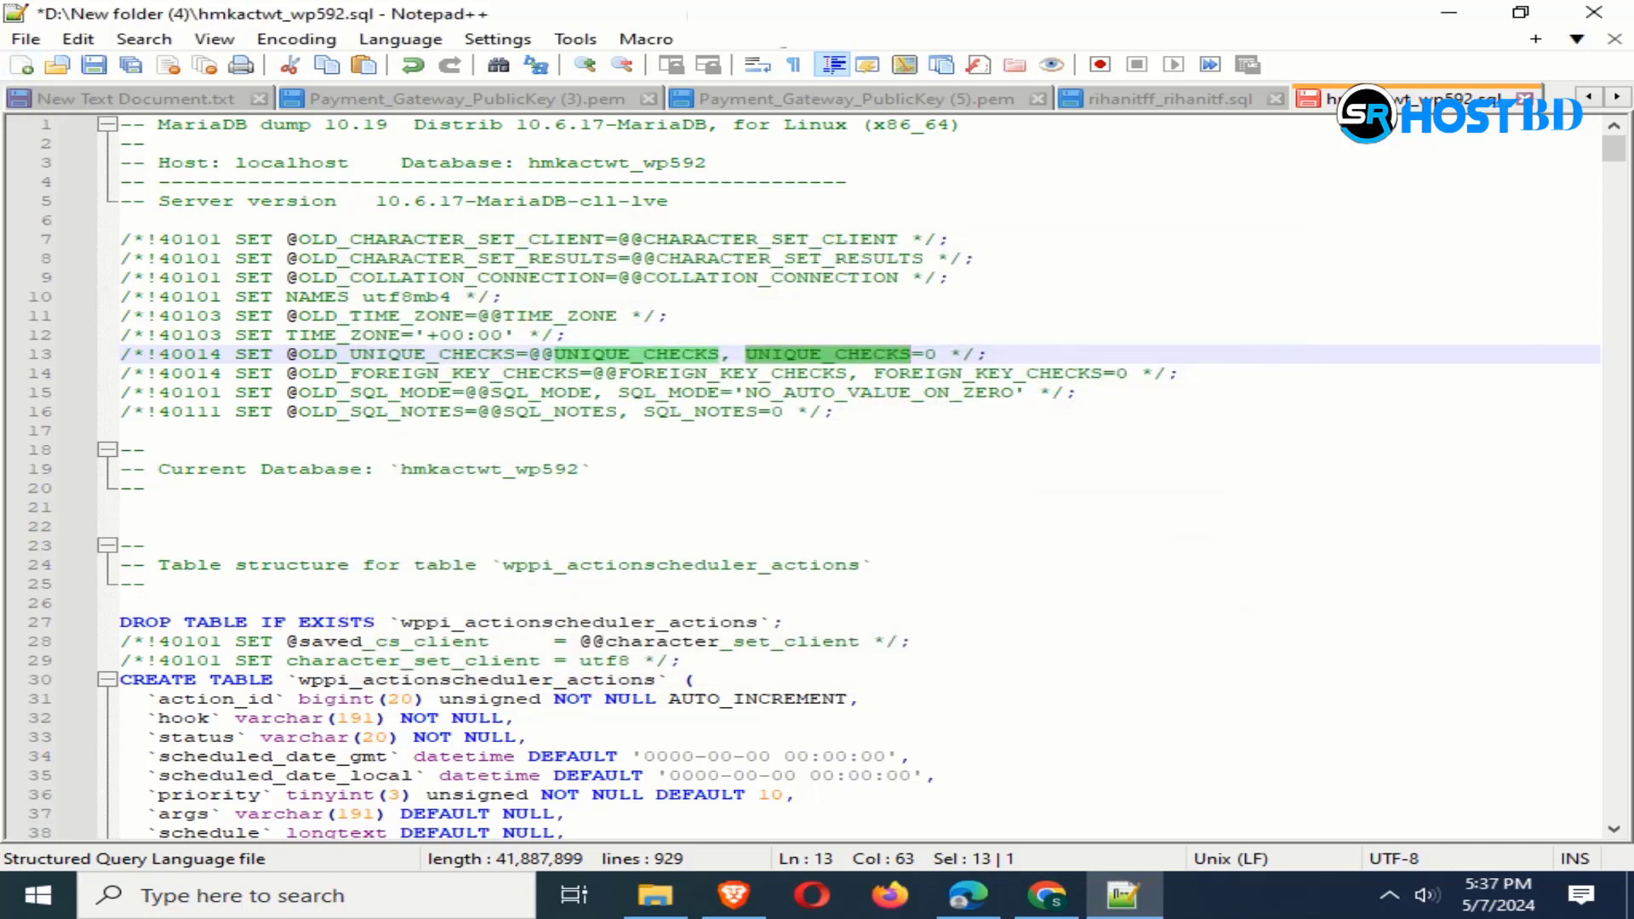
Step: Save the modified hmkactwt_wp592.sql without saving the other open documents
{"action": "left_click", "coordinate": [25, 38]}
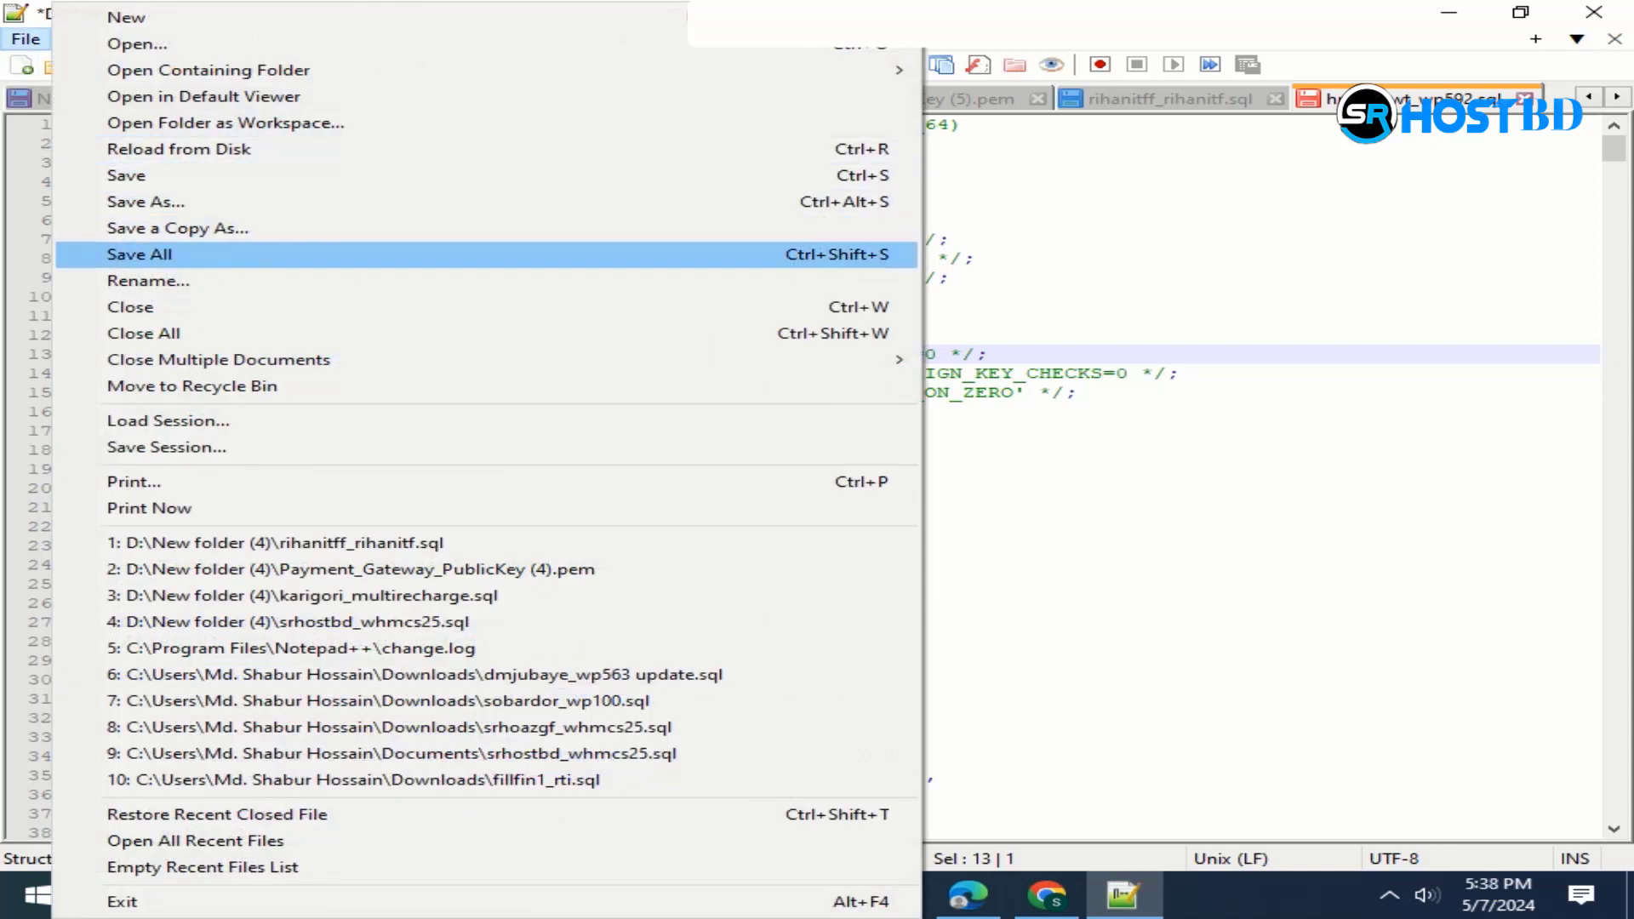
{"action": "left_click", "coordinate": [140, 255]}
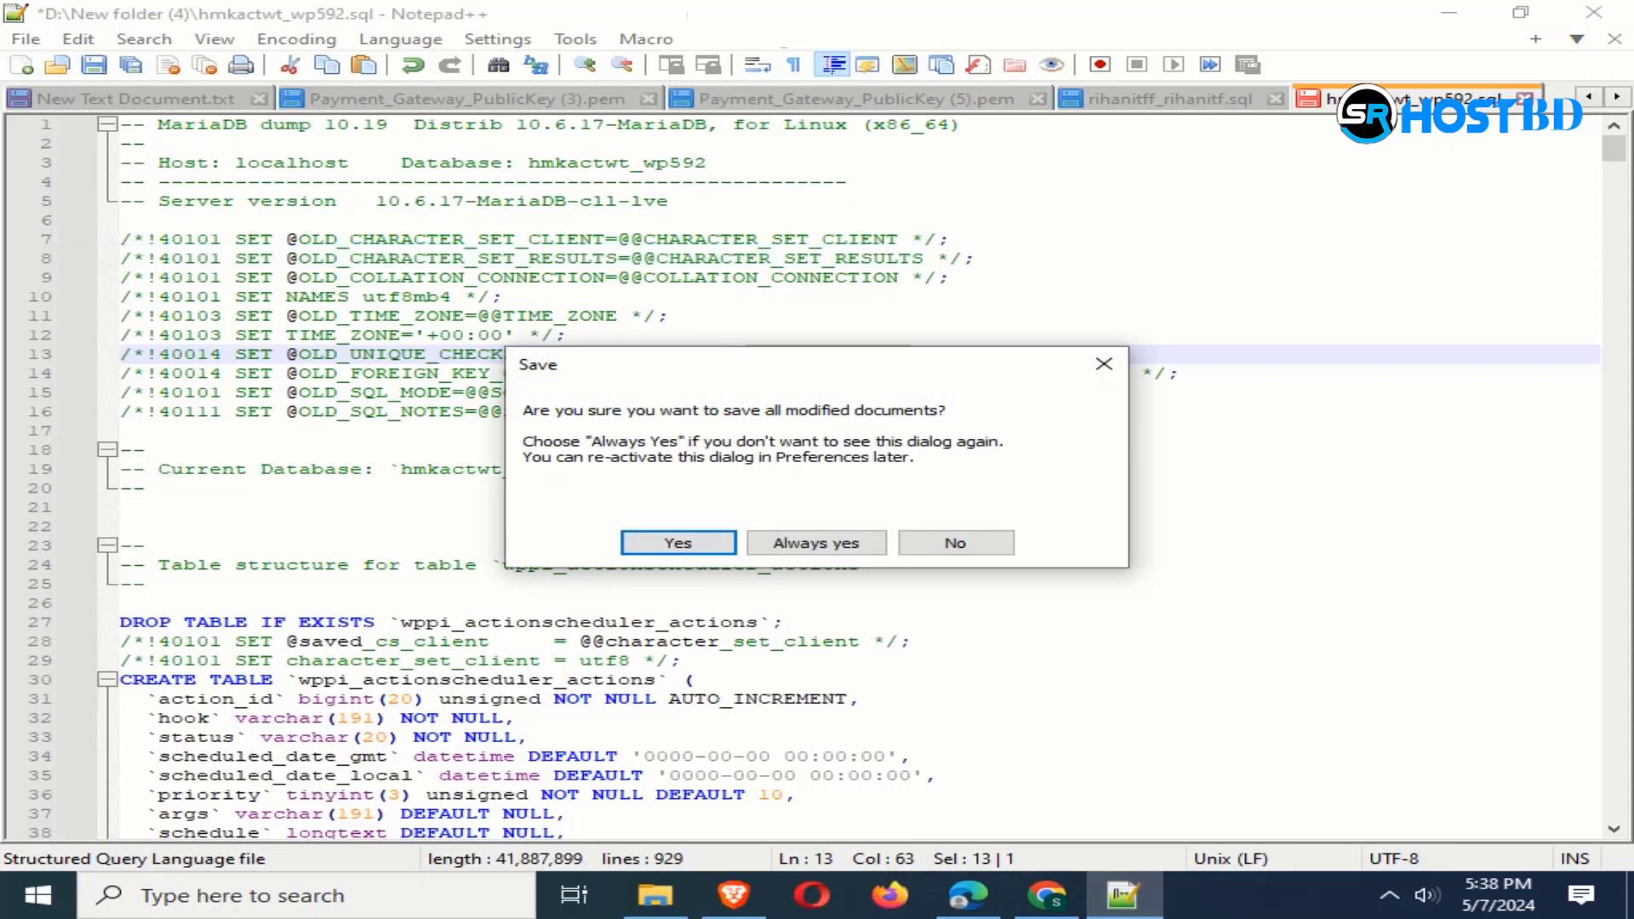
{"action": "left_click", "coordinate": [1104, 363]}
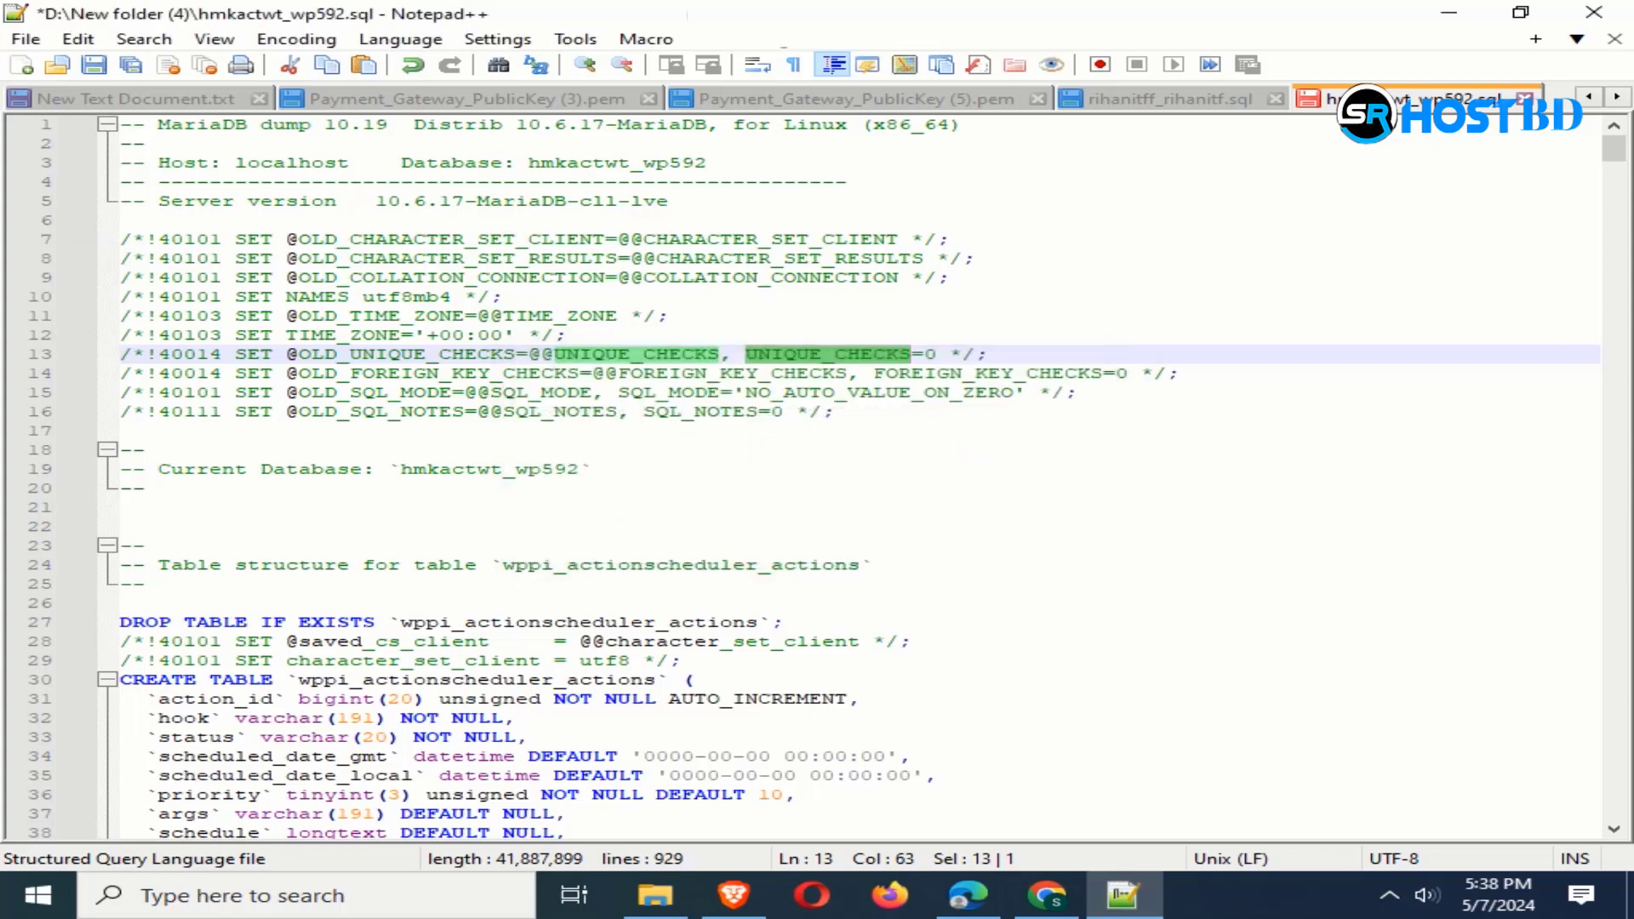
{"action": "left_click", "coordinate": [94, 64]}
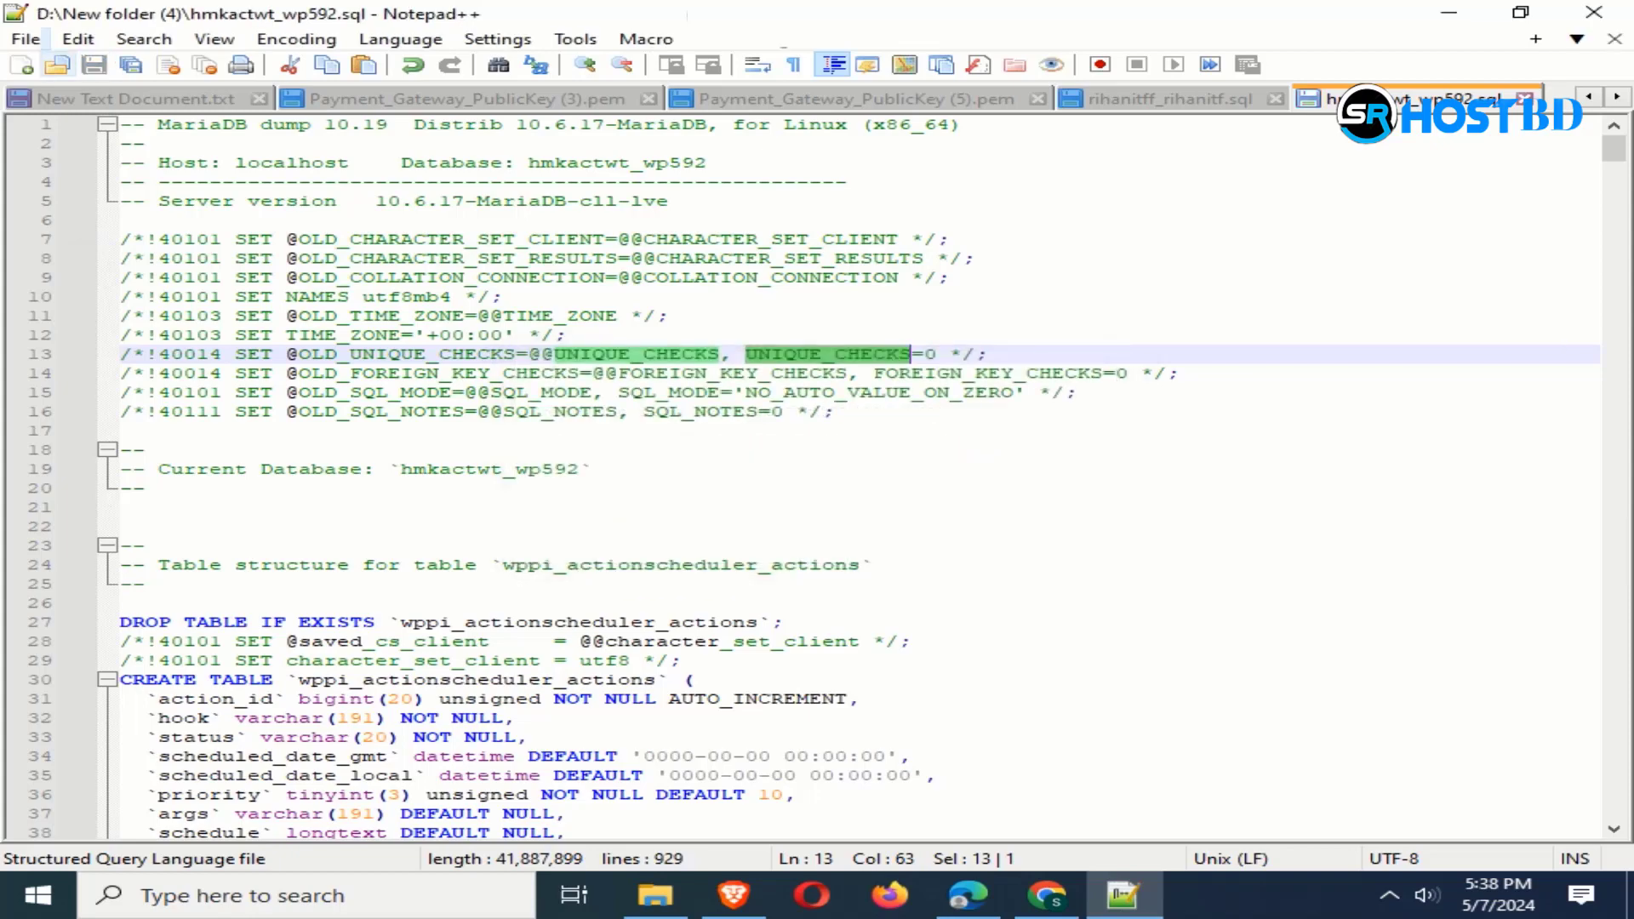
Step: Save the edited dump under the name hmkactwt_wp592 as an SQL file in the Downloads folder
{"action": "left_click", "coordinate": [25, 38]}
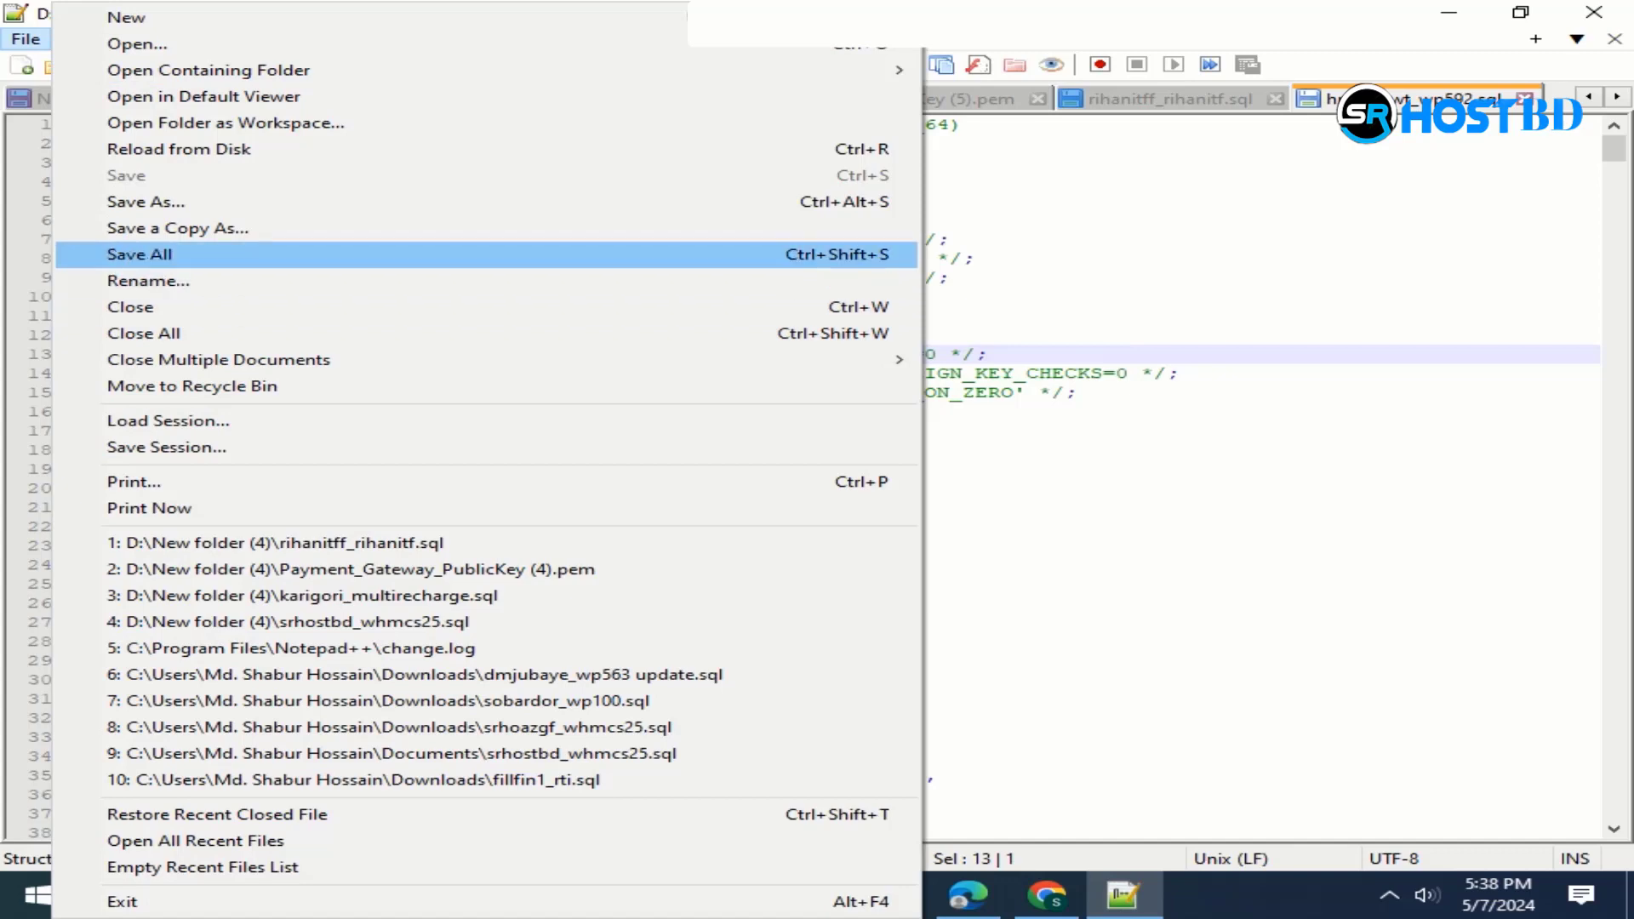
{"action": "key", "text": "Up"}
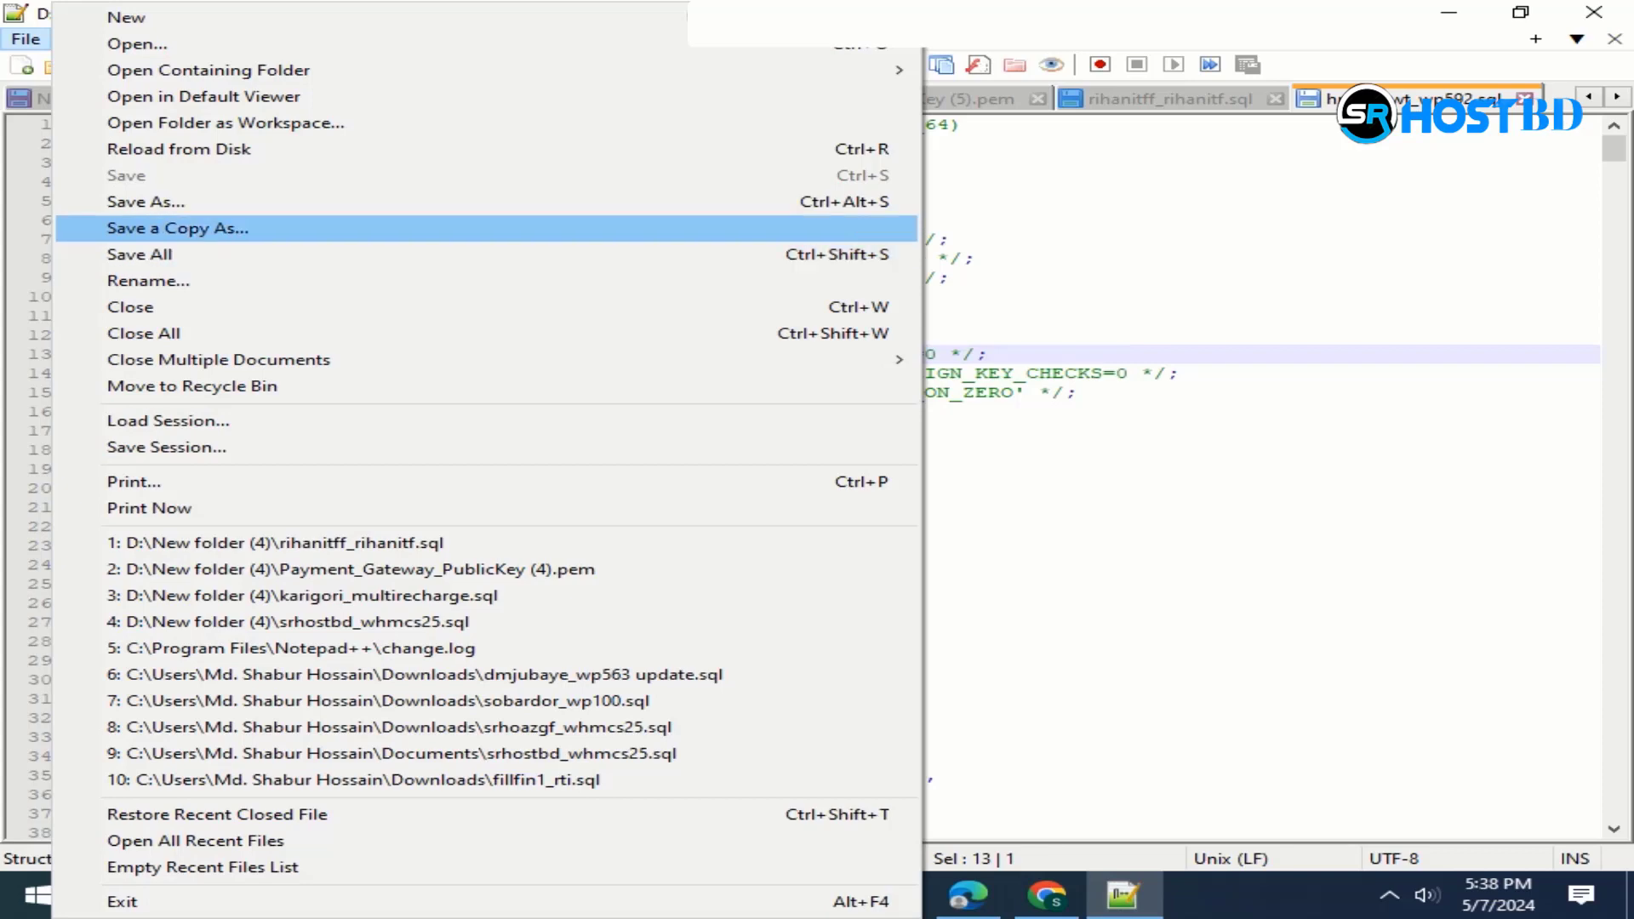
{"action": "key", "text": "Up"}
{"action": "key", "text": "Return"}
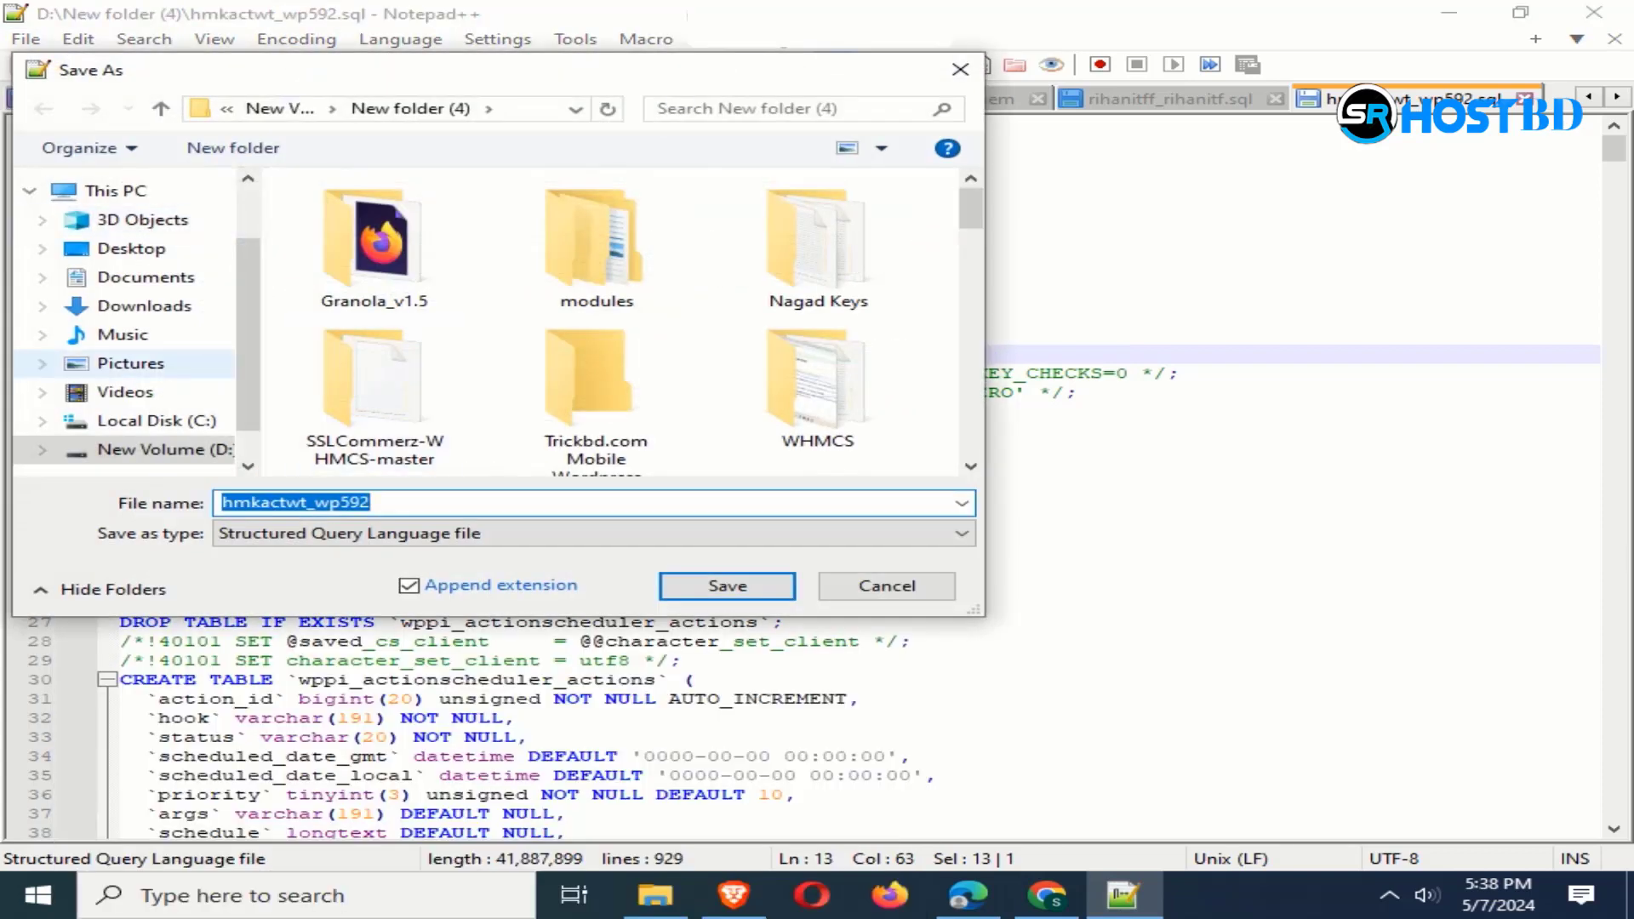
{"action": "left_click", "coordinate": [144, 305]}
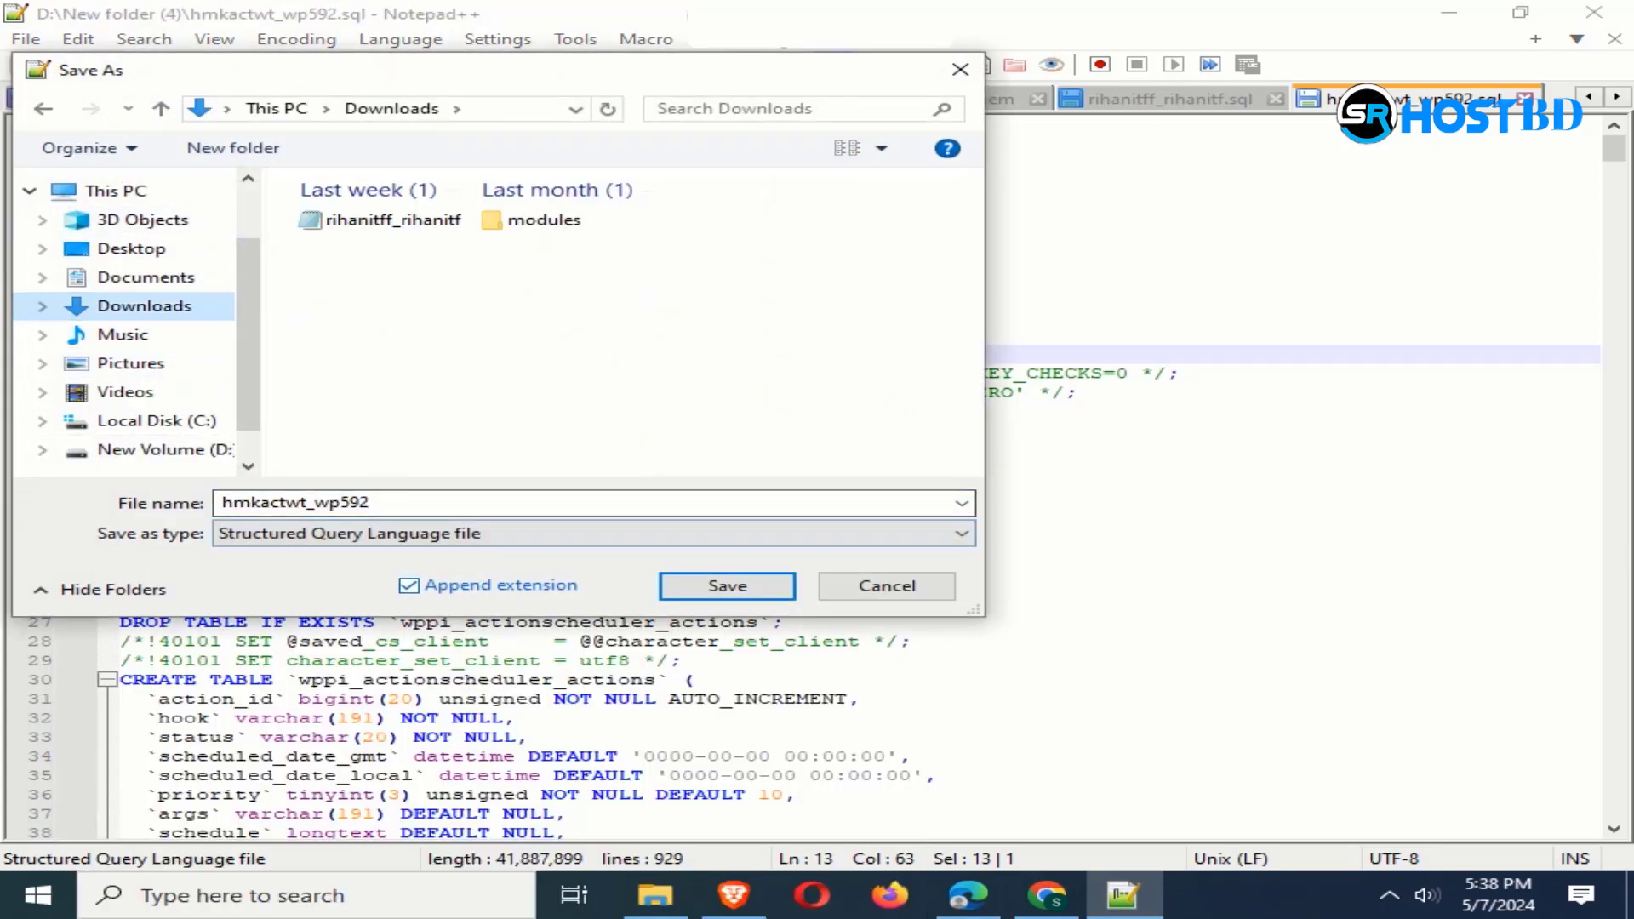
{"action": "key", "text": "Return"}
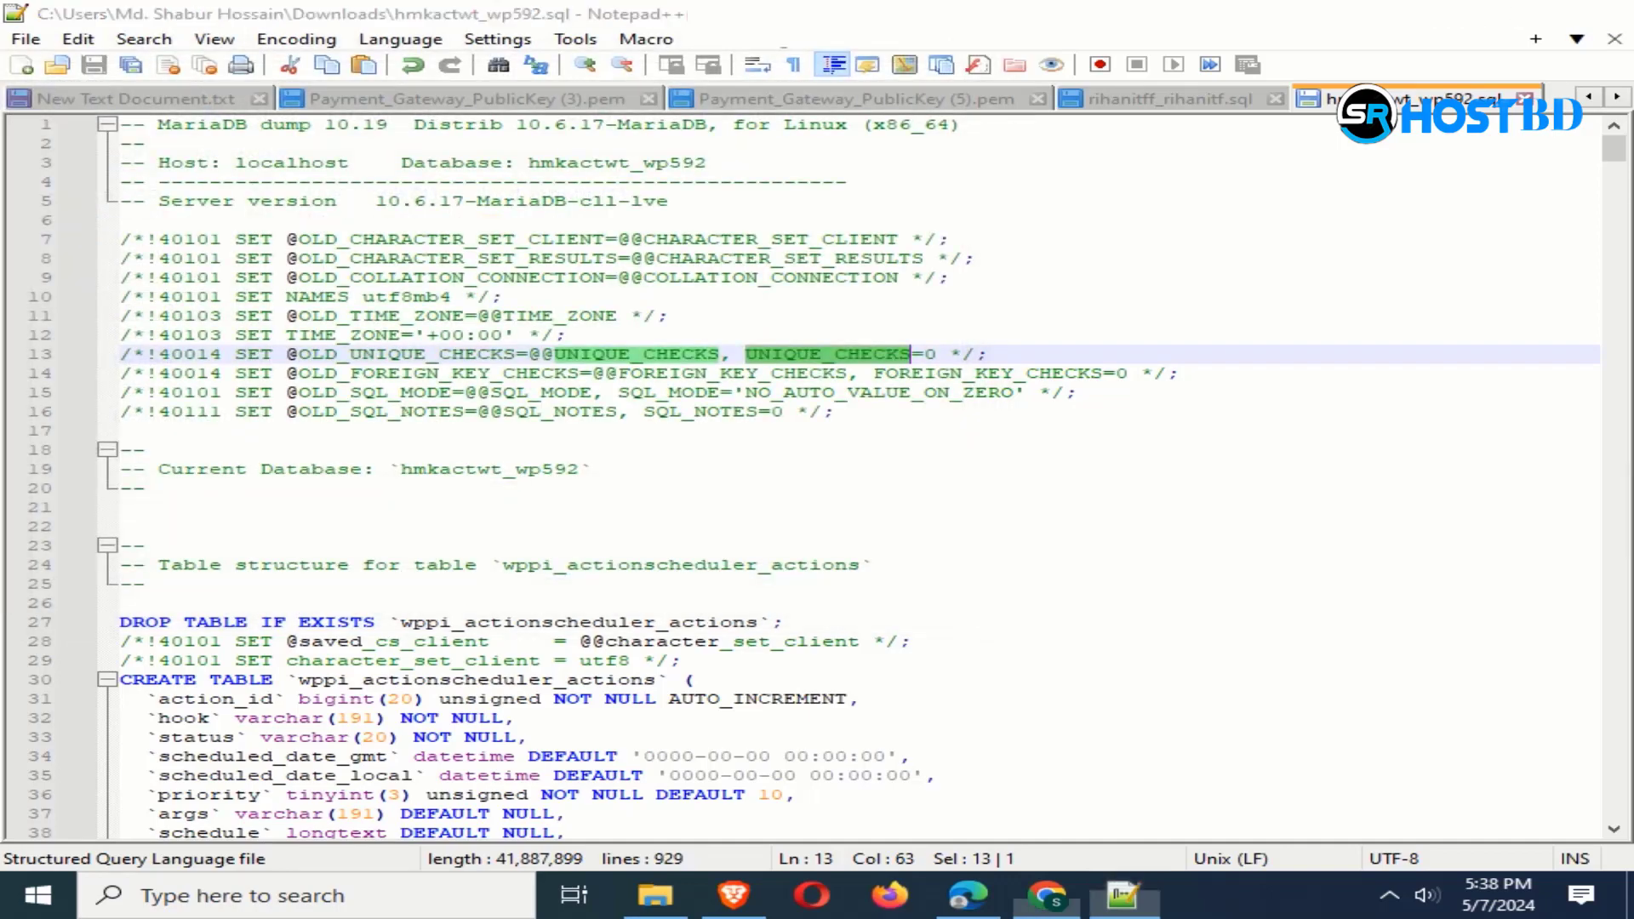
Step: Switch to the new host's cPanel in the browser and open the MySQL Database Wizard
{"action": "left_click", "coordinate": [1448, 12]}
{"action": "scroll", "coordinate": [595, 514], "scroll_direction": "down", "scroll_amount": 4}
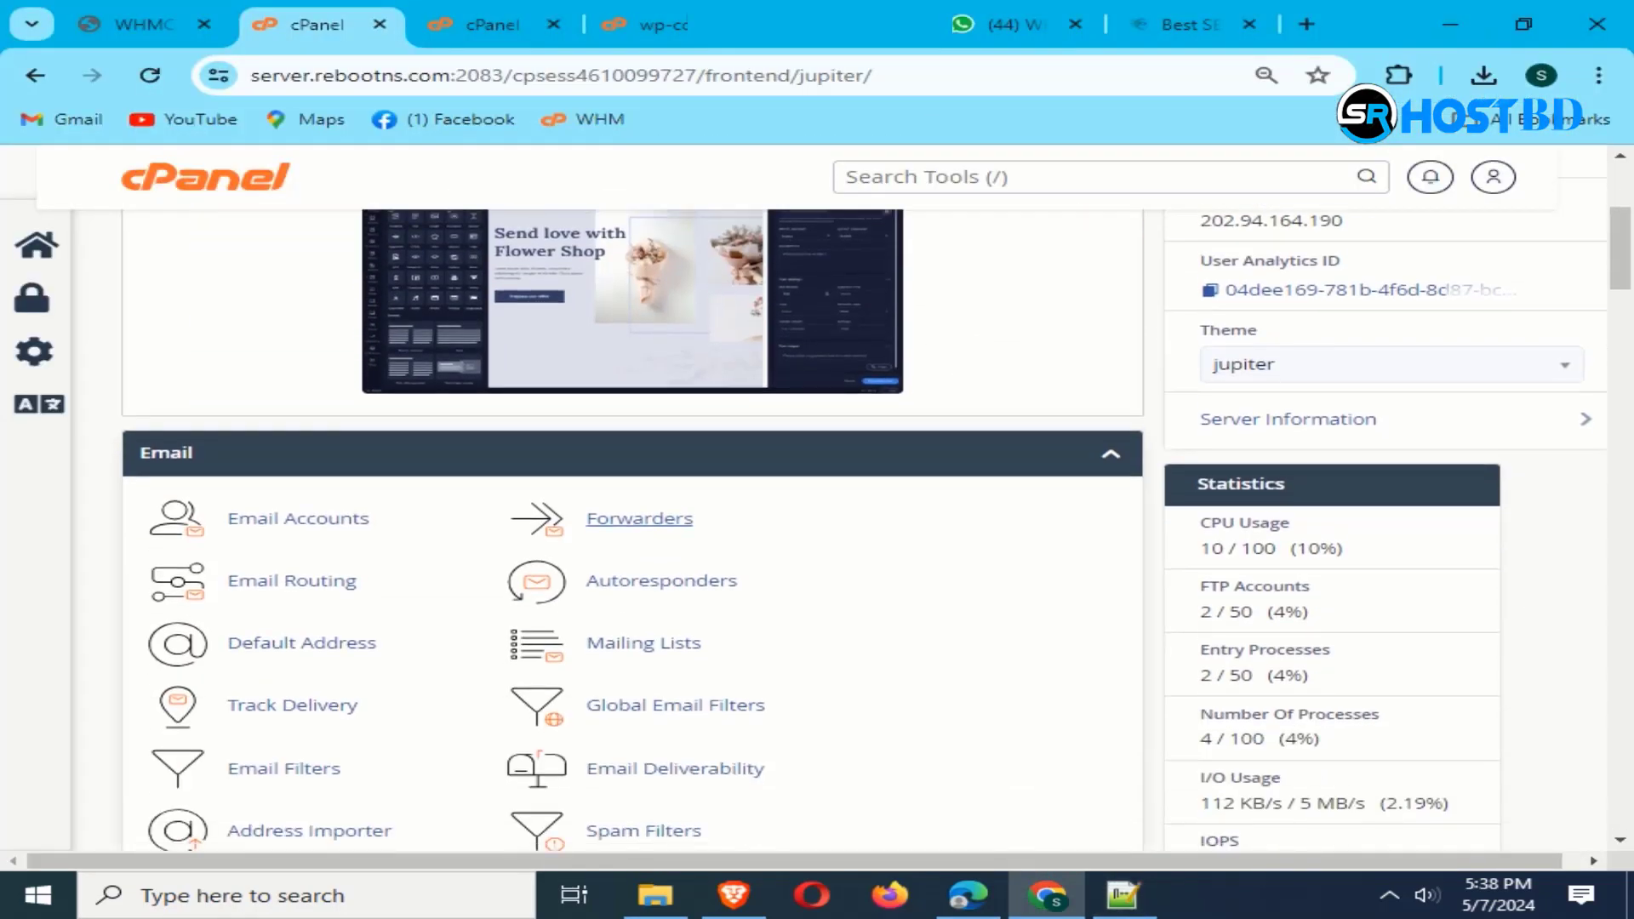
{"action": "scroll", "coordinate": [596, 514], "scroll_direction": "up", "scroll_amount": 4}
{"action": "scroll", "coordinate": [640, 328], "scroll_direction": "down", "scroll_amount": 10}
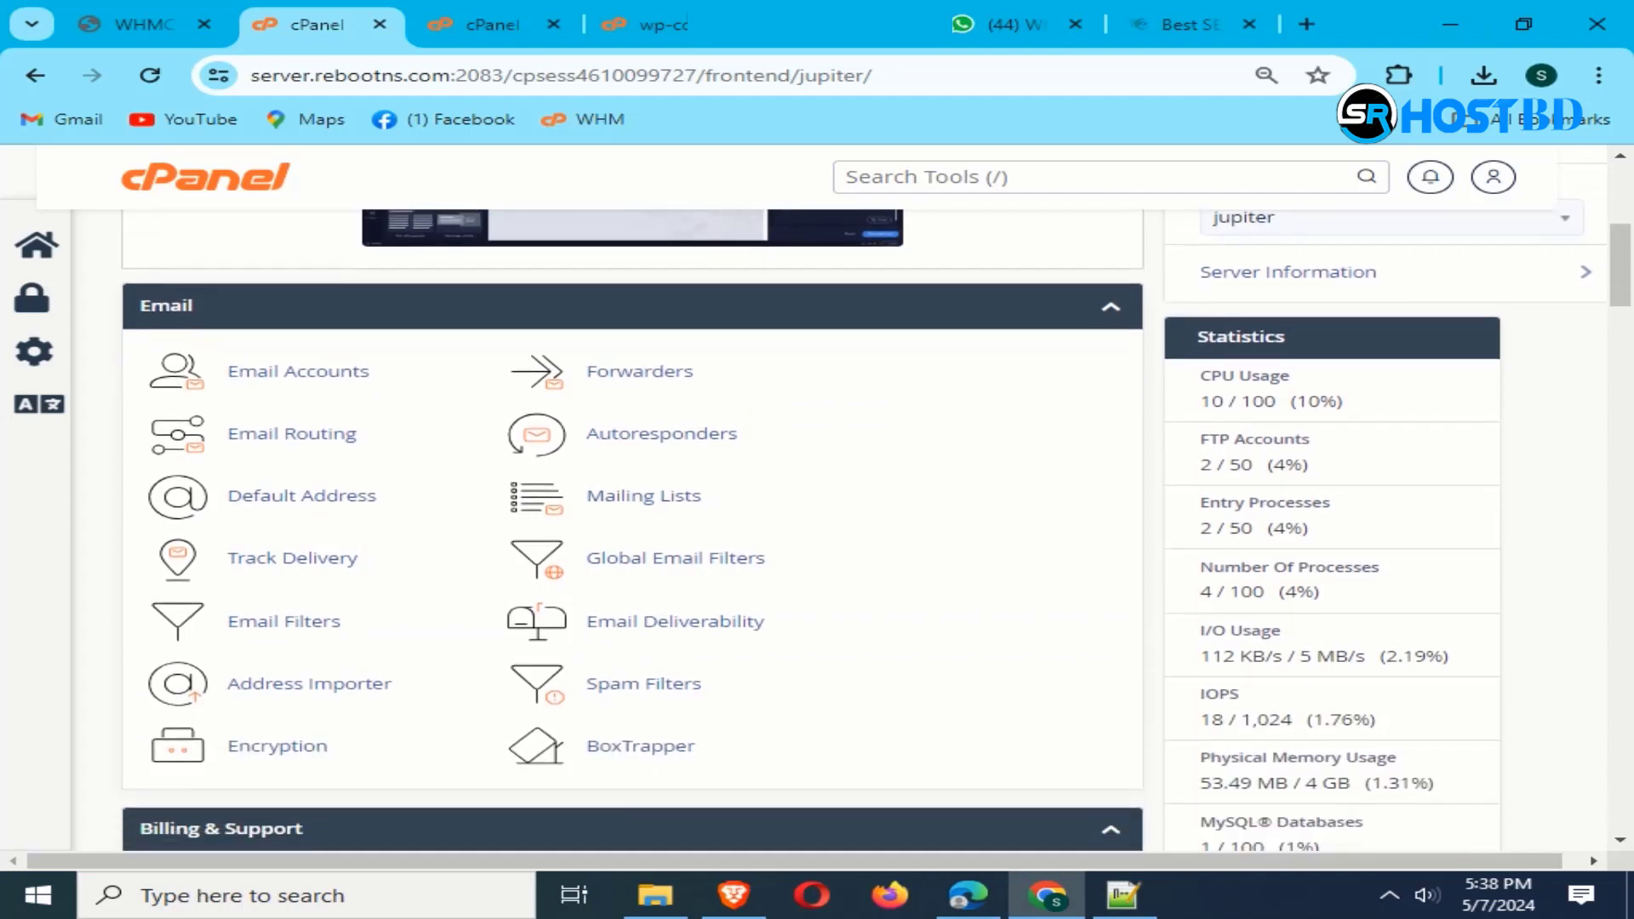
{"action": "scroll", "coordinate": [640, 328], "scroll_direction": "down", "scroll_amount": 7}
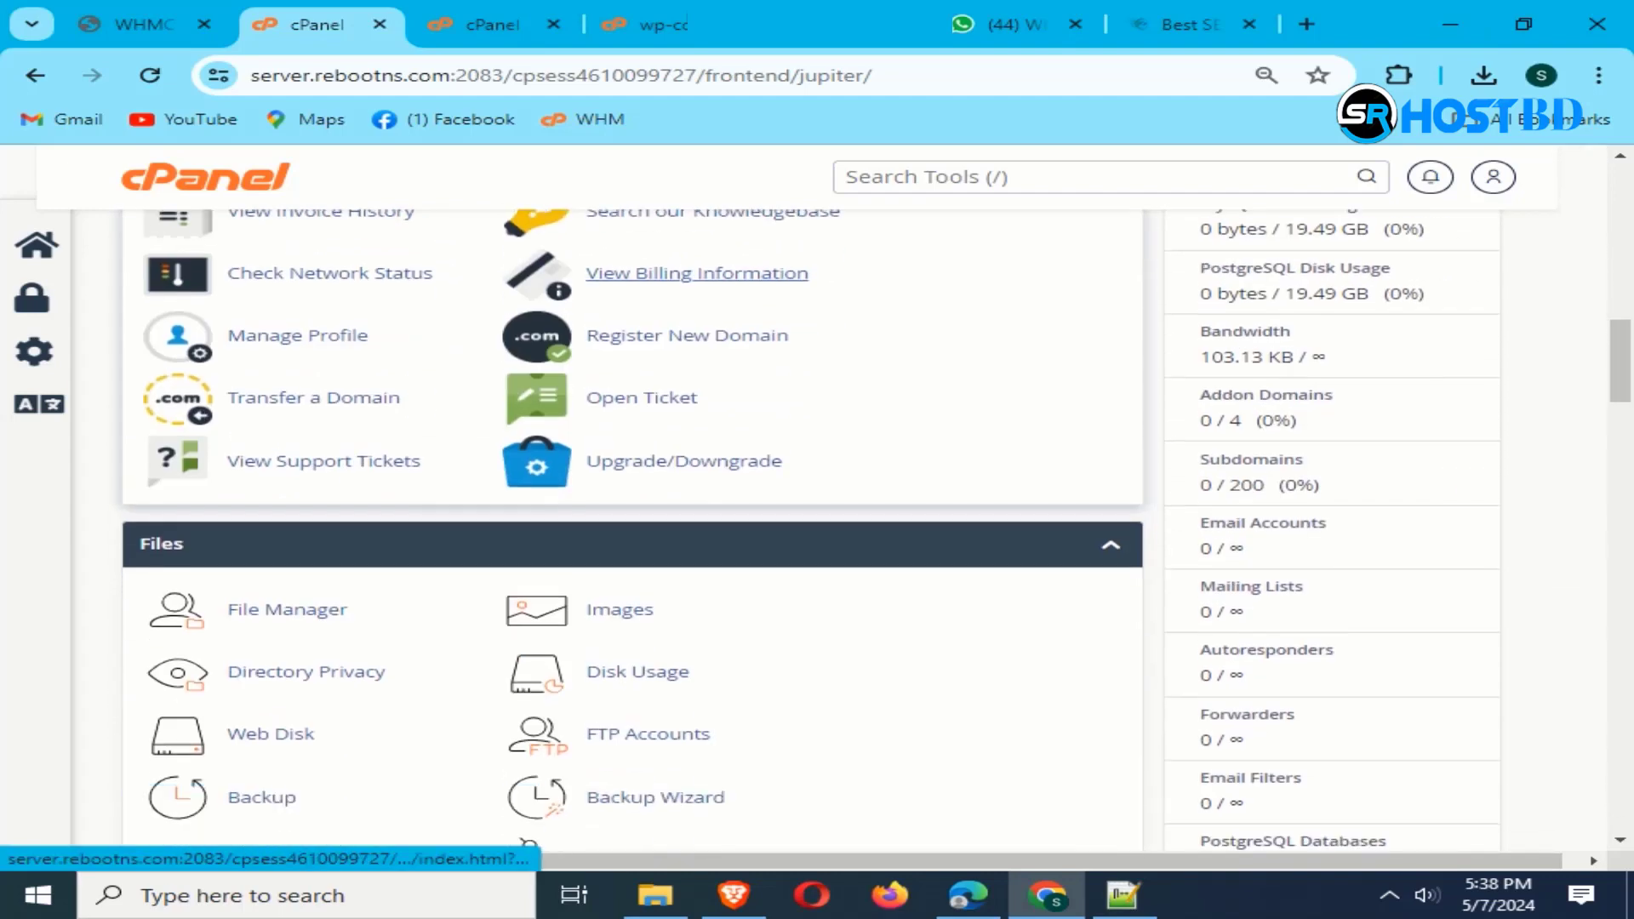
{"action": "scroll", "coordinate": [332, 716], "scroll_direction": "down", "scroll_amount": 3}
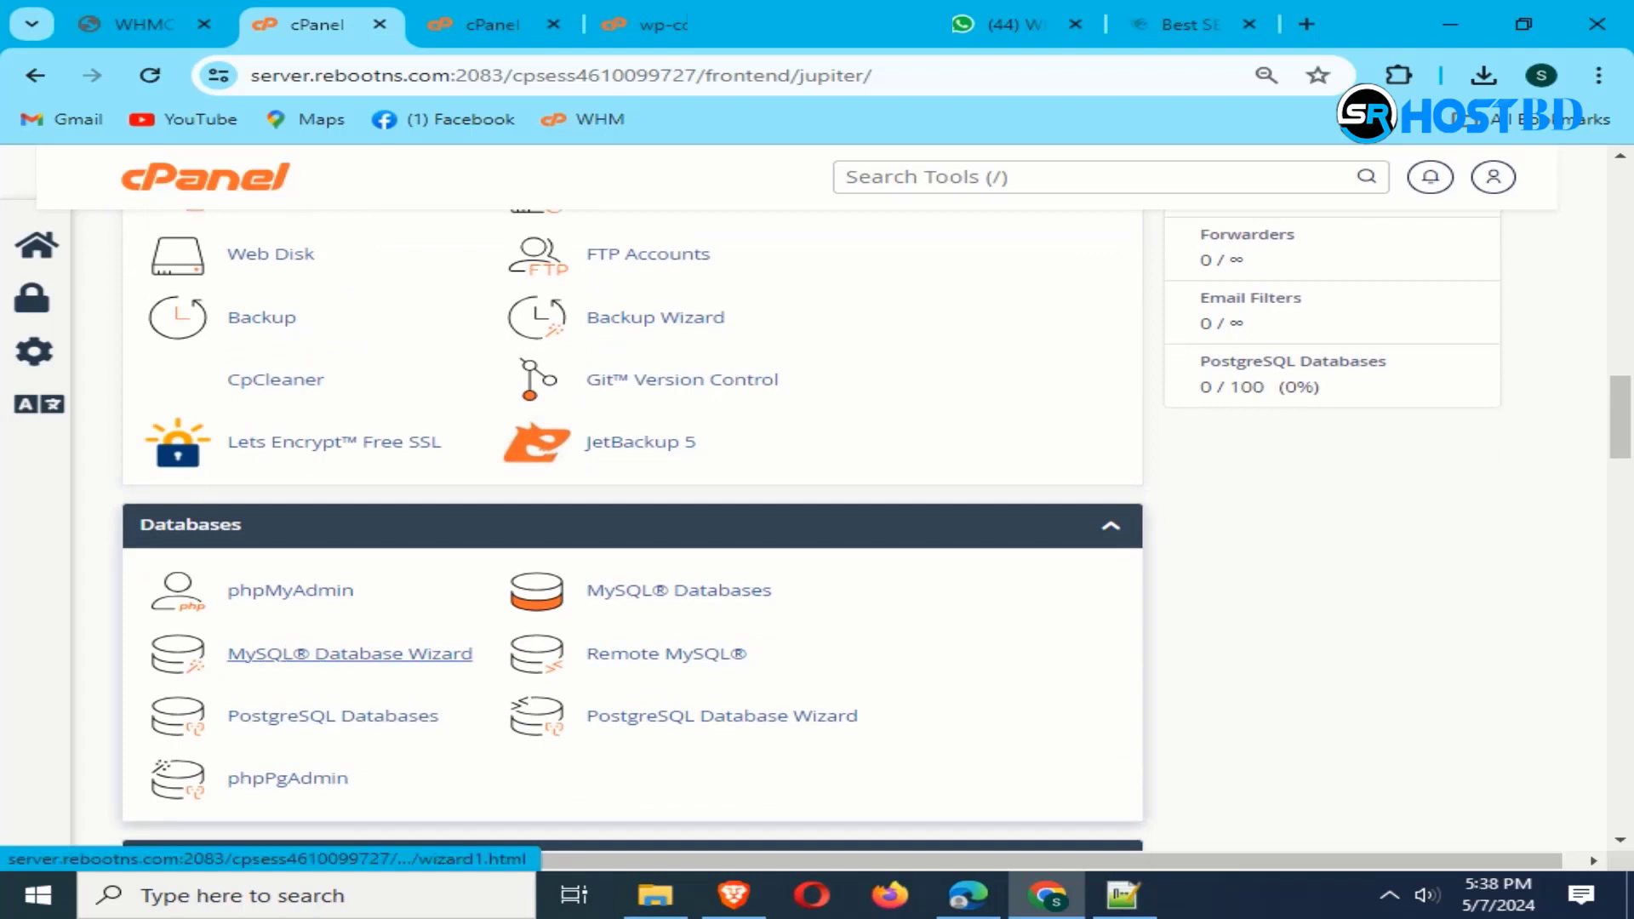
{"action": "left_click", "coordinate": [349, 654]}
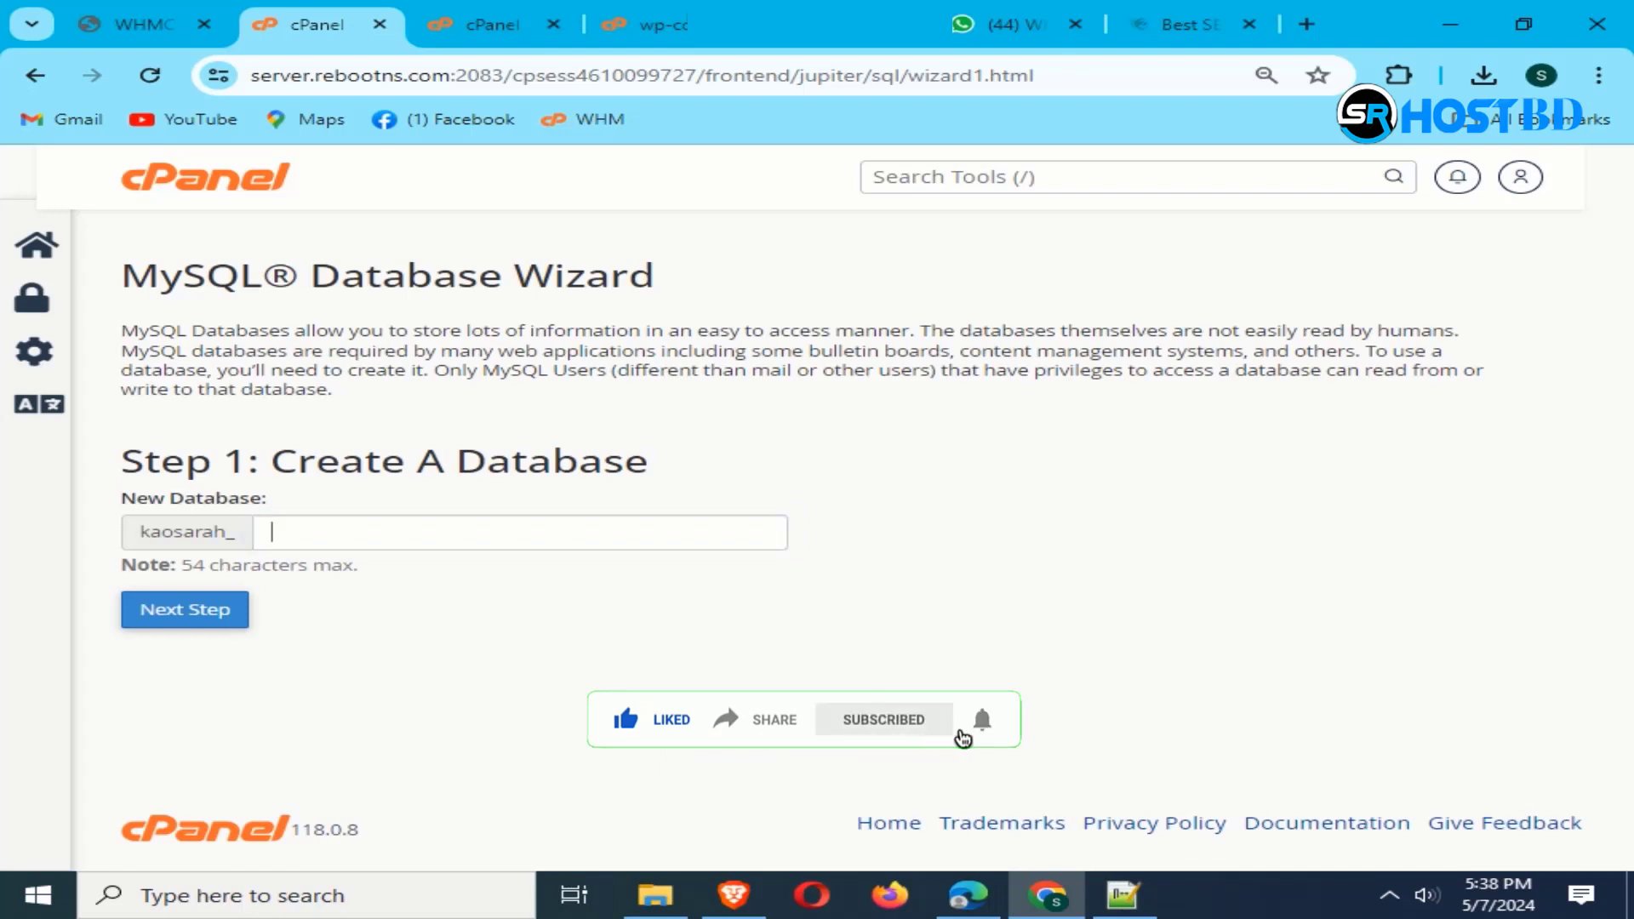
Step: Create a new MySQL database with the name kaosarahmad after the account prefix
{"action": "left_click", "coordinate": [519, 532]}
{"action": "key", "text": "super+v"}
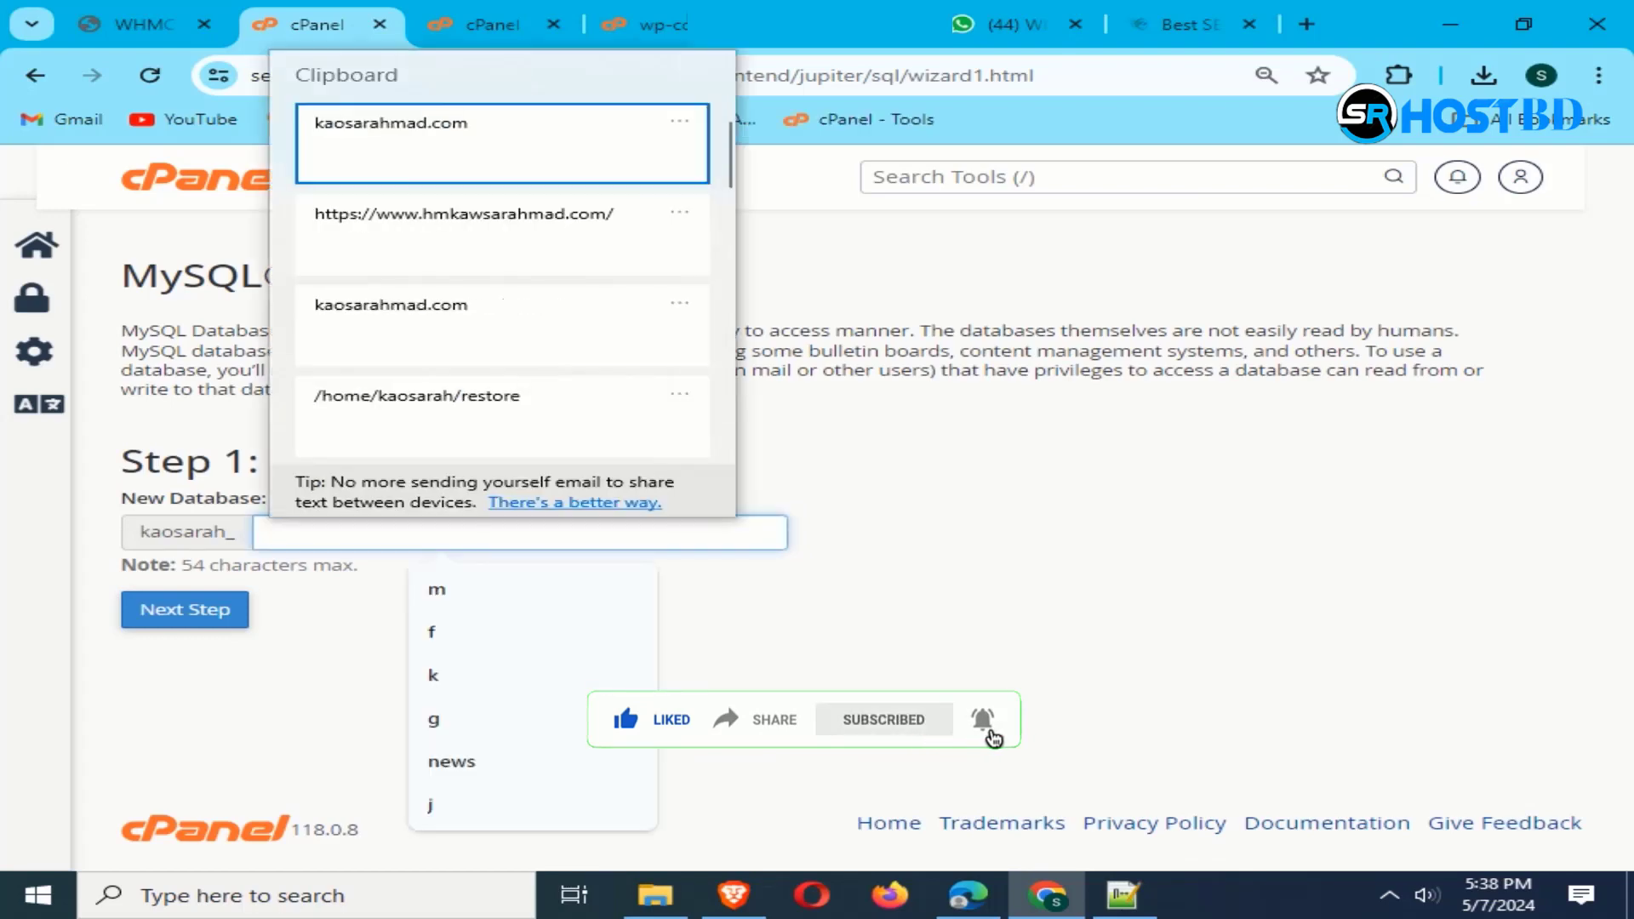
{"action": "key", "text": "Return"}
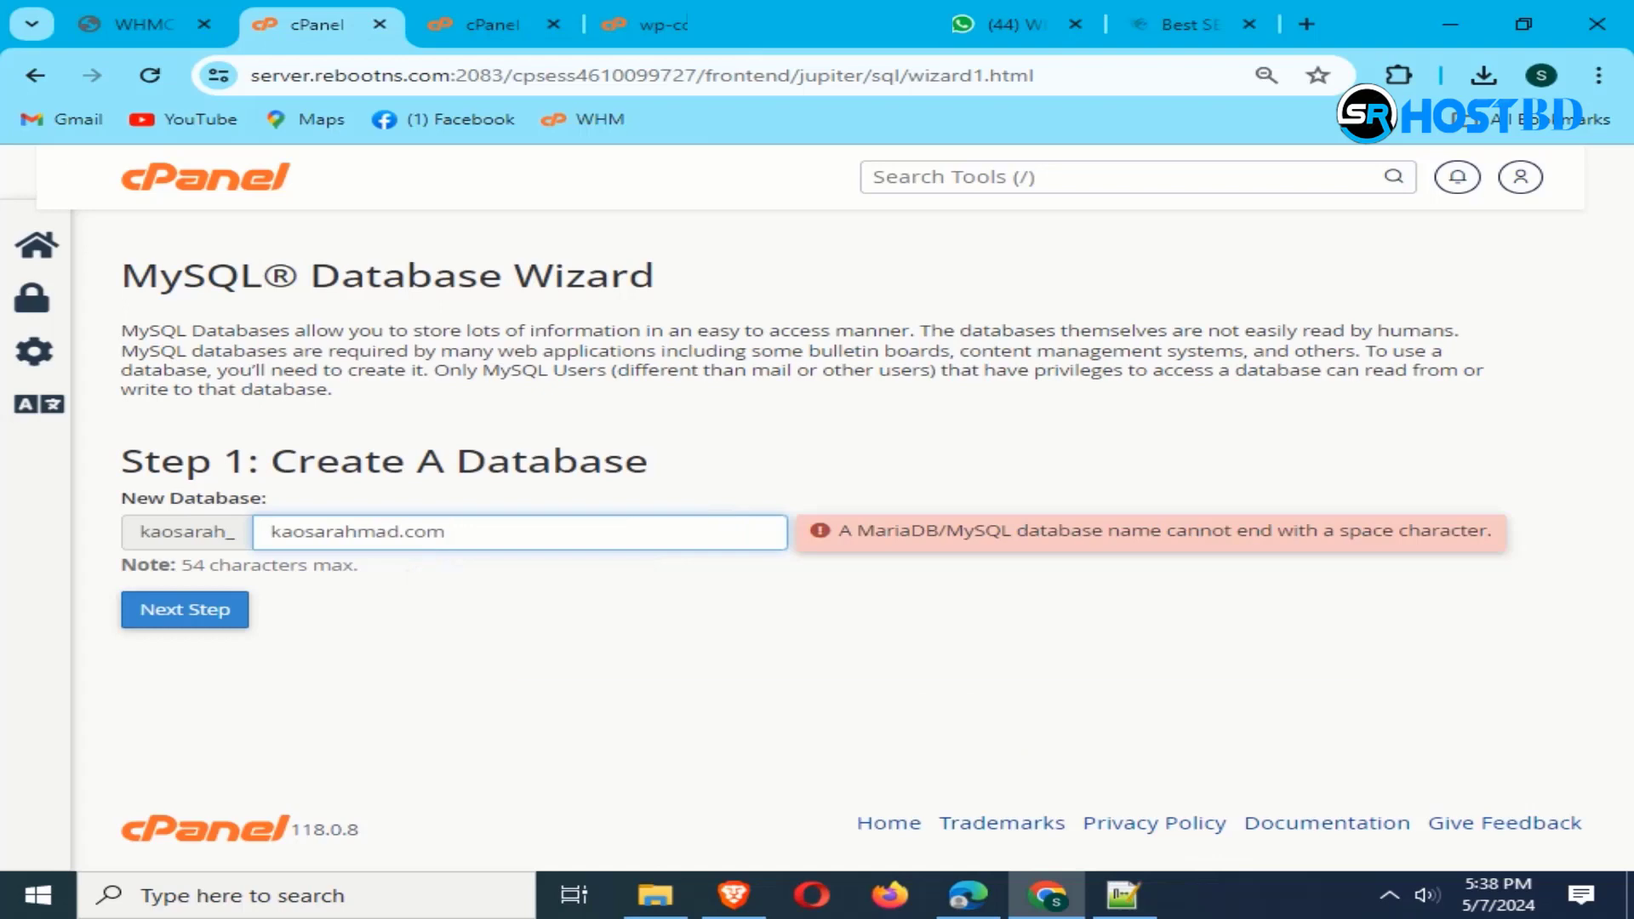
{"action": "key", "text": "shift+End"}
{"action": "key", "text": "BackSpace"}
{"action": "key", "text": "Tab"}
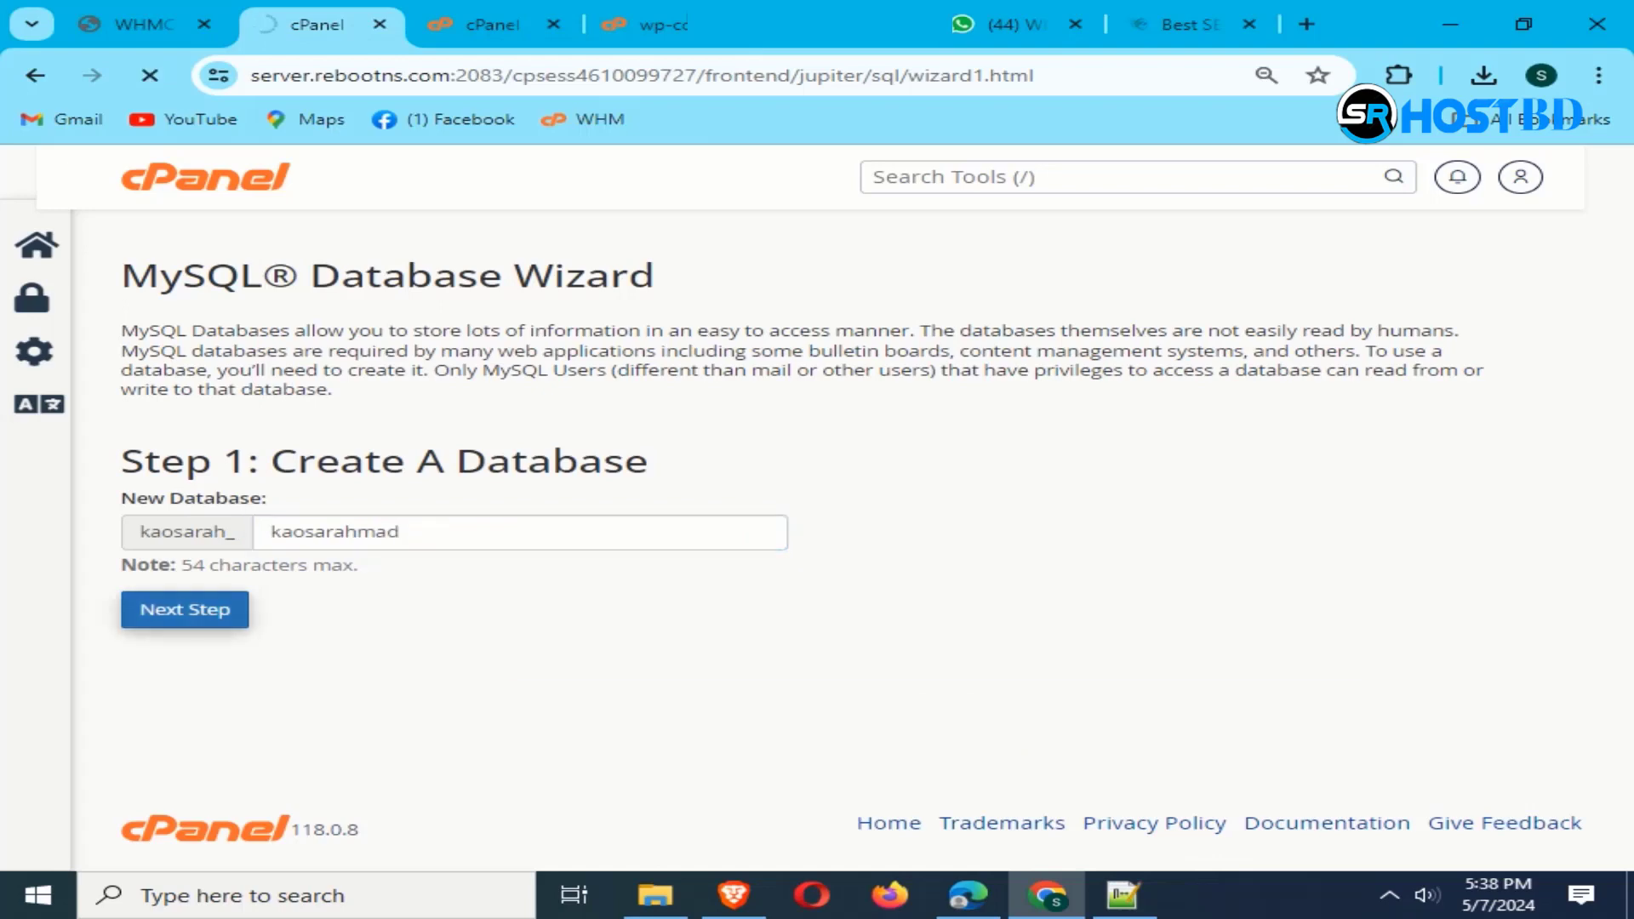
{"action": "right_click", "coordinate": [309, 482]}
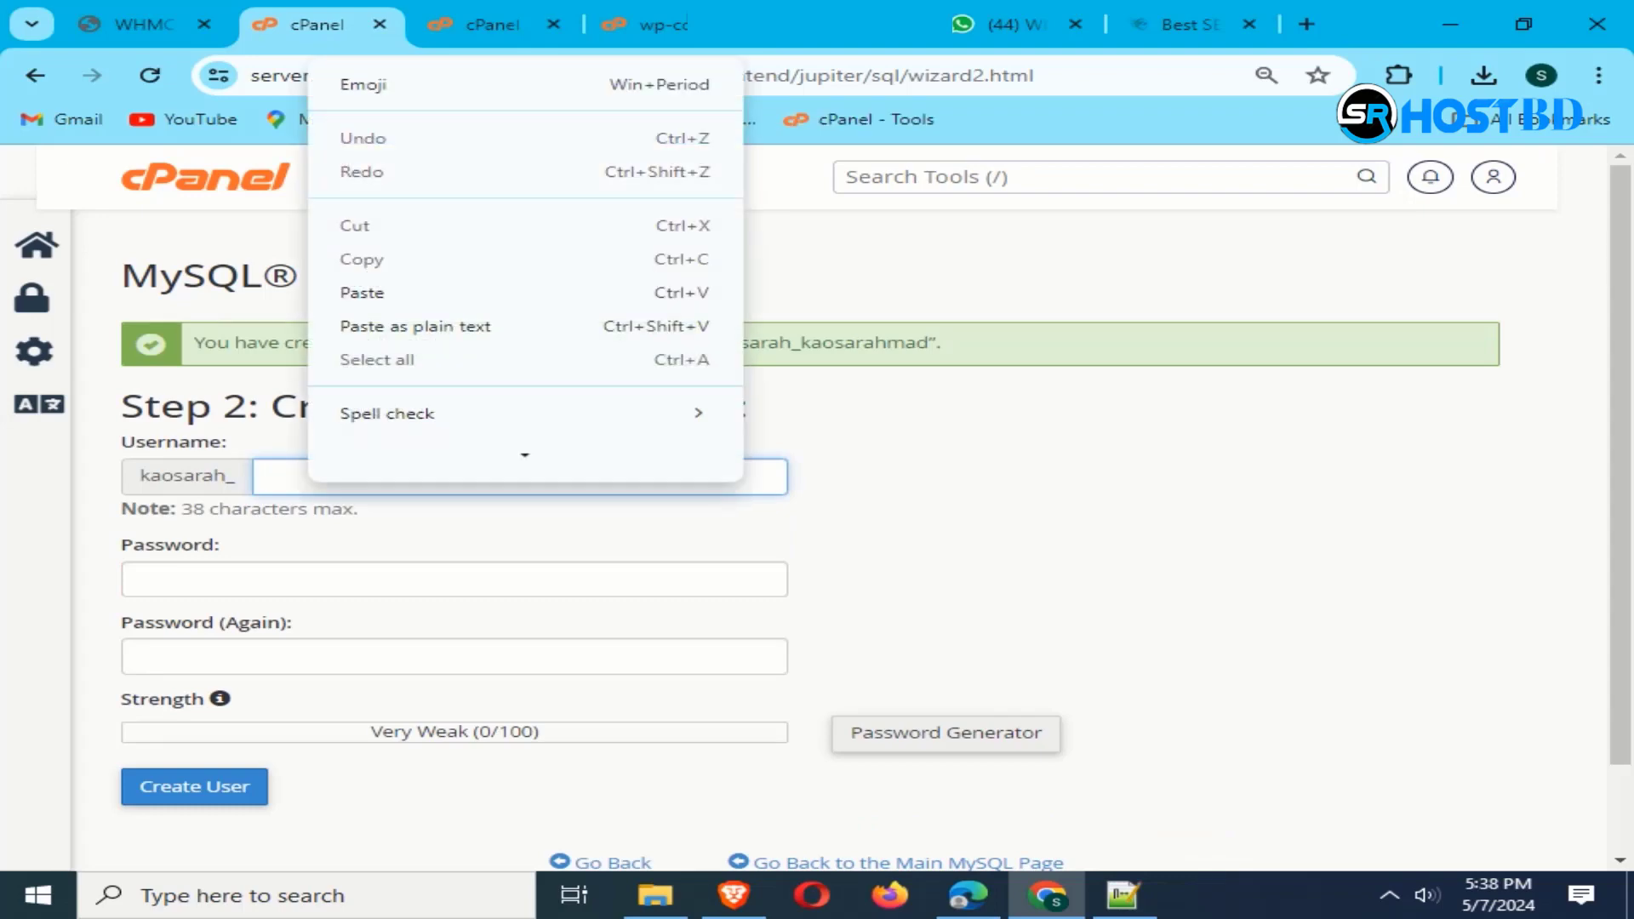
{"action": "left_click", "coordinate": [1021, 528]}
{"action": "left_click_drag", "start_coordinate": [800, 343], "coordinate": [928, 342]}
{"action": "right_click", "coordinate": [904, 344]}
{"action": "left_click", "coordinate": [945, 370]}
{"action": "left_click", "coordinate": [383, 476]}
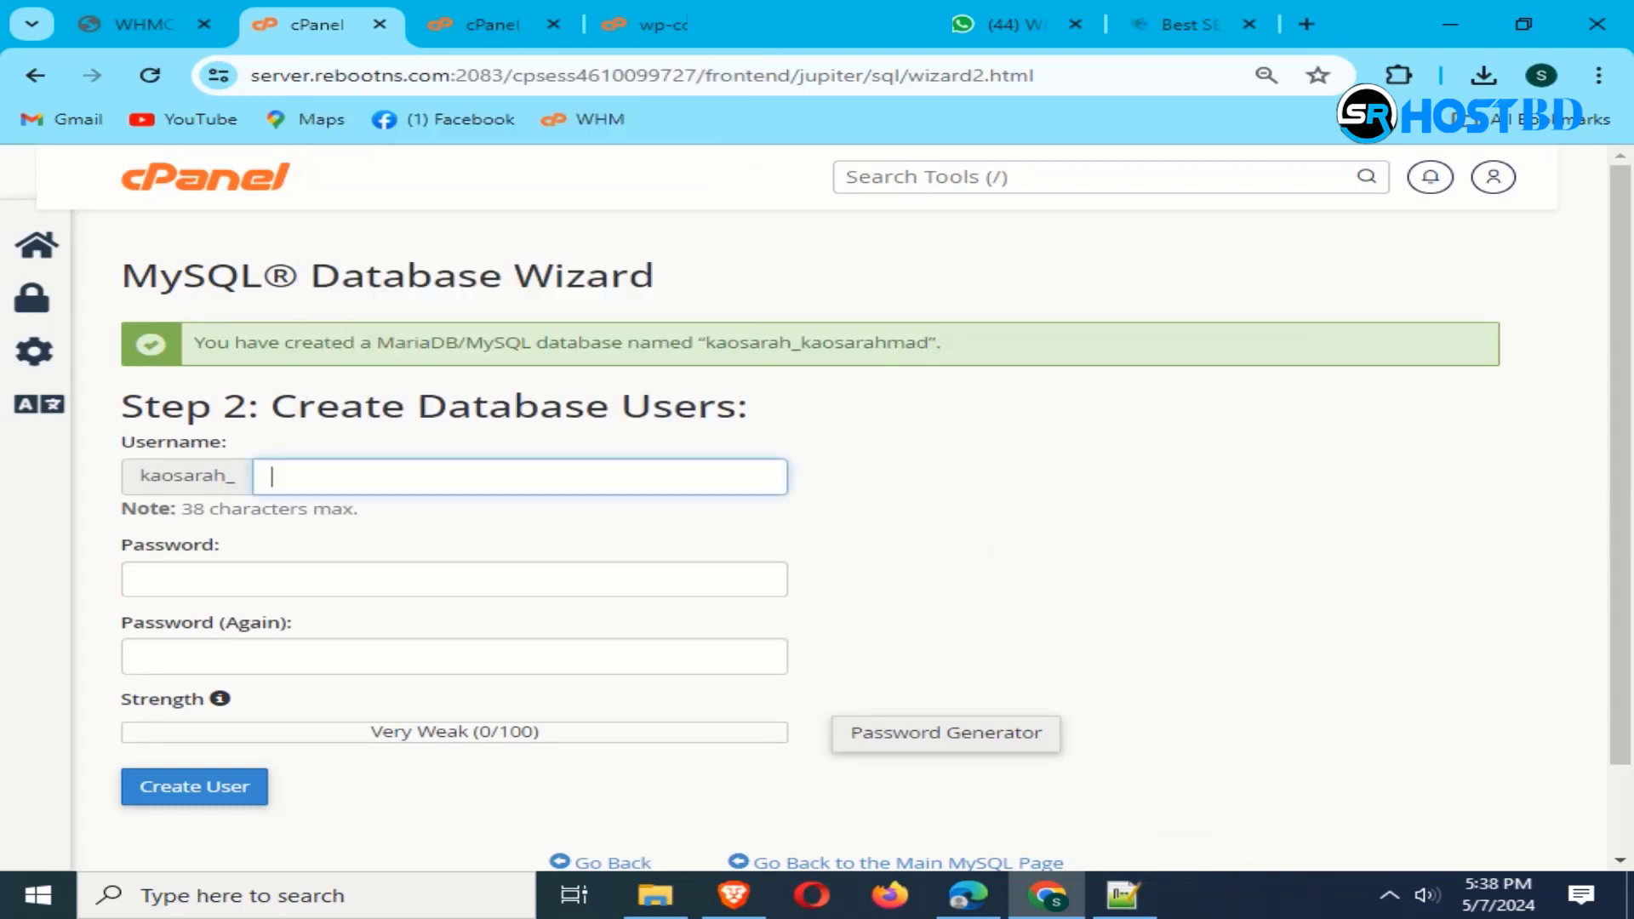
{"action": "right_click", "coordinate": [383, 473]}
{"action": "left_click", "coordinate": [437, 230]}
{"action": "left_click", "coordinate": [979, 528]}
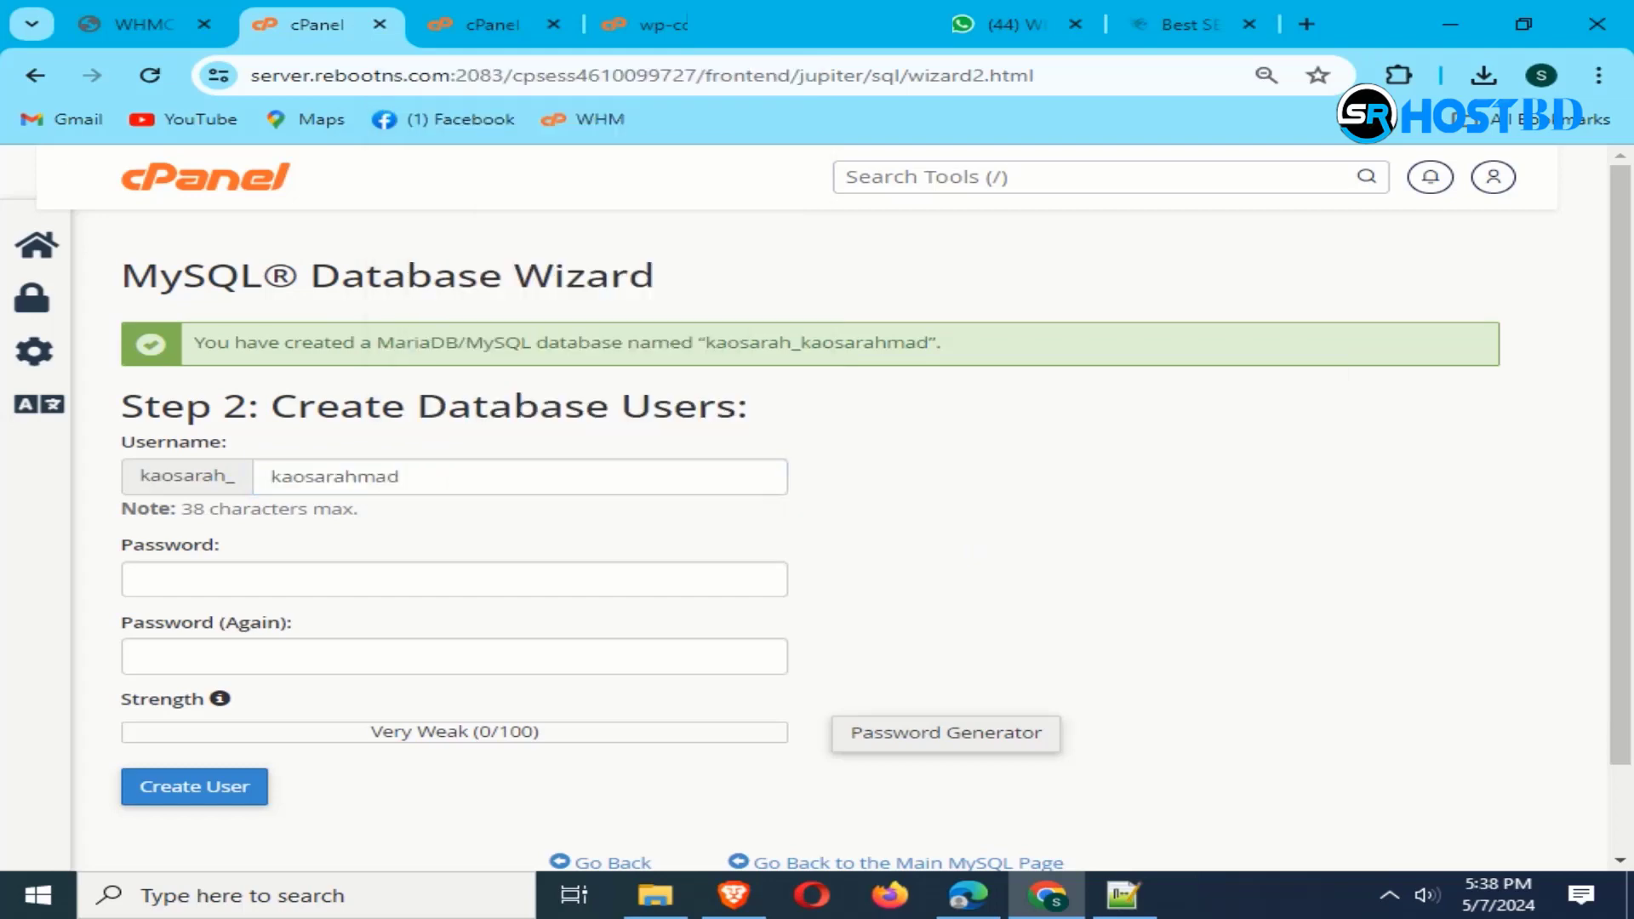
Step: Generate a password for the database user, copy it, apply it to the password fields and create the user
{"action": "left_click", "coordinate": [946, 733]}
{"action": "left_click", "coordinate": [668, 475]}
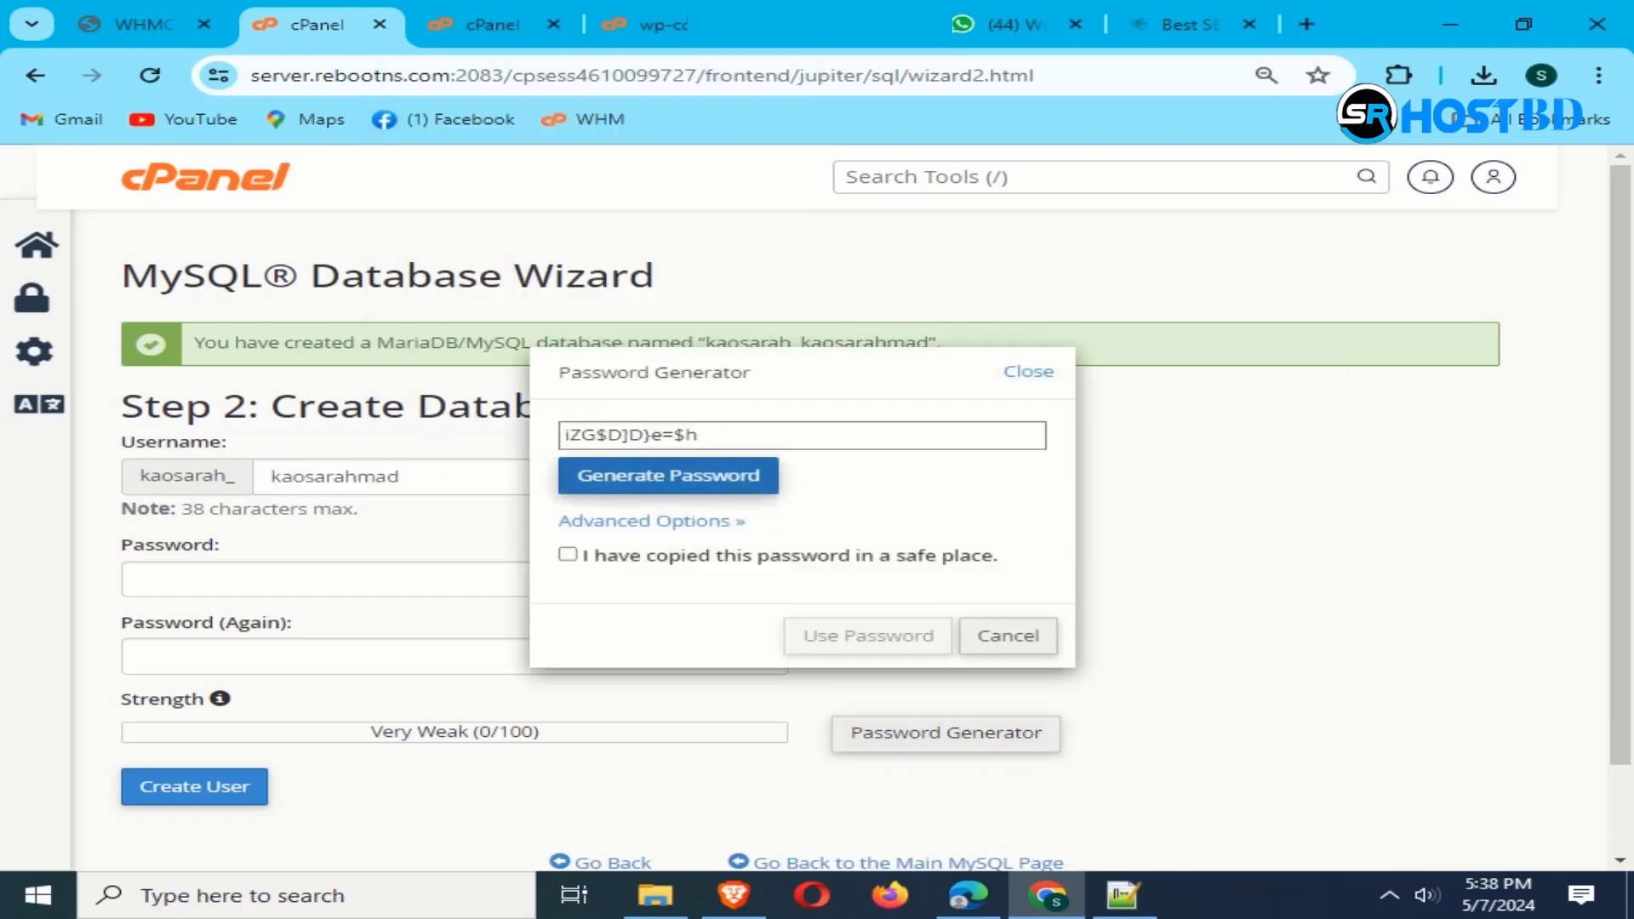
{"action": "triple_click", "coordinate": [630, 435]}
{"action": "right_click", "coordinate": [586, 436]}
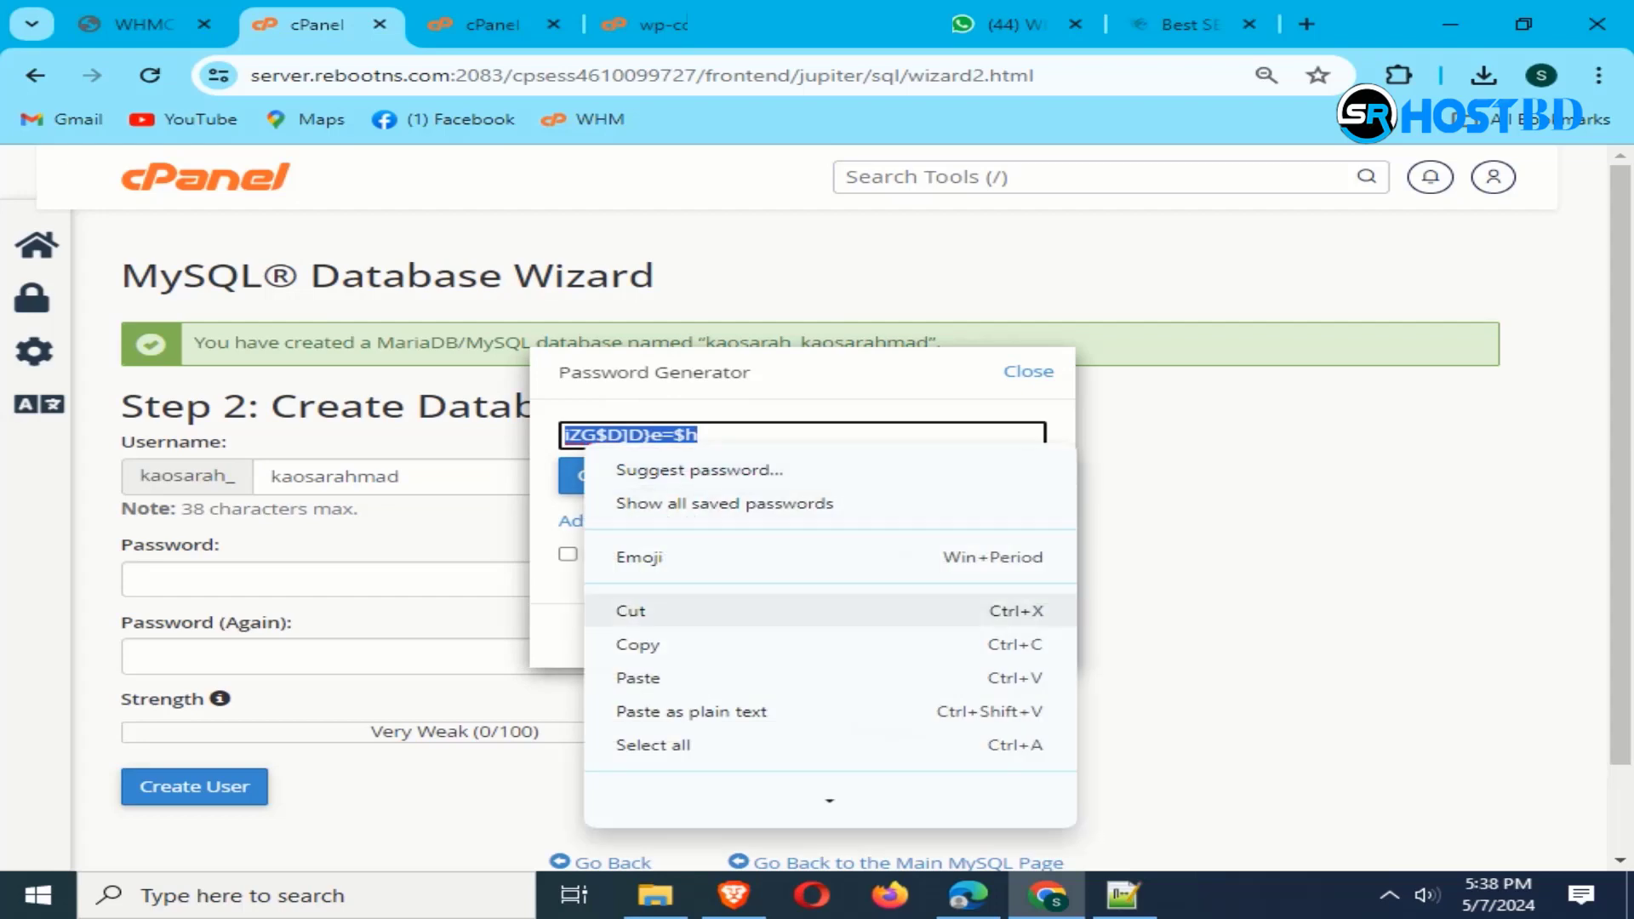
{"action": "left_click", "coordinate": [639, 642]}
{"action": "left_click", "coordinate": [568, 554]}
{"action": "left_click", "coordinate": [868, 635]}
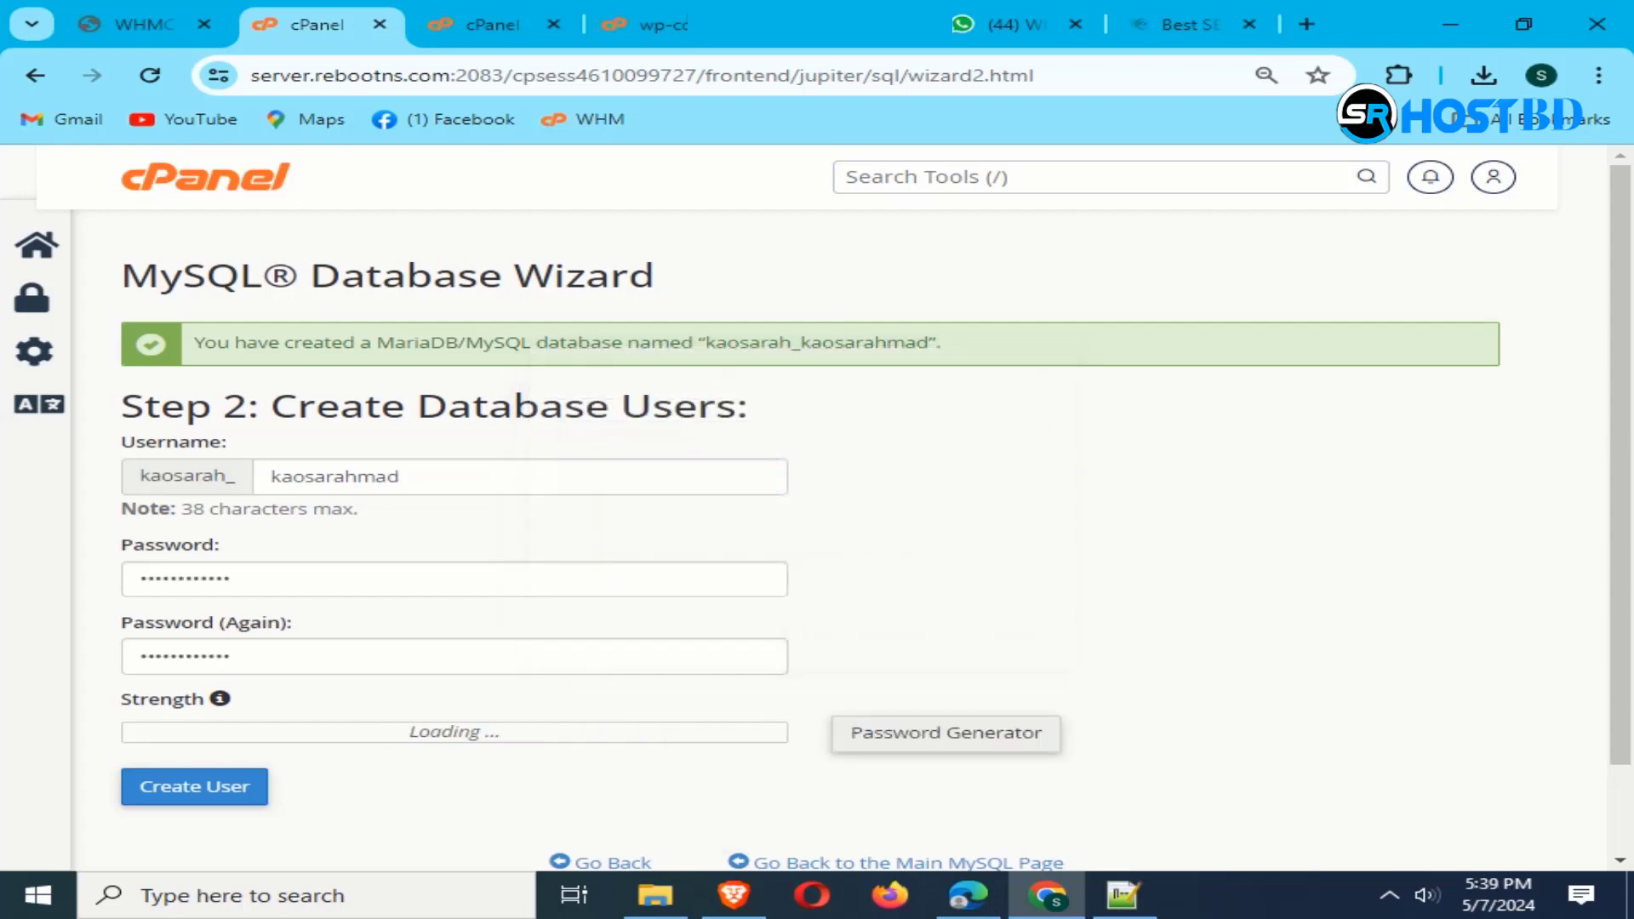
{"action": "left_click", "coordinate": [194, 786]}
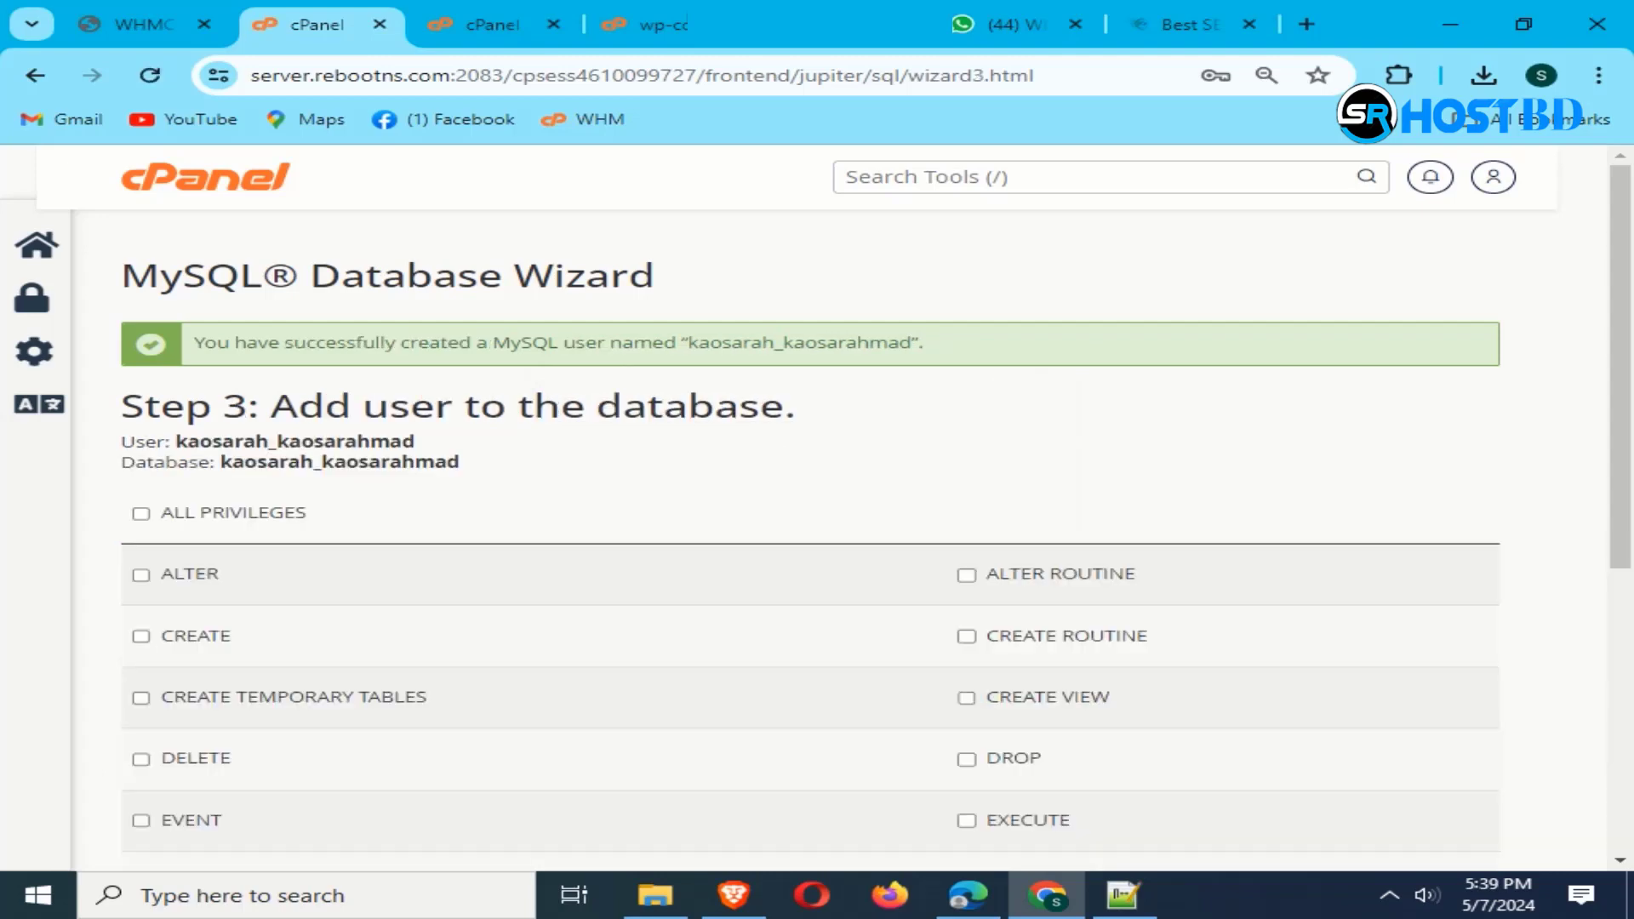
Step: Grant the new user all privileges on the kaosarah_kaosarahmad database and finish the wizard
{"action": "left_click", "coordinate": [141, 513]}
{"action": "scroll", "coordinate": [808, 545], "scroll_direction": "down", "scroll_amount": 5}
{"action": "left_click", "coordinate": [207, 628]}
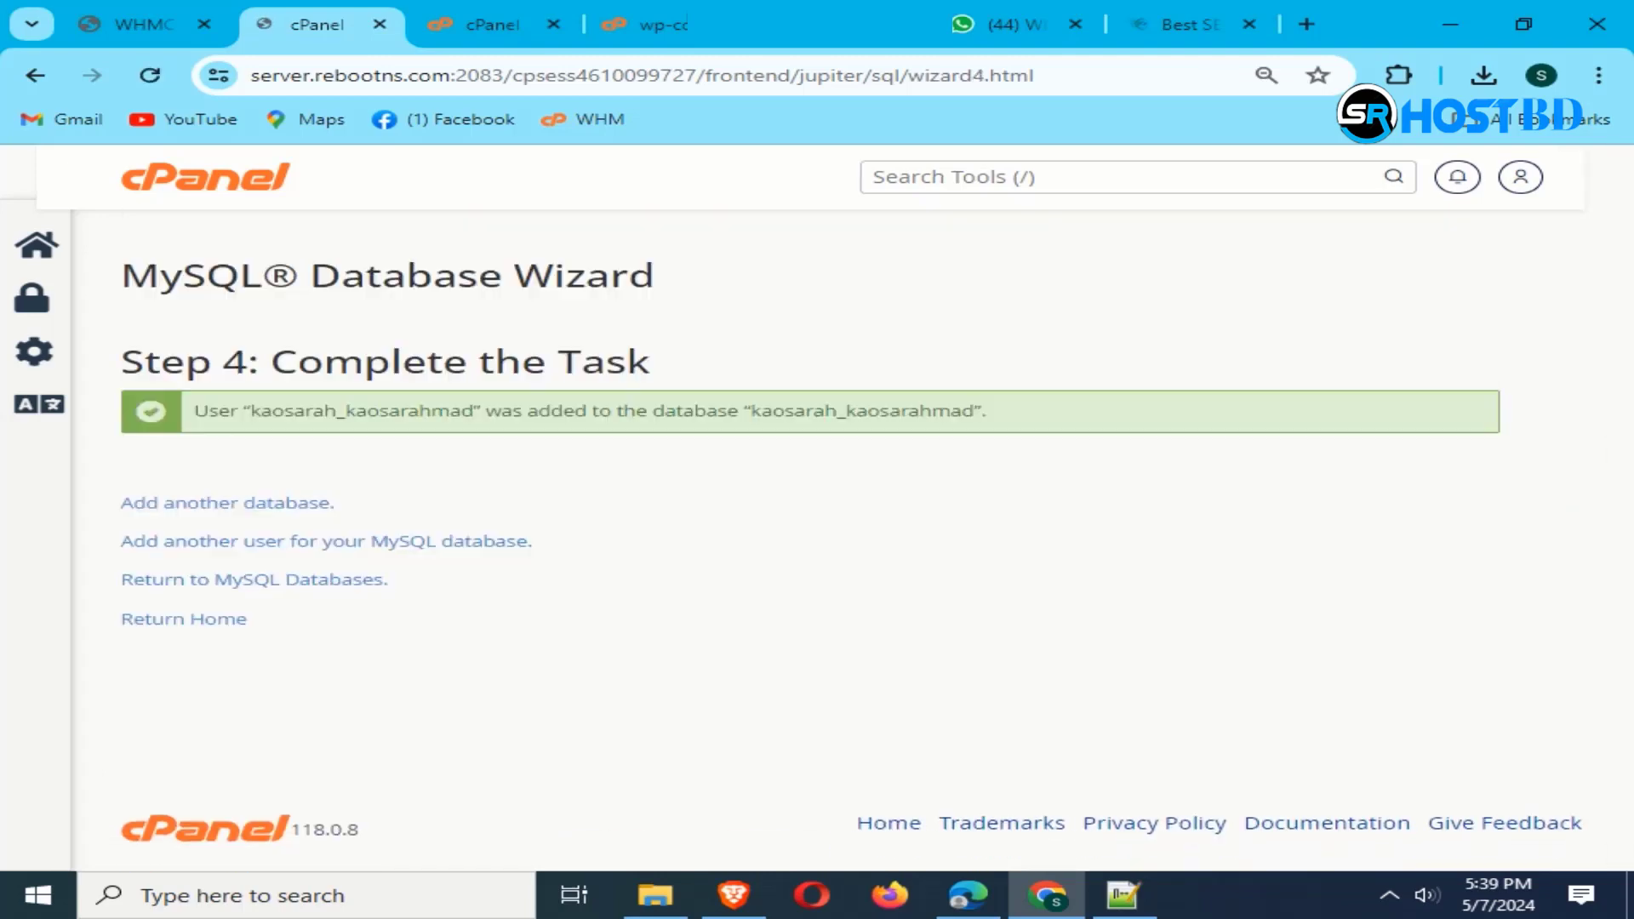
Step: Replace the DB_PASSWORD value in the open wp-config.php with the newly generated database password
{"action": "left_click", "coordinate": [834, 23]}
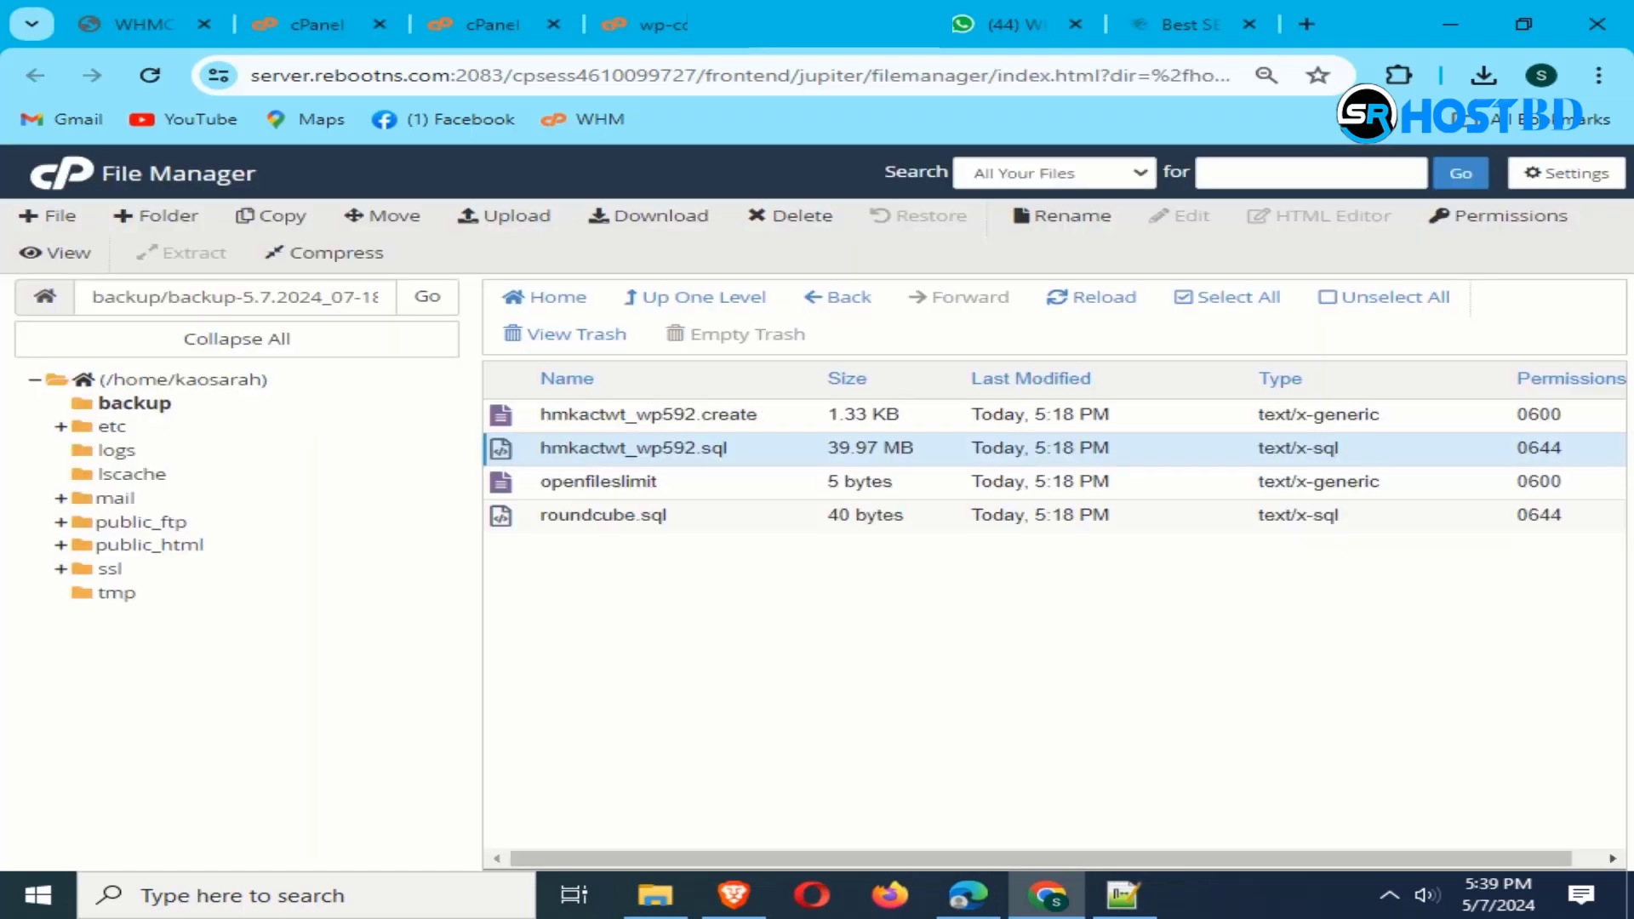
{"action": "left_click", "coordinate": [664, 24]}
{"action": "scroll", "coordinate": [817, 545], "scroll_direction": "down", "scroll_amount": 1}
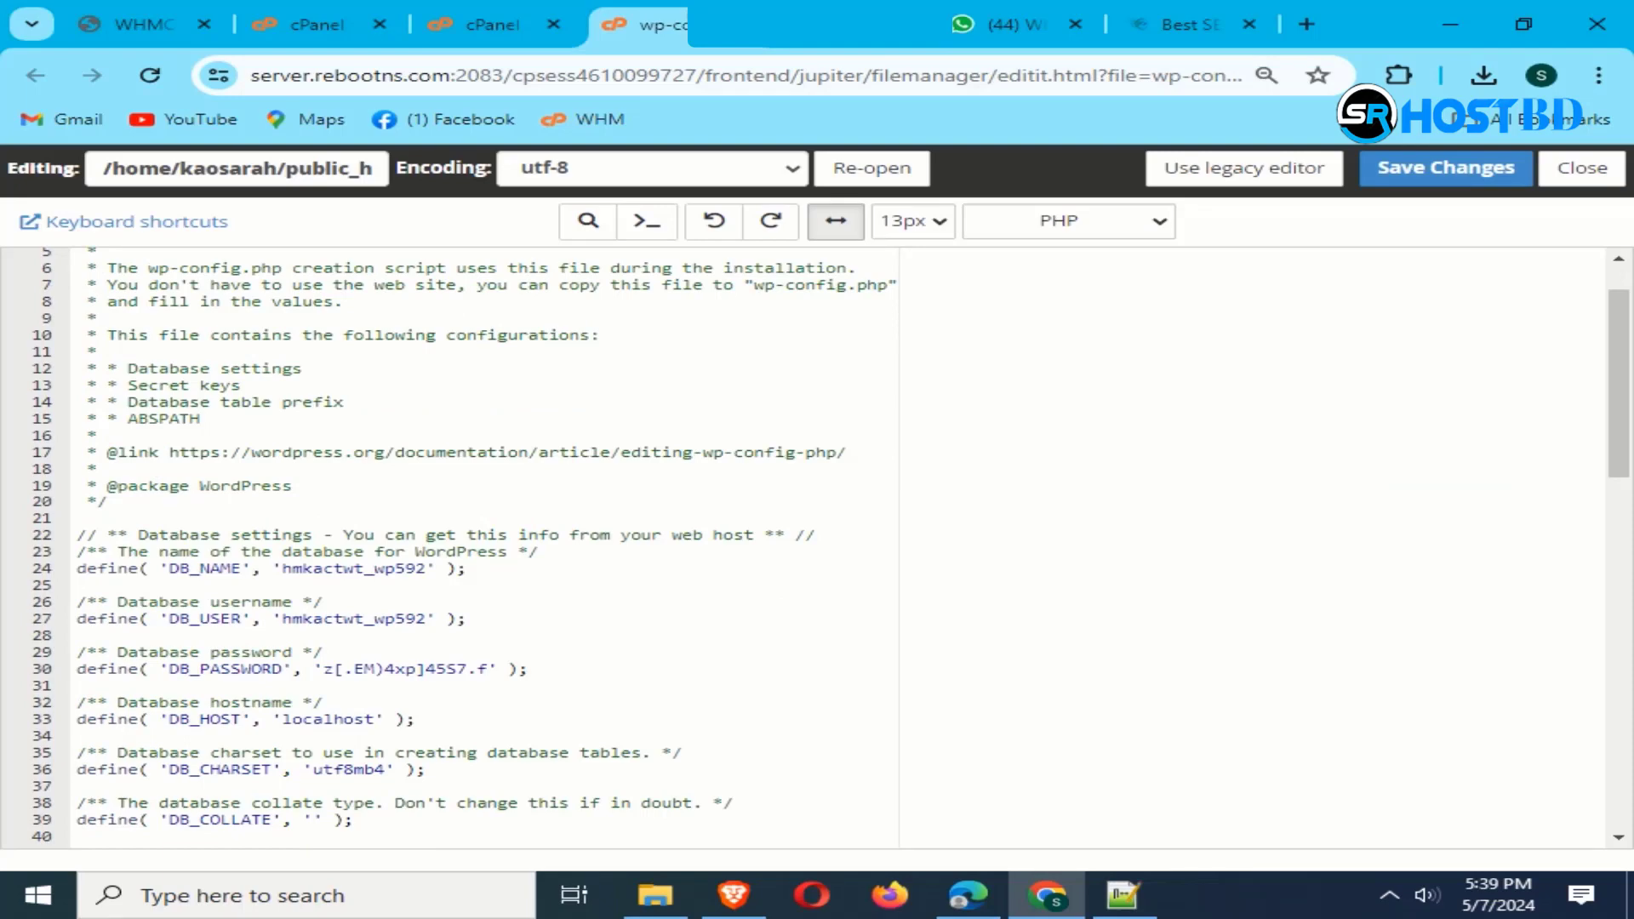
{"action": "left_click_drag", "start_coordinate": [322, 669], "coordinate": [438, 668]}
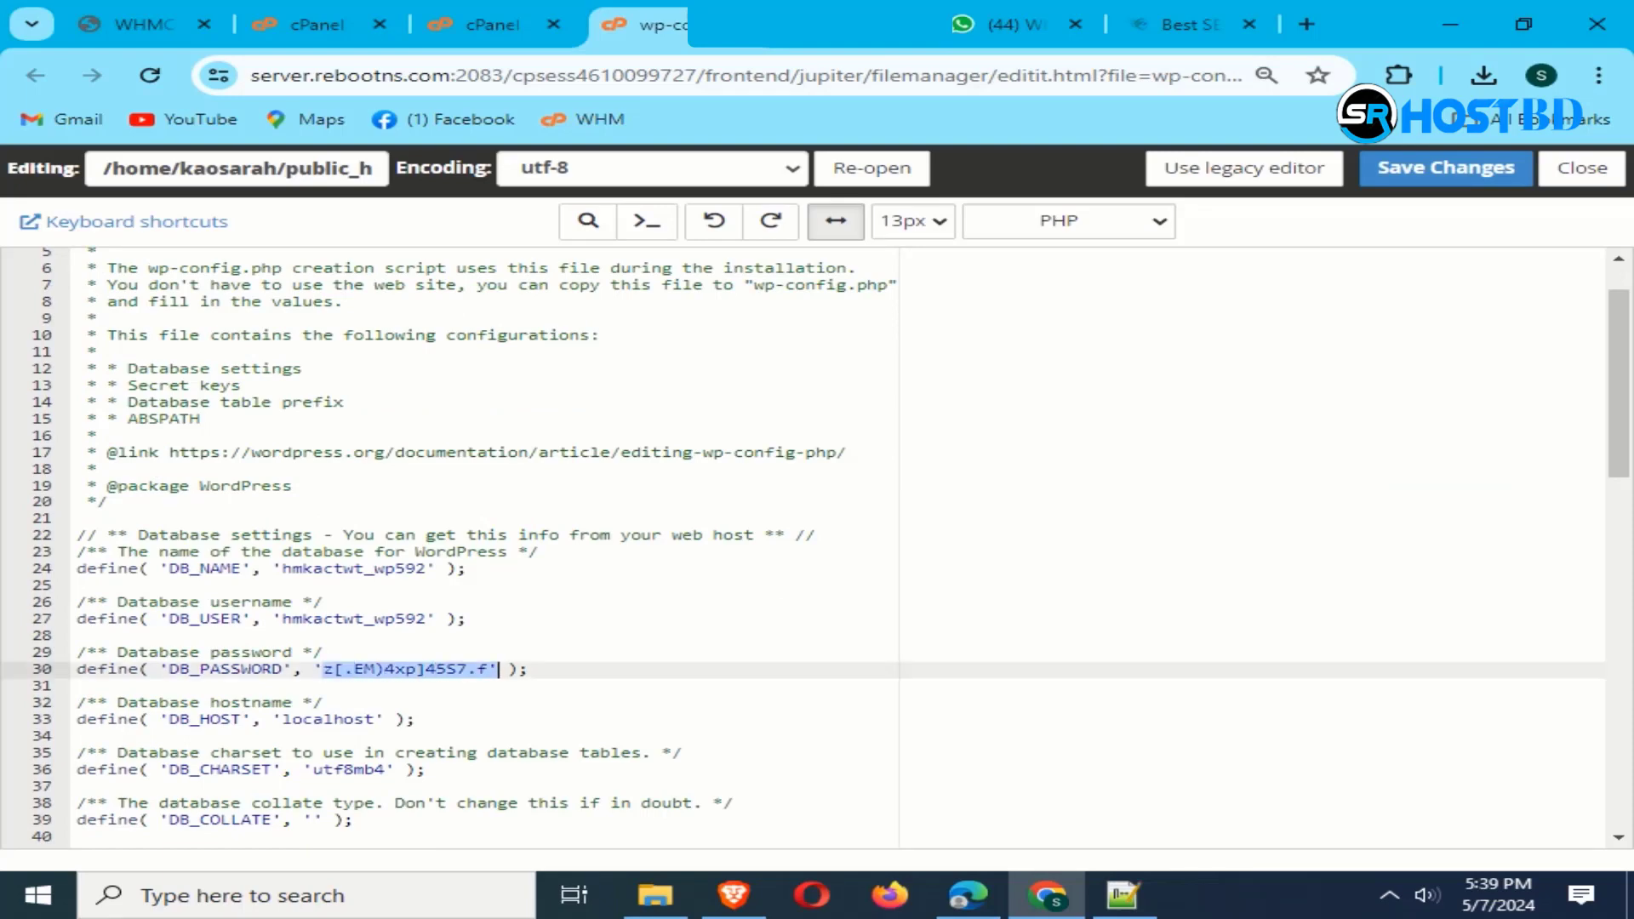
{"action": "left_click", "coordinate": [385, 669]}
{"action": "left_click_drag", "start_coordinate": [322, 669], "coordinate": [487, 669]}
{"action": "key", "text": "super+v"}
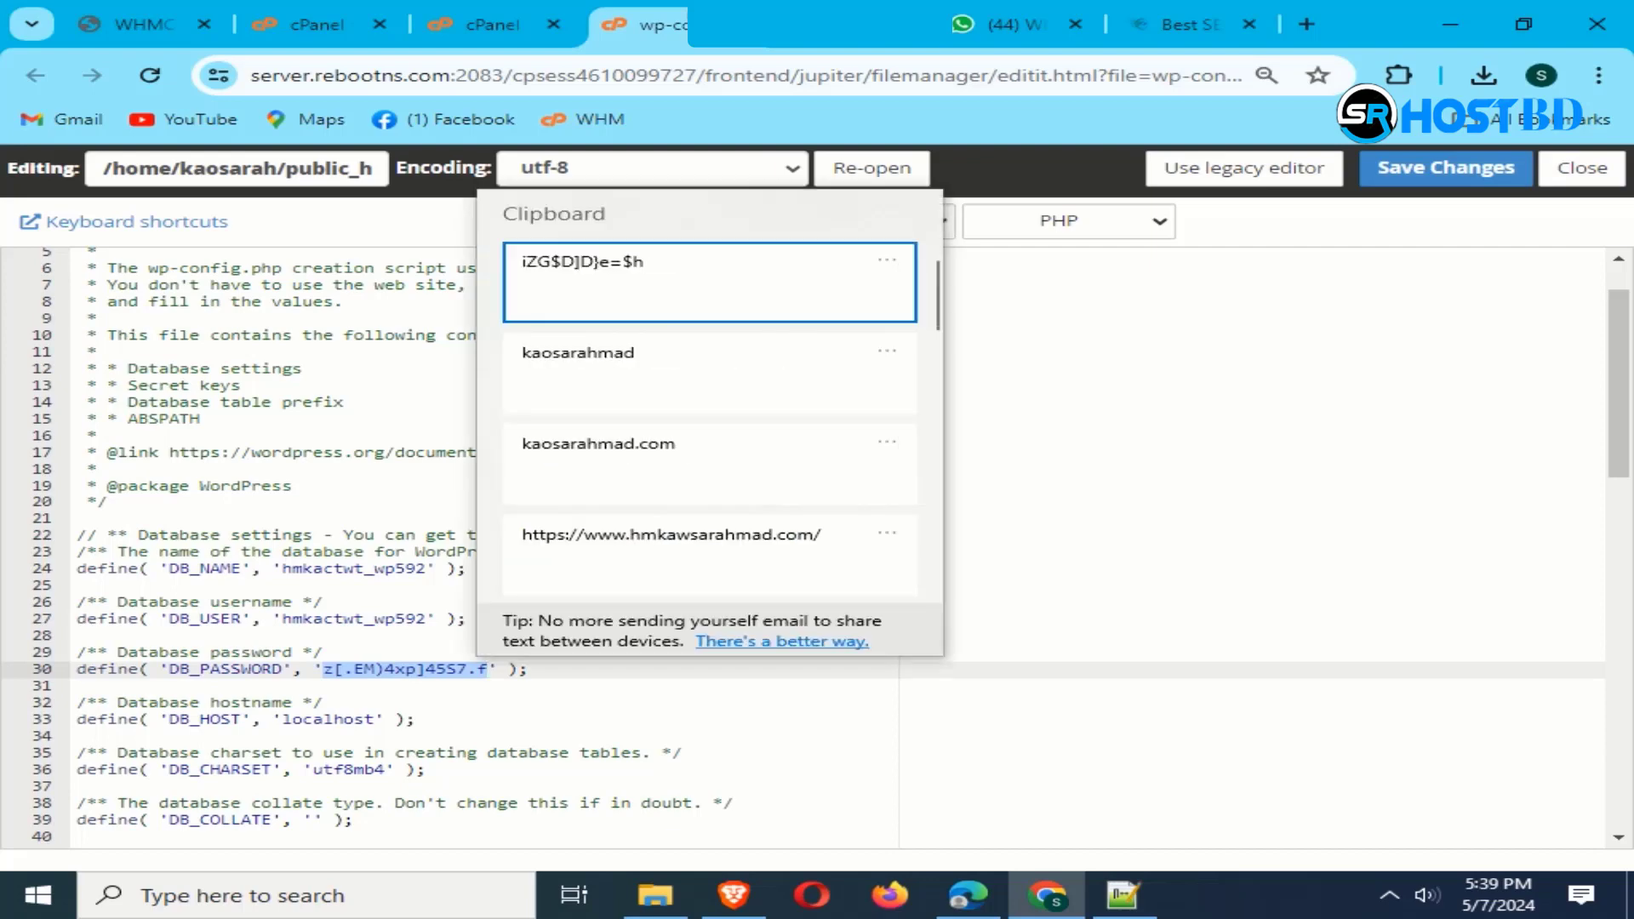
{"action": "key", "text": "Return"}
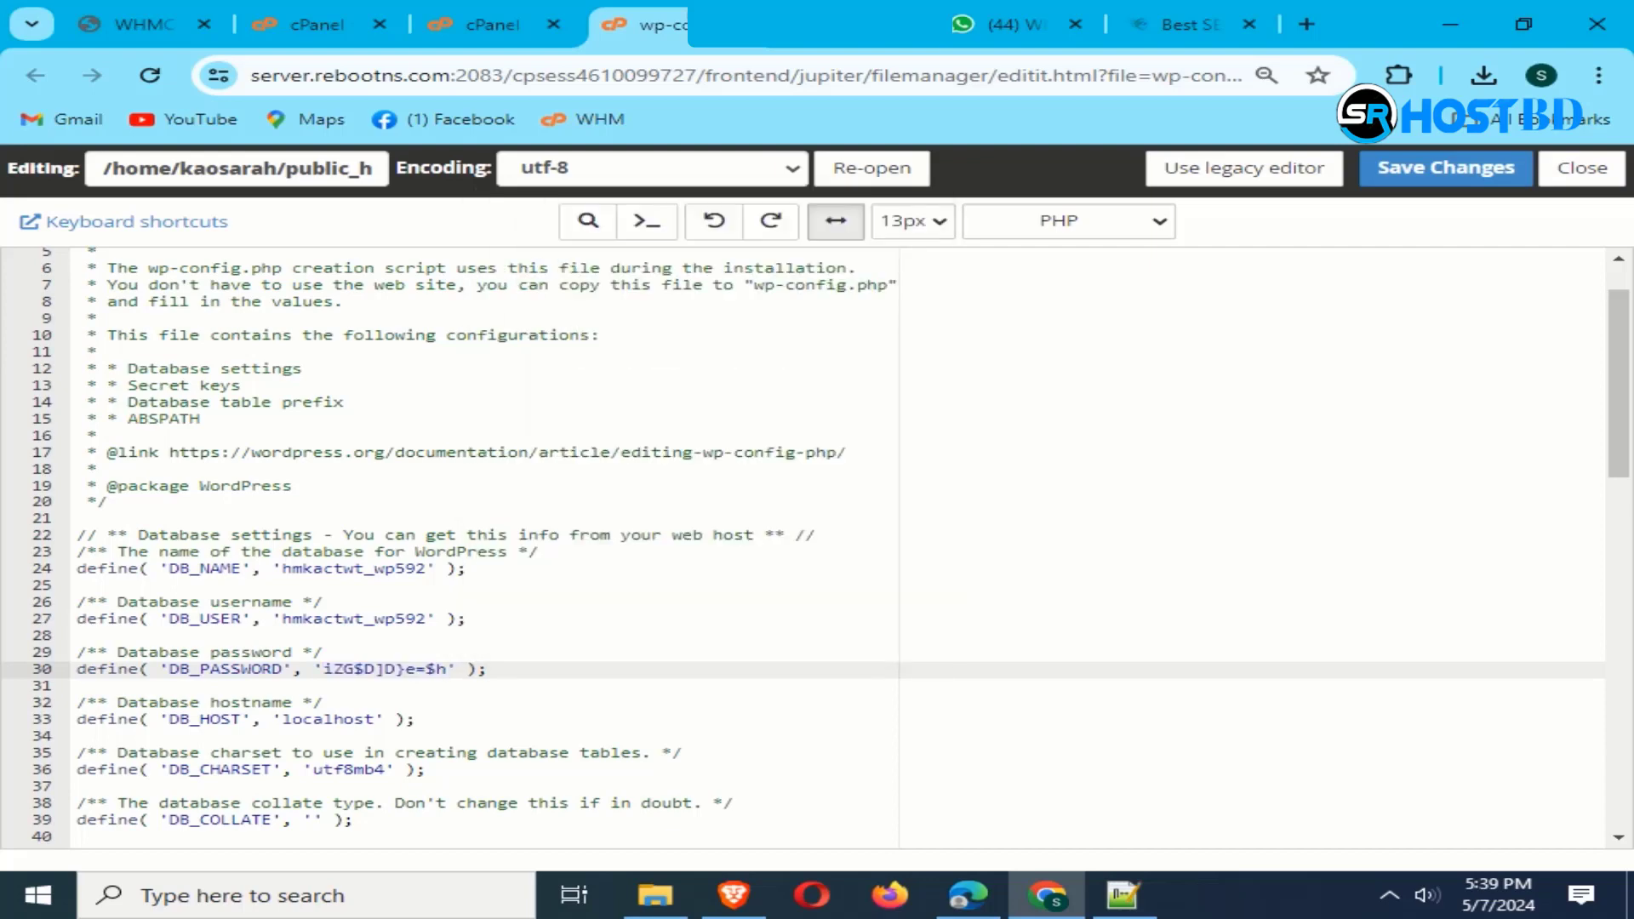
{"action": "left_click", "coordinate": [322, 601]}
{"action": "left_click", "coordinate": [292, 619]}
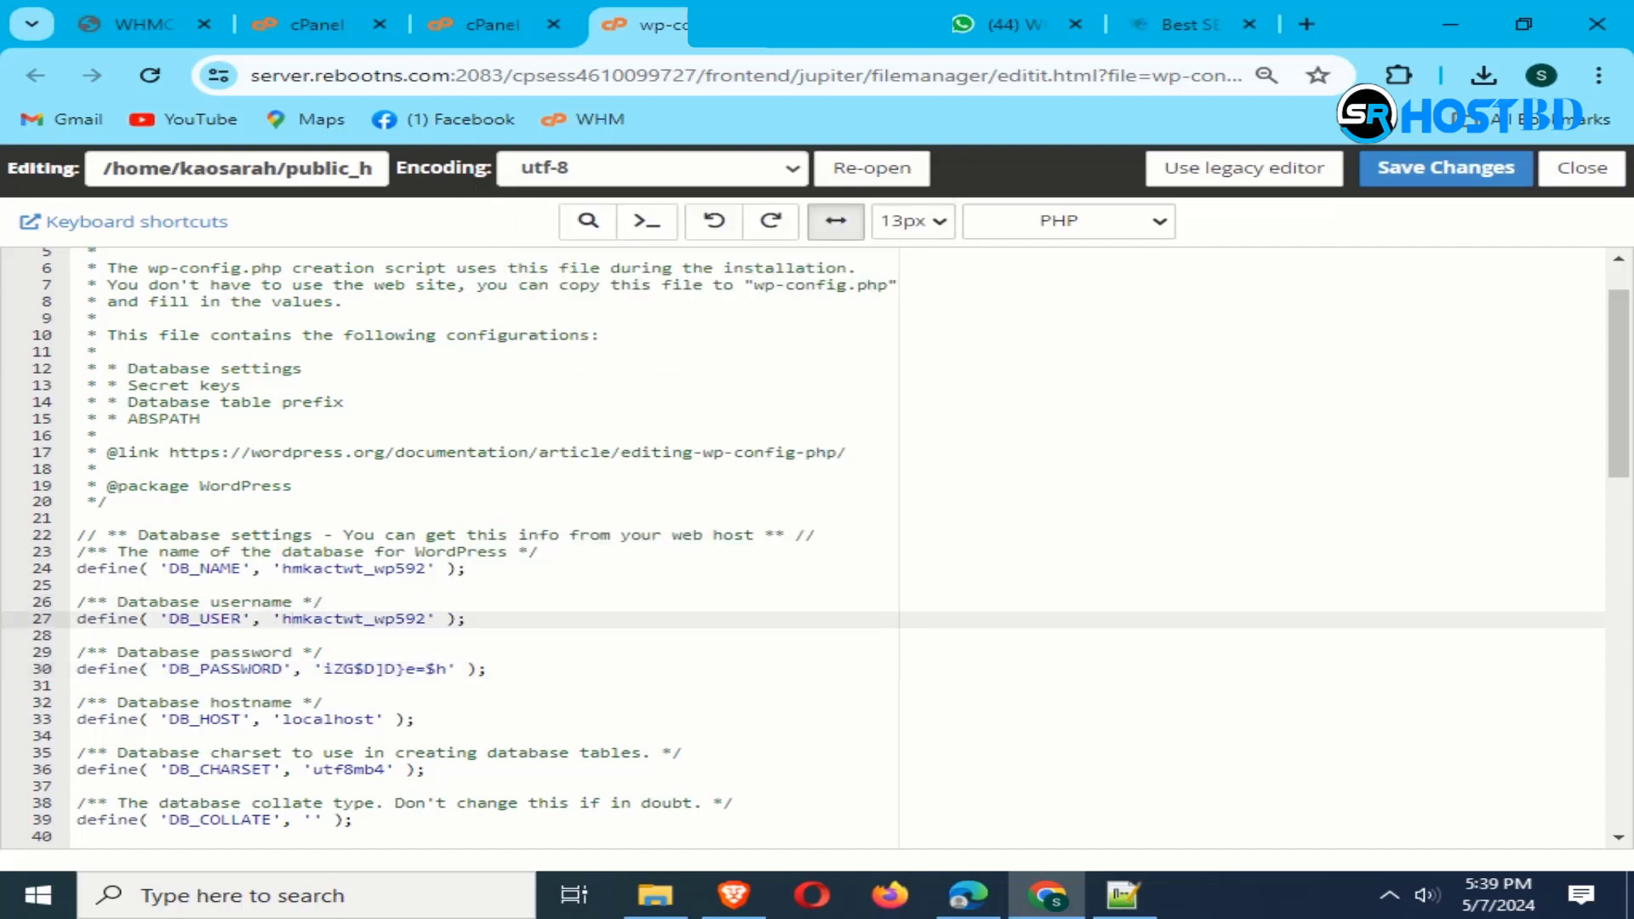
{"action": "left_click", "coordinate": [317, 24]}
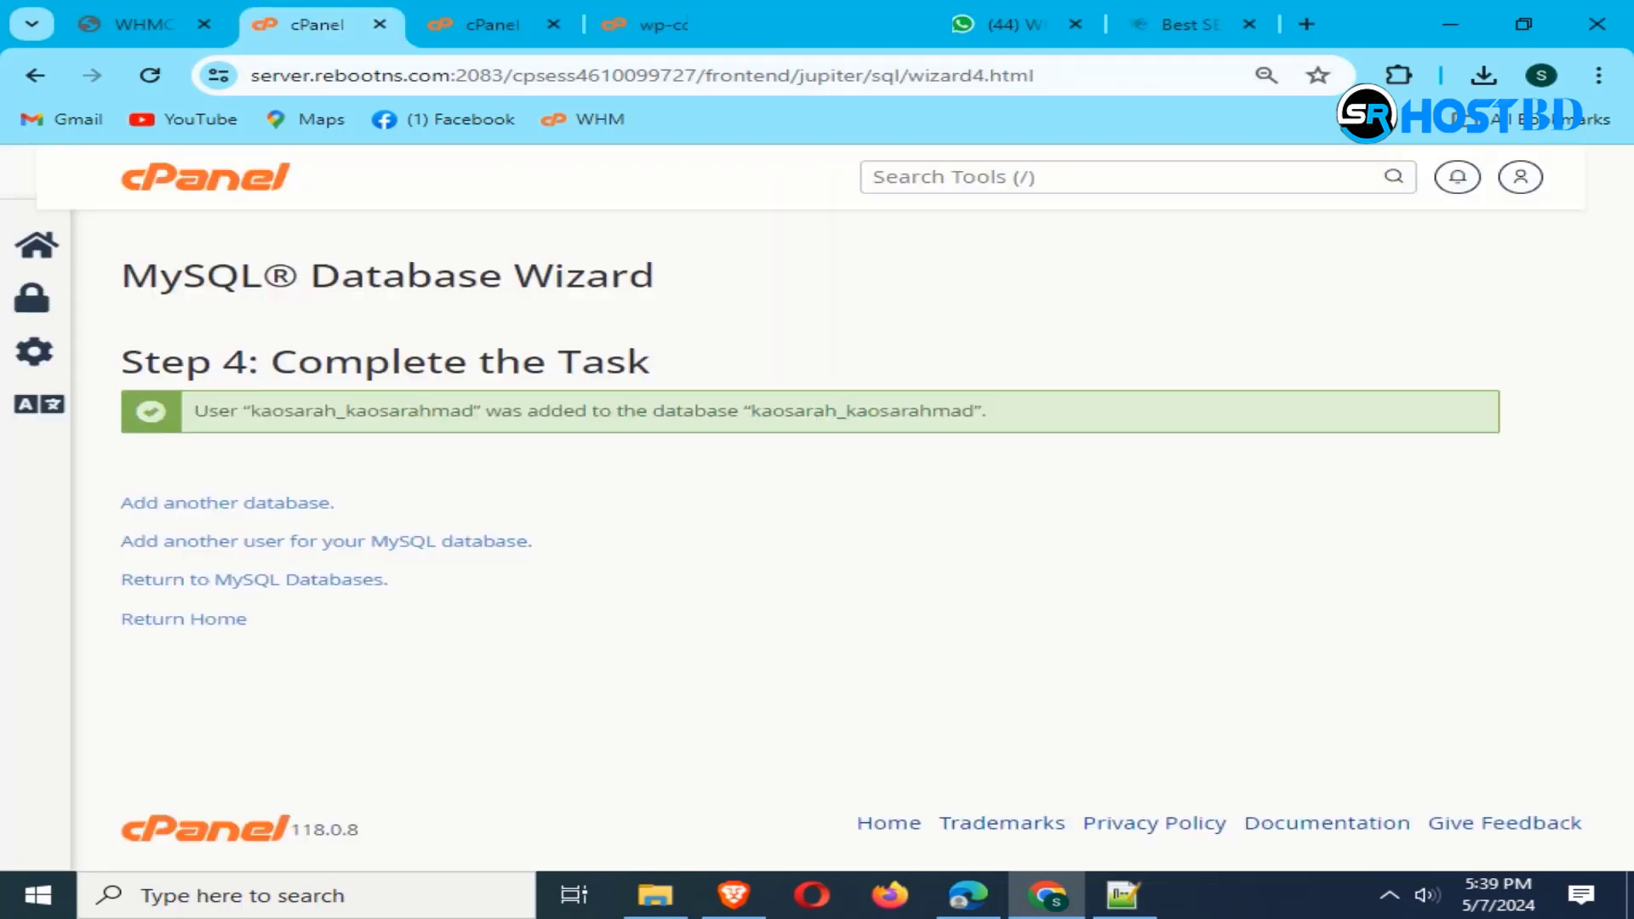
{"action": "left_click_drag", "start_coordinate": [251, 411], "coordinate": [462, 411]}
{"action": "right_click", "coordinate": [417, 411]}
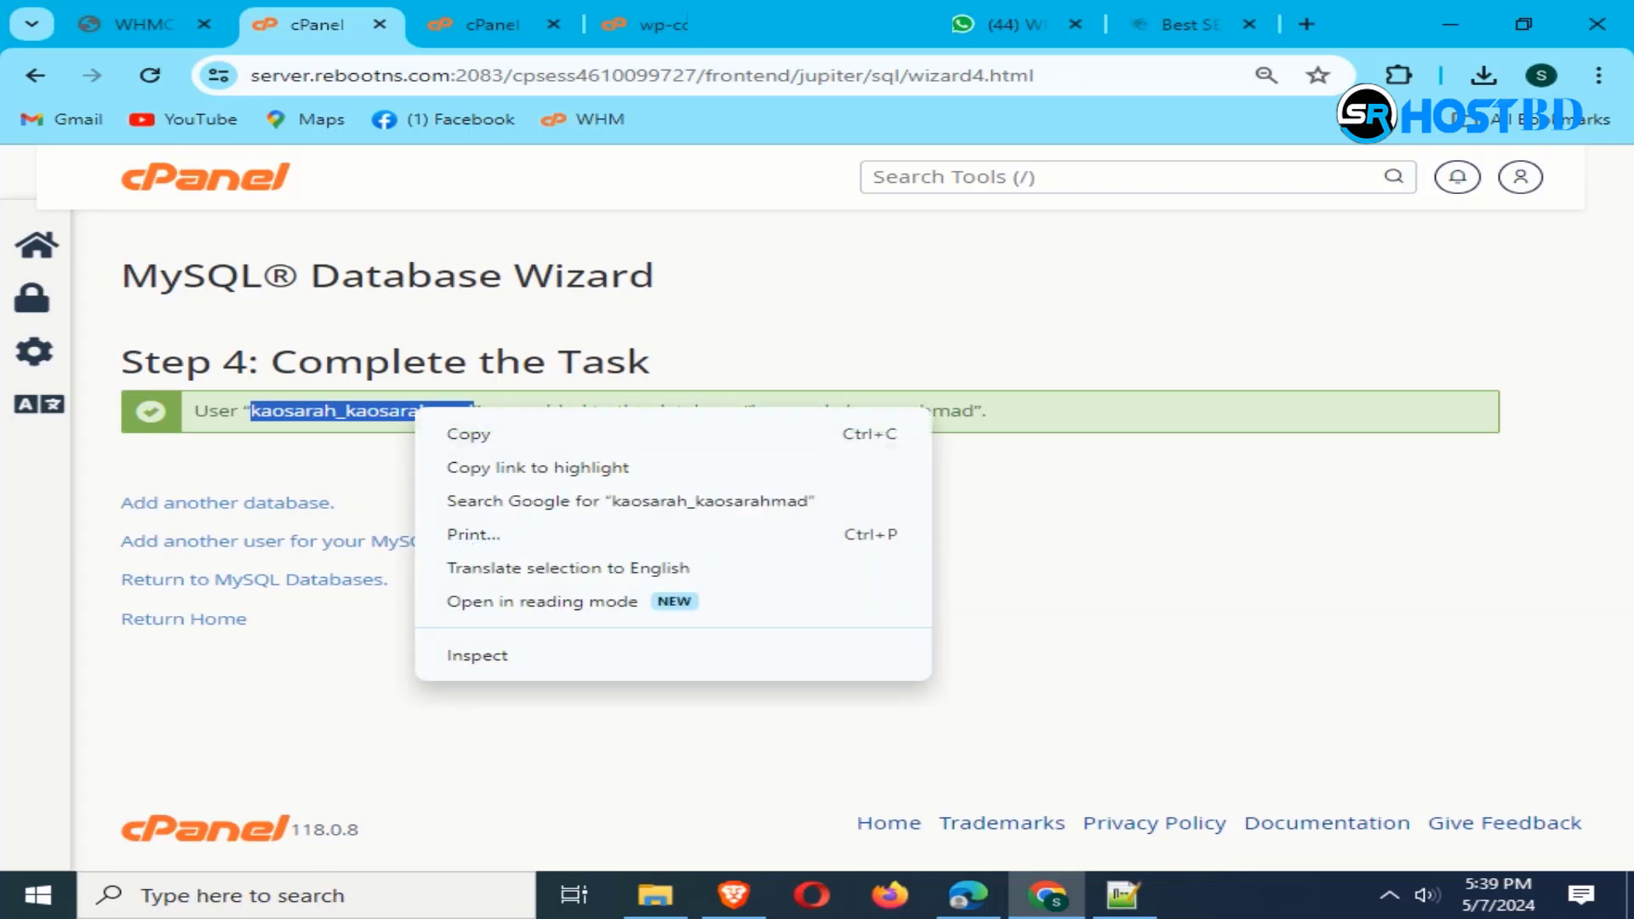
{"action": "left_click", "coordinate": [460, 434]}
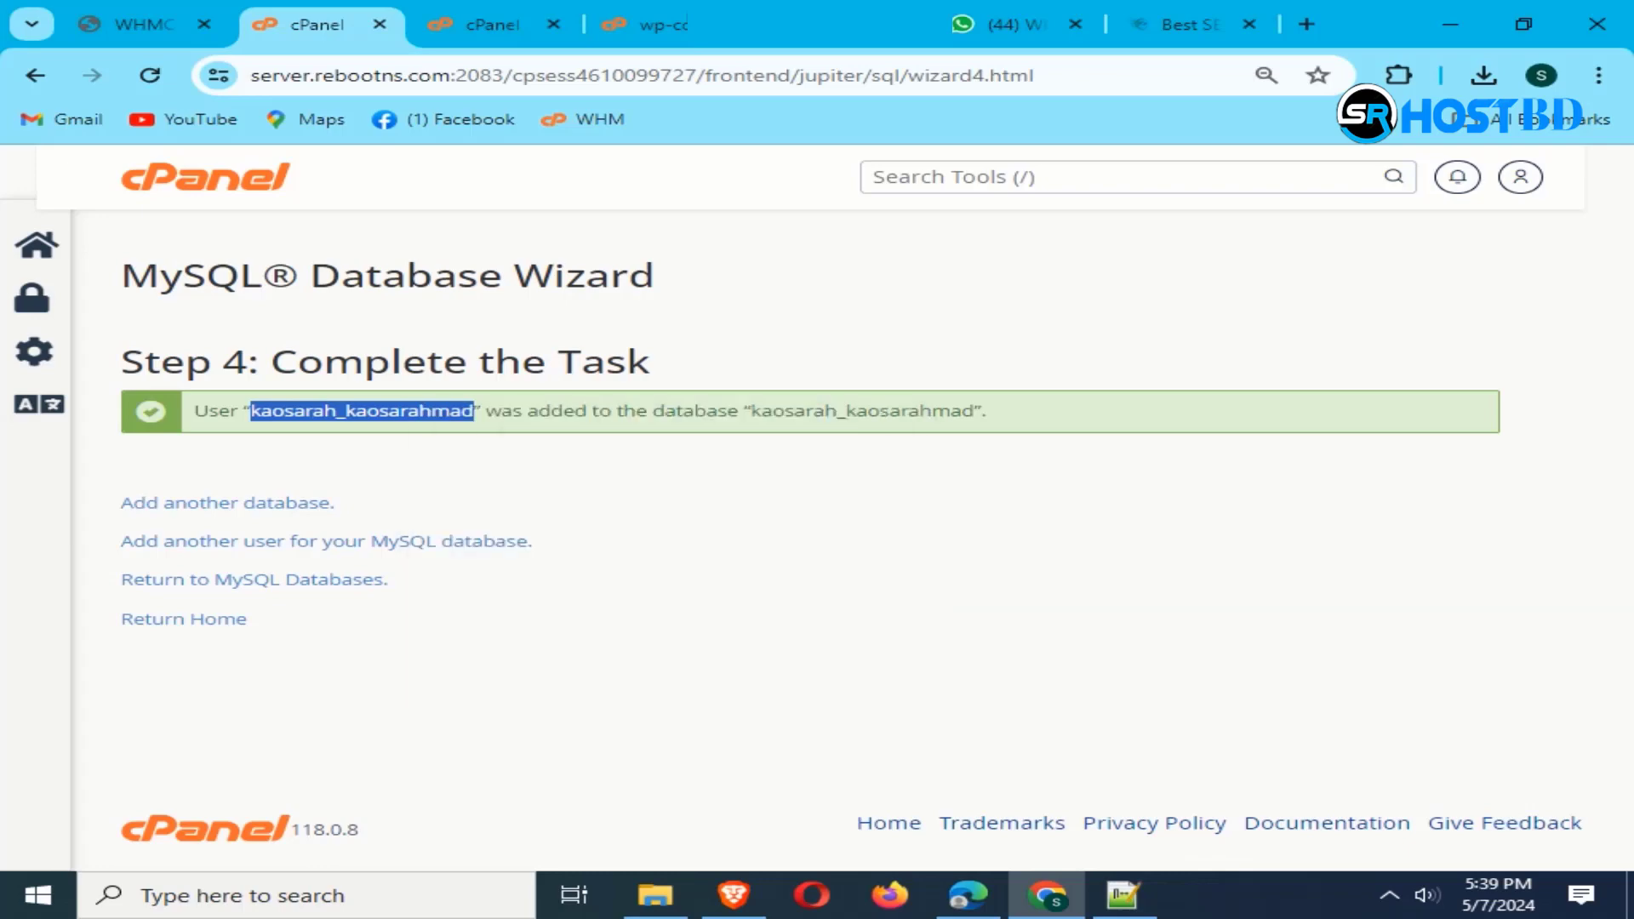
{"action": "left_click", "coordinate": [838, 23]}
{"action": "left_click", "coordinate": [664, 24]}
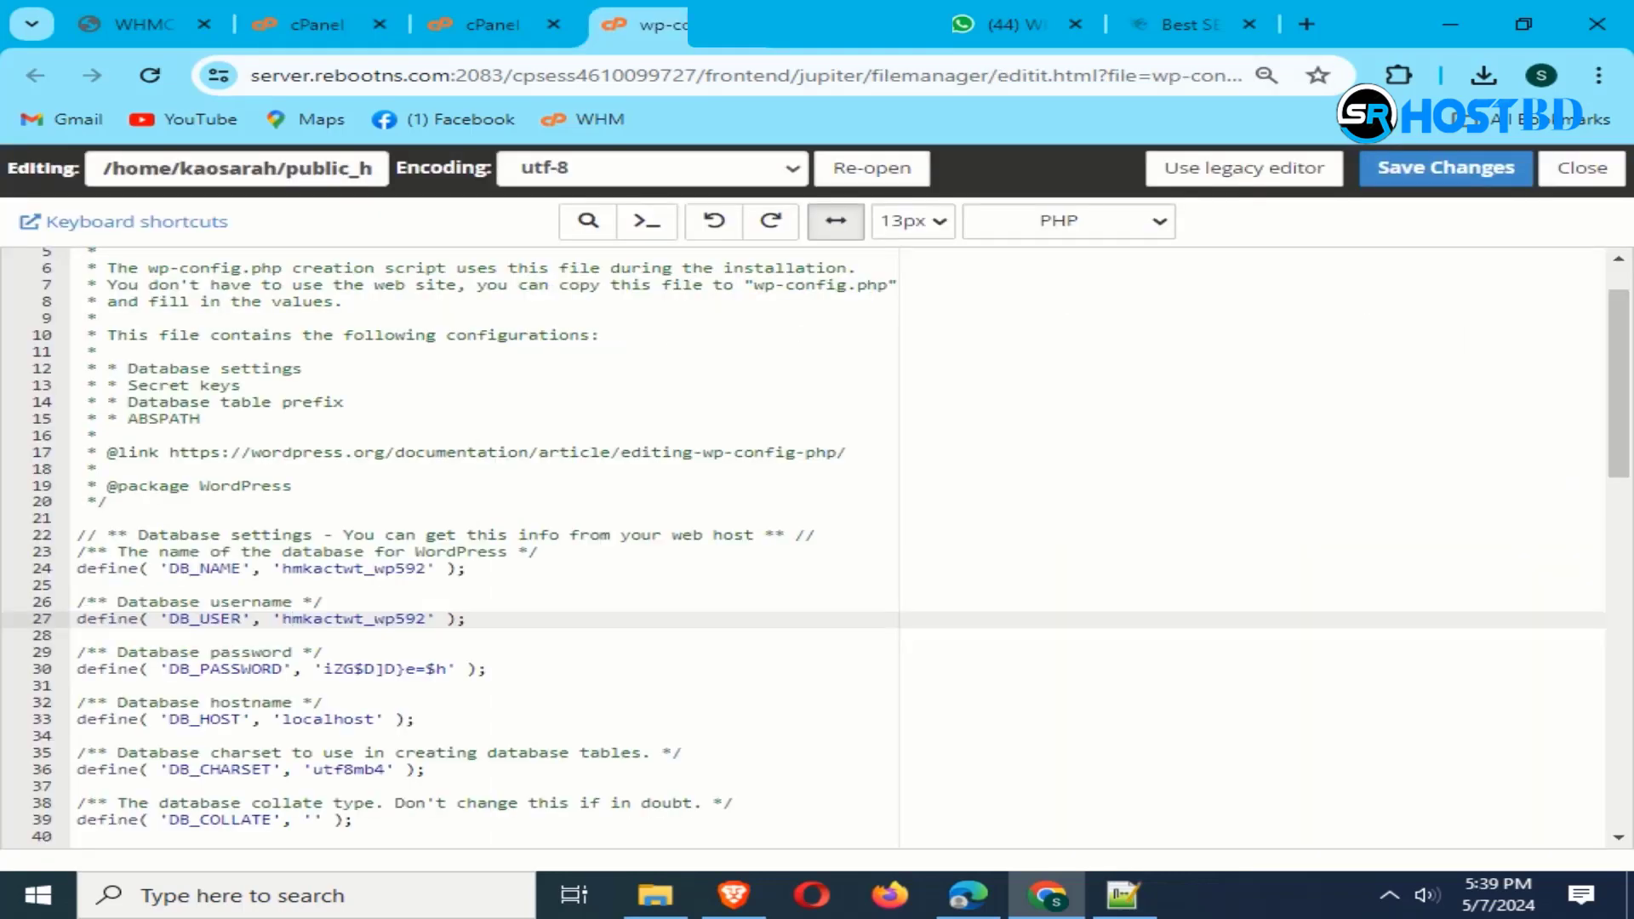
{"action": "left_click_drag", "start_coordinate": [283, 619], "coordinate": [425, 619]}
{"action": "right_click", "coordinate": [424, 619]}
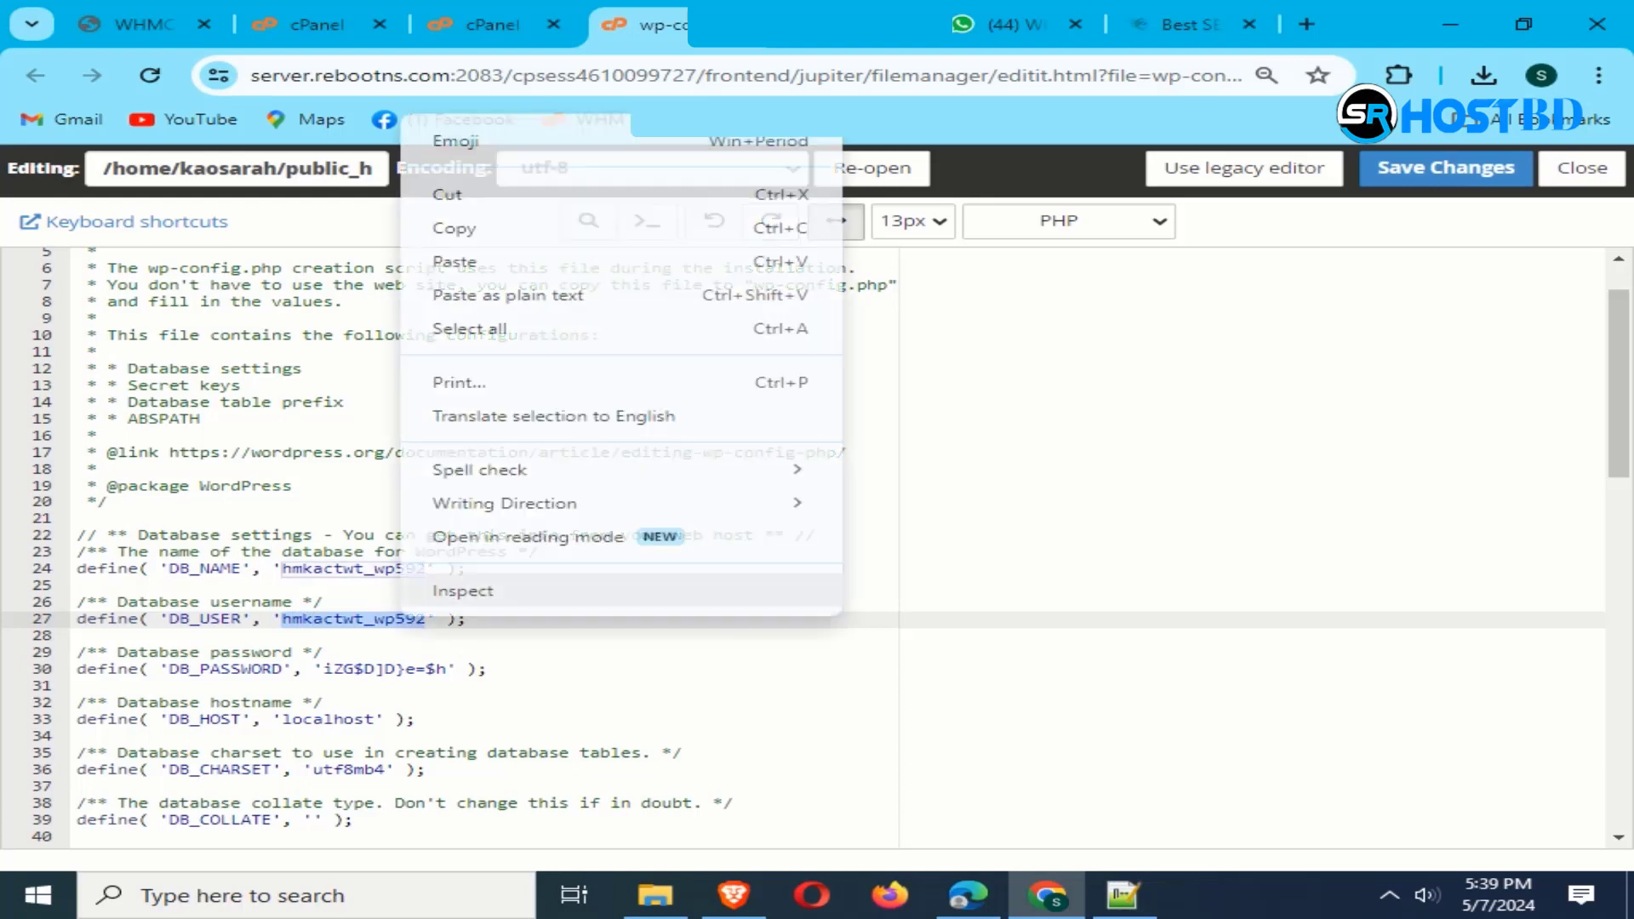
{"action": "left_click", "coordinate": [454, 262]}
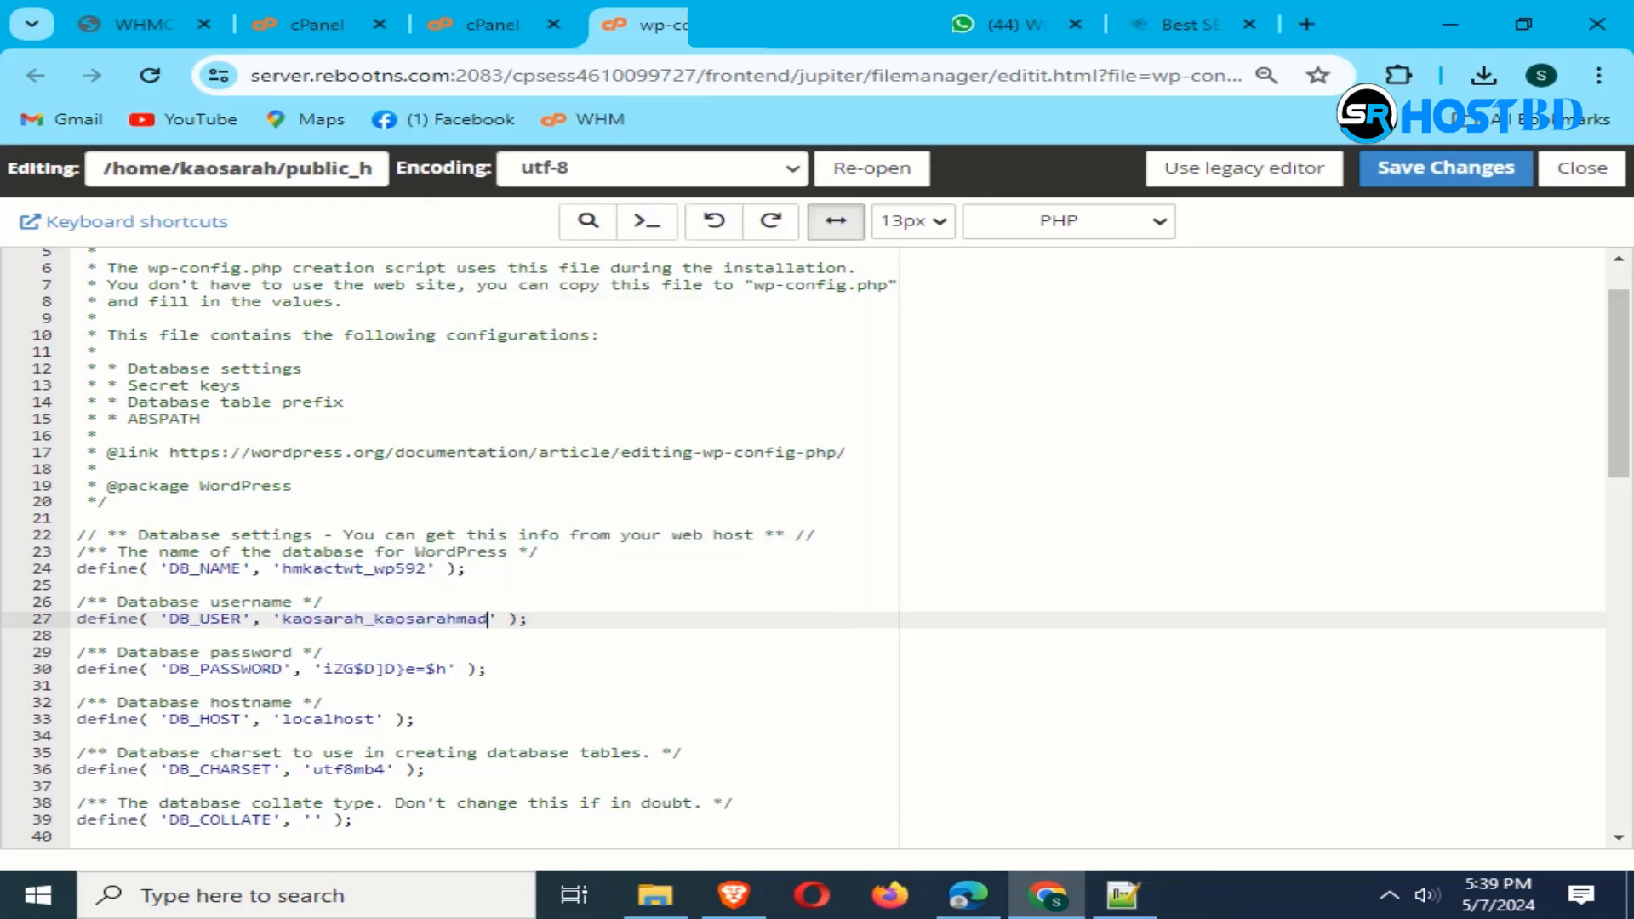
Step: Set DB_NAME in wp-config.php to kaosarah_kaosarahmad and save the file
{"action": "left_click_drag", "start_coordinate": [282, 568], "coordinate": [417, 567]}
{"action": "right_click", "coordinate": [425, 567]}
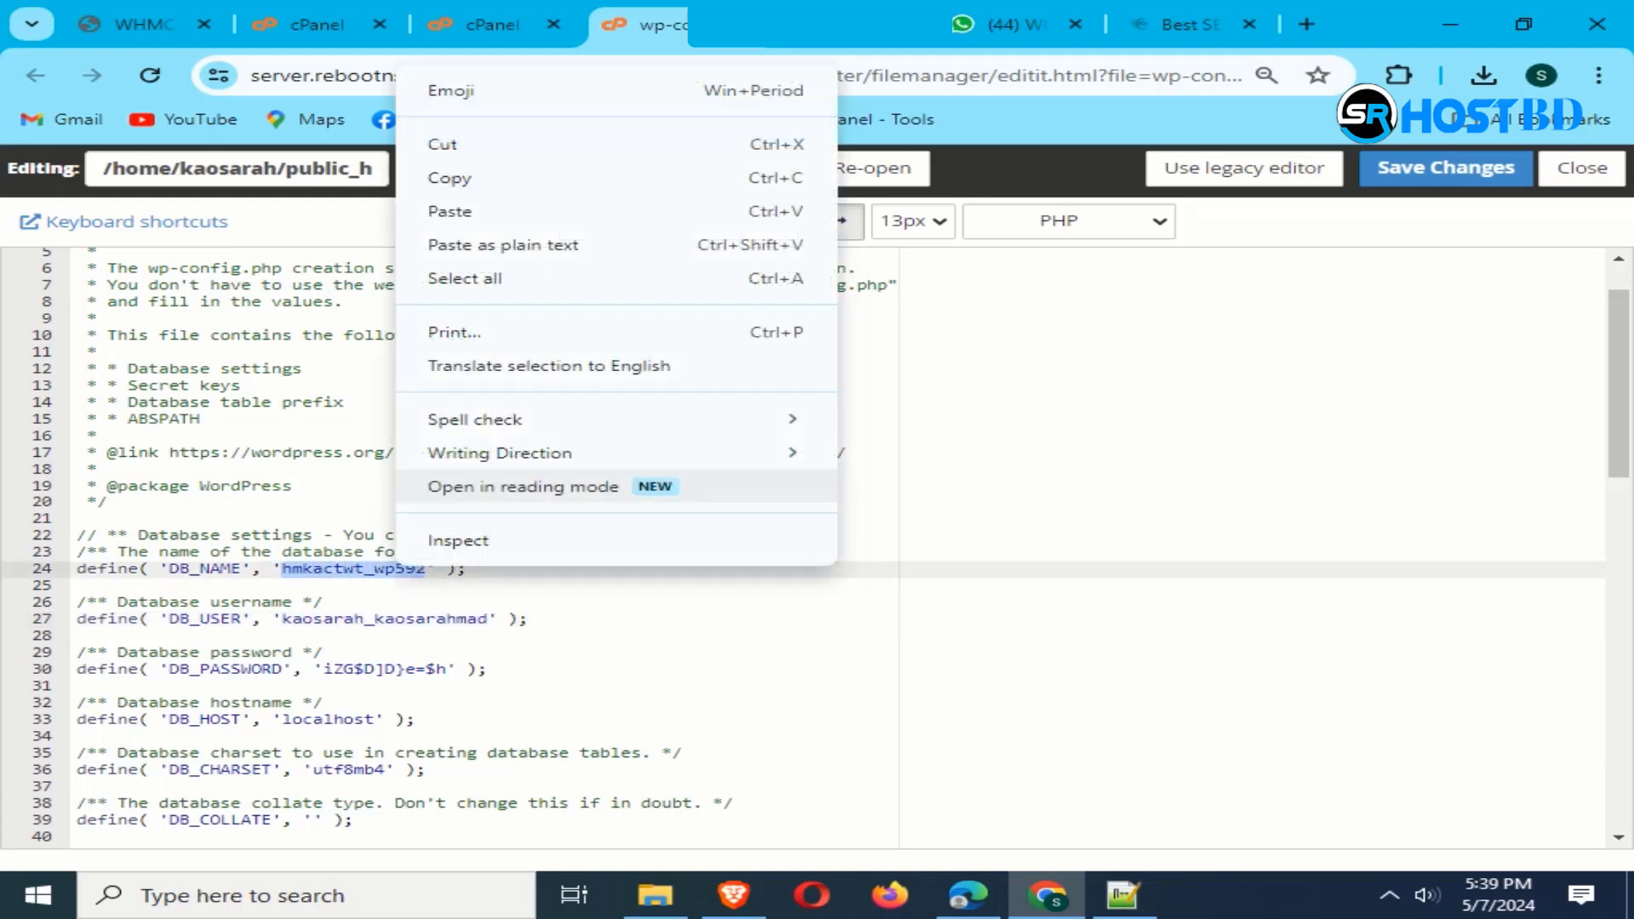
{"action": "left_click", "coordinate": [455, 210]}
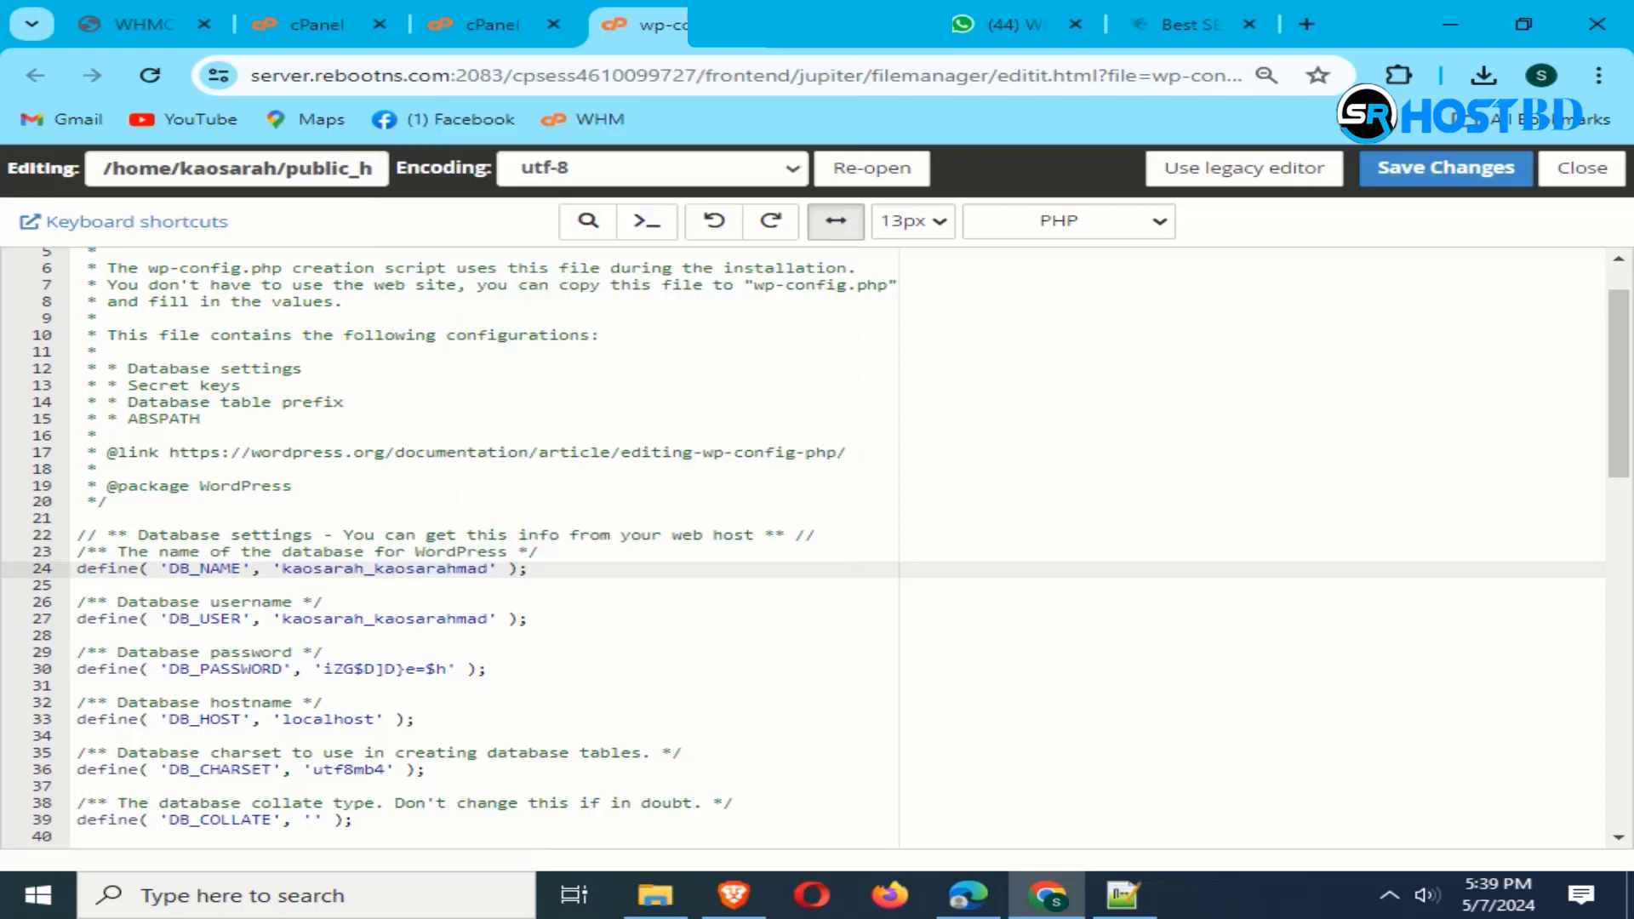
{"action": "left_click", "coordinate": [1446, 167]}
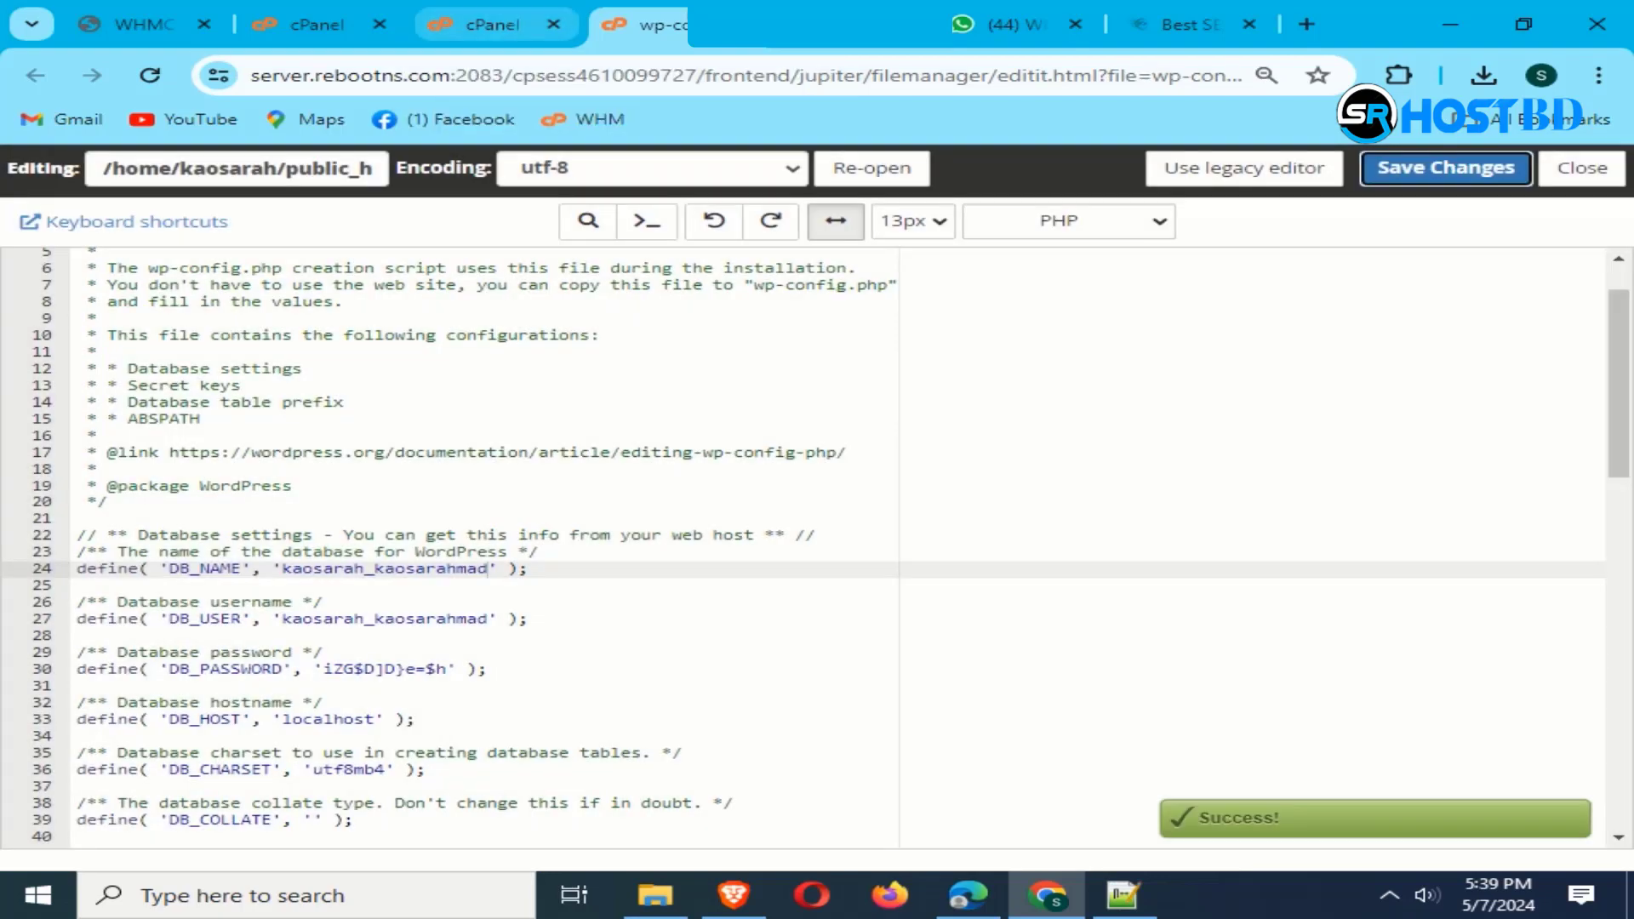
Step: Return to the new host's cPanel home page and open phpMyAdmin
{"action": "left_click", "coordinate": [316, 24]}
{"action": "left_click", "coordinate": [205, 177]}
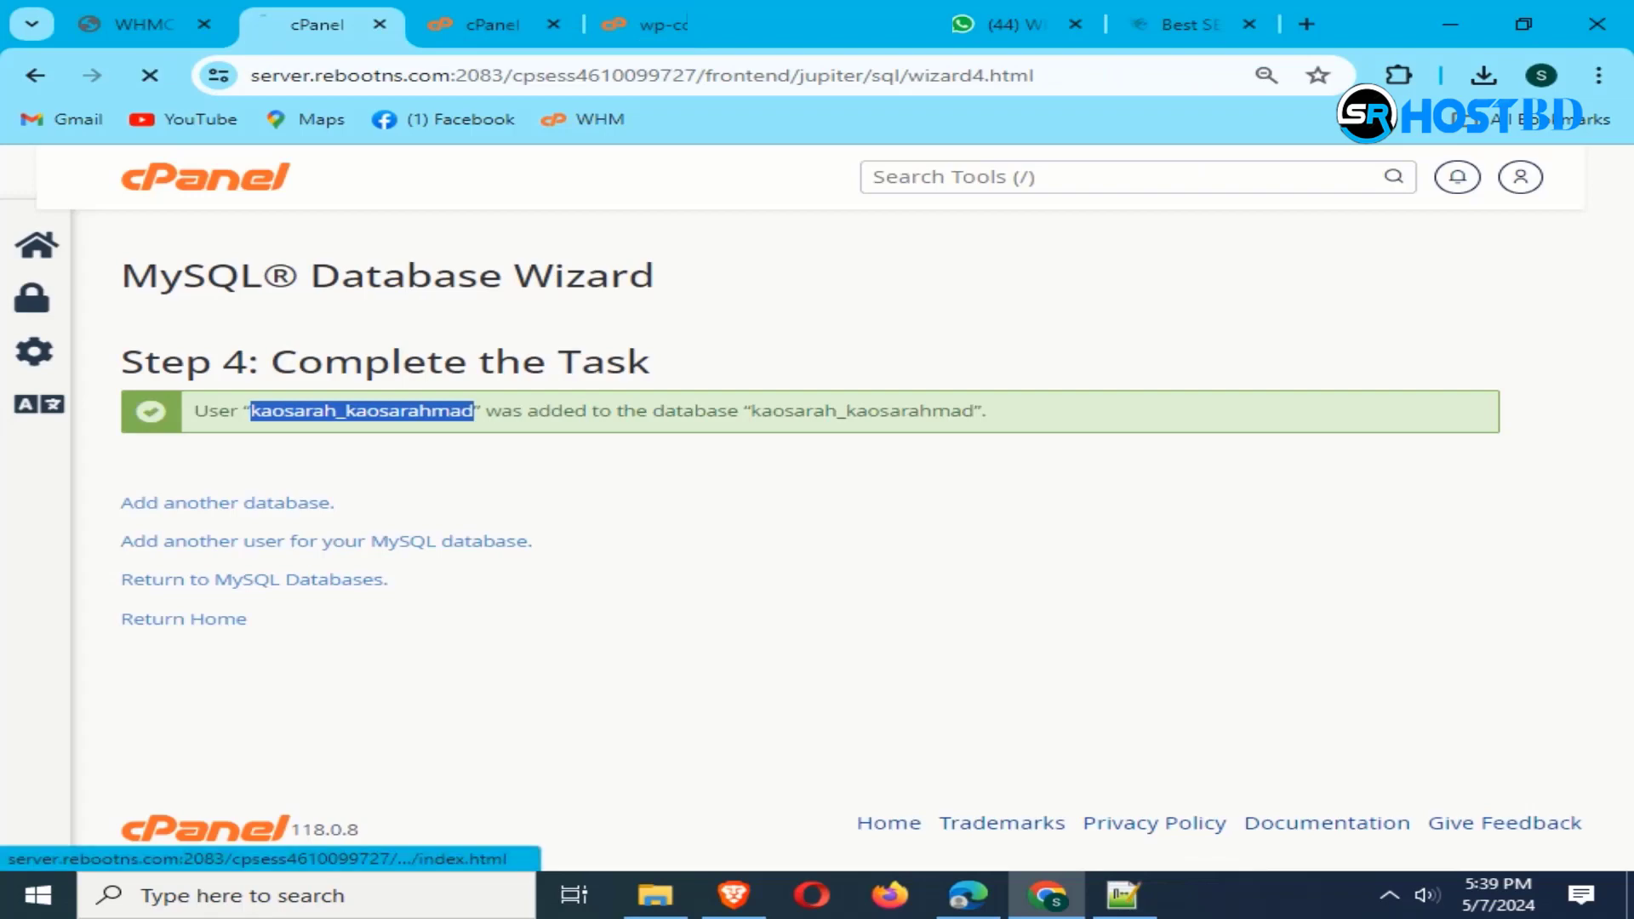
{"action": "scroll", "coordinate": [633, 511], "scroll_direction": "down", "scroll_amount": 10}
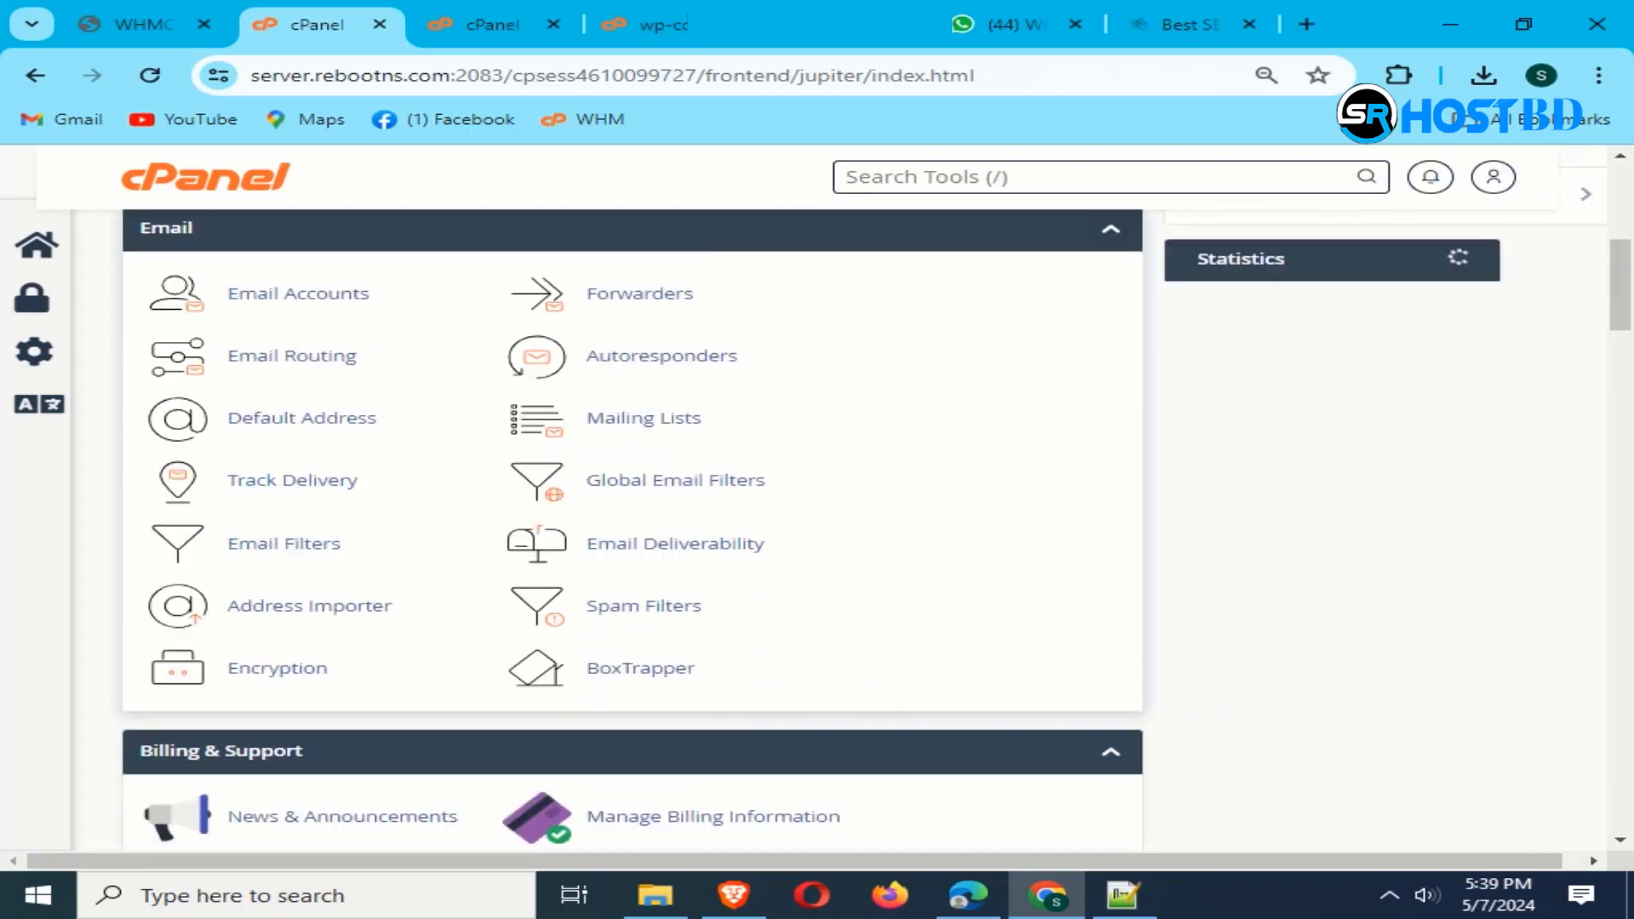
{"action": "scroll", "coordinate": [341, 392], "scroll_direction": "down", "scroll_amount": 9}
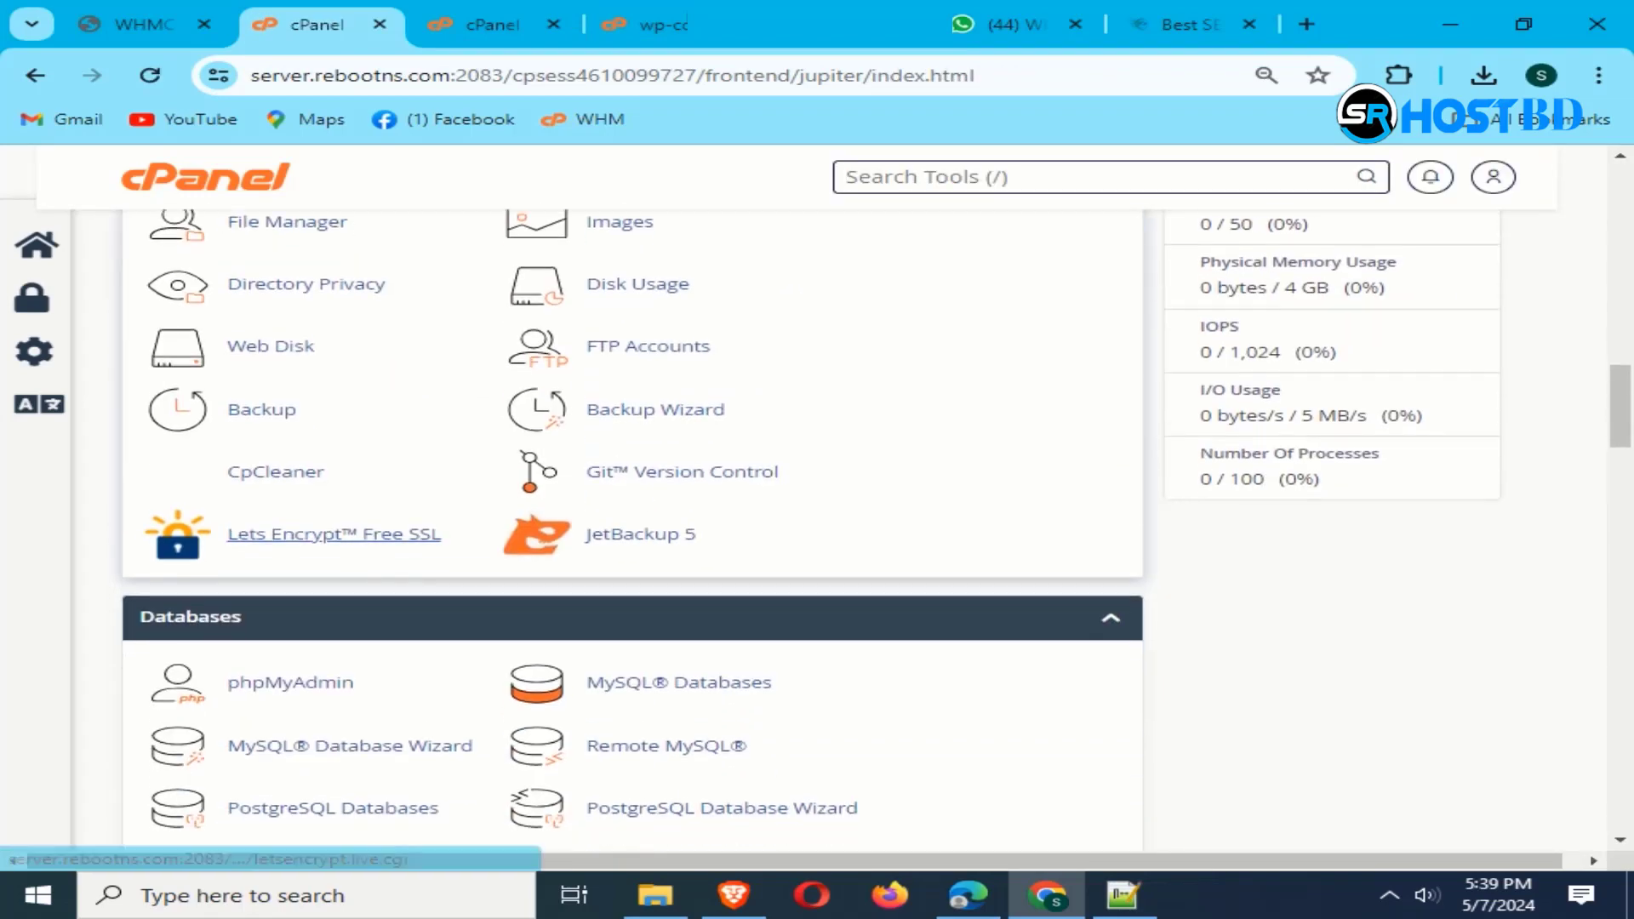
{"action": "left_click", "coordinate": [291, 470]}
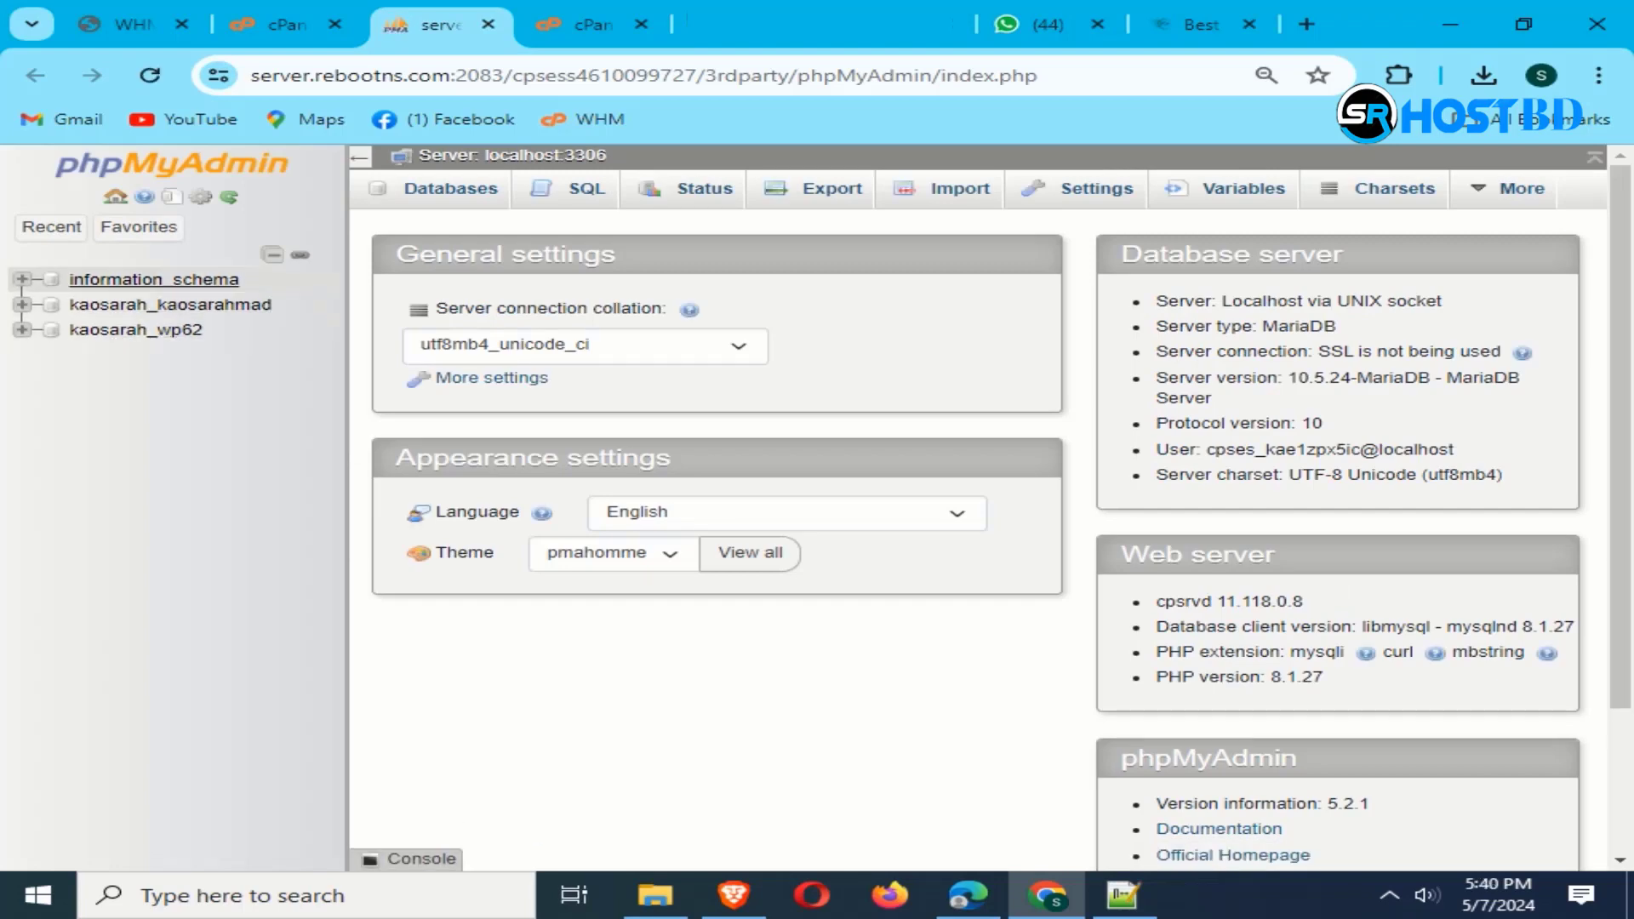
Step: Import the edited dump hmkactwt_wp592.sql into the kaosarah_kaosarahmad database with the default SQL import options and check the resulting table list
{"action": "left_click", "coordinate": [108, 304]}
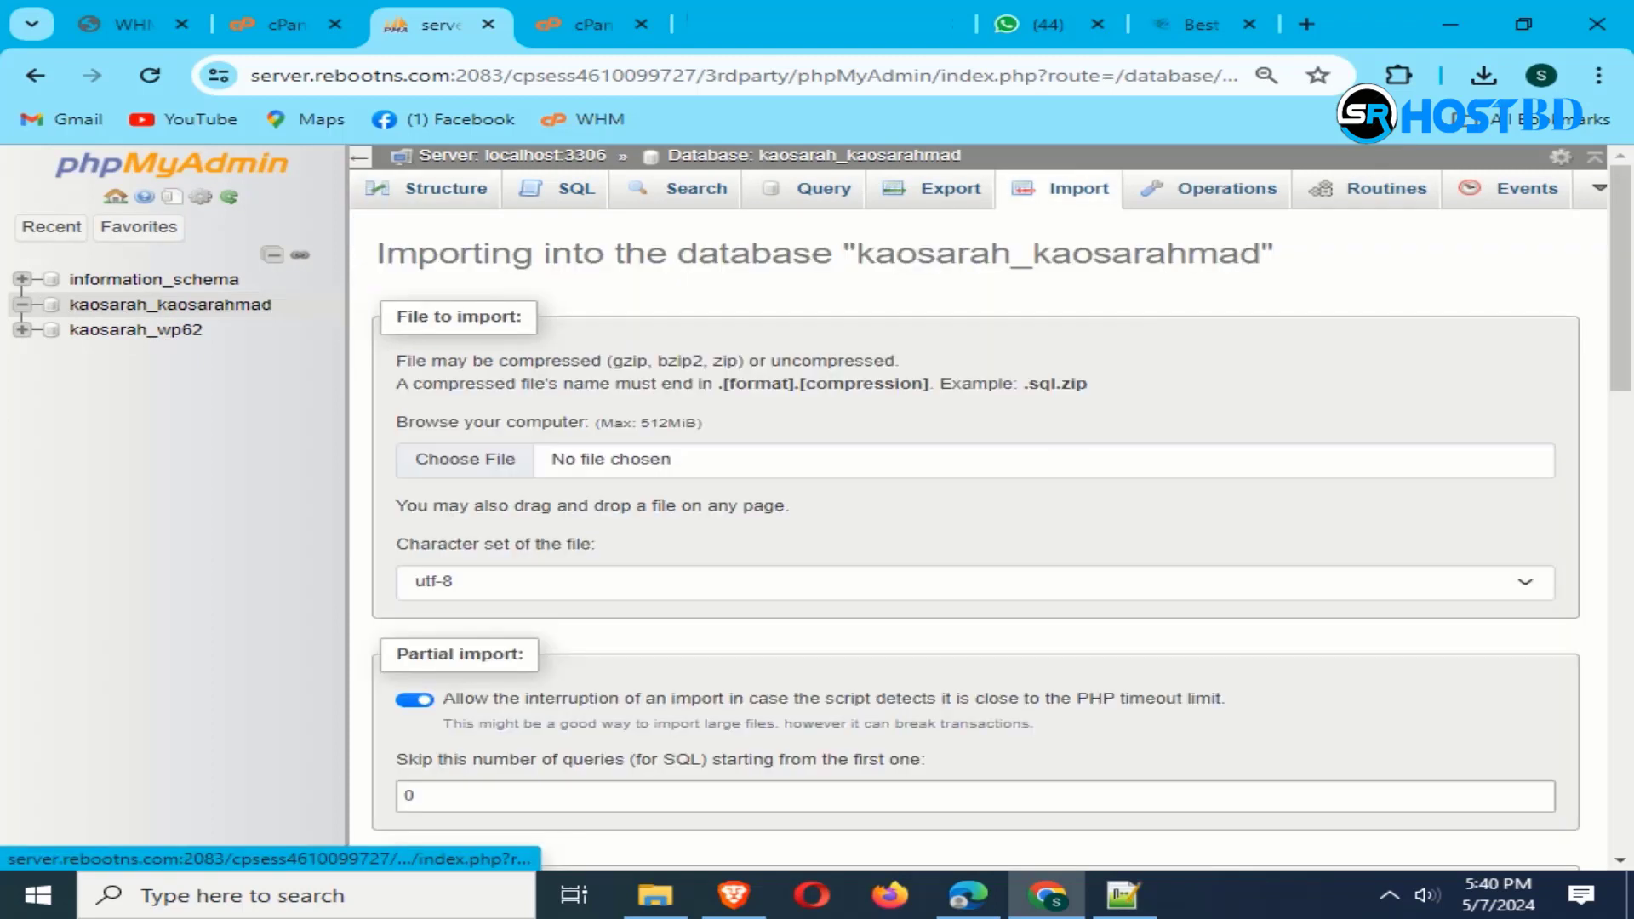
{"action": "left_click", "coordinate": [1483, 75]}
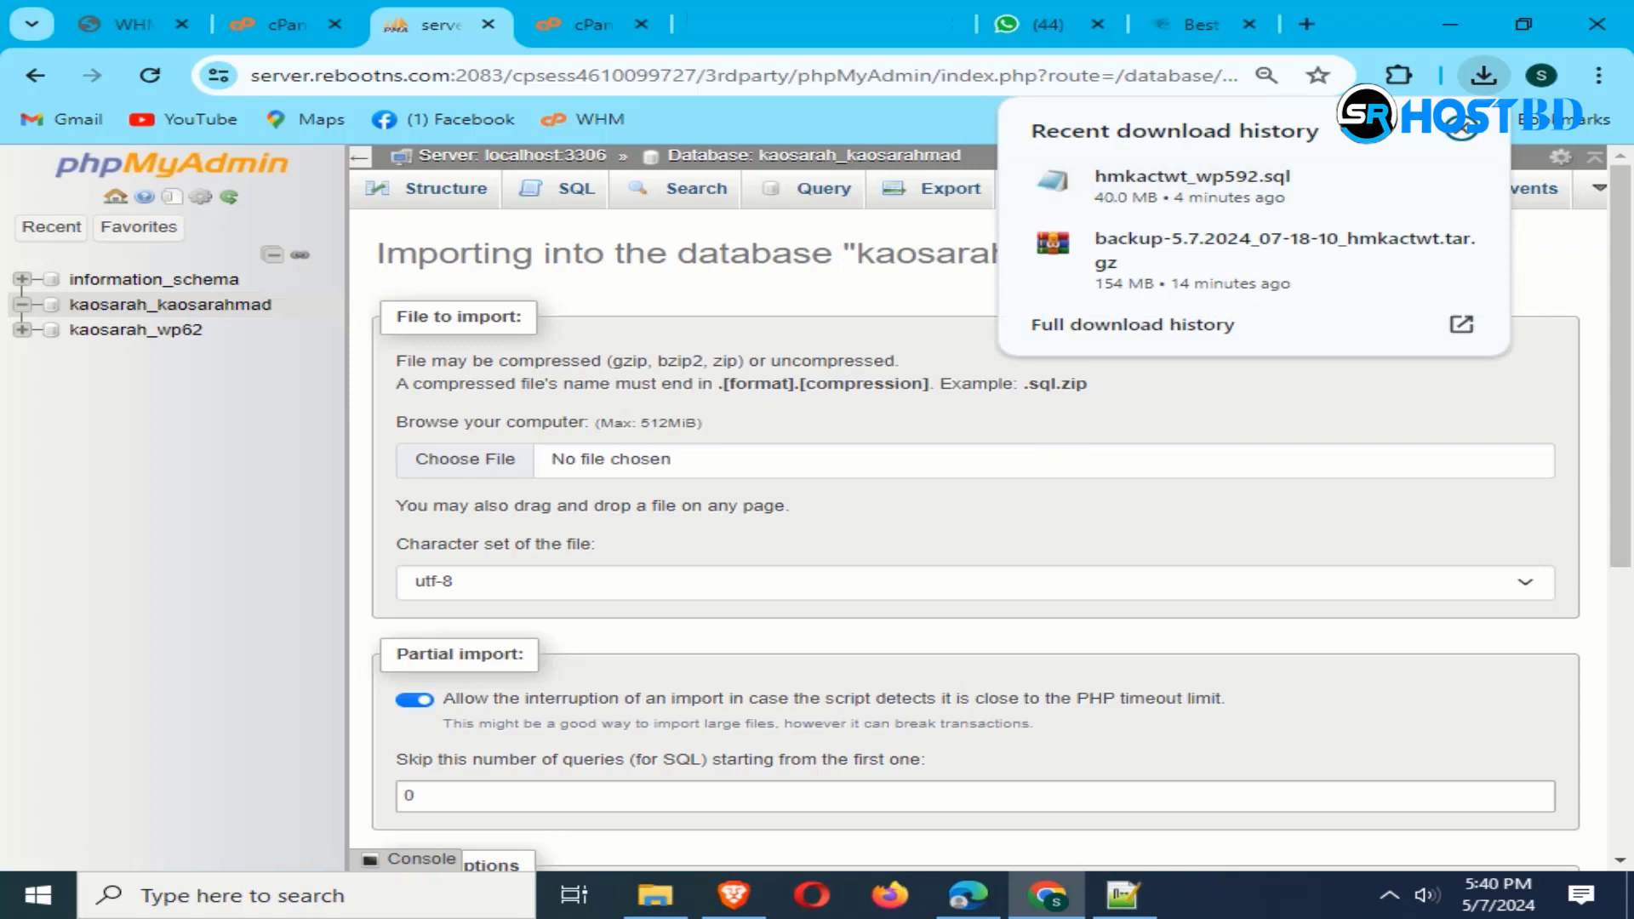
{"action": "left_click", "coordinate": [465, 459]}
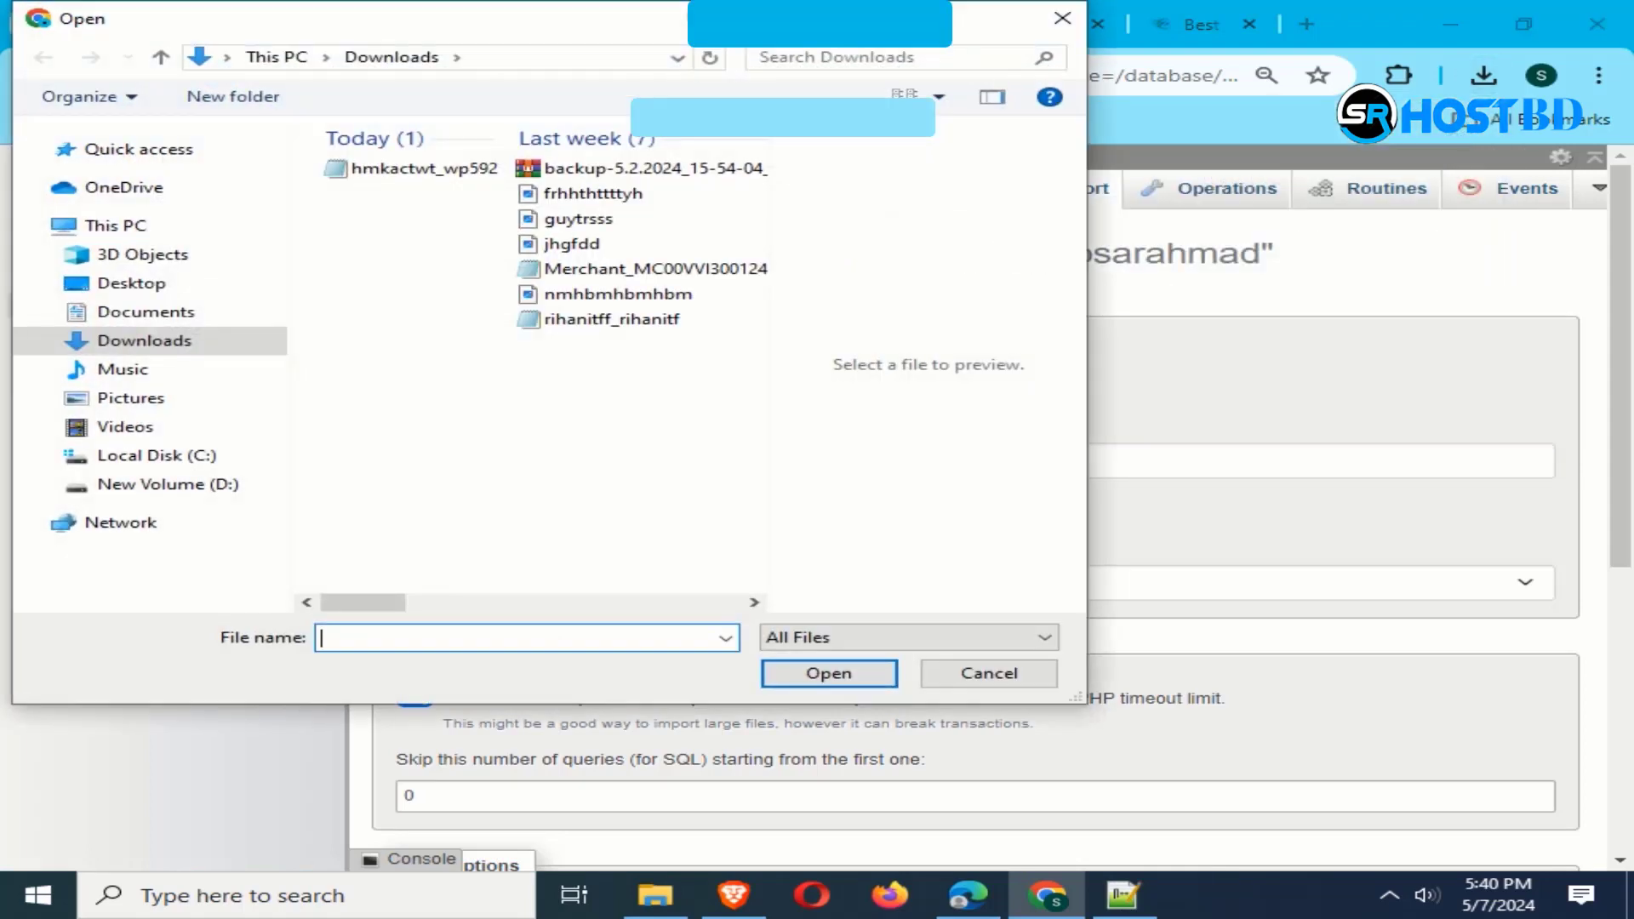
{"action": "left_click", "coordinate": [424, 168]}
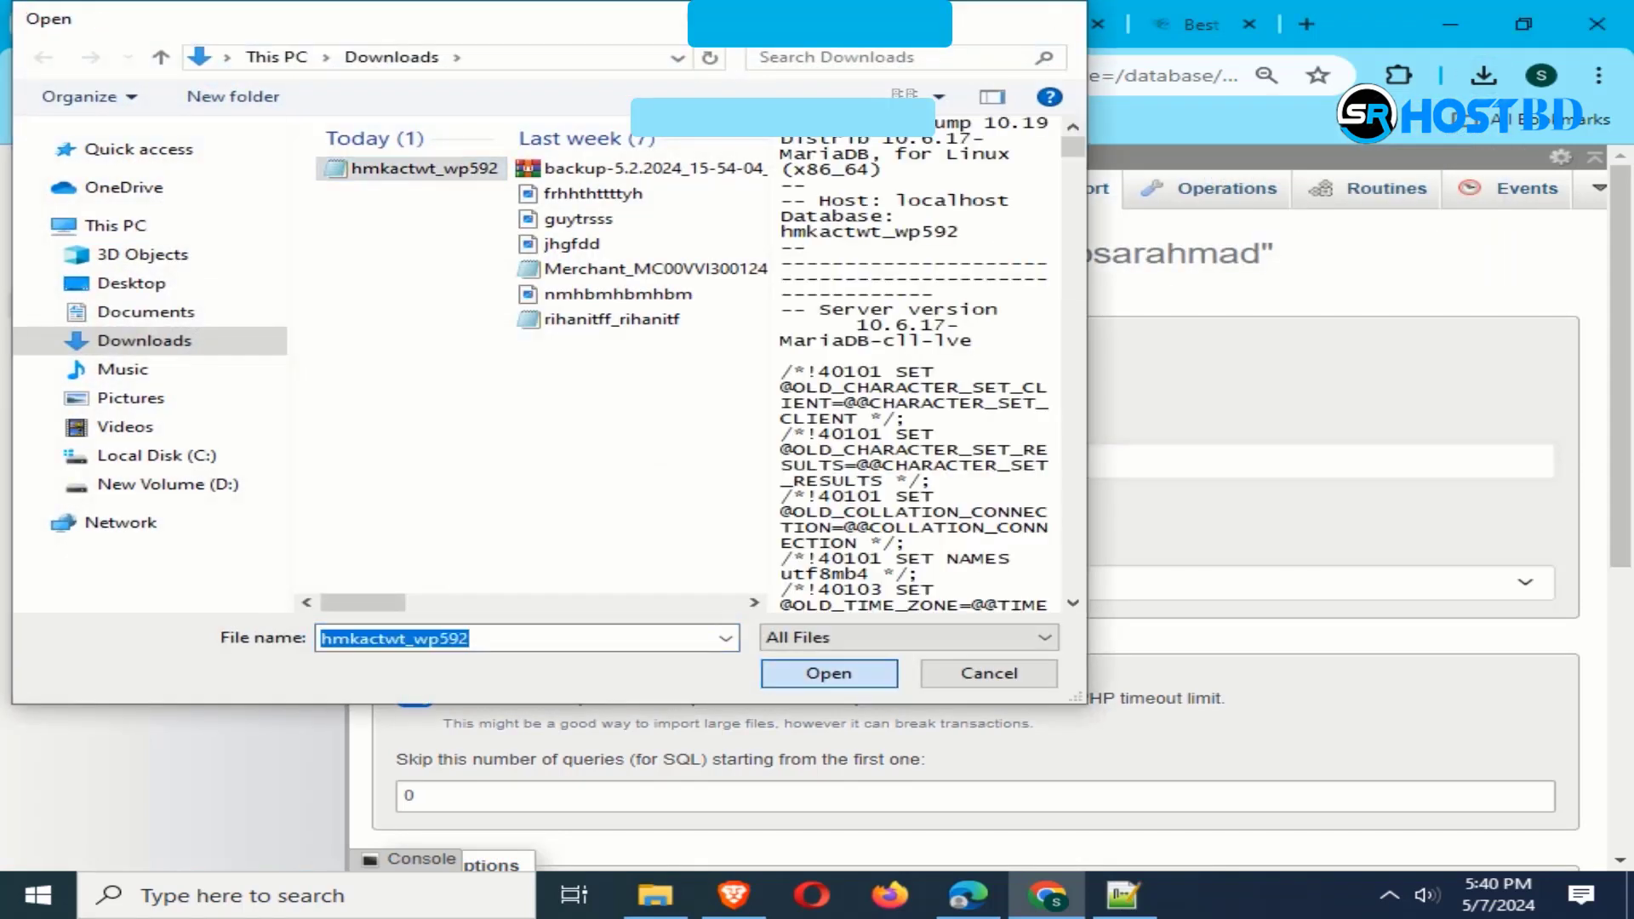
{"action": "key", "text": "Return"}
{"action": "scroll", "coordinate": [994, 531], "scroll_direction": "down", "scroll_amount": 6}
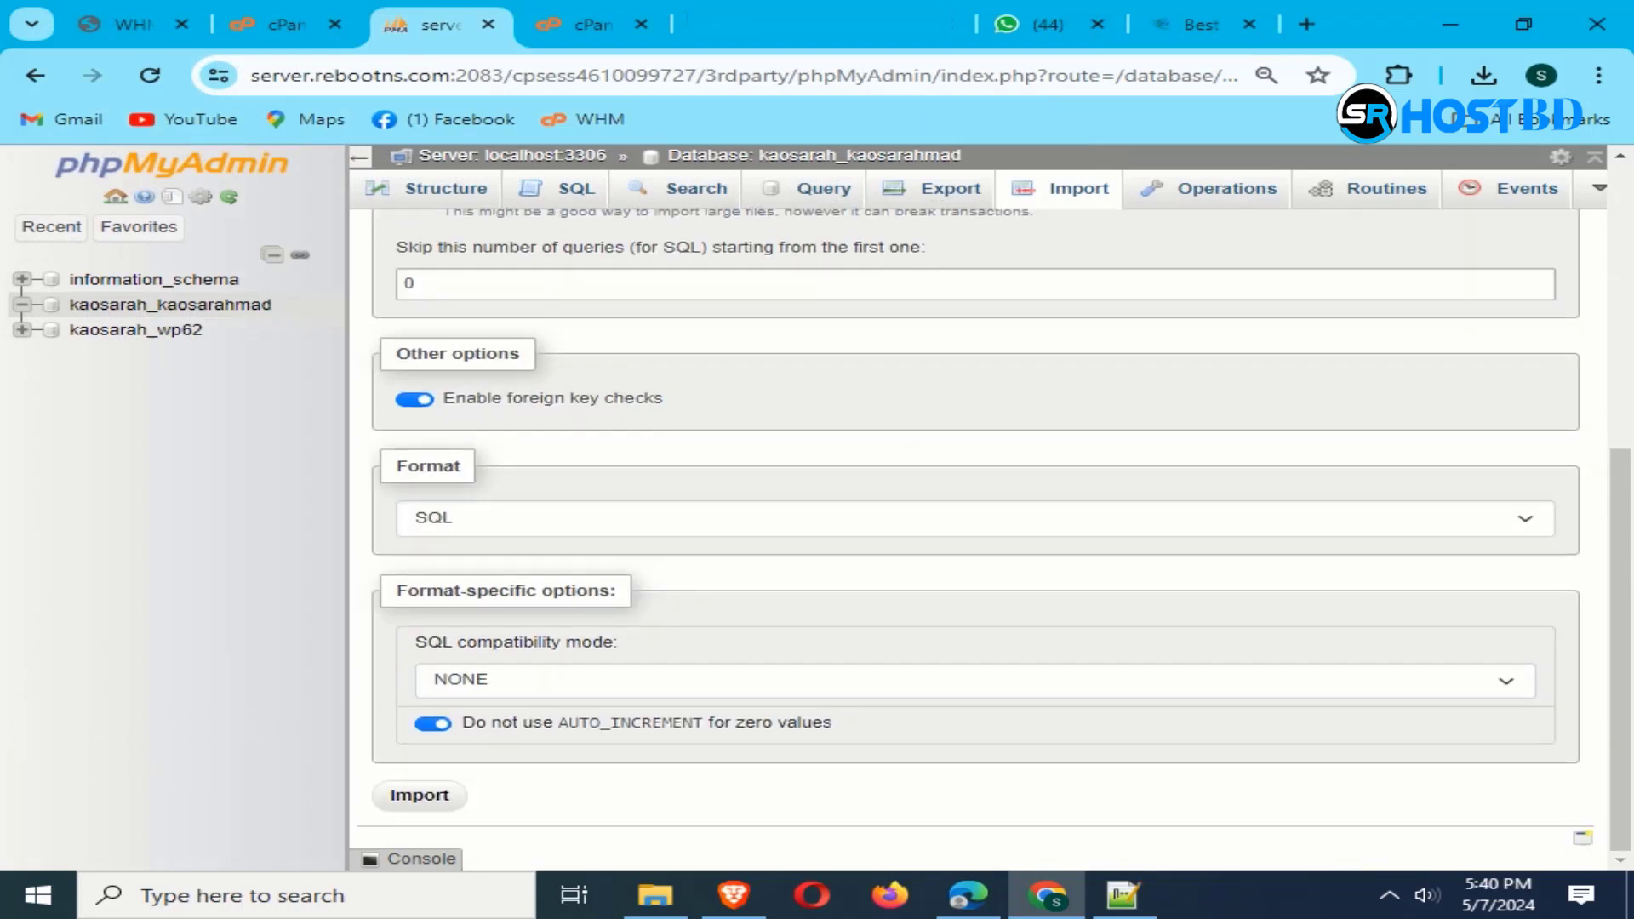
{"action": "left_click", "coordinate": [419, 795]}
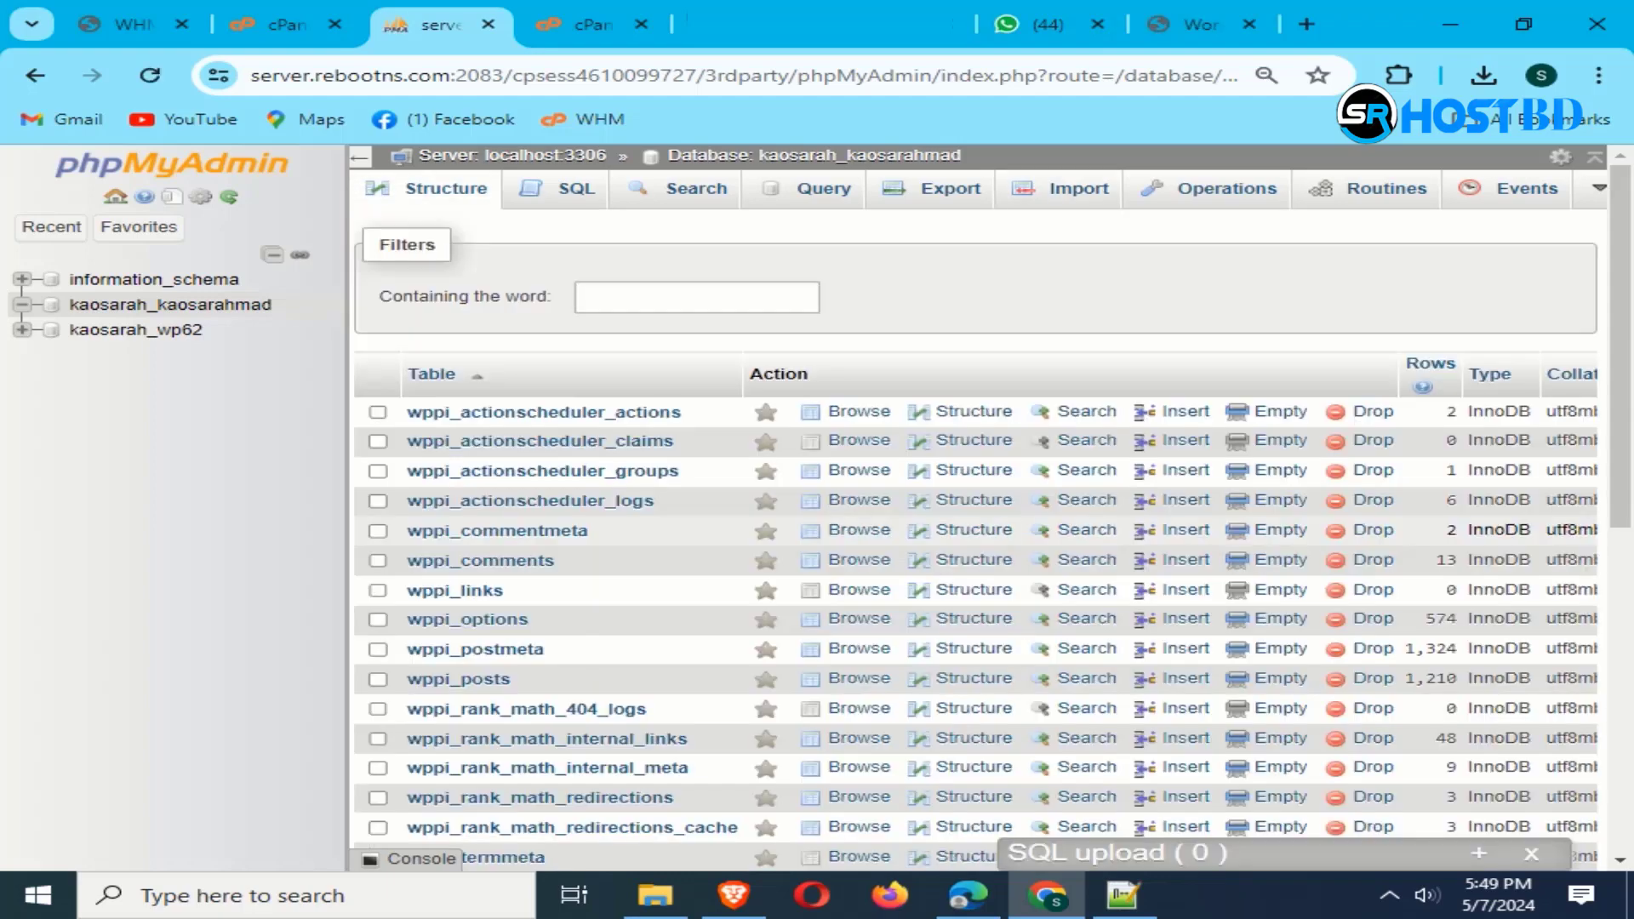
{"action": "scroll", "coordinate": [974, 536], "scroll_direction": "down", "scroll_amount": 8}
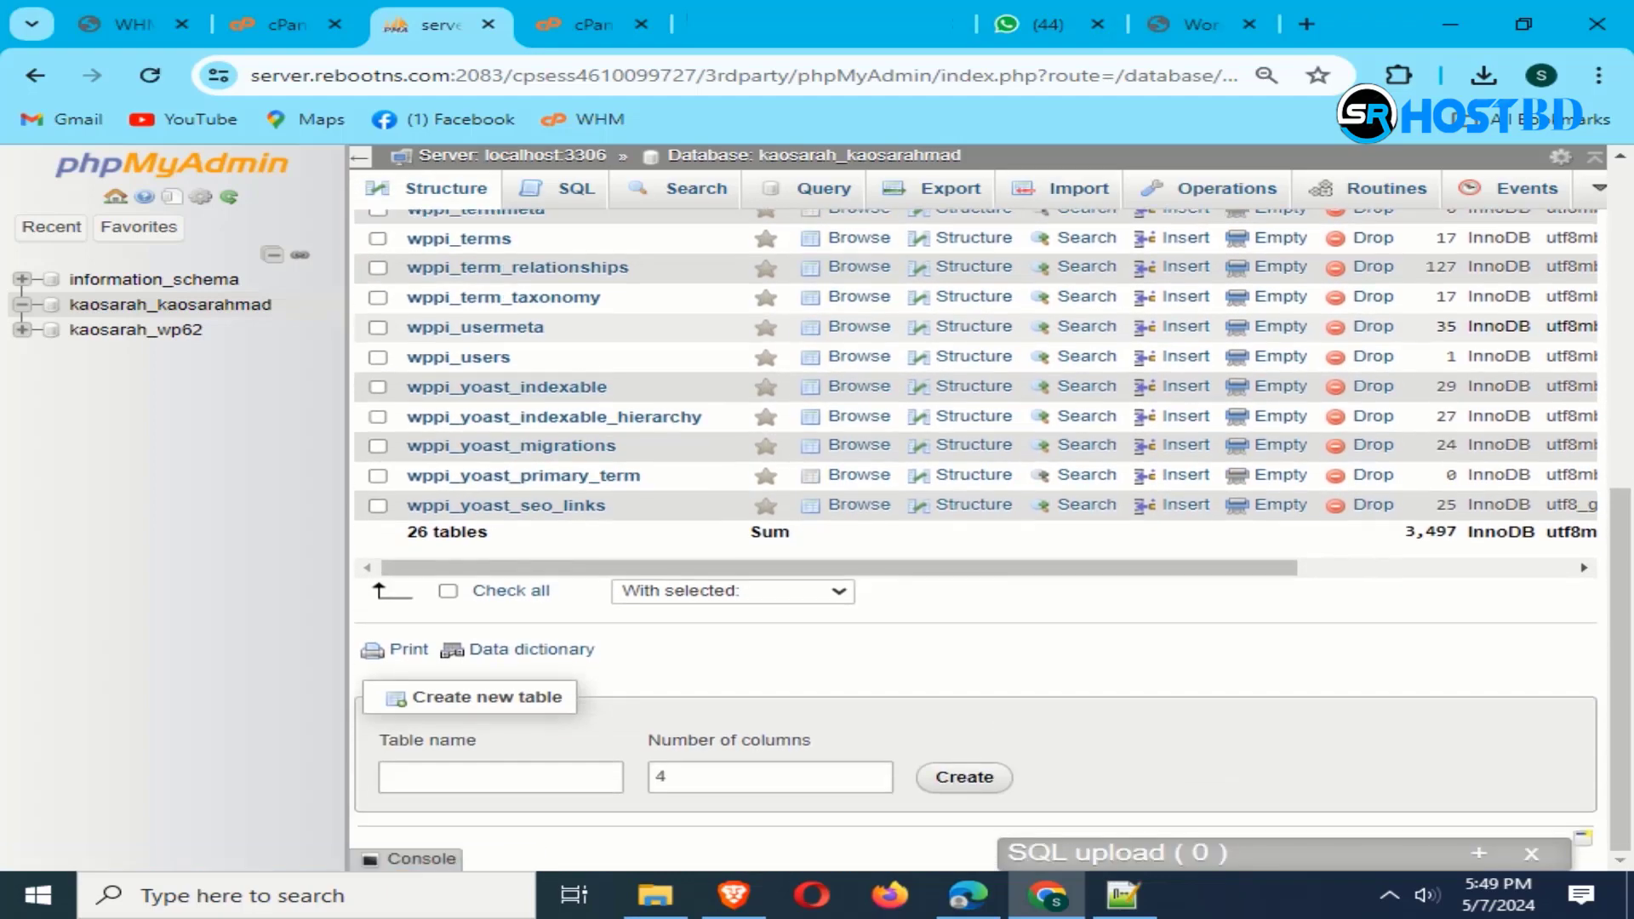
{"action": "scroll", "coordinate": [974, 537], "scroll_direction": "up", "scroll_amount": 5}
{"action": "scroll", "coordinate": [974, 536], "scroll_direction": "up", "scroll_amount": 4}
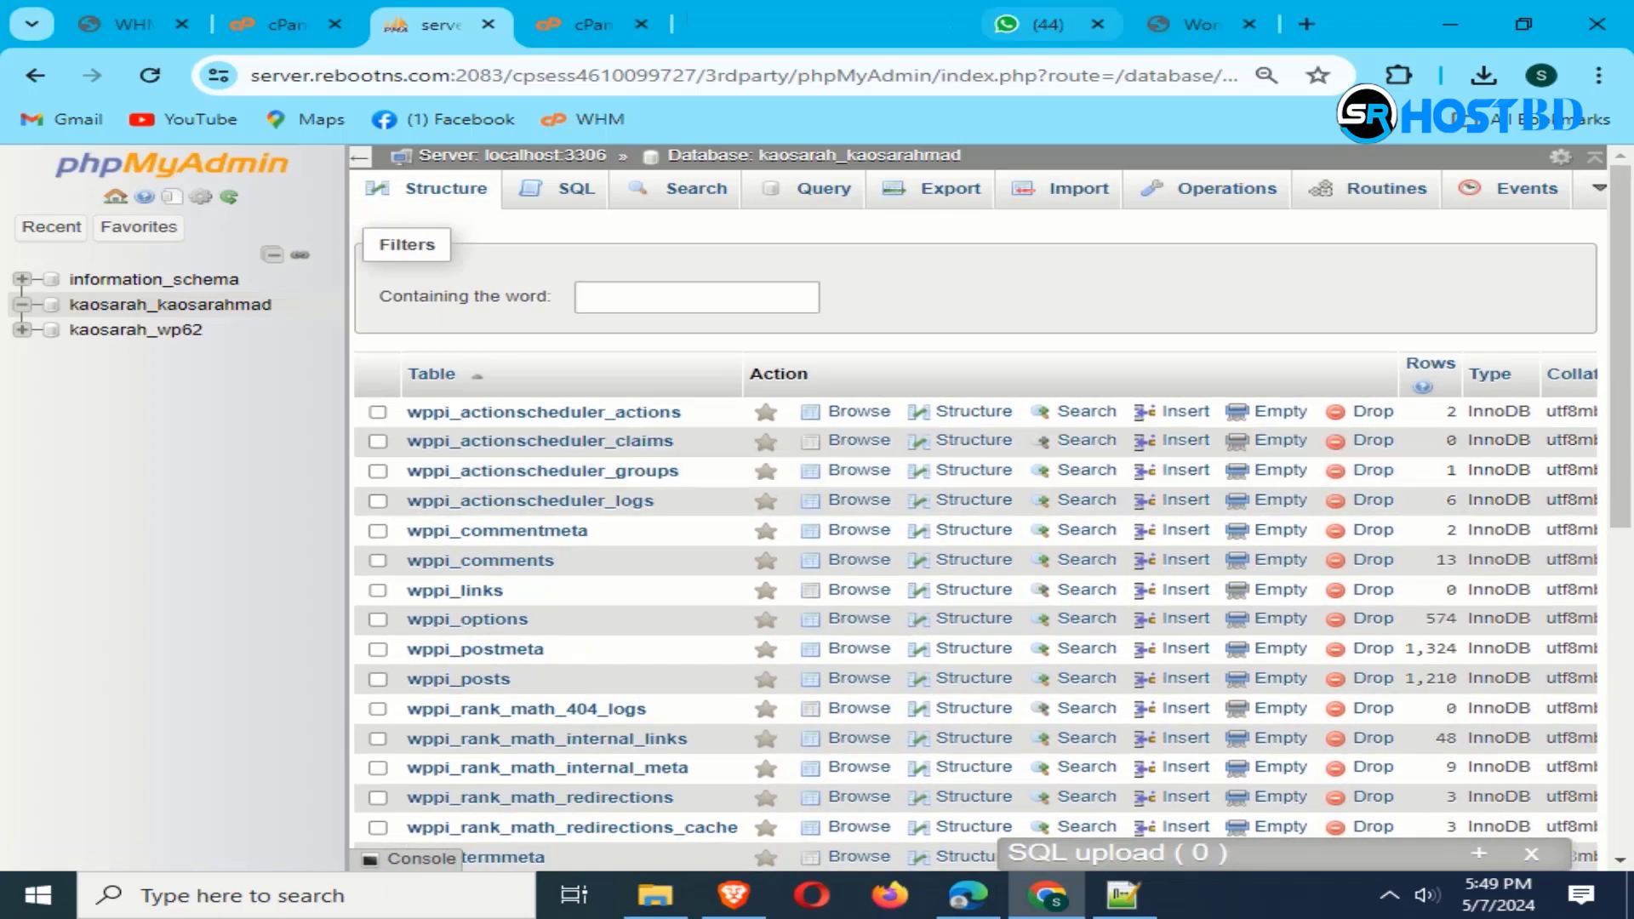
Step: Close the old website tab and load kaosarahmad.com in a new browser tab
{"action": "left_click", "coordinate": [1249, 24]}
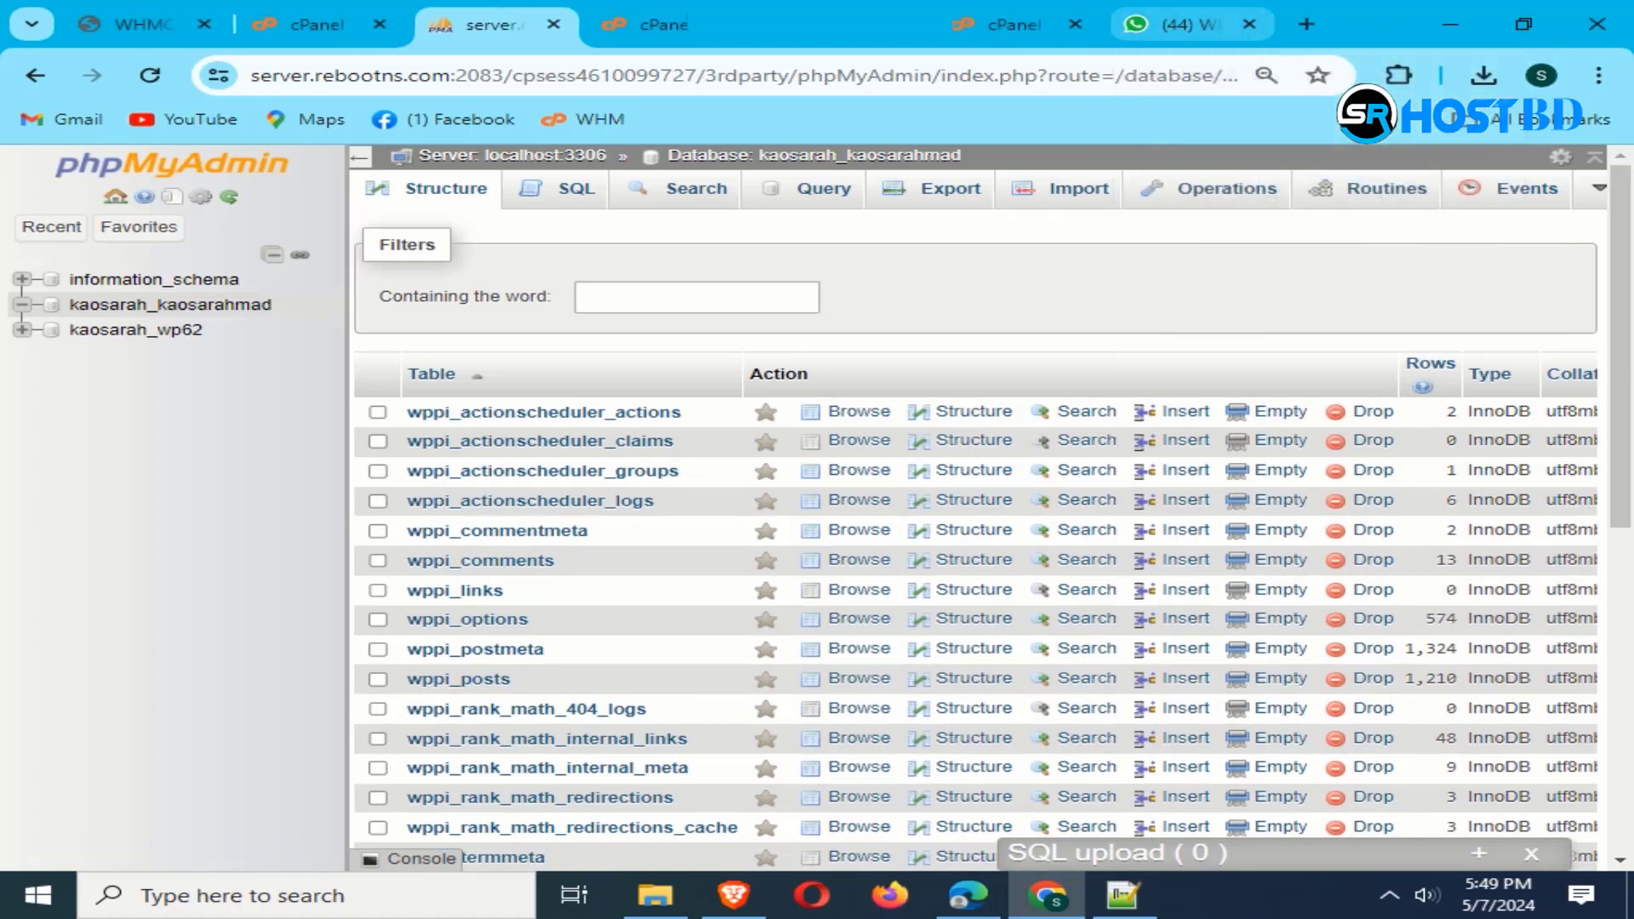
{"action": "key", "text": "ctrl+t"}
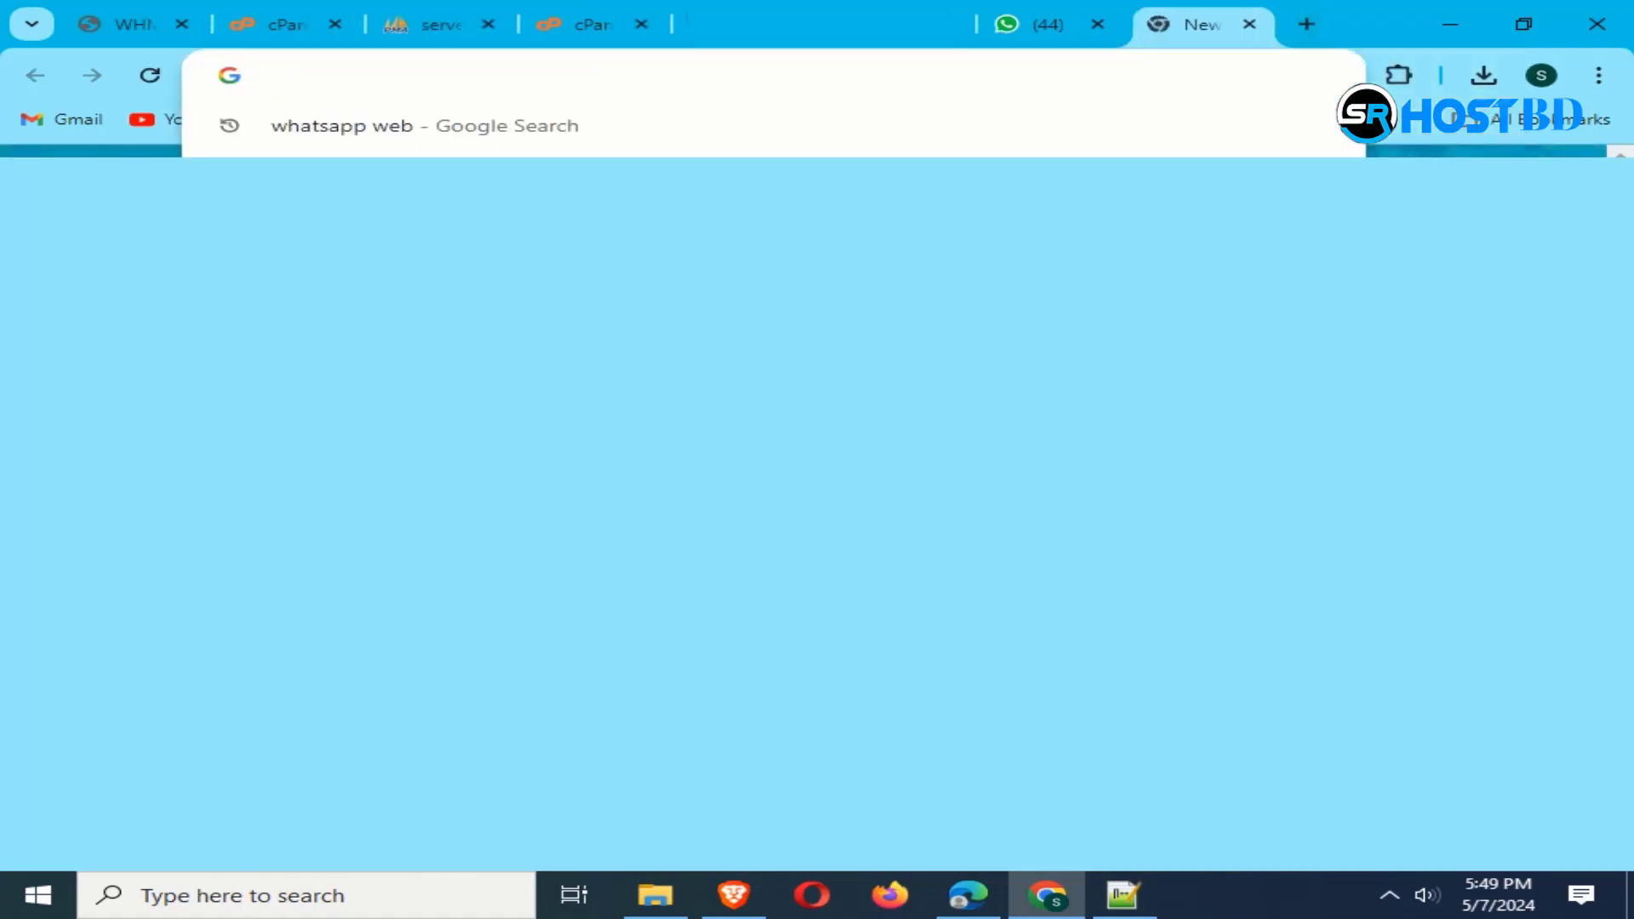
{"action": "key", "text": "super+v"}
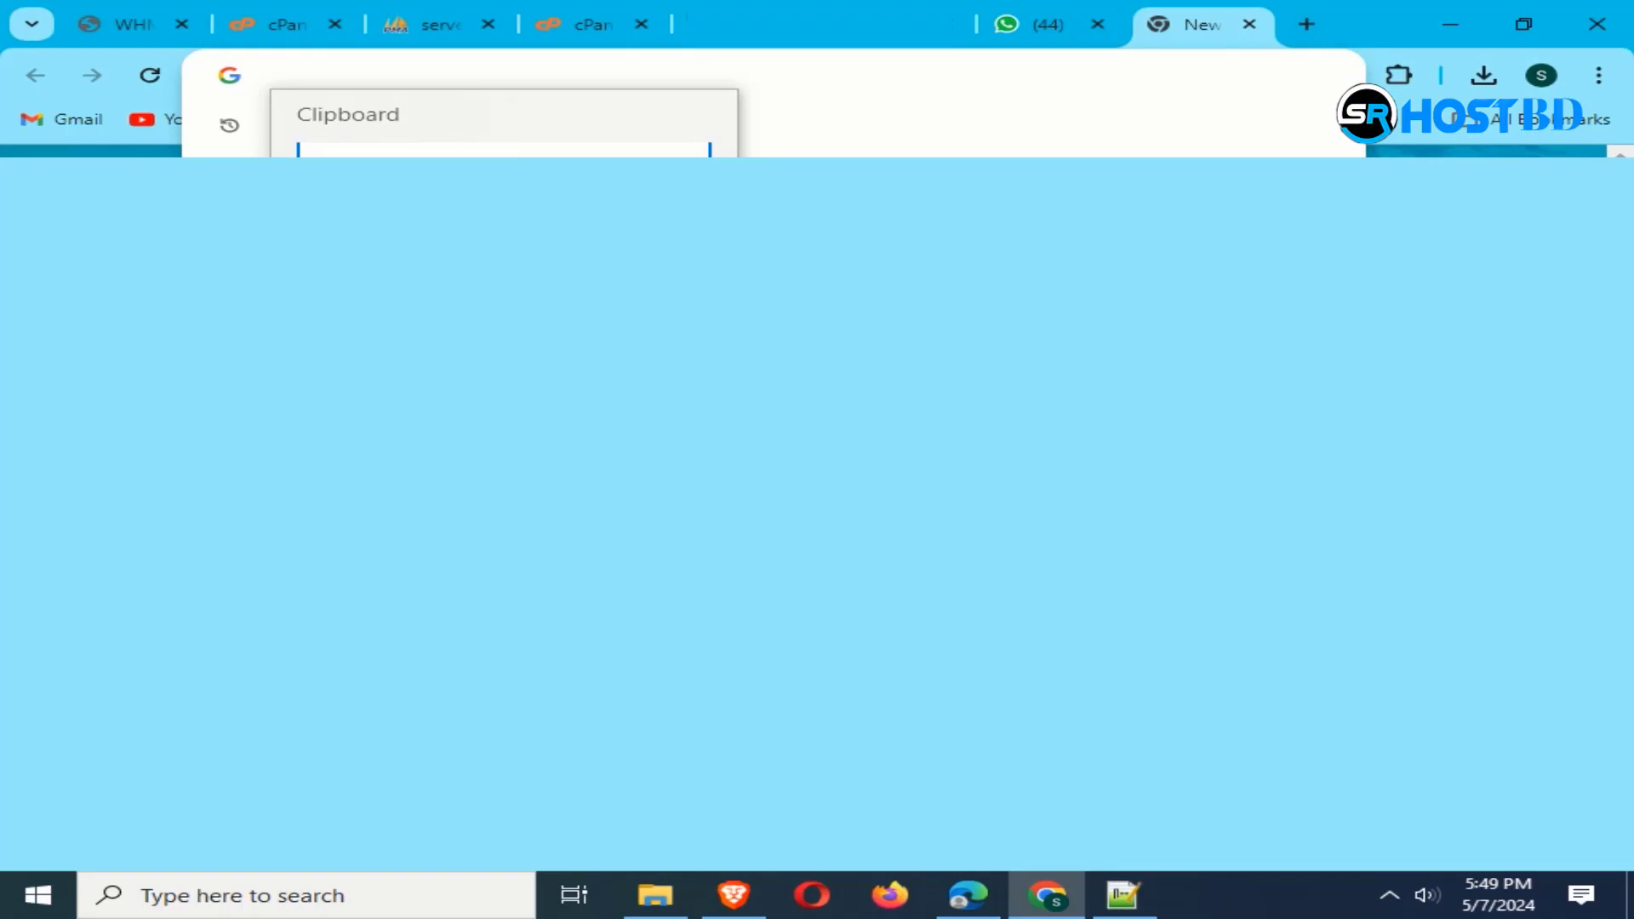
{"action": "key", "text": "Return"}
{"action": "key", "text": "Return"}
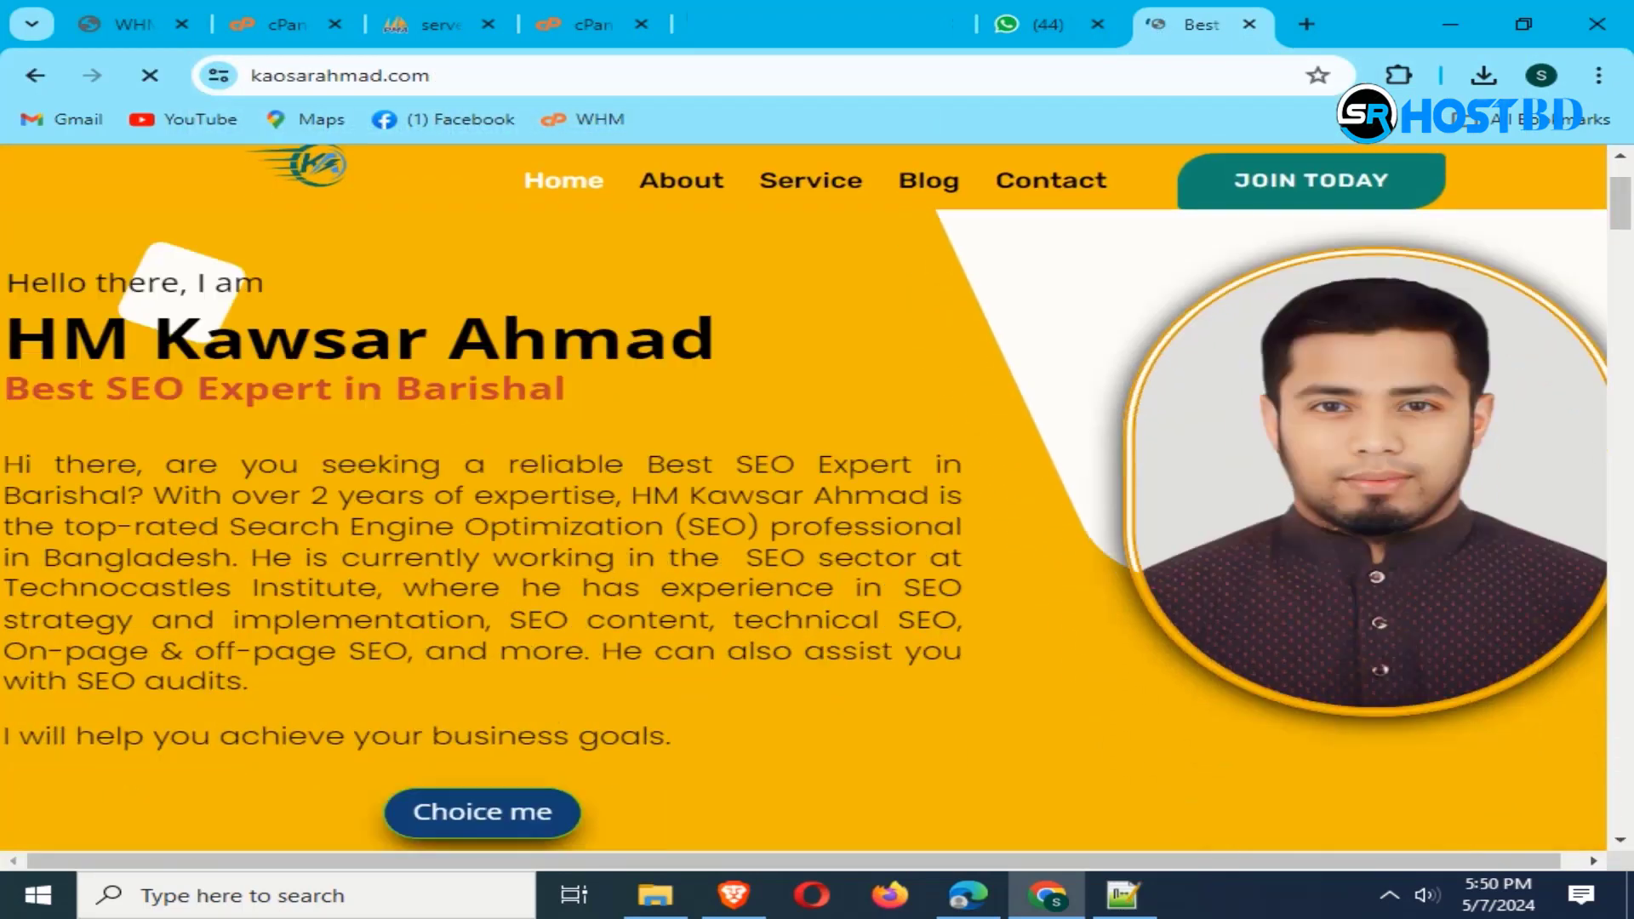
Step: Examine the migrated site's home page from the header down to the footer, checking its full web address, text, images and layout
{"action": "scroll", "coordinate": [803, 510], "scroll_direction": "down", "scroll_amount": 10}
{"action": "scroll", "coordinate": [803, 511], "scroll_direction": "down", "scroll_amount": 8}
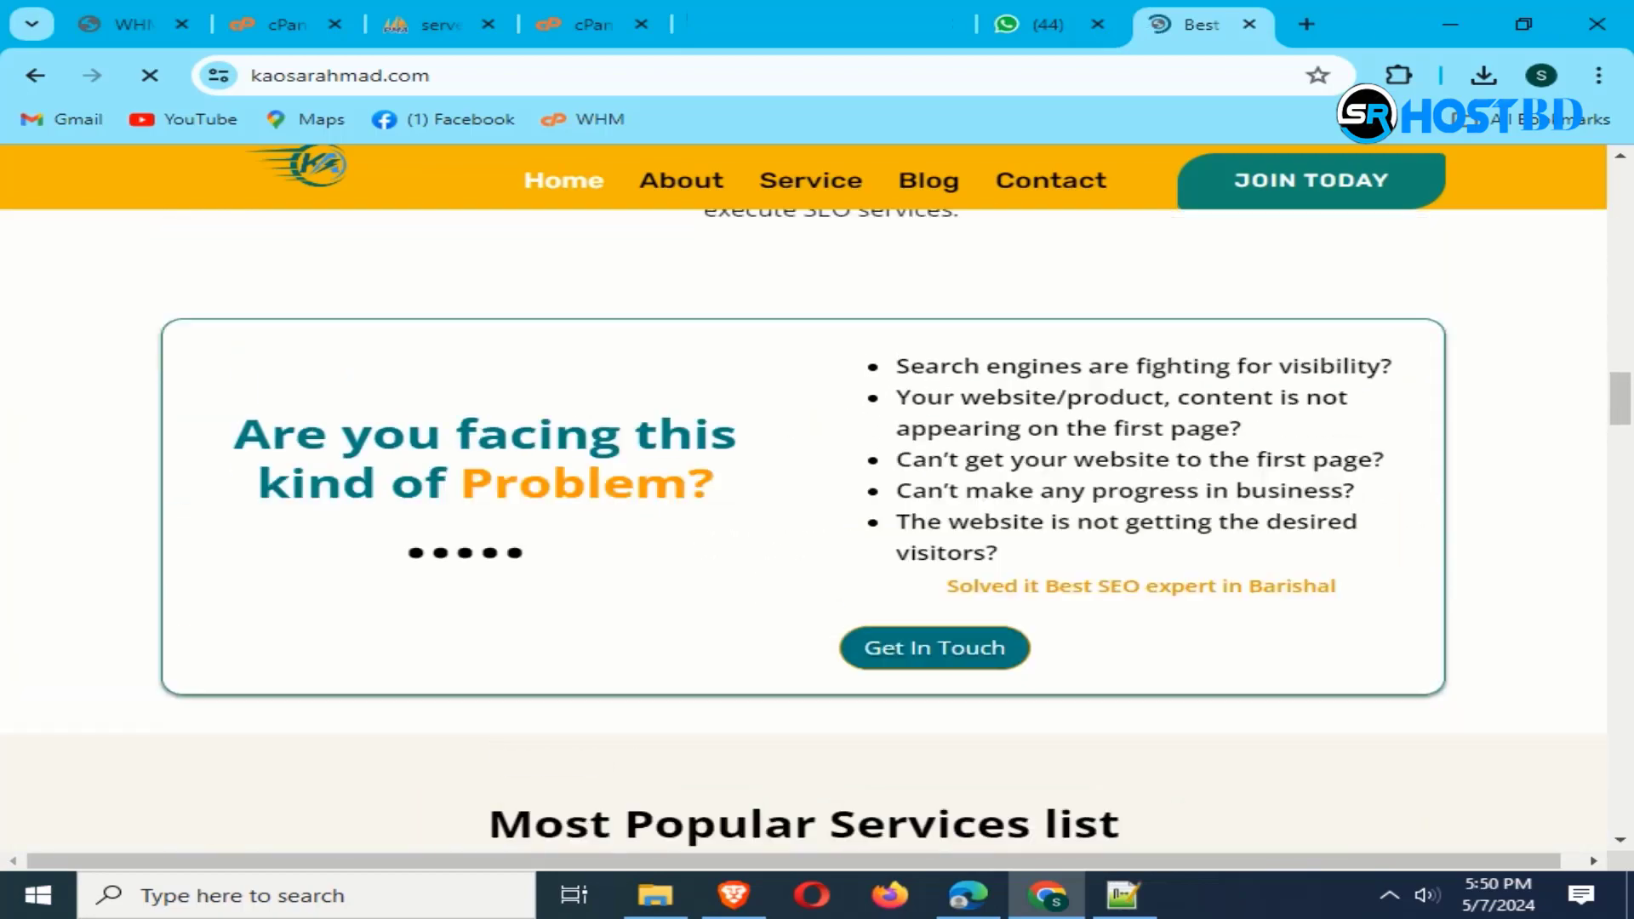
{"action": "scroll", "coordinate": [803, 510], "scroll_direction": "up", "scroll_amount": 15}
{"action": "scroll", "coordinate": [803, 511], "scroll_direction": "up", "scroll_amount": 2}
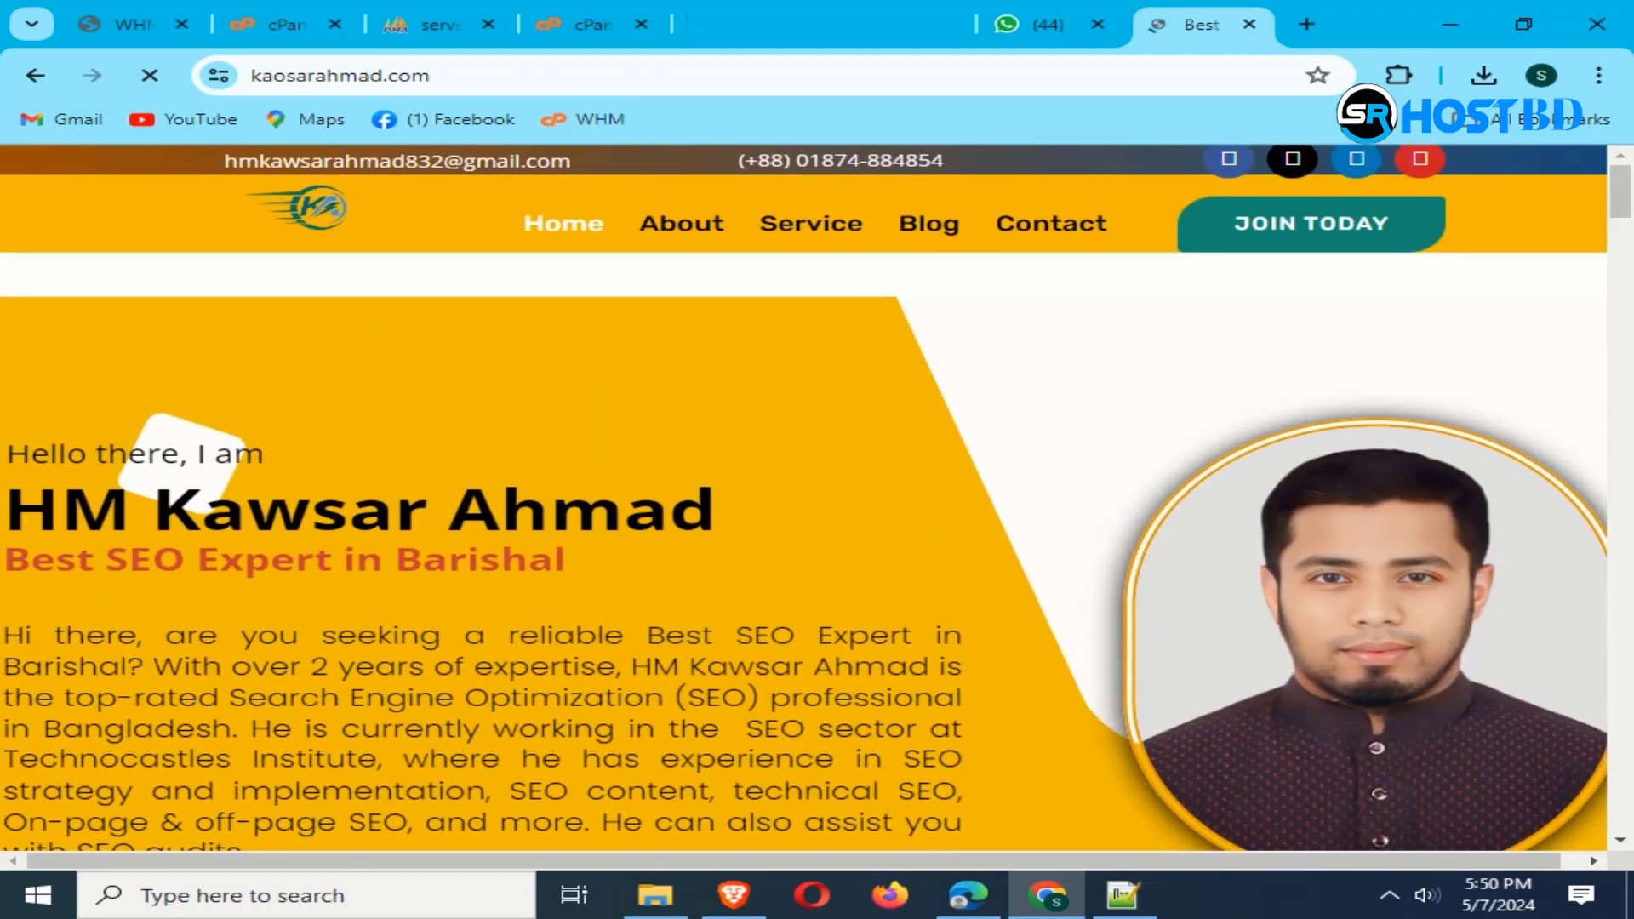
{"action": "key", "text": "ctrl+l"}
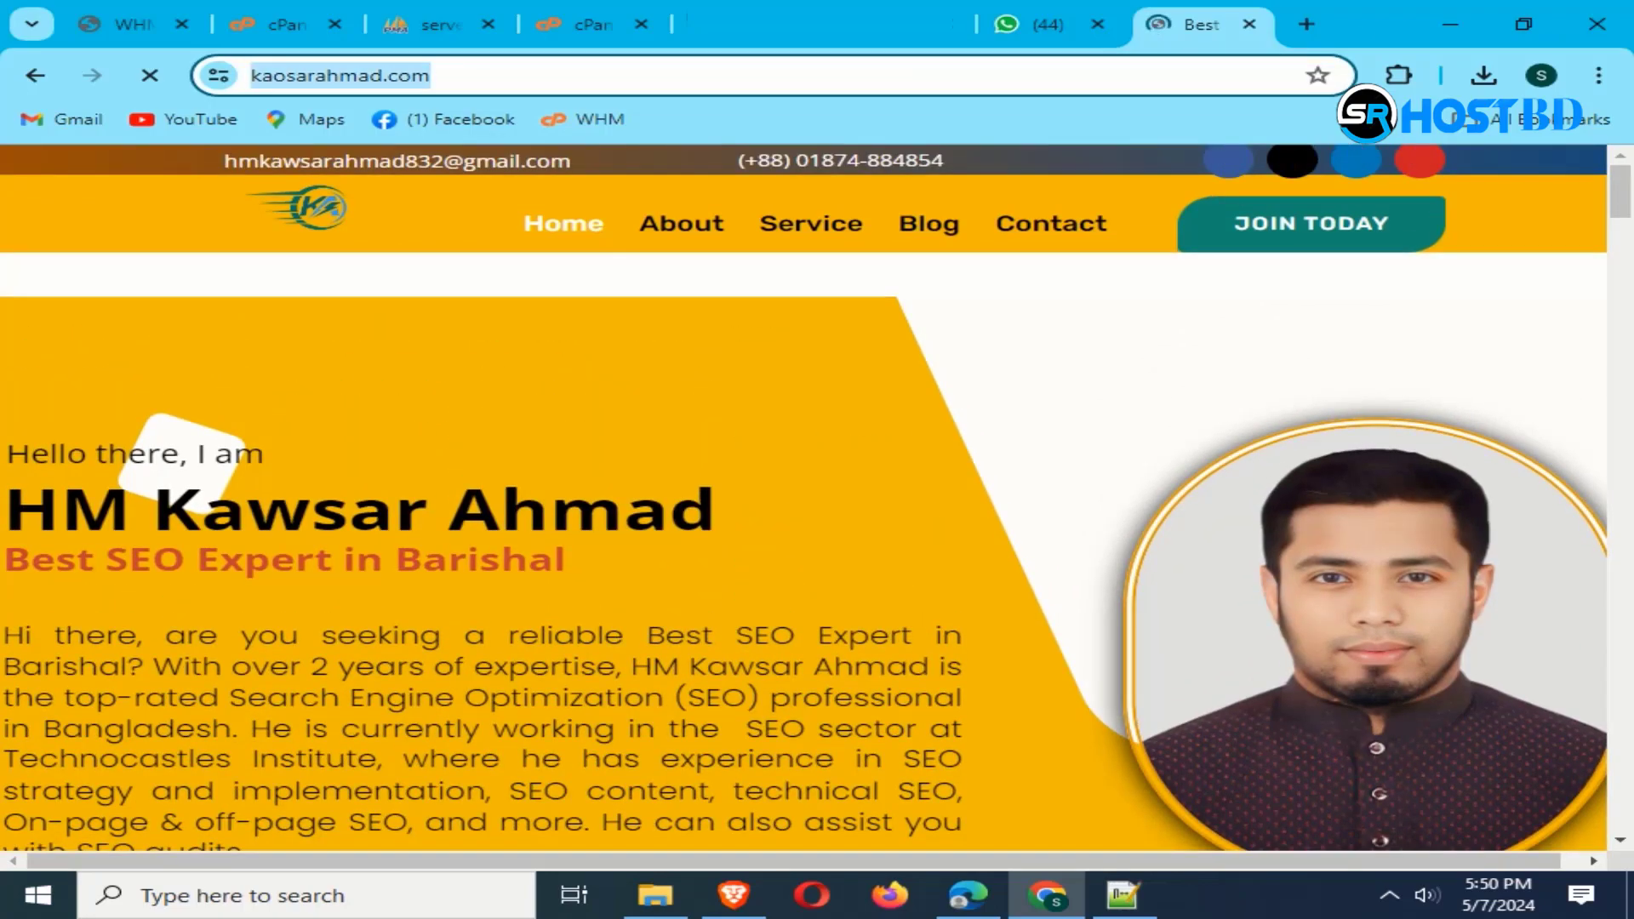
{"action": "scroll", "coordinate": [804, 511], "scroll_direction": "down", "scroll_amount": 10}
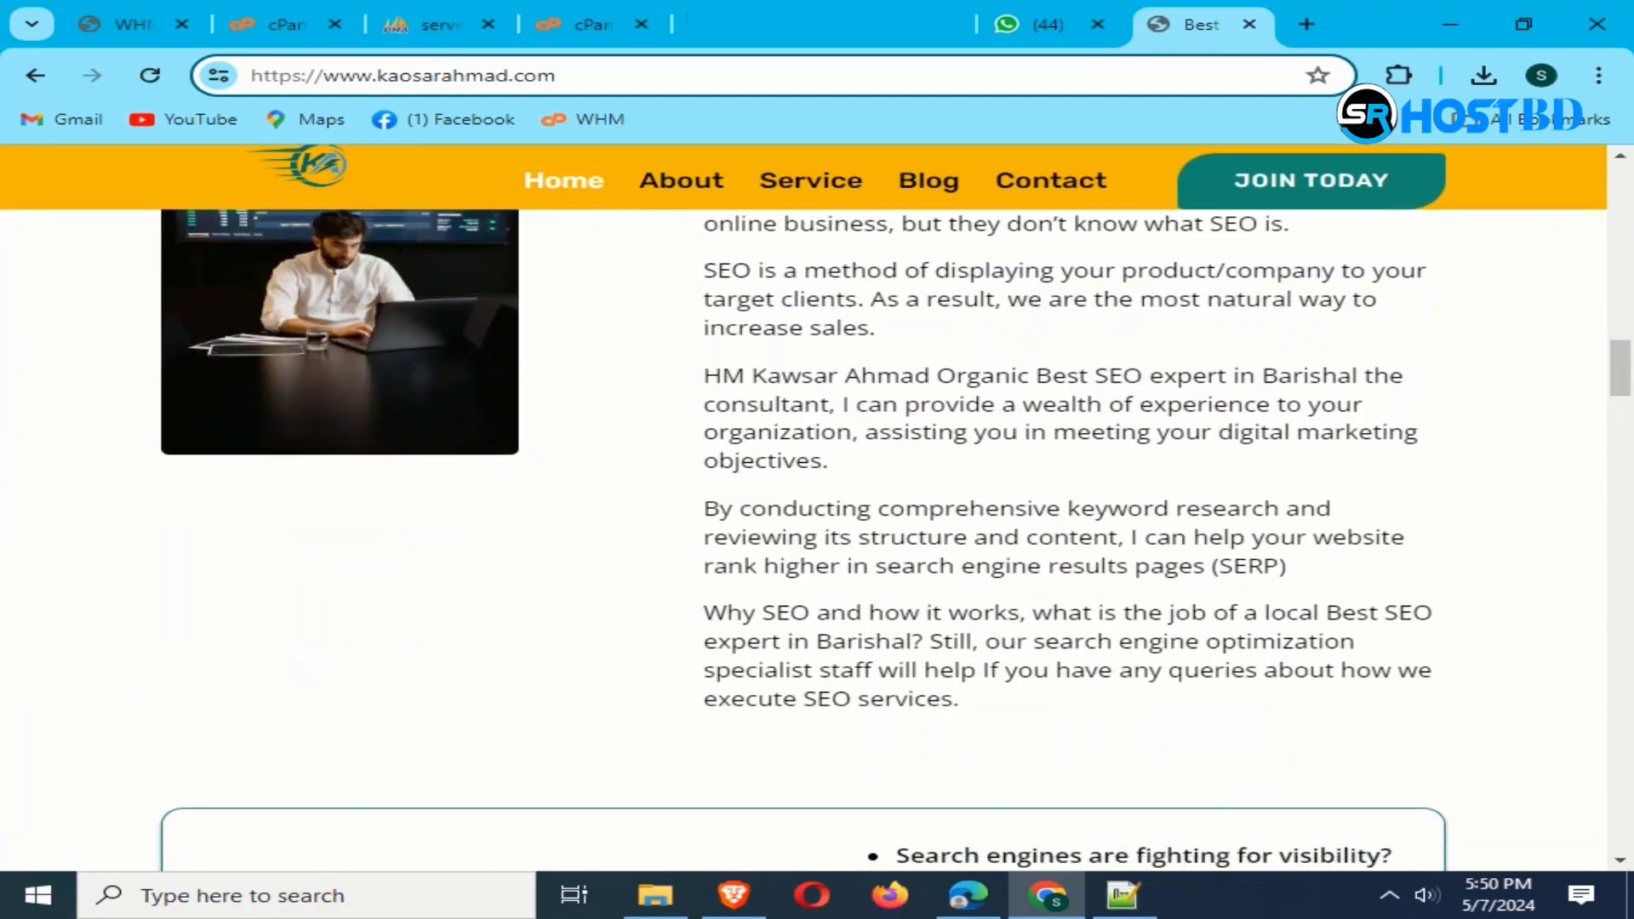
{"action": "scroll", "coordinate": [804, 510], "scroll_direction": "down", "scroll_amount": 15}
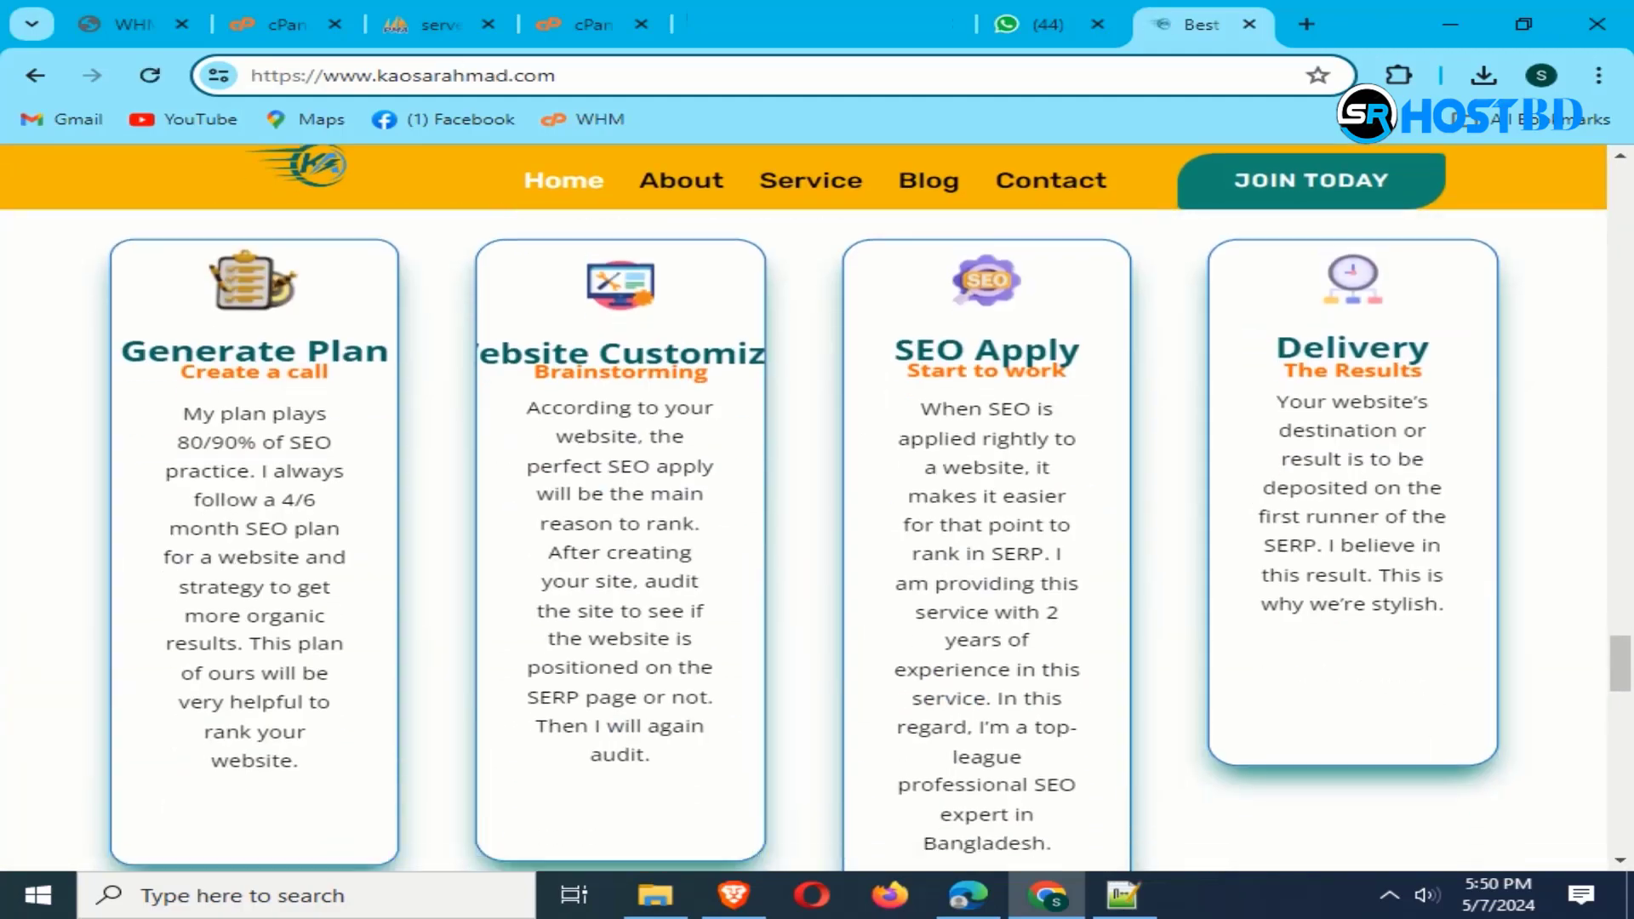
{"action": "scroll", "coordinate": [804, 510], "scroll_direction": "down", "scroll_amount": 10}
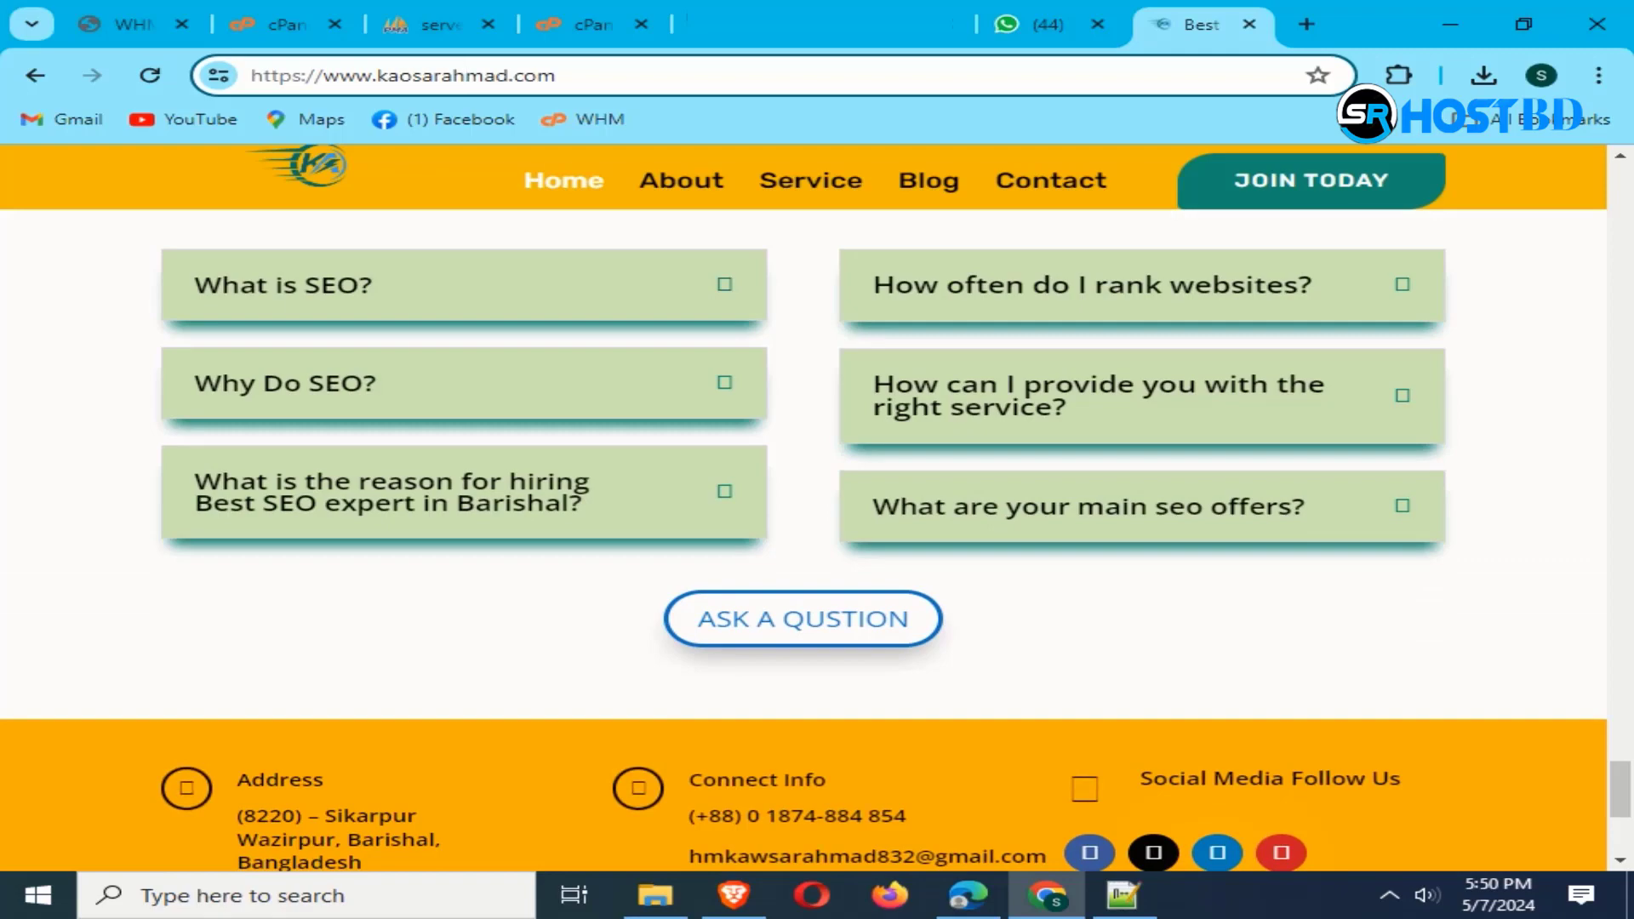
{"action": "scroll", "coordinate": [803, 511], "scroll_direction": "up", "scroll_amount": 10}
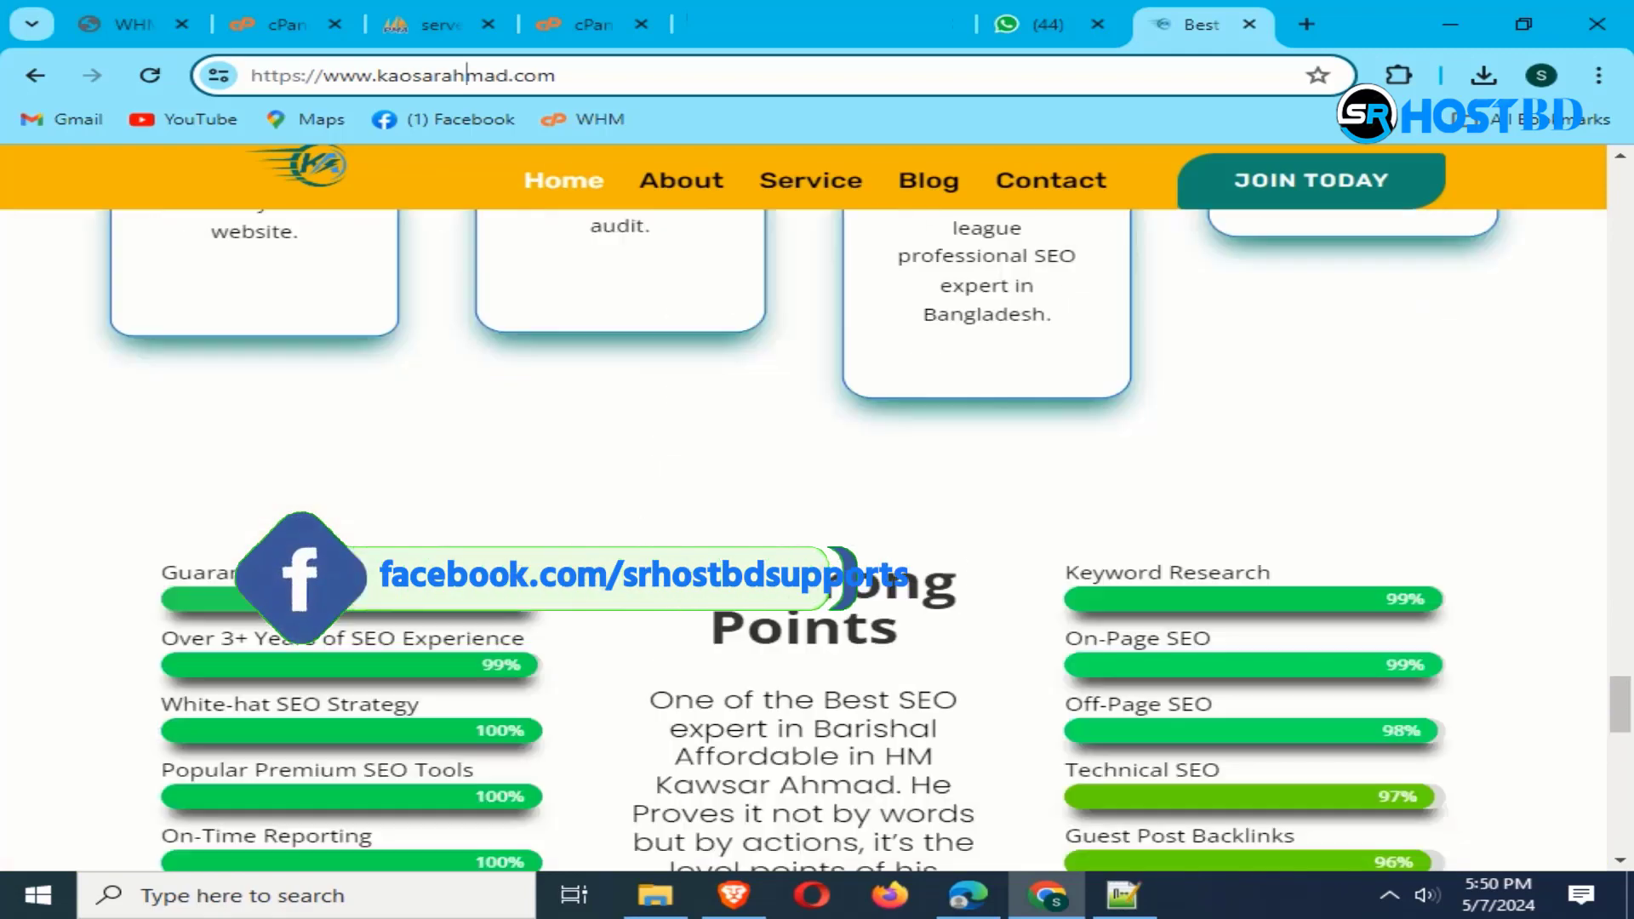
{"action": "scroll", "coordinate": [803, 511], "scroll_direction": "up", "scroll_amount": 5}
{"action": "scroll", "coordinate": [803, 511], "scroll_direction": "up", "scroll_amount": 10}
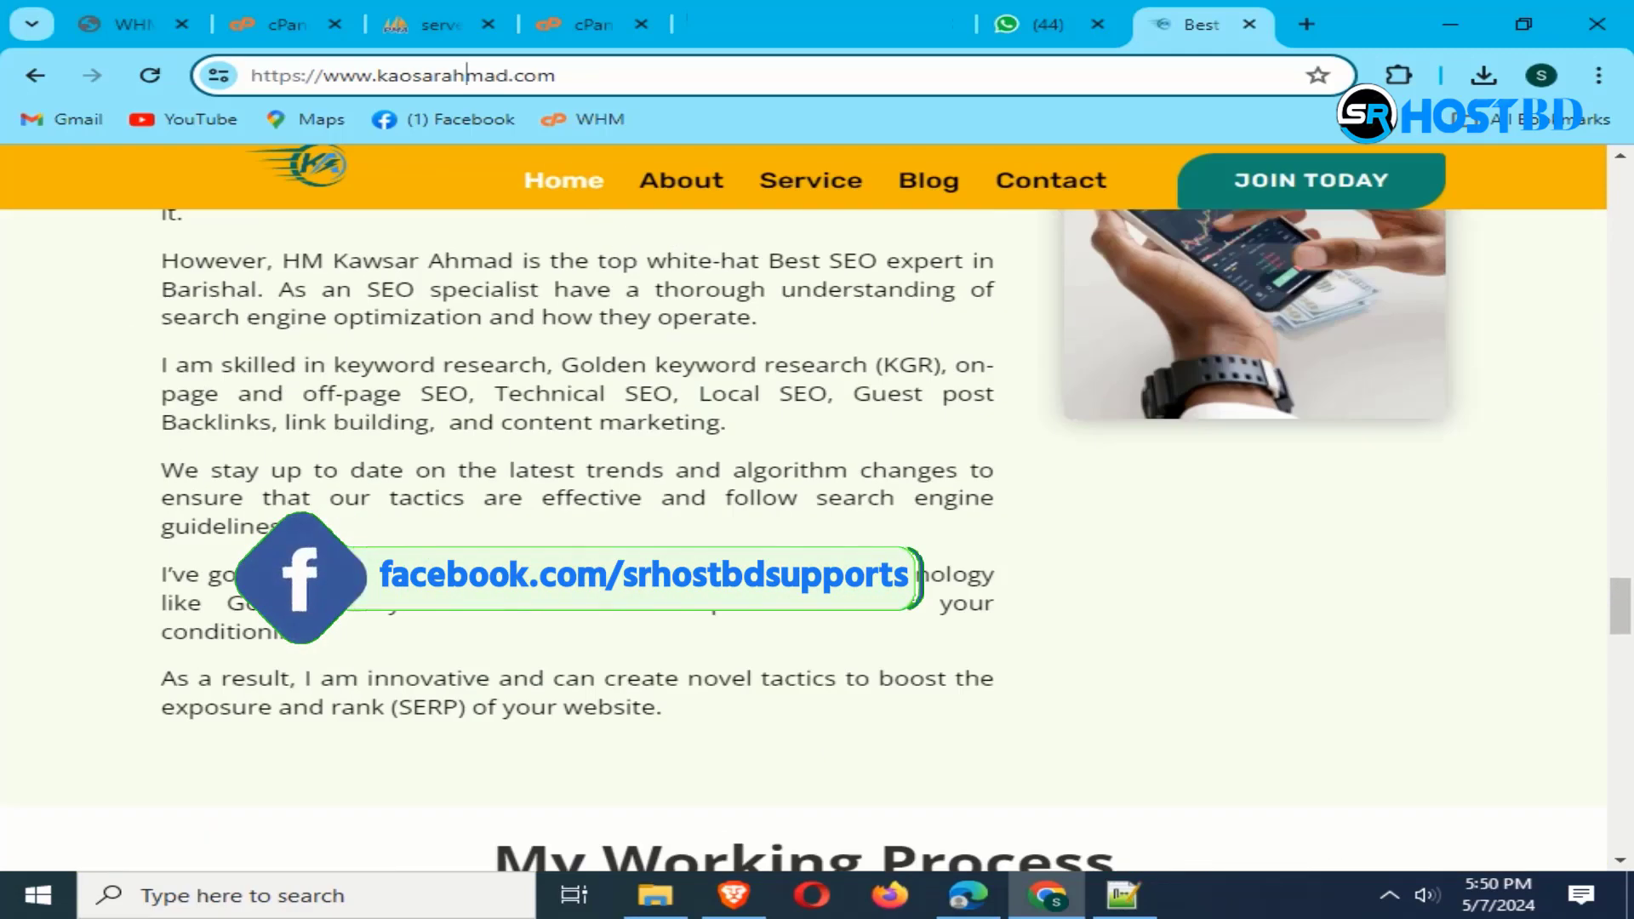
{"action": "scroll", "coordinate": [803, 510], "scroll_direction": "up", "scroll_amount": 8}
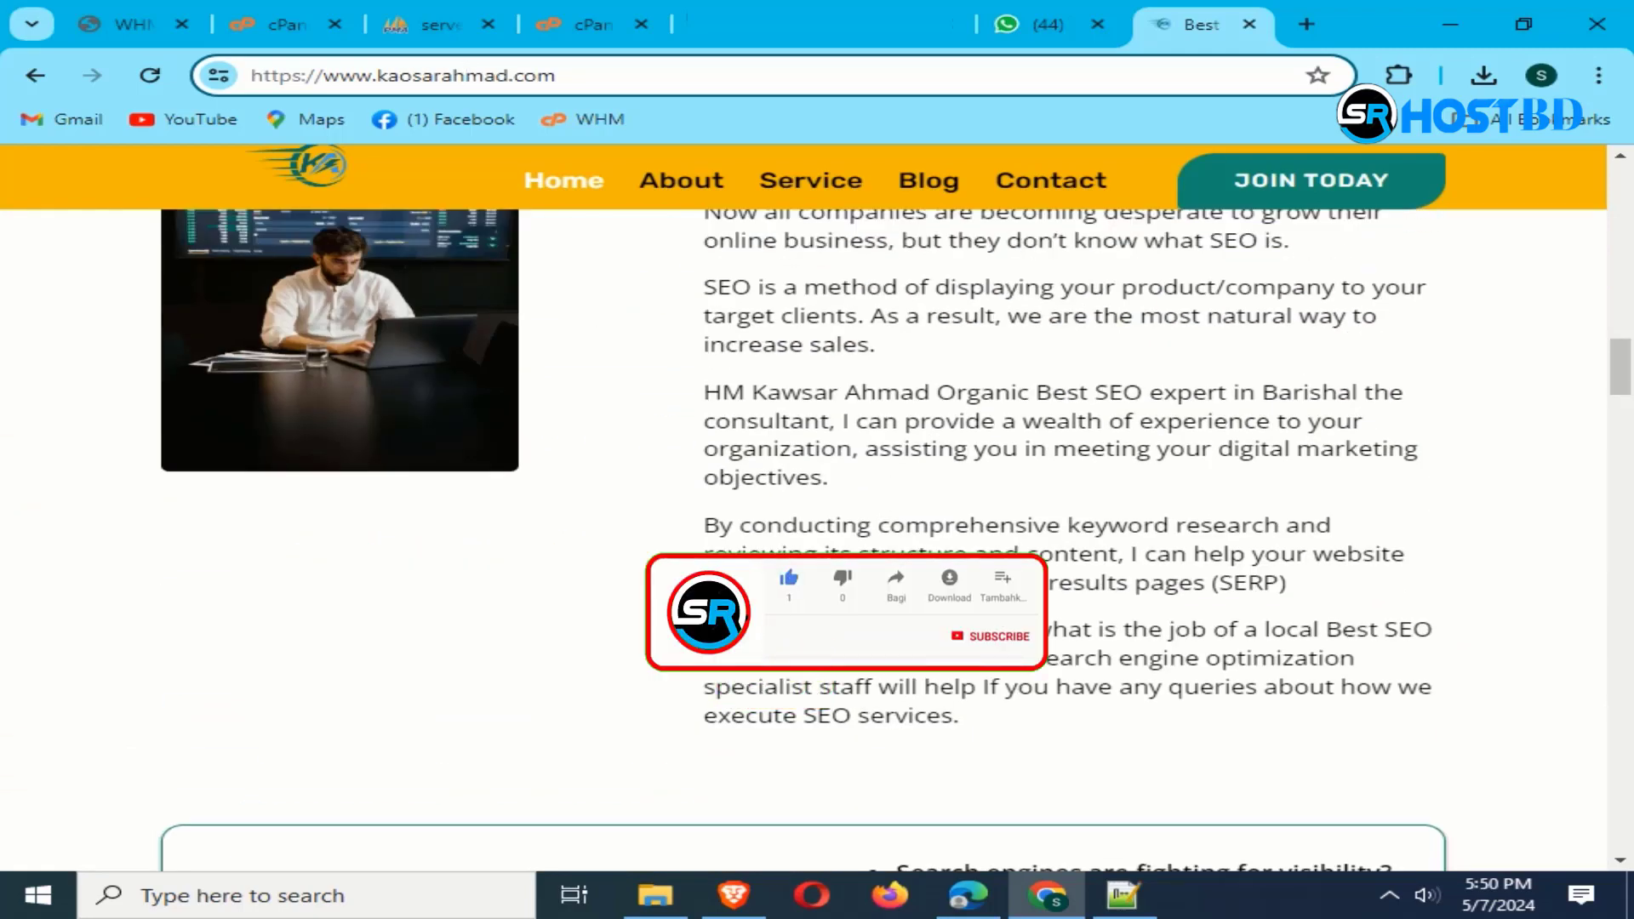
{"action": "scroll", "coordinate": [804, 510], "scroll_direction": "up", "scroll_amount": 10}
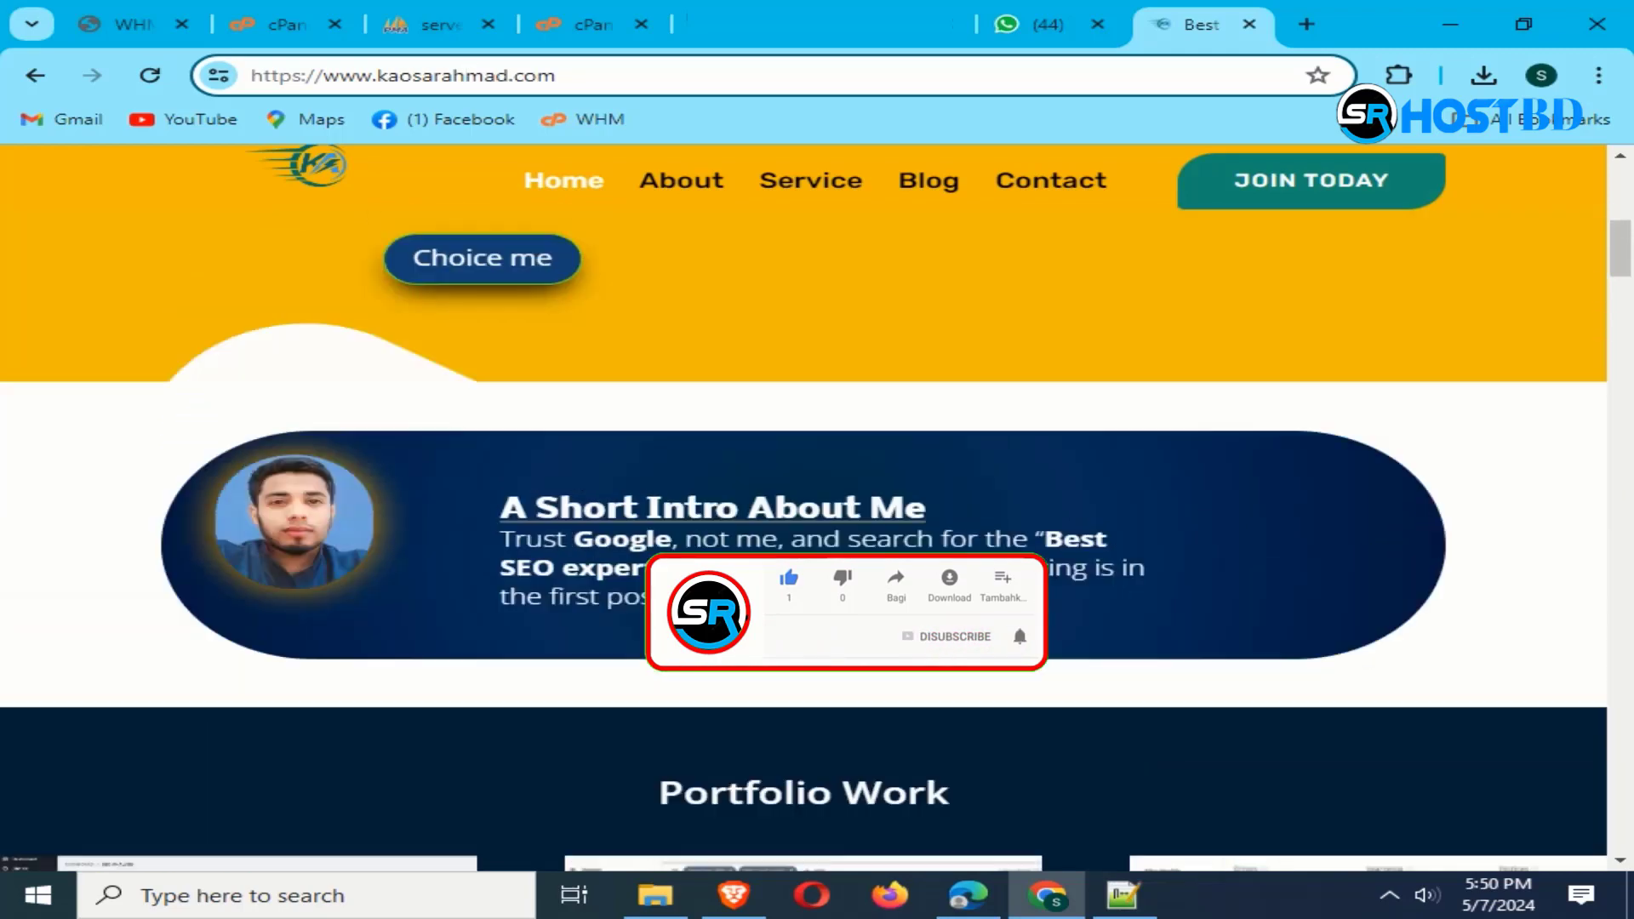
{"action": "scroll", "coordinate": [803, 511], "scroll_direction": "up", "scroll_amount": 4}
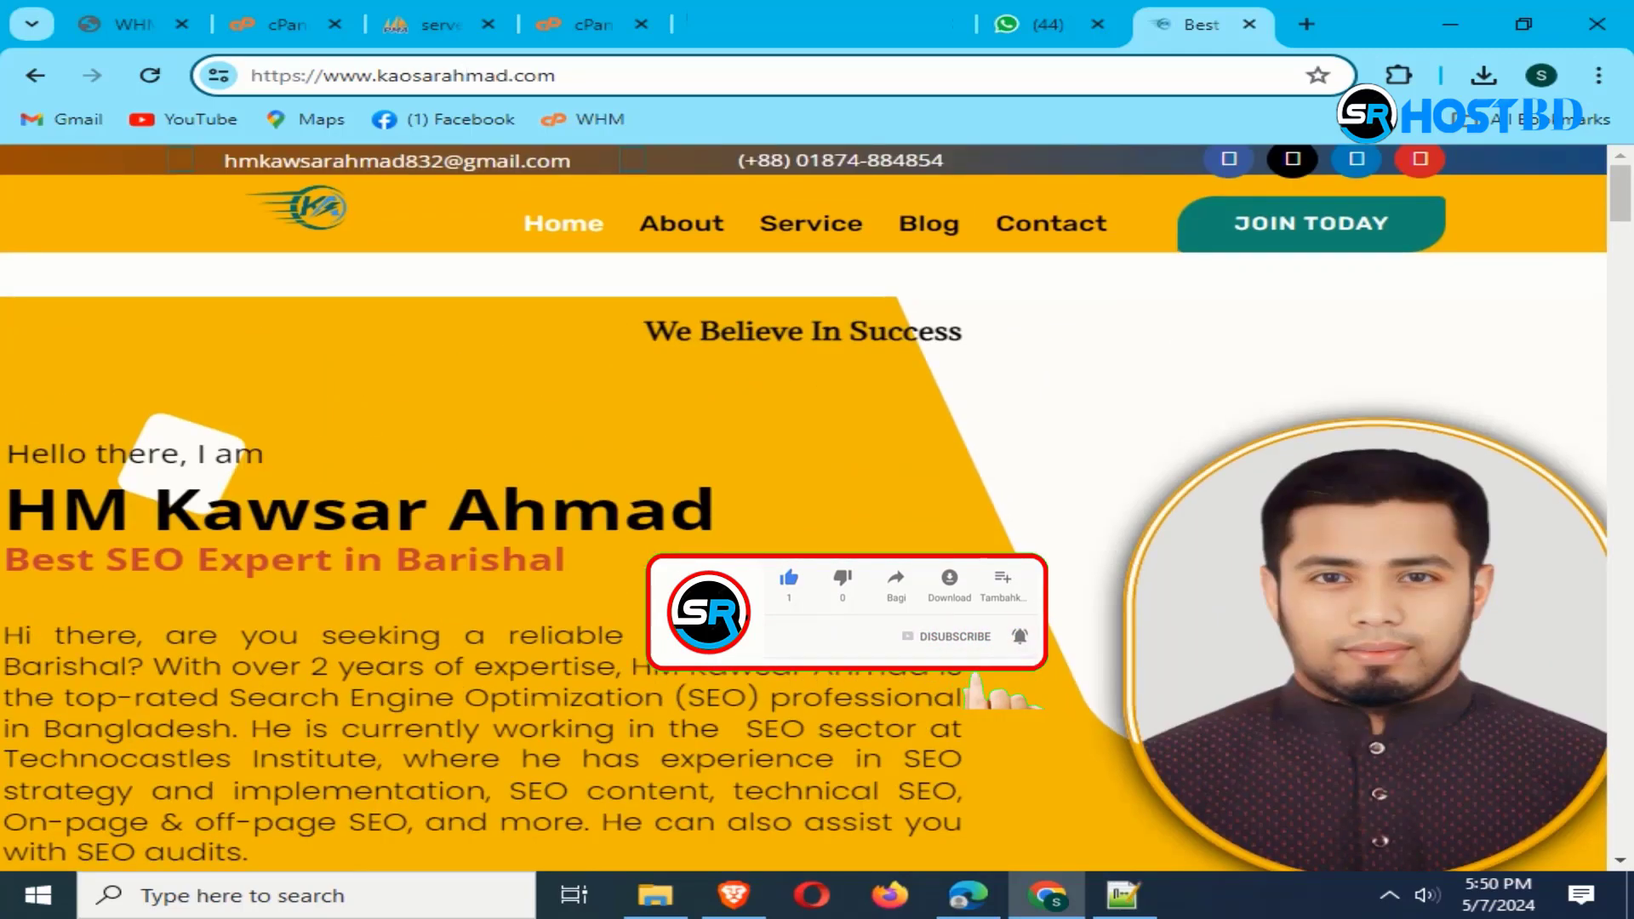